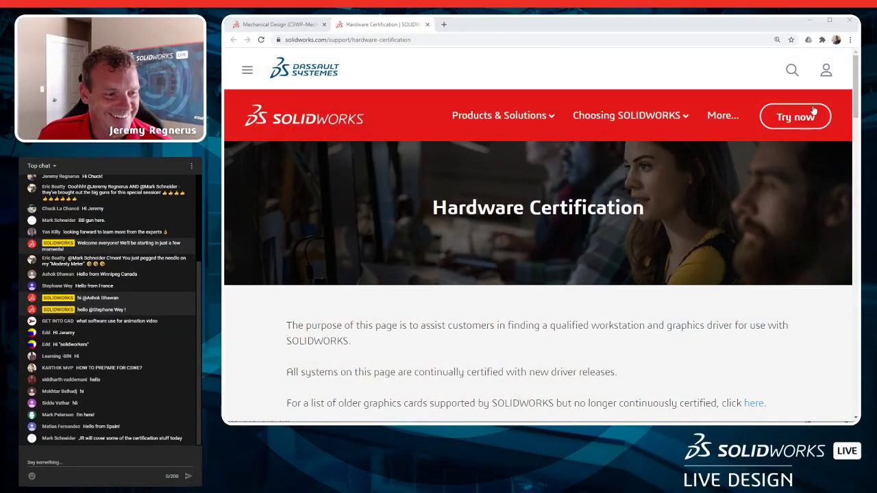
Show Chrome's Mechanical Design (CSWP) page, scrolled to the Certified SOLIDWORKS Professional section.
click(810, 24)
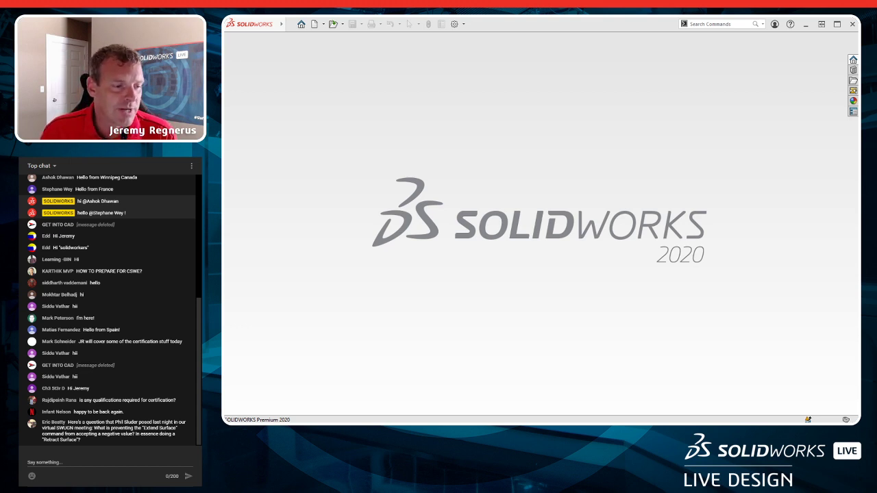
key(alt+Tab)
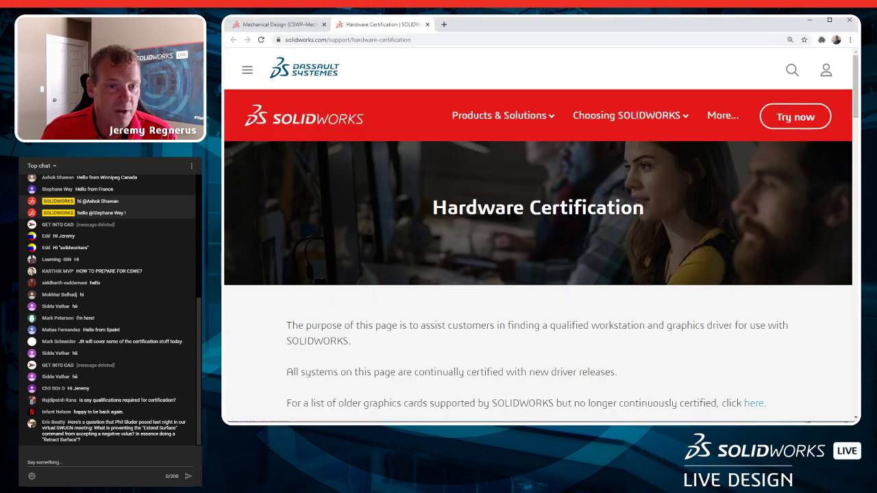
click(281, 24)
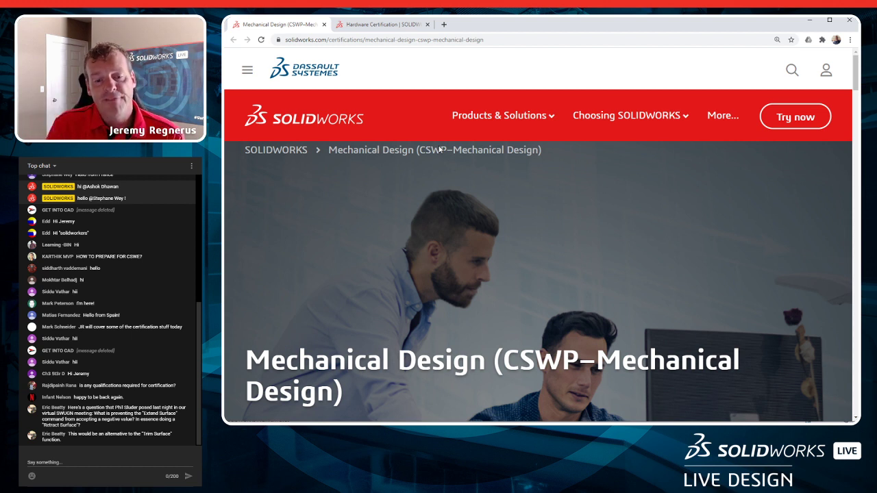
scroll(535, 204, down, 2)
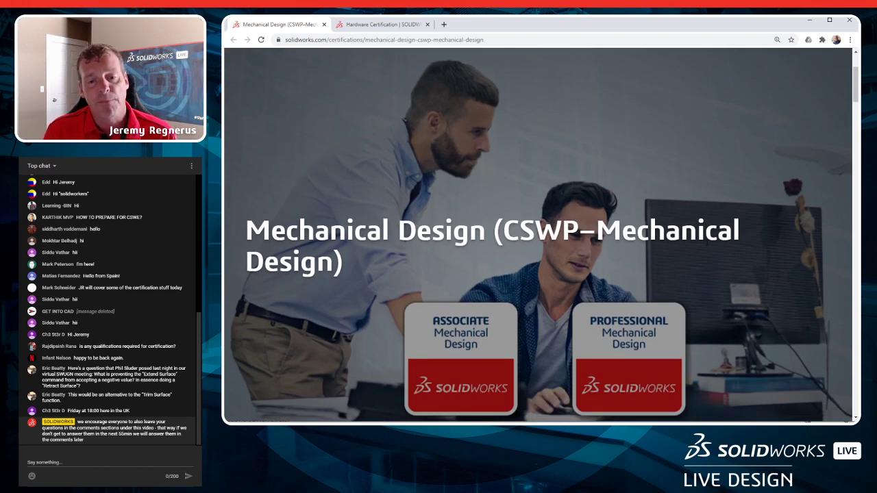
scroll(718, 237, down, 5)
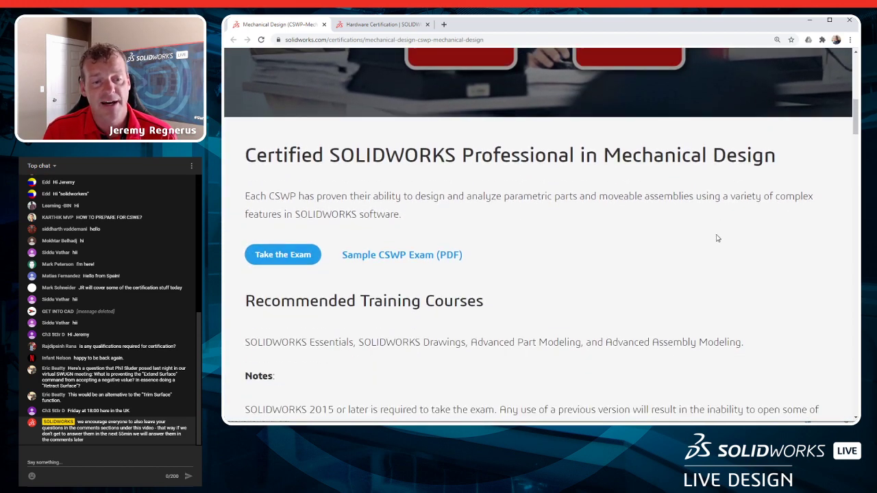
Open cswpsampleexam.pdf from the Sample CSWP Exam link and scroll through it to page 10.
click(418, 261)
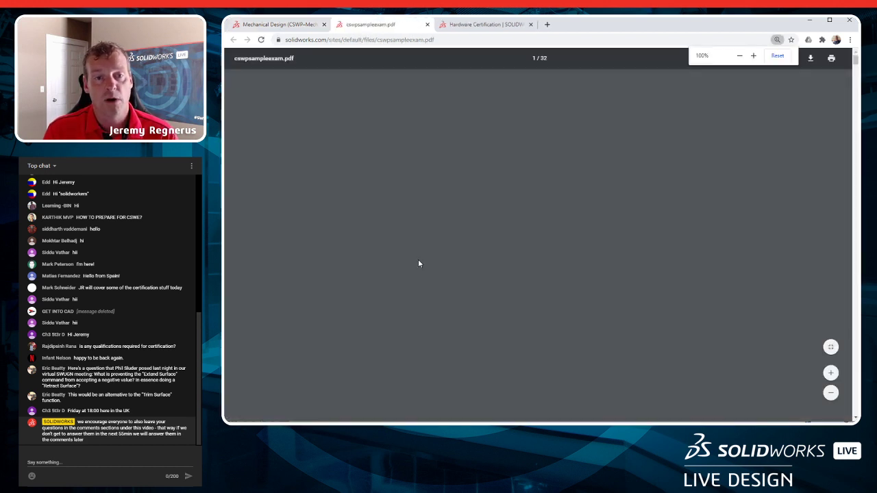
scroll(658, 242, down, 7)
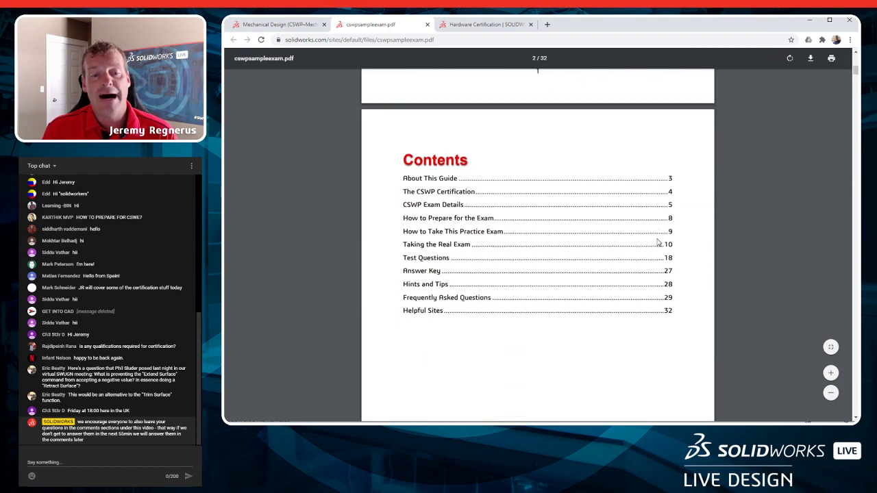
scroll(658, 243, down, 5)
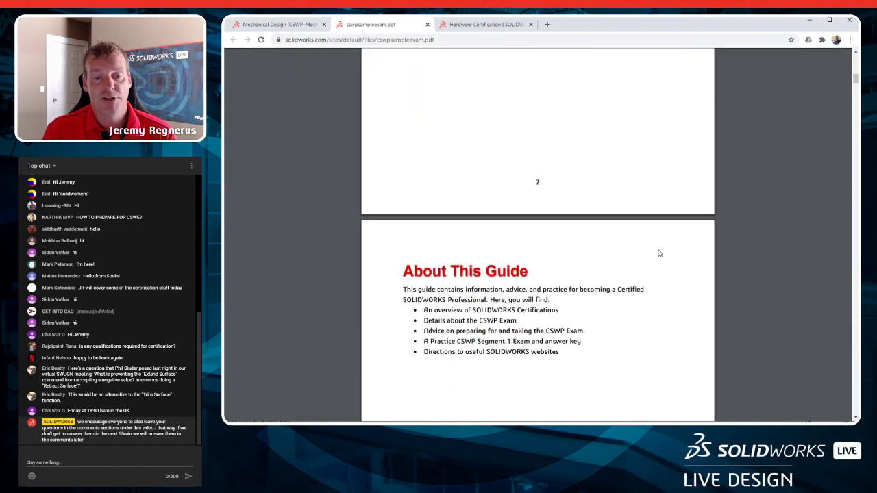
scroll(658, 254, down, 10)
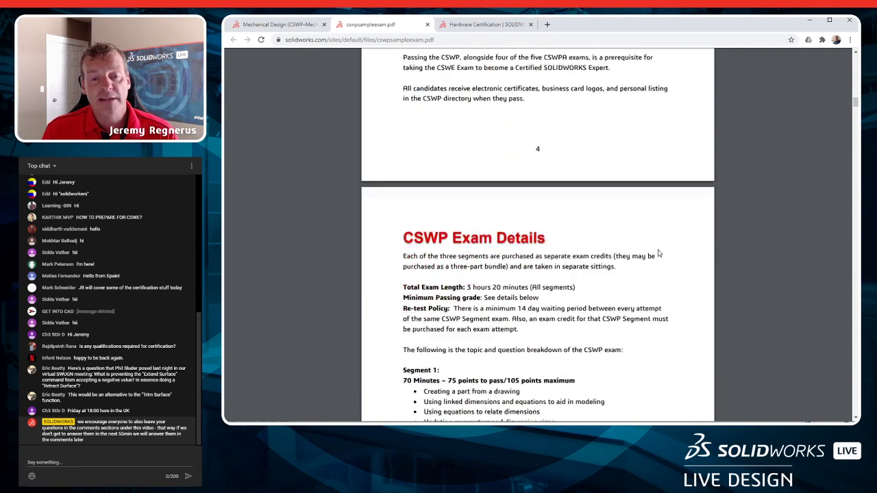
scroll(658, 253, down, 3)
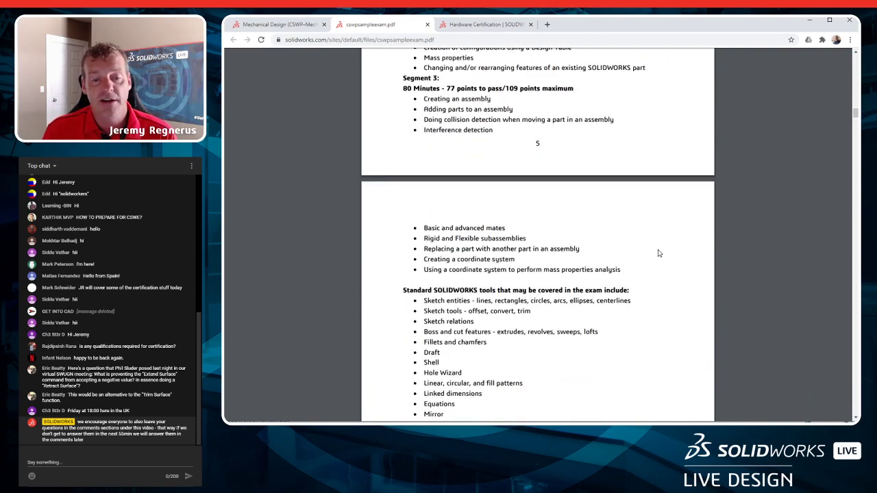
scroll(658, 254, down, 11)
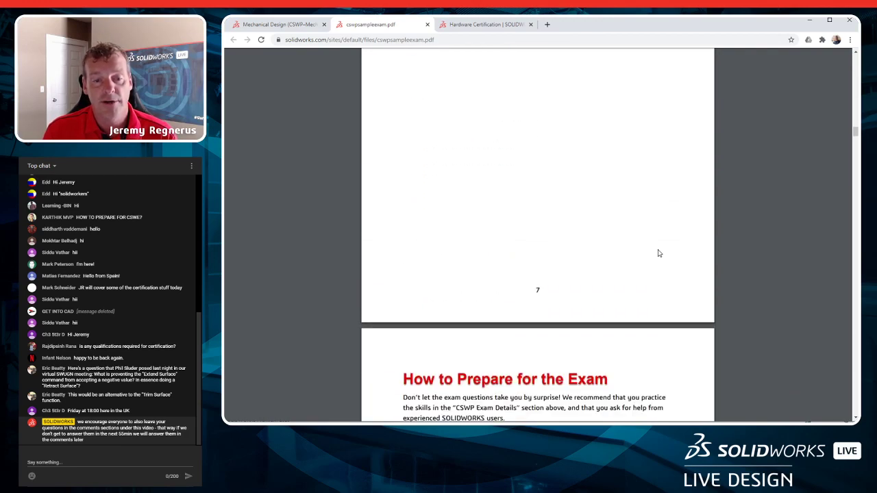
scroll(659, 254, down, 8)
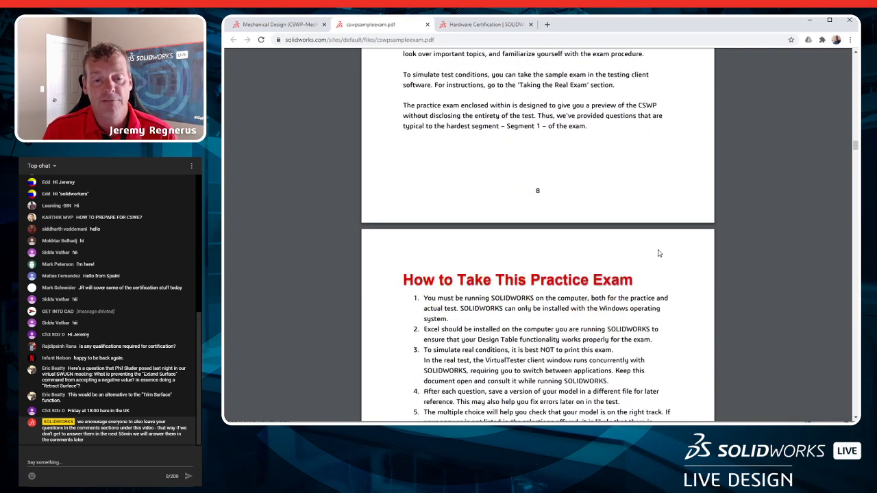
scroll(659, 253, down, 13)
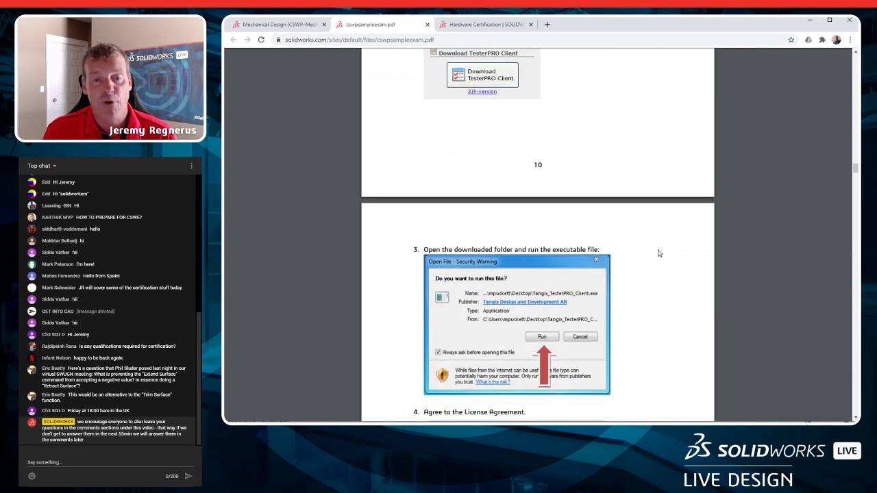
scroll(659, 252, down, 5)
scroll(647, 237, up, 5)
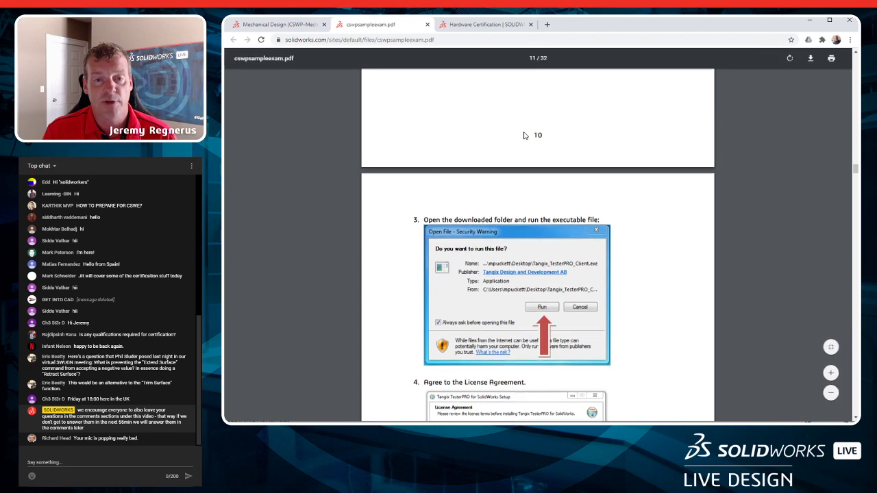
scroll(524, 135, up, 5)
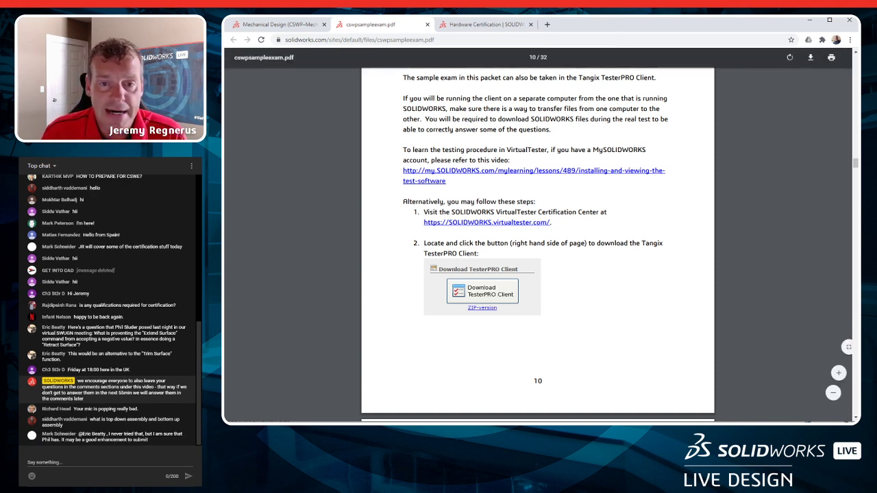
Search Google for mysolidworks and log in to MySolidWorks via the Try SOLIDWORKS page.
click(547, 24)
text(mysolidworks)
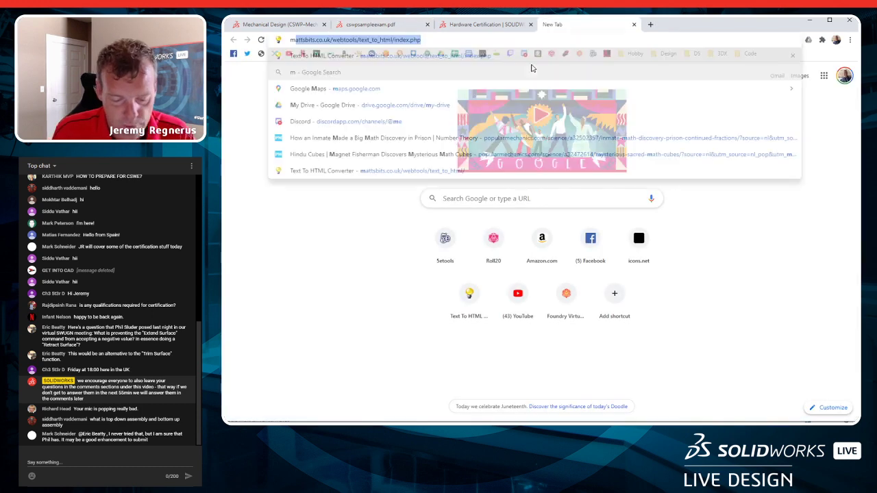
key(Return)
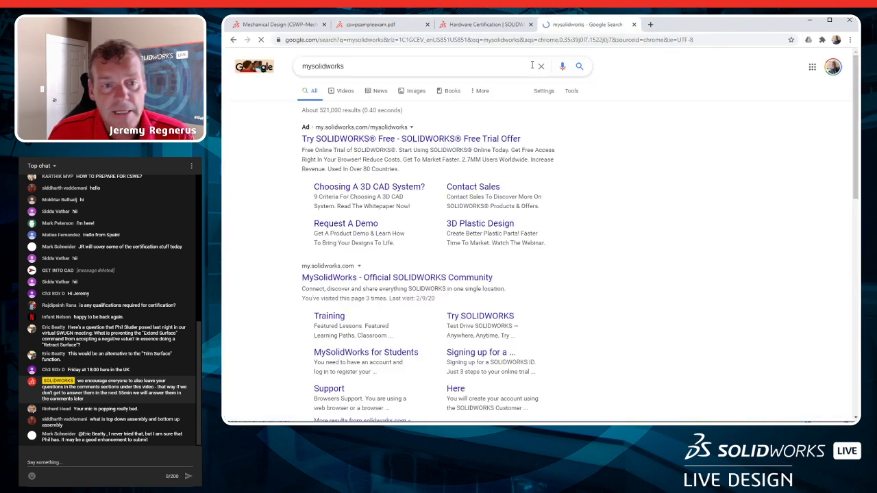
click(361, 139)
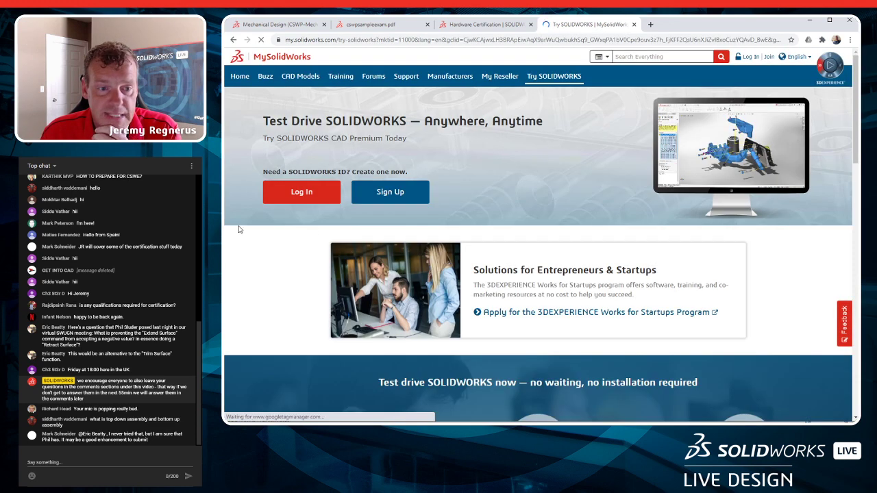
click(322, 198)
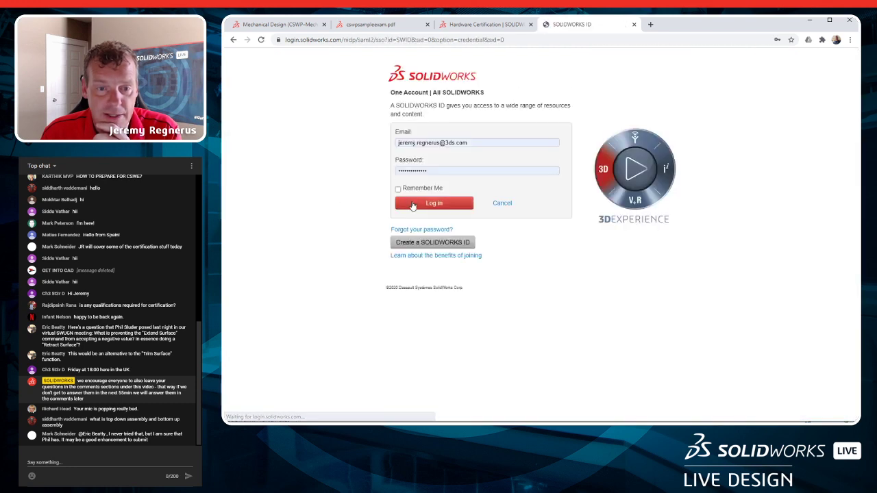
click(418, 204)
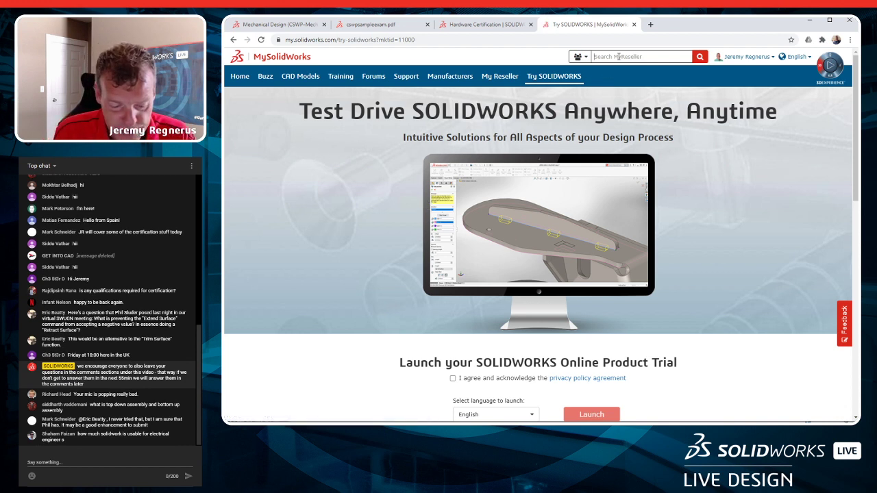
Search the MySolidWorks site for 'model mania'.
click(619, 56)
text(model mania)
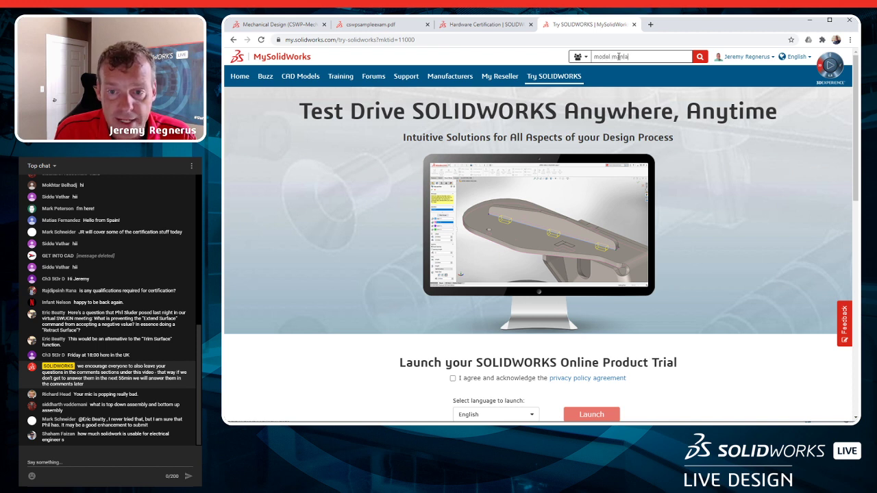
key(Return)
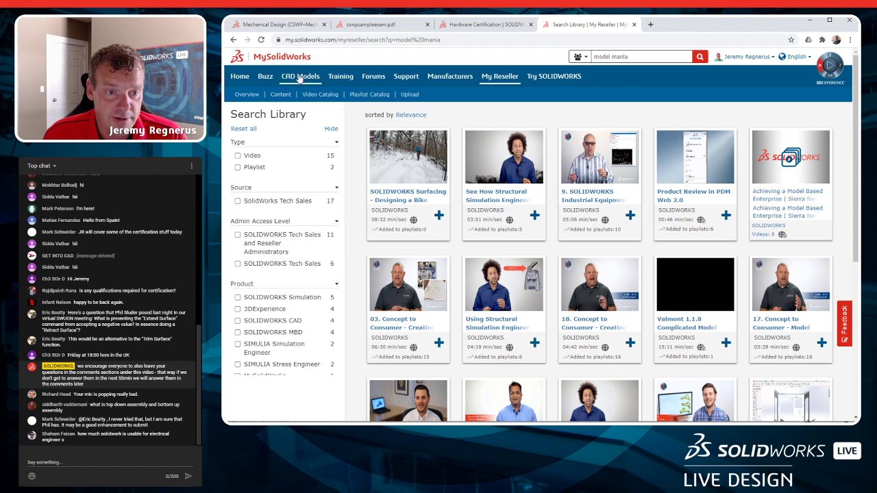
Browse the MySolidWorks forums, then return to the MySolidWorks home page.
click(371, 78)
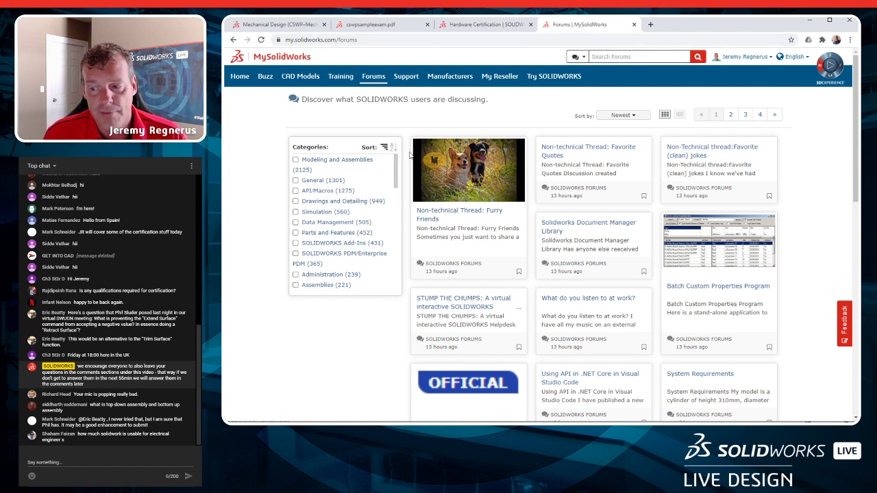
scroll(357, 205, down, 3)
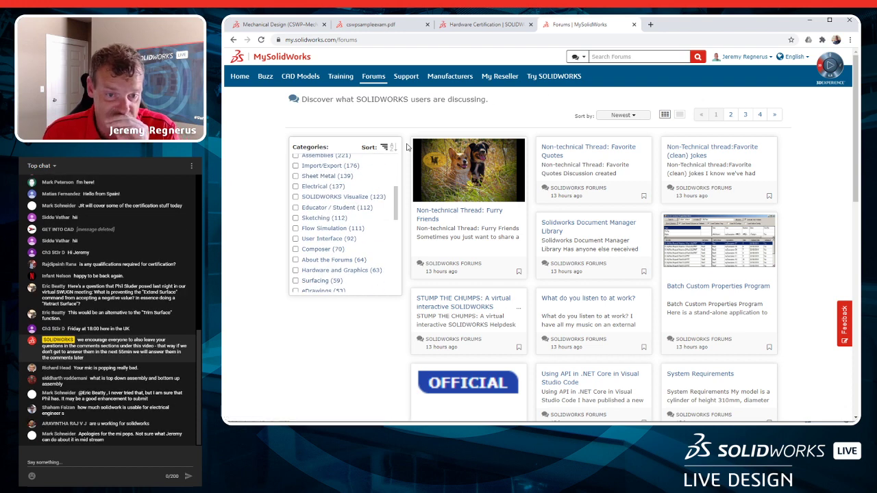
scroll(380, 180, up, 3)
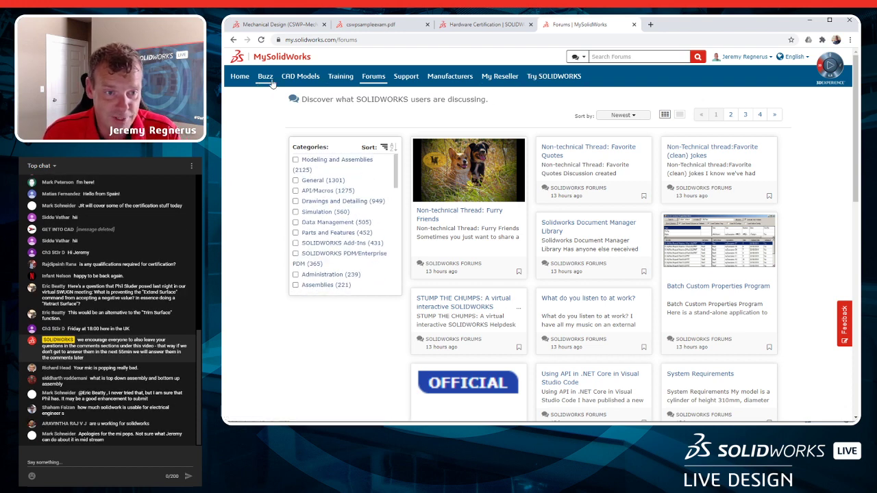
click(241, 79)
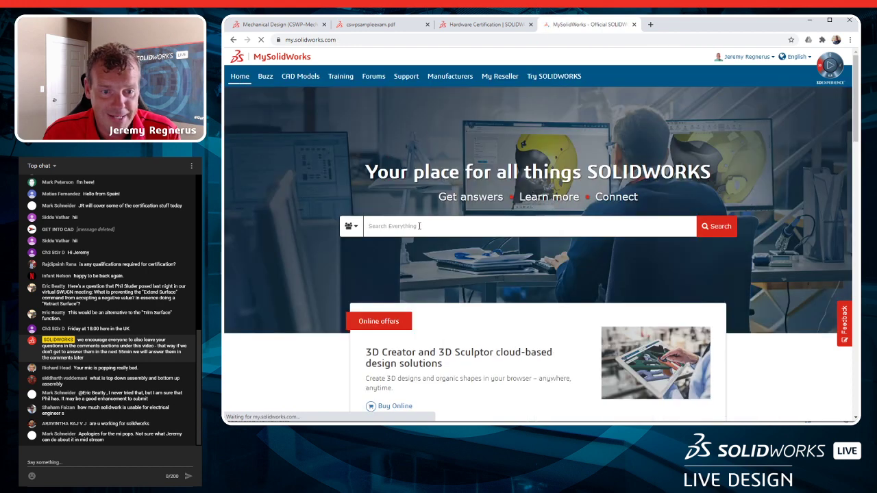
Search for 'Model Mania' and filter the results to the Video type only.
click(420, 226)
text(Model Mania)
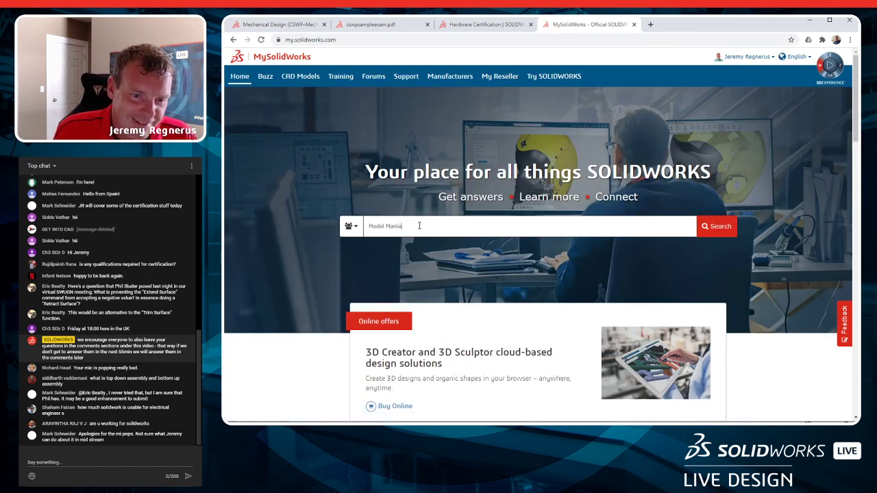
key(Return)
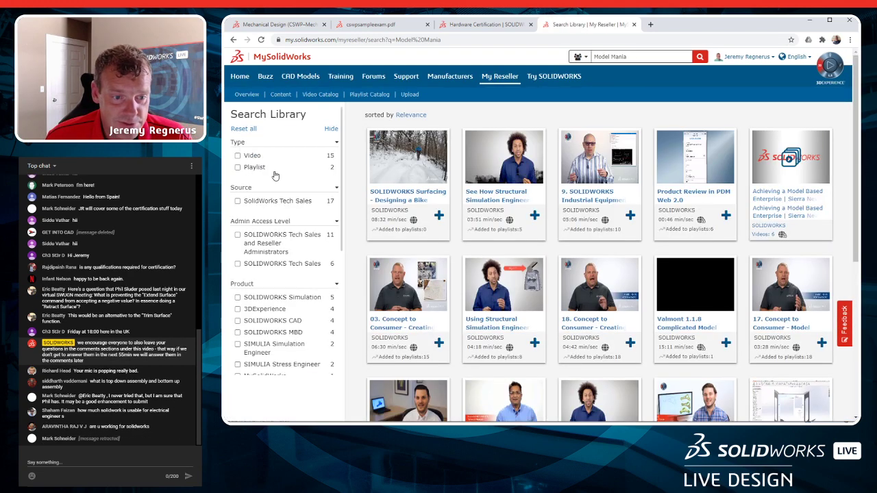
click(238, 156)
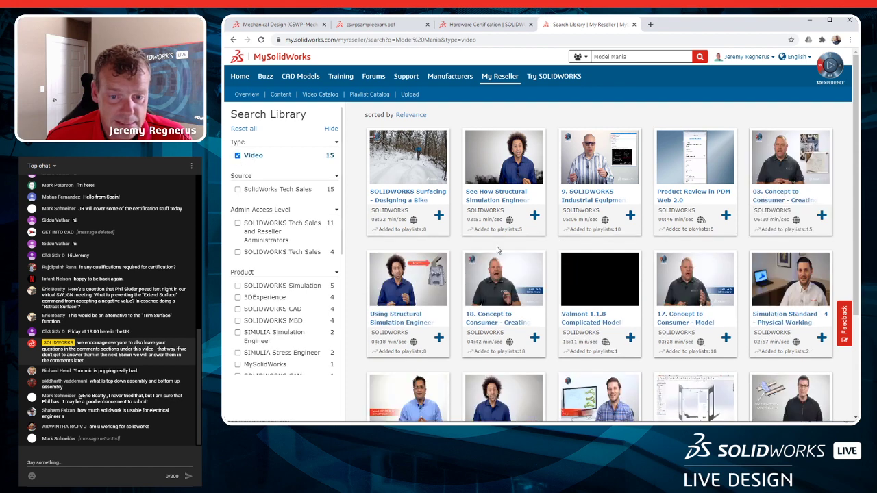
scroll(422, 198, down, 3)
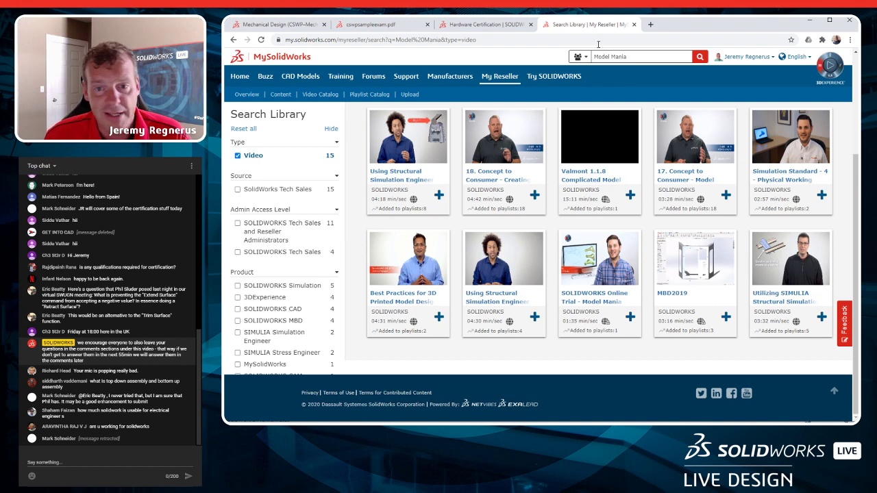
Close the Search Library tab to return to cswpsampleexam.pdf at page 10.
click(634, 24)
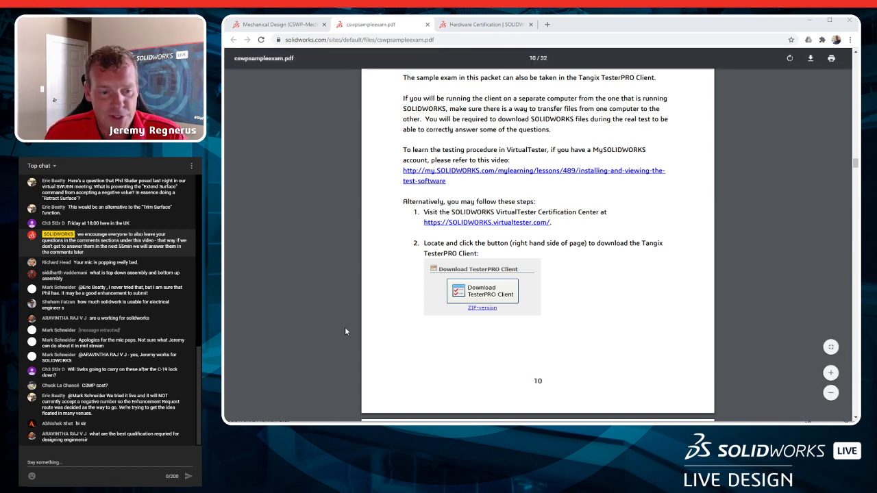
Switch from Chrome to the SOLIDWORKS 2020 start window with Alt+Tab.
key(alt+Tab)
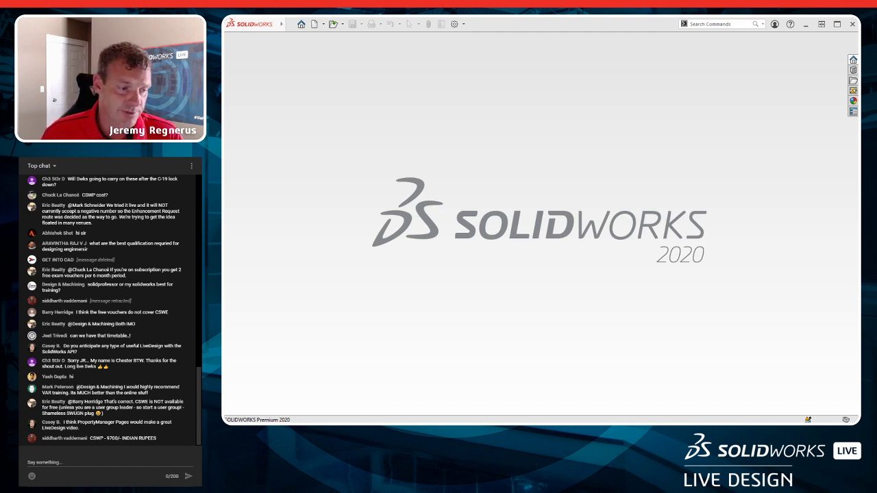
Back in Chrome, close the exam PDF and Mechanical Design tabs, then scroll to the 1443-system table.
key(alt+Tab)
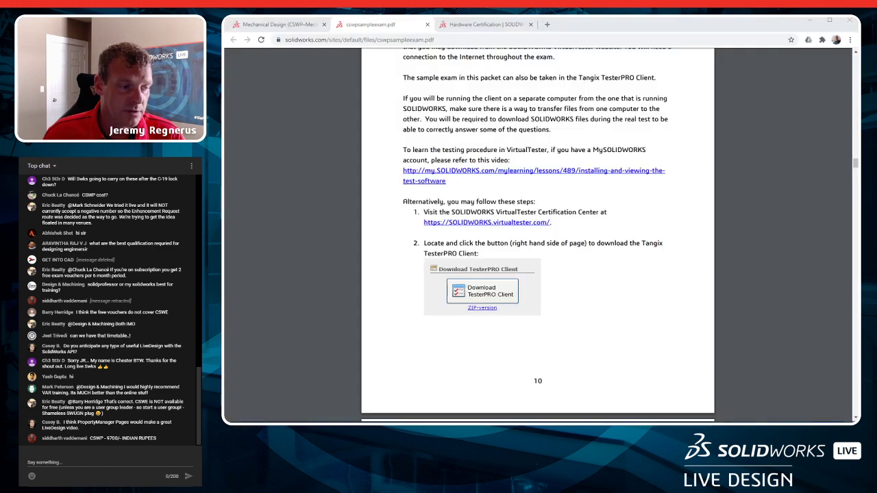
click(427, 26)
click(405, 24)
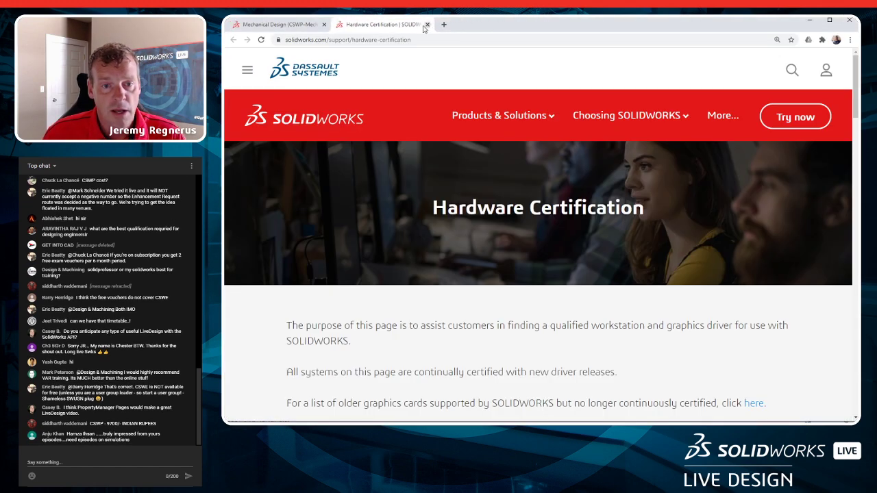
click(324, 24)
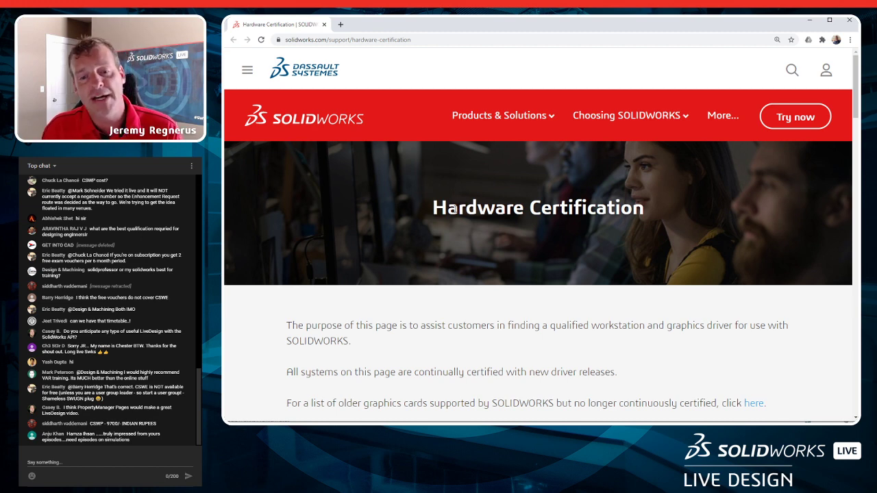
scroll(589, 297, down, 4)
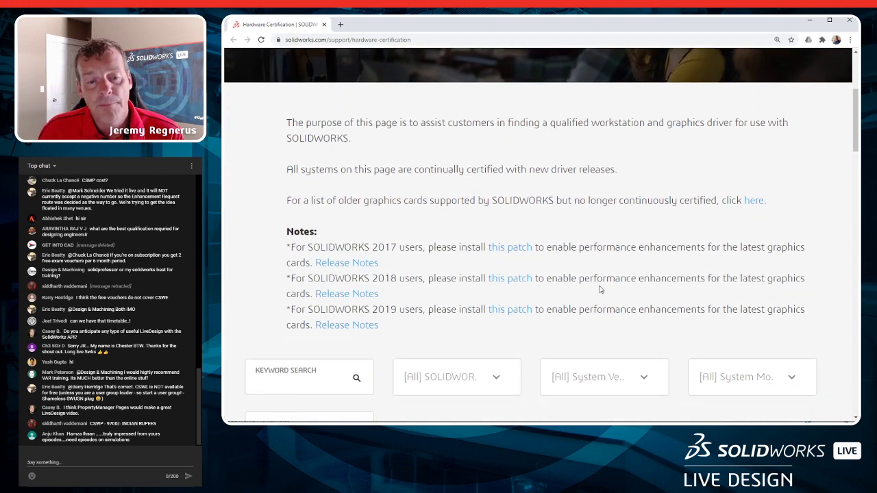
scroll(613, 309, down, 2)
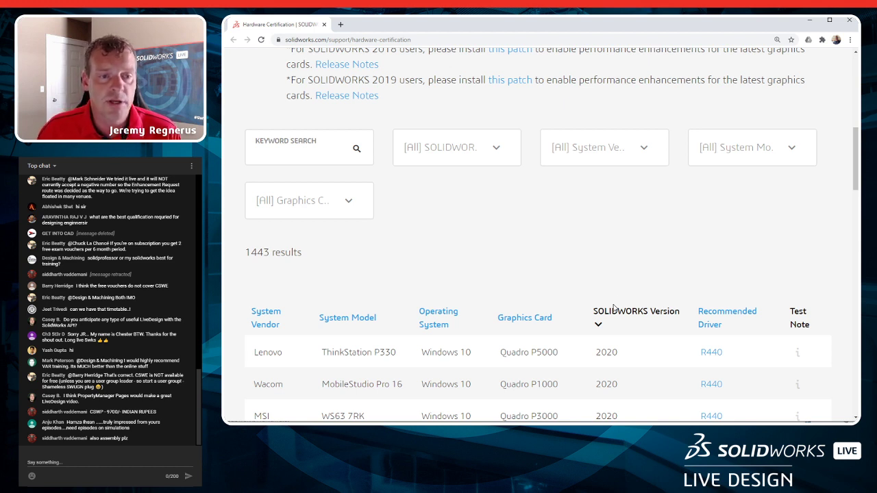
Keyword-search the certified hardware for 'P5000' and scroll through the 66 Quadro P5000 results.
click(333, 155)
text(P540)
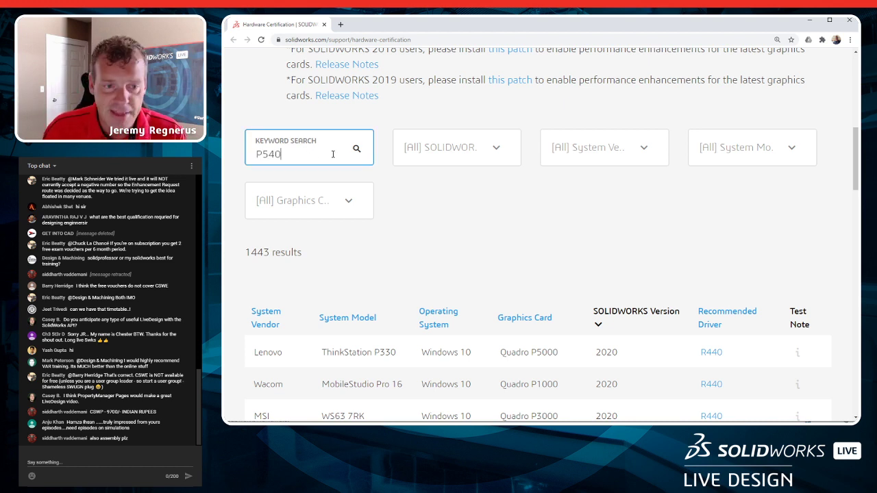
key(BackSpace)
key(BackSpace)
text(0)
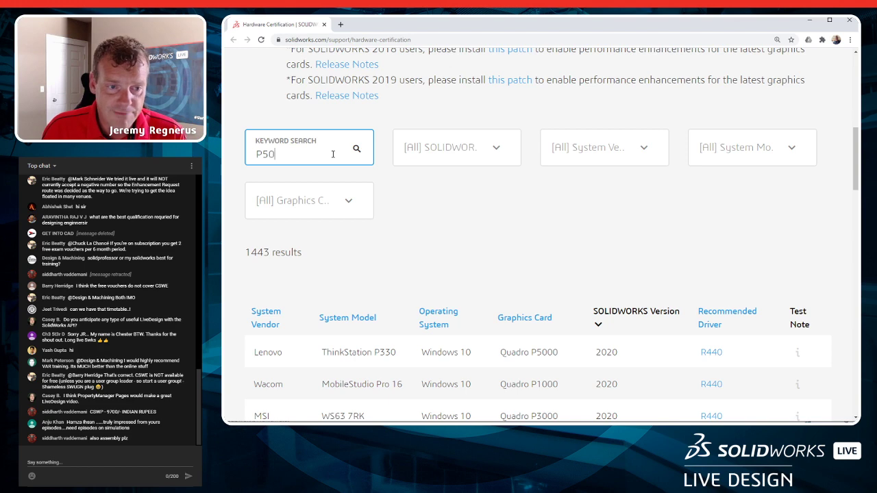
text(00)
key(Return)
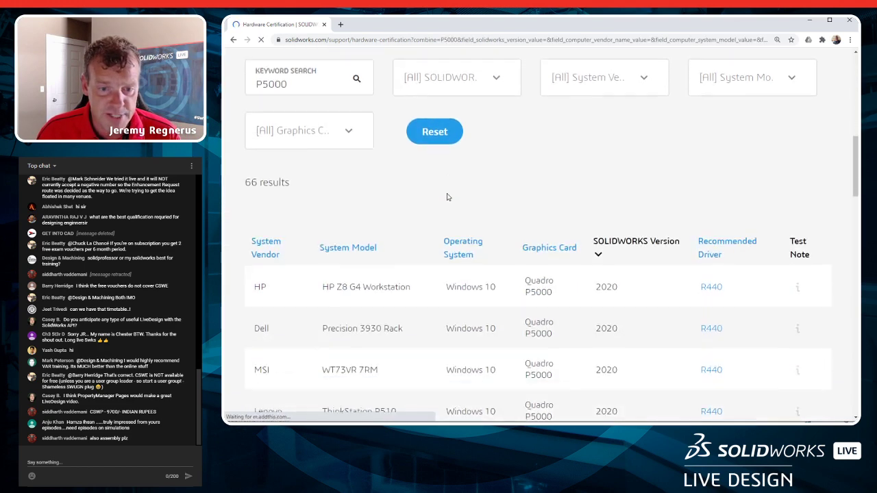
scroll(446, 197, down, 3)
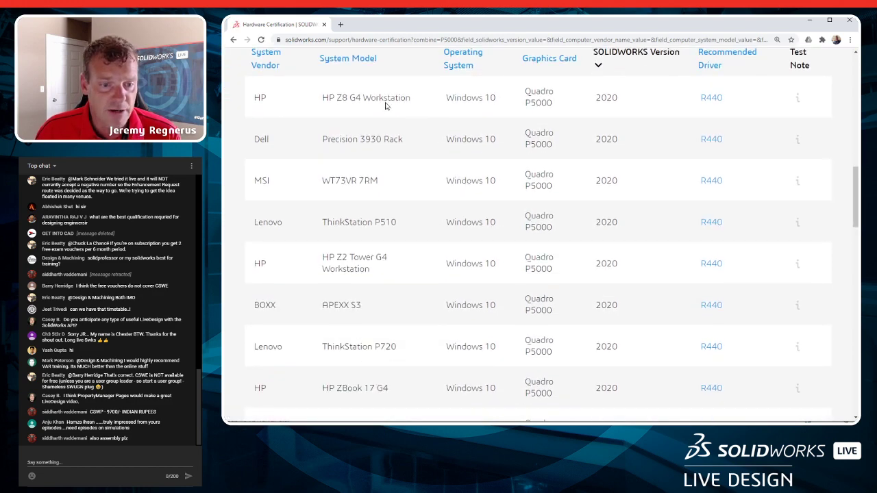
scroll(411, 276, down, 4)
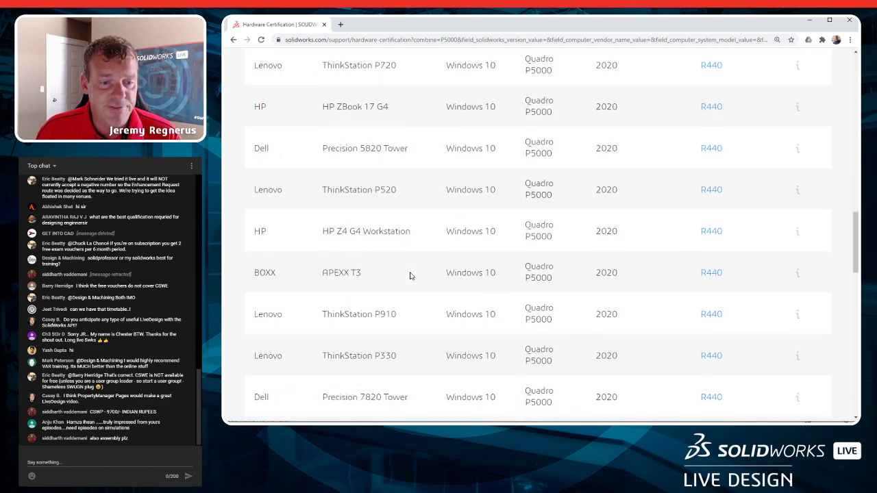
scroll(410, 277, down, 3)
scroll(402, 207, up, 5)
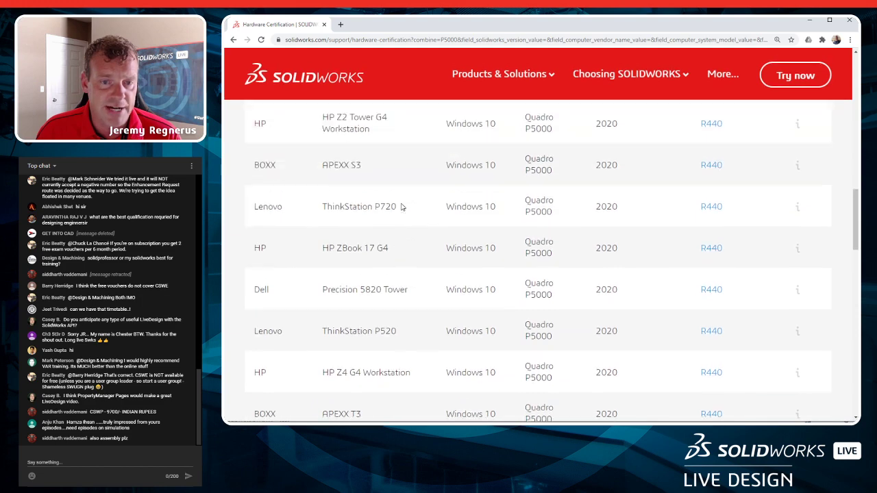
scroll(402, 207, up, 5)
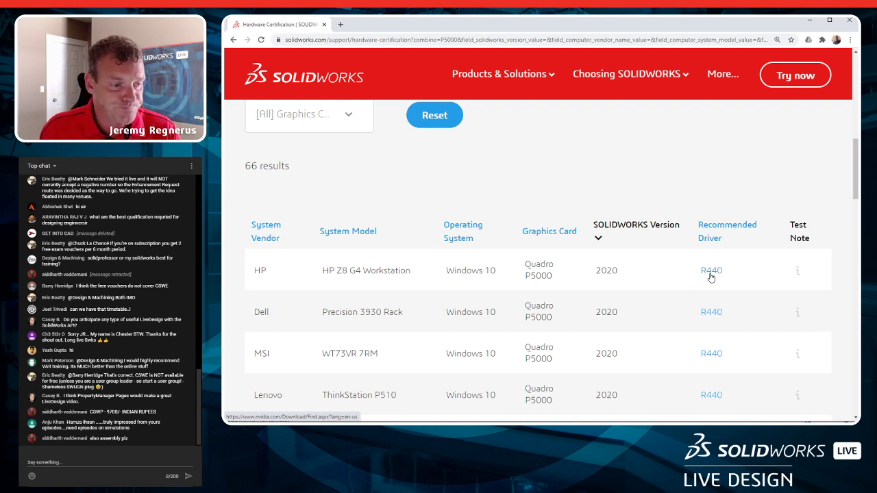
Close Chrome and open Driven Dimensions.SLDPRT from the Welcome dialog's Recent tab.
click(324, 24)
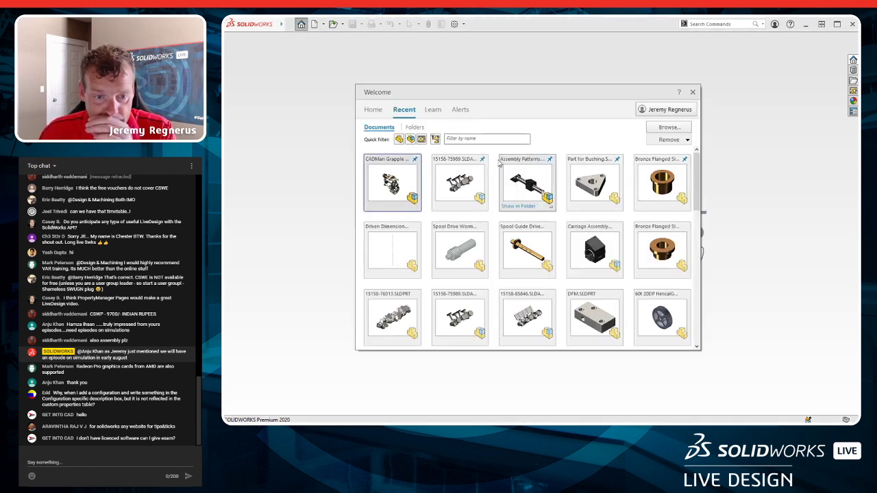
click(410, 255)
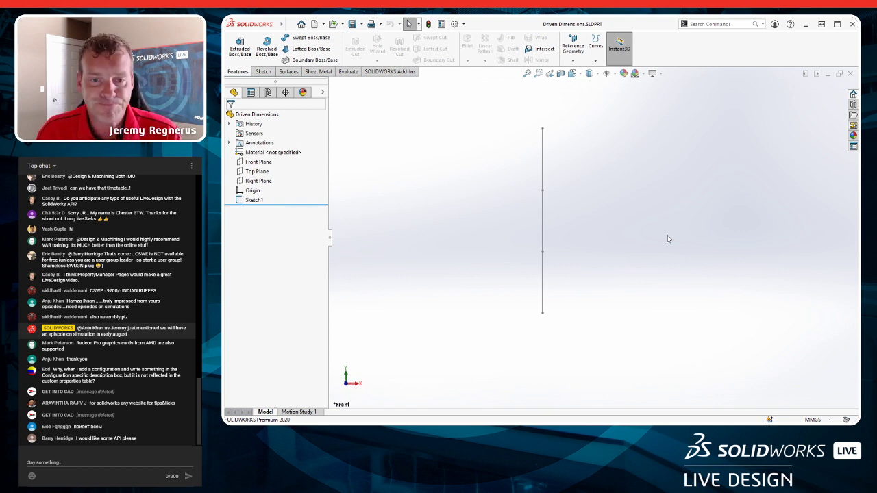
Start Sketch2 on the Front Plane and draw a corner rectangle beside the vertical line.
click(259, 161)
click(262, 148)
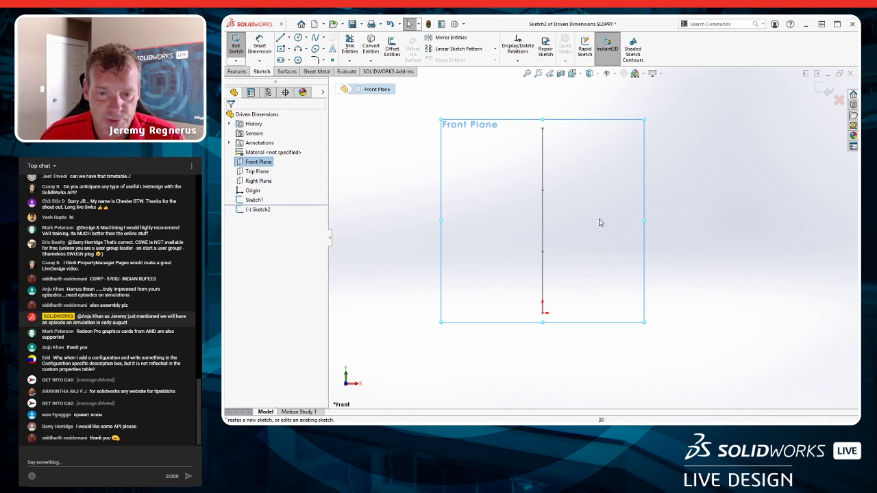
click(601, 273)
key(s)
click(637, 238)
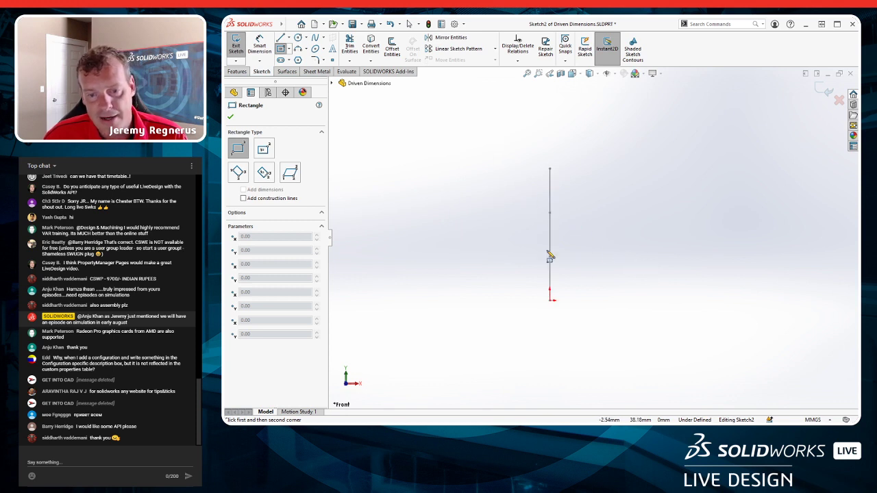
click(550, 255)
click(647, 197)
key(Escape)
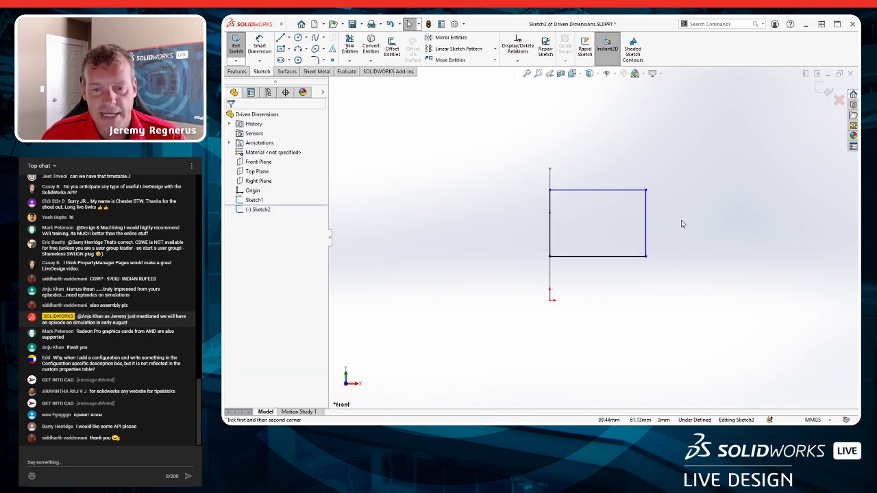
key(f)
Add a 33.33 dimension from the origin to the rectangle's bottom edge.
key(s)
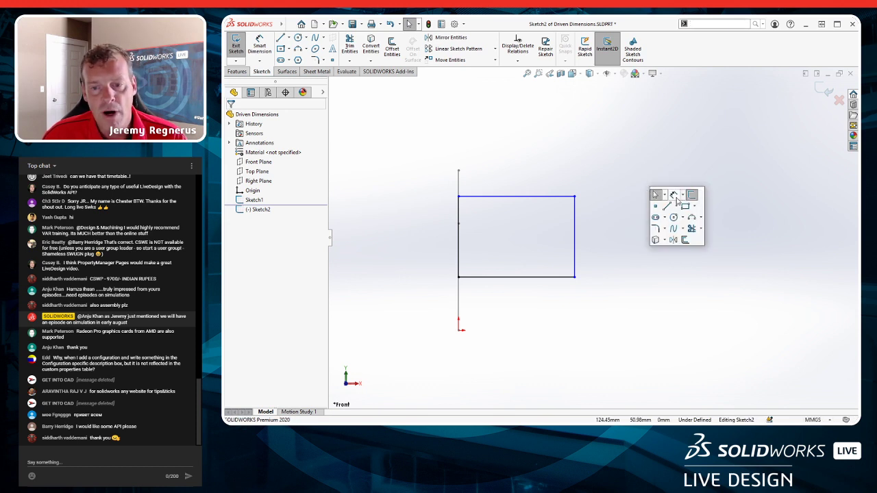
click(674, 206)
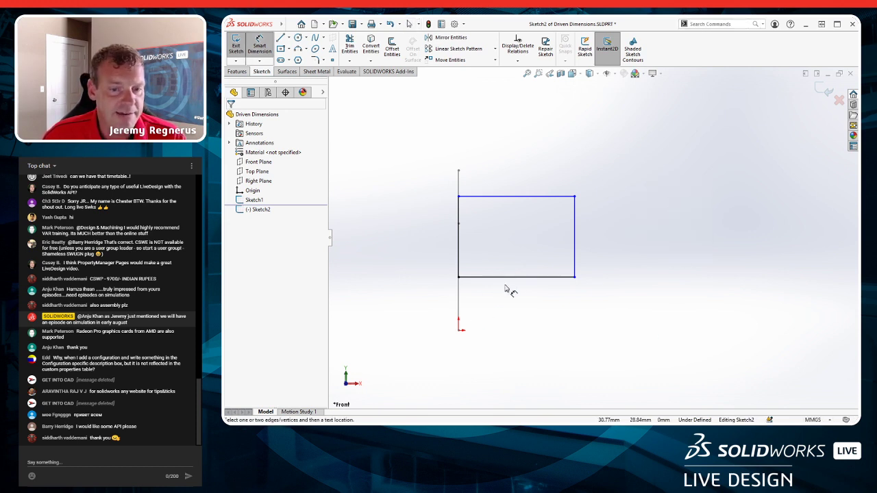
click(460, 330)
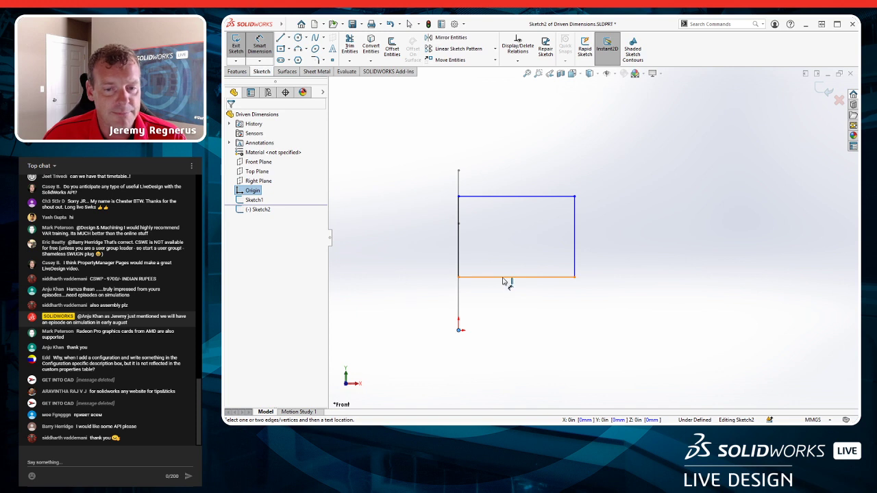
click(504, 278)
click(629, 324)
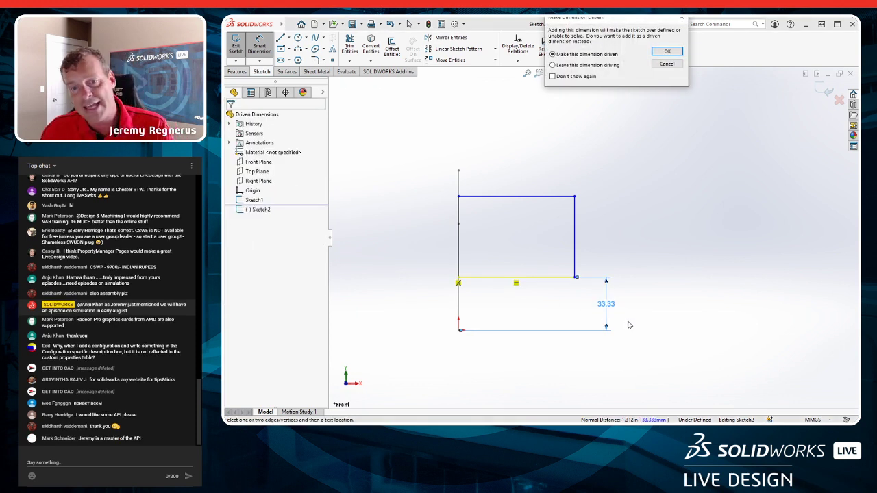
In the Make Dimension Driven prompt, leave the new dimension driving and dismiss its properties.
drag(617, 19, 559, 100)
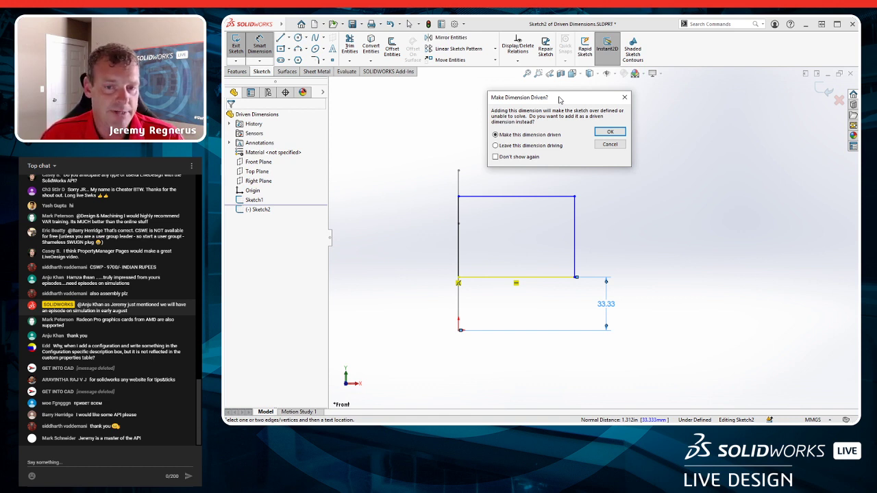
click(516, 146)
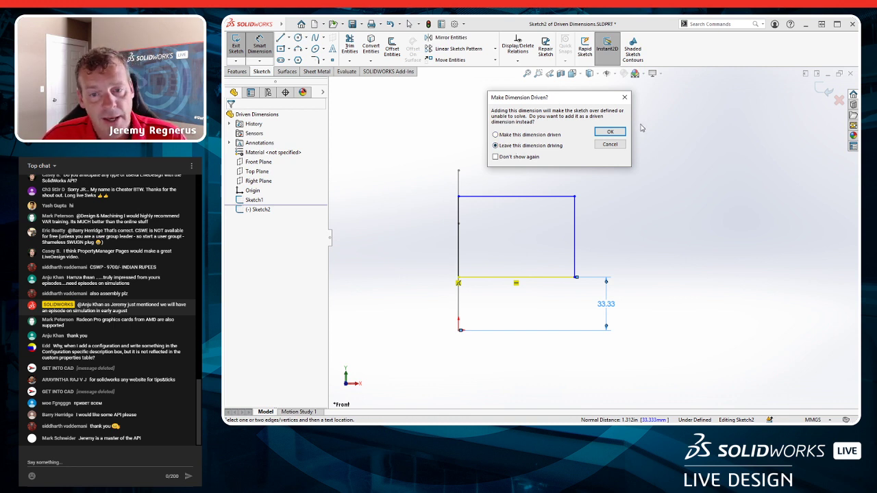
click(610, 132)
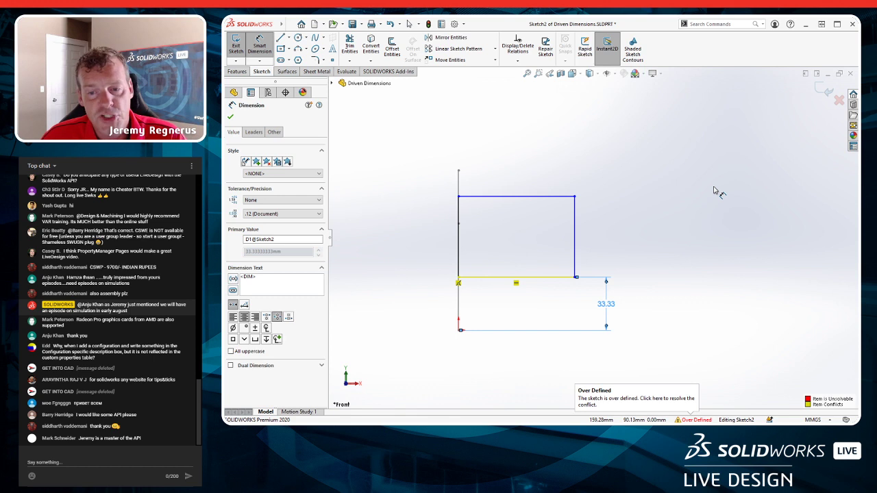
click(677, 211)
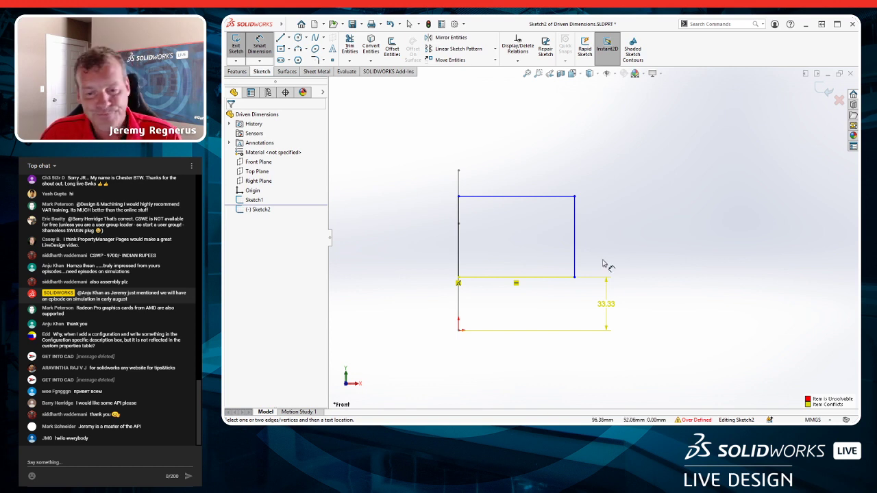
Exit dimensioning and delete the conflicting 33.33 dimension.
key(Escape)
click(597, 282)
key(Delete)
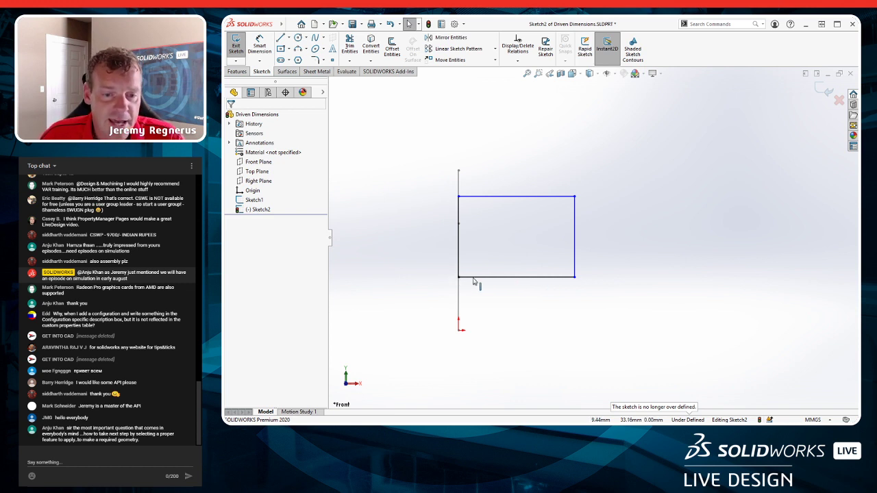
Select the rectangle's lower-left corner point to inspect it, then deselect it.
scroll(468, 283, down, 5)
click(516, 257)
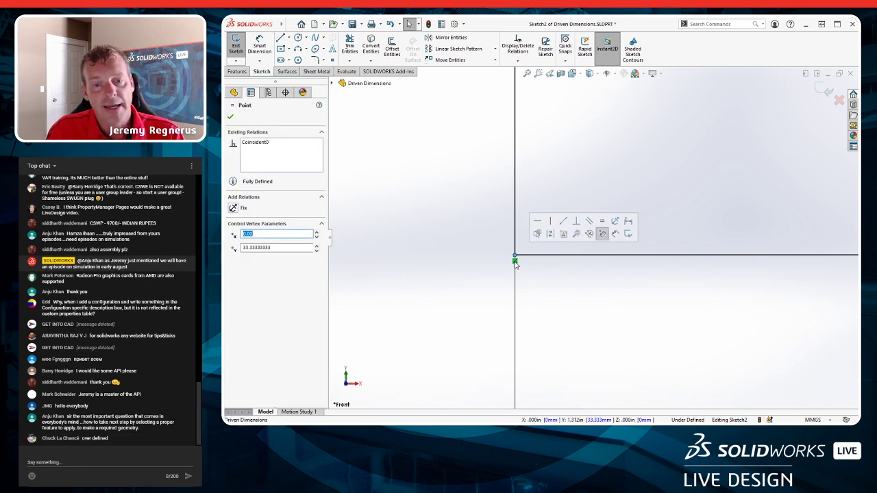
scroll(562, 282, up, 5)
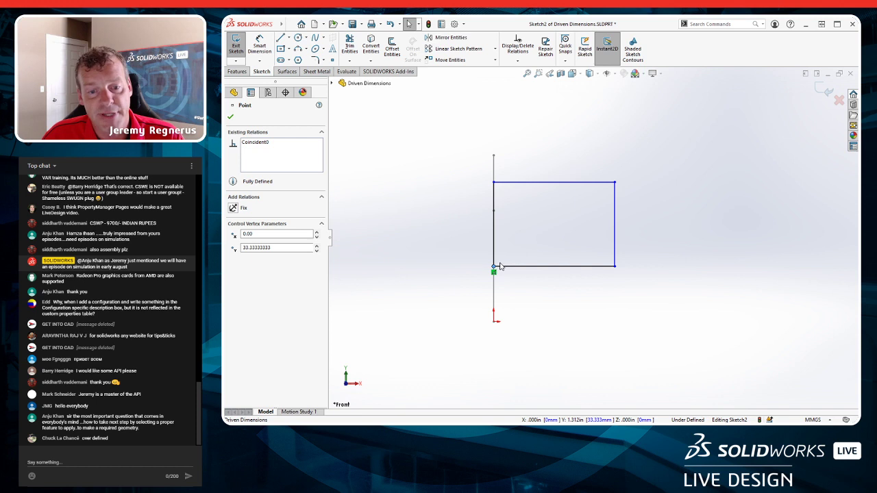
click(525, 296)
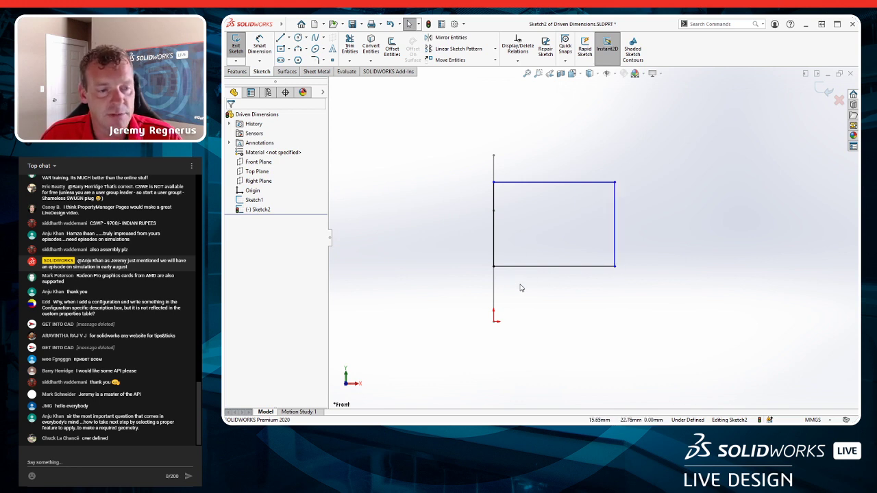
Turn on View Sketch Relations from the Hide/Show Items list.
click(615, 74)
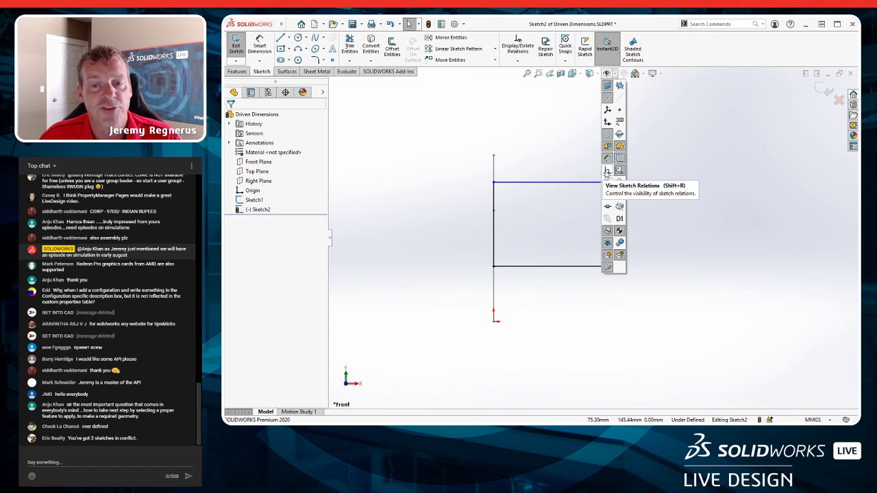
click(606, 172)
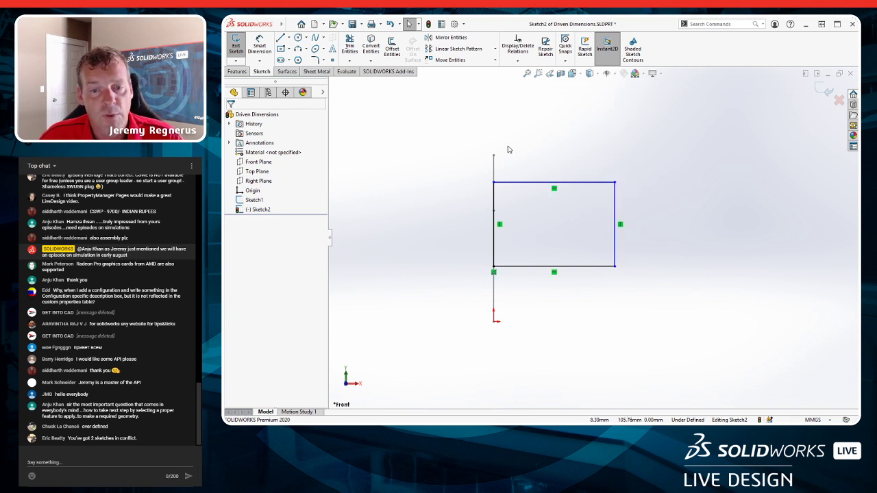
scroll(539, 277, down, 4)
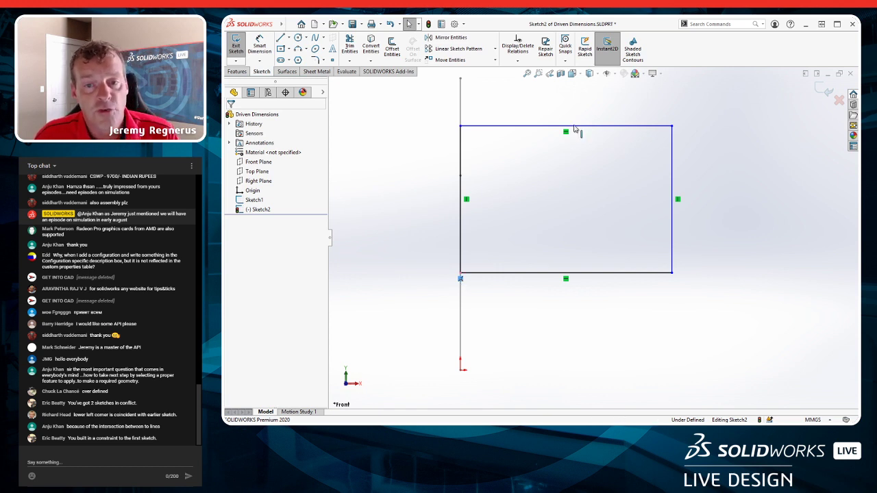
click(616, 74)
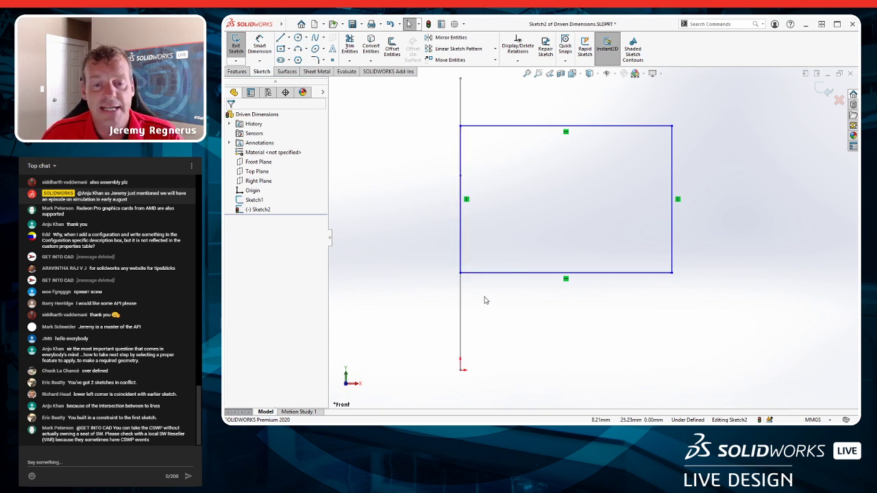
Using sws Smart Dimension, dimension the rectangle's bottom edge 50 above the origin.
text(sw)
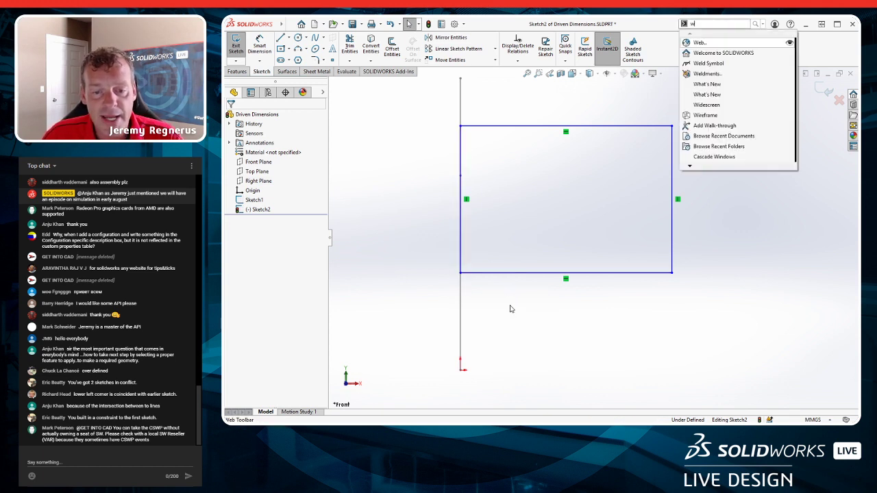
text(s)
click(517, 313)
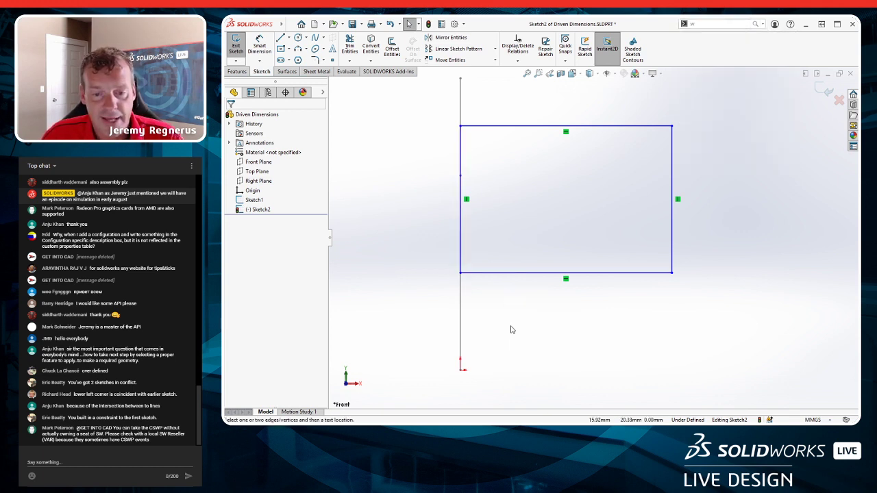
click(461, 369)
click(668, 274)
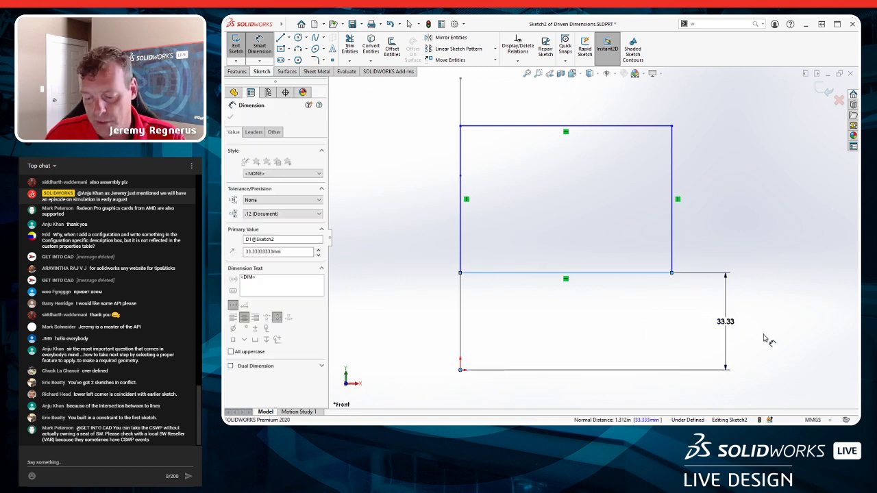
click(719, 330)
text(50)
key(Return)
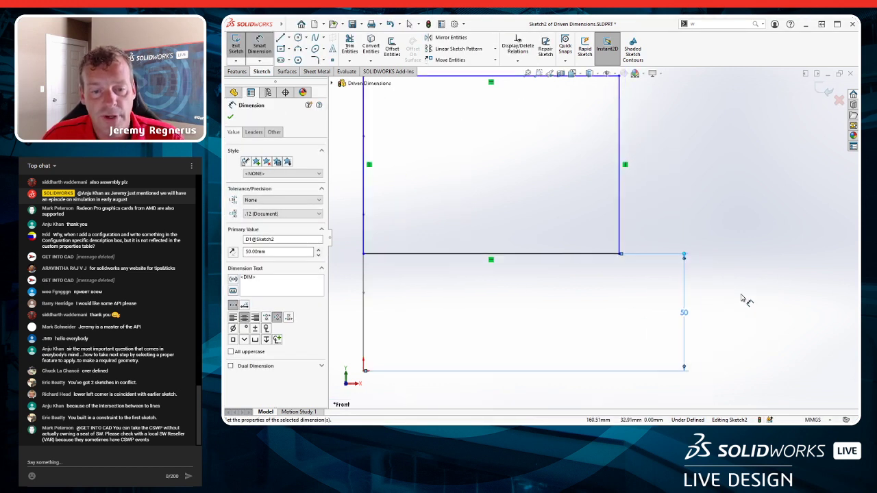
Add the 25 height and 20 width dimensions, then drag the rectangle left toward the vertical line.
click(609, 221)
click(654, 218)
text(25)
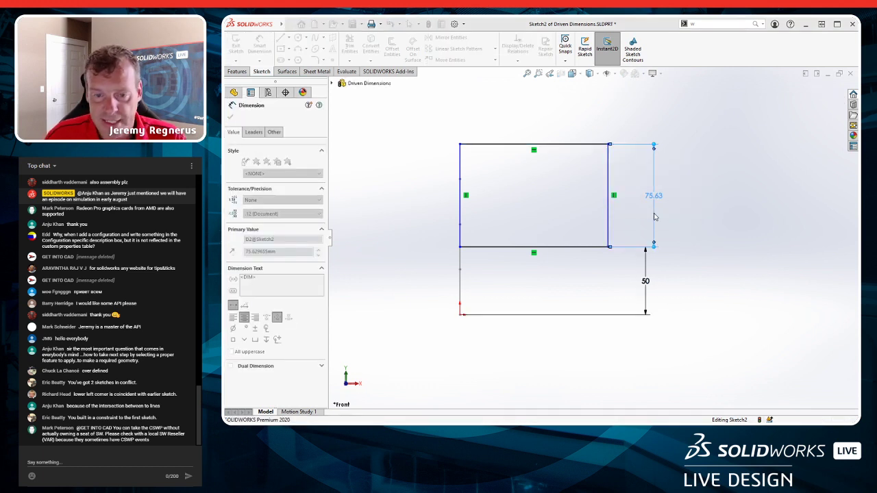
key(Return)
click(577, 213)
click(539, 157)
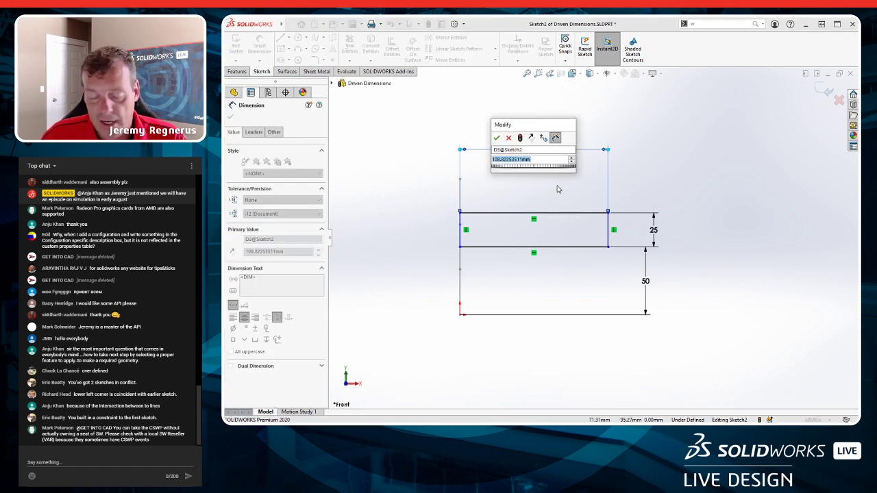
text(20)
key(Return)
key(Escape)
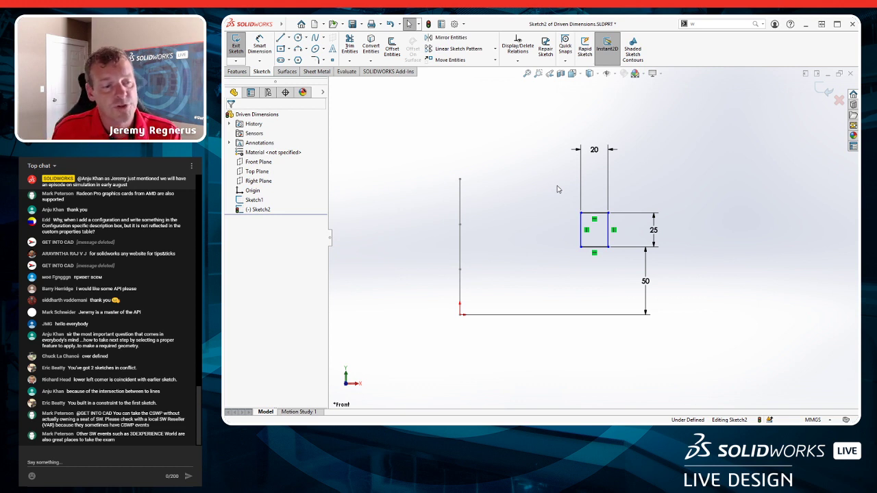
scroll(454, 248, down, 3)
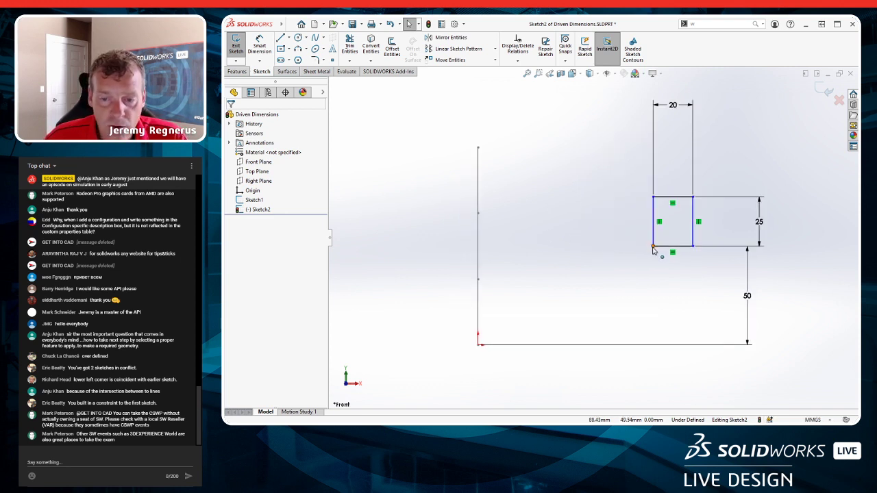
drag(653, 248, 499, 252)
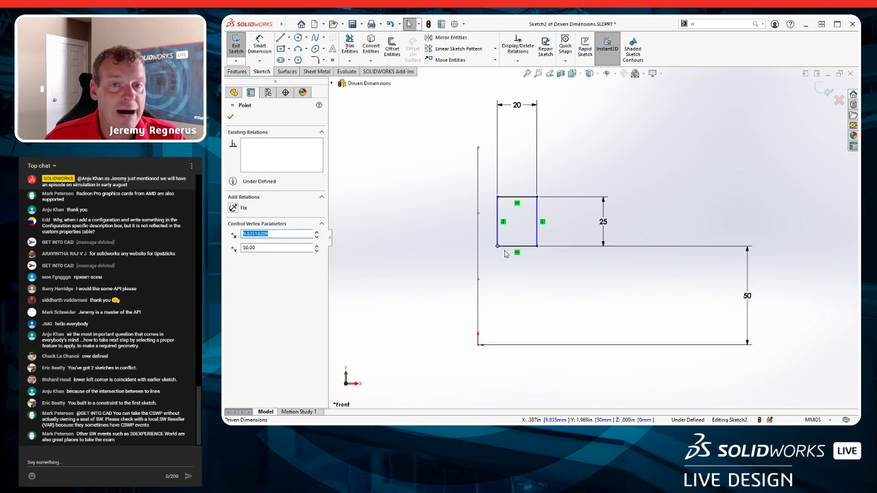
Delete the 50 dimension and reposition the rectangle along the vertical line, removing its coincident relation.
click(635, 249)
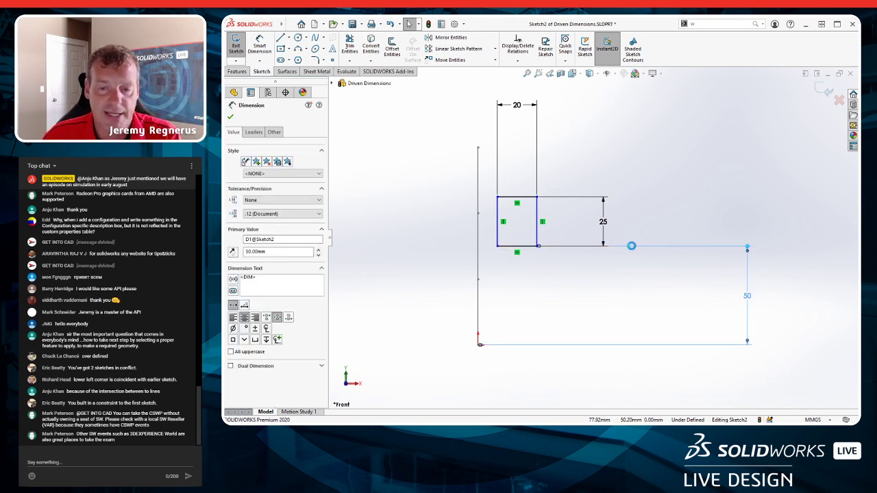
key(Delete)
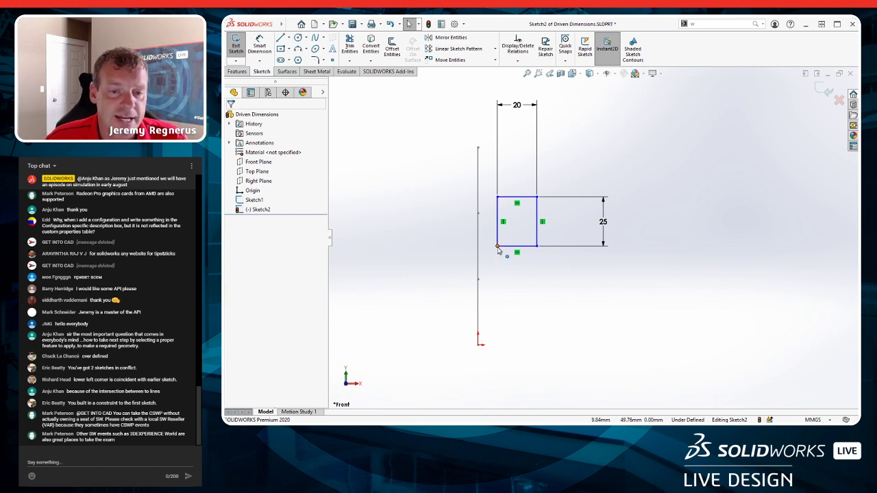
mouse_move(496, 247)
mouse_down()
mouse_move(472, 259)
mouse_move(477, 240)
mouse_up()
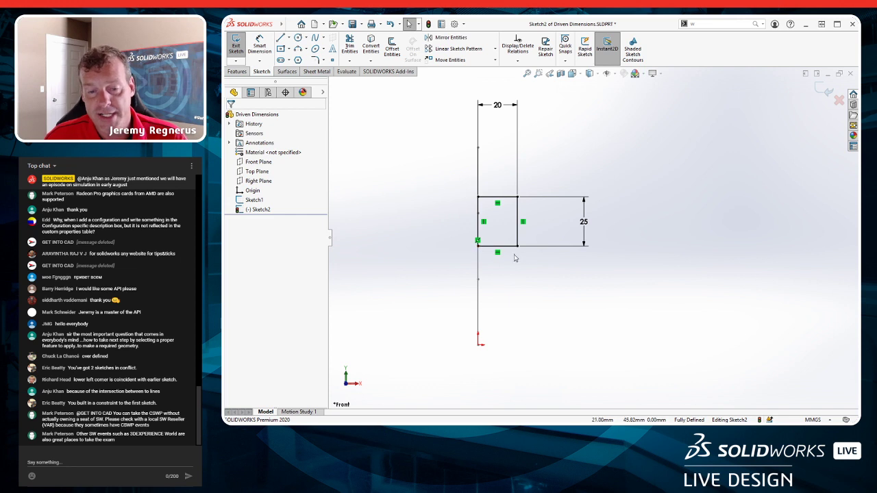
click(479, 241)
key(Delete)
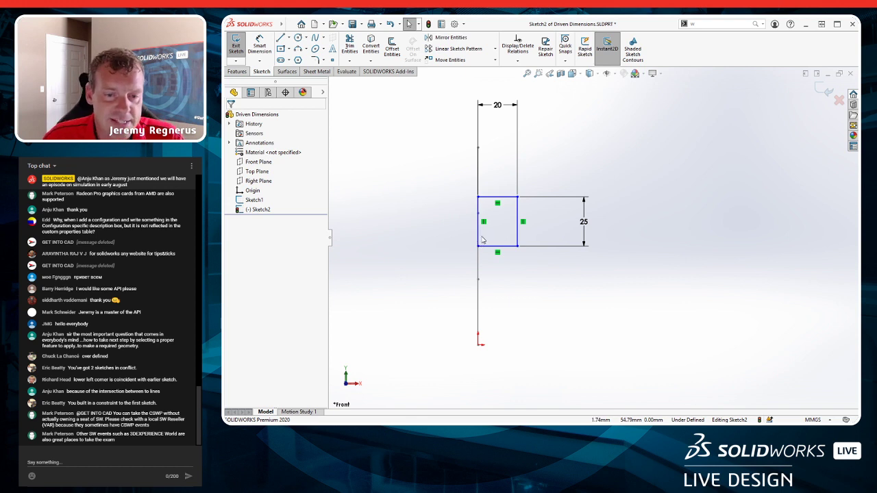
drag(506, 251, 495, 235)
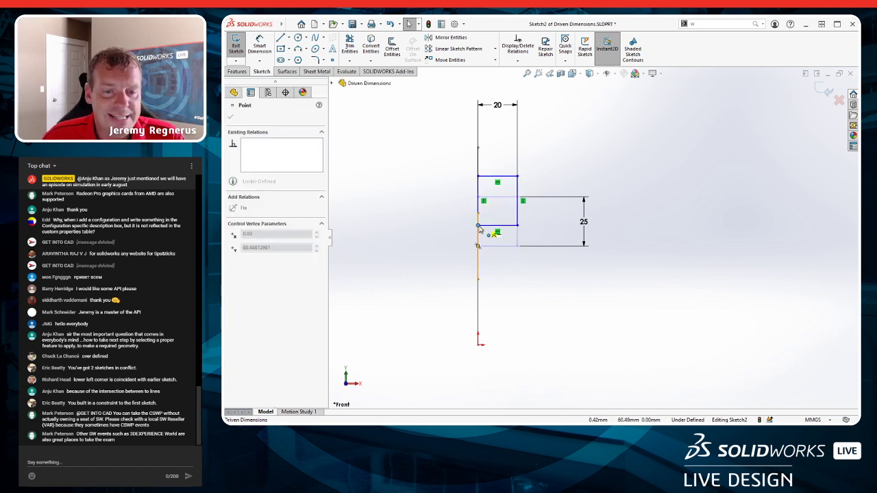
click(509, 269)
Dimension the gap below the rectangle to the line's lower point as 50.
key(s)
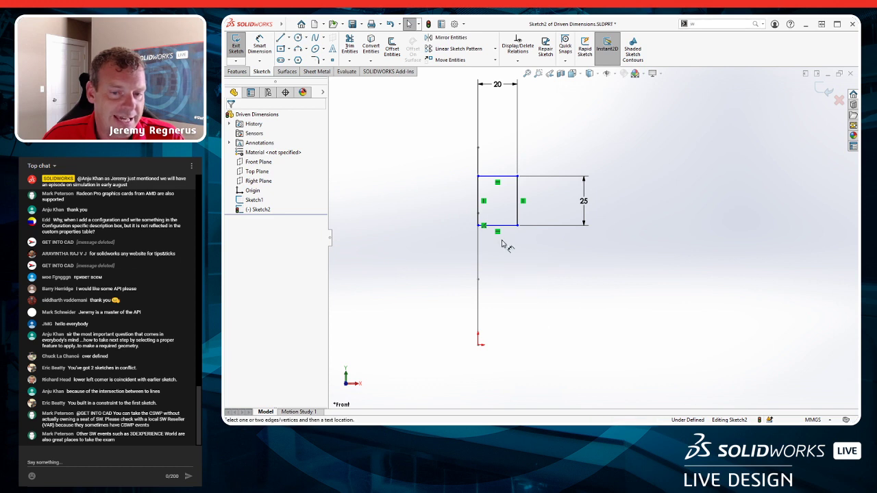
click(537, 277)
click(505, 225)
click(479, 346)
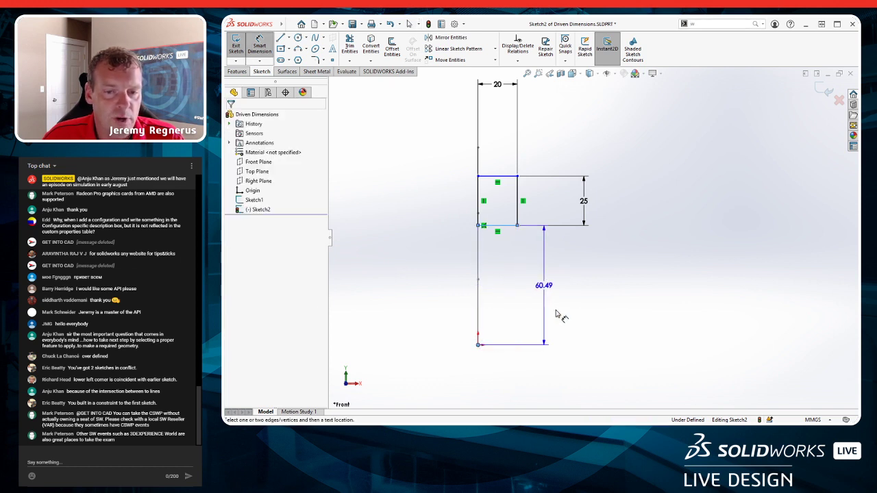
click(613, 324)
text(50)
key(Return)
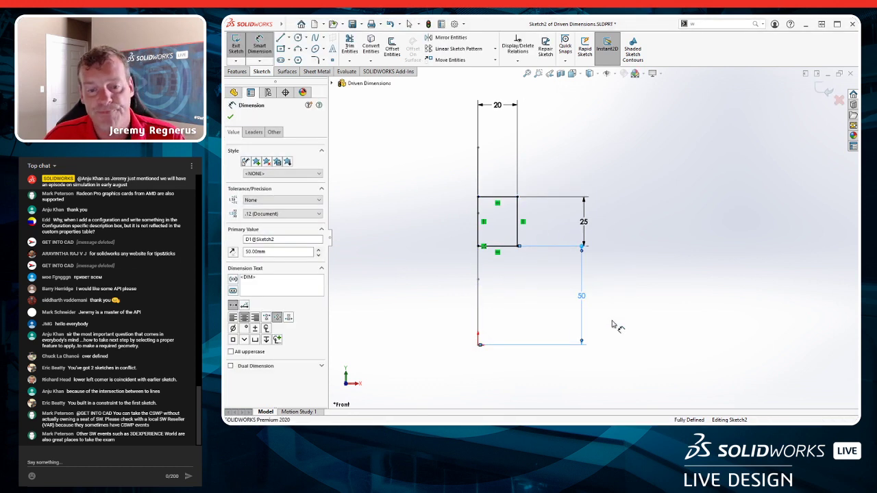
key(Escape)
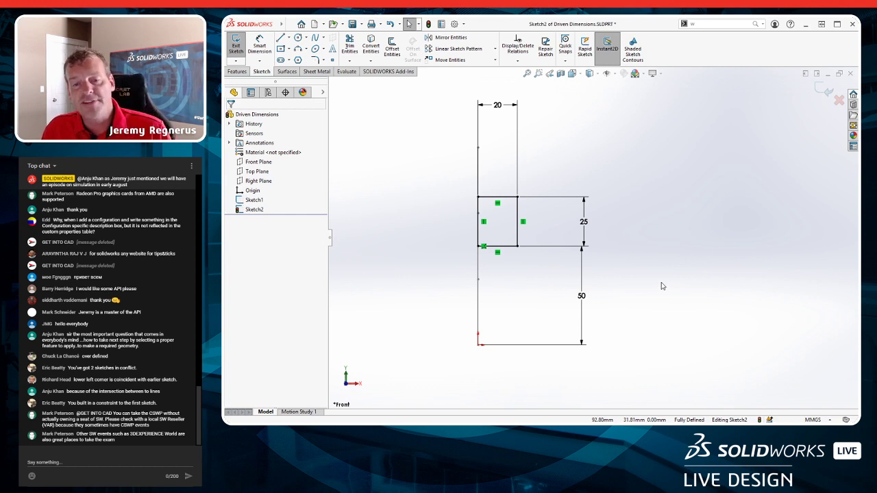
Replace the 25 height dimension with a 25 gap between the line's top point and the rectangle's top edge.
click(567, 203)
key(Delete)
key(s)
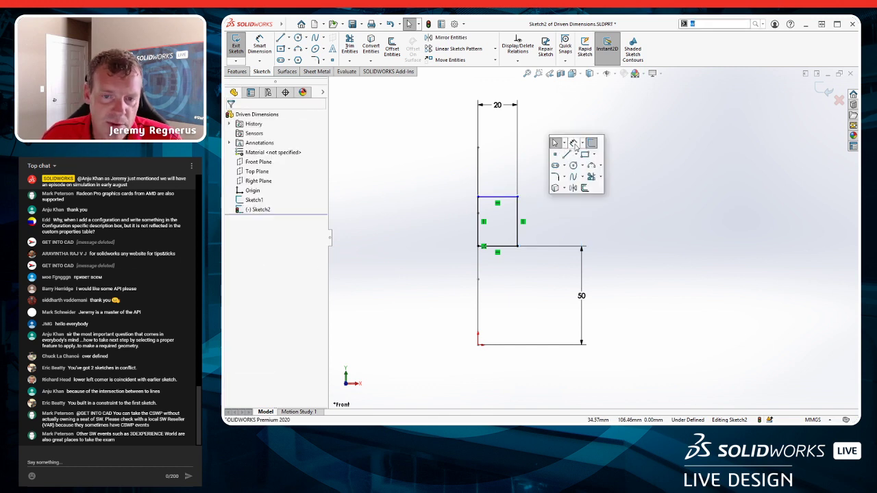
click(575, 142)
click(478, 147)
click(499, 196)
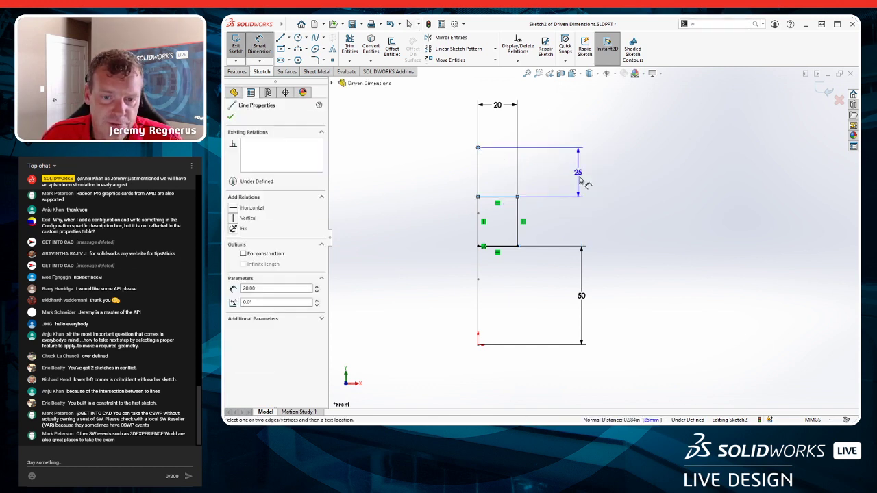
click(582, 173)
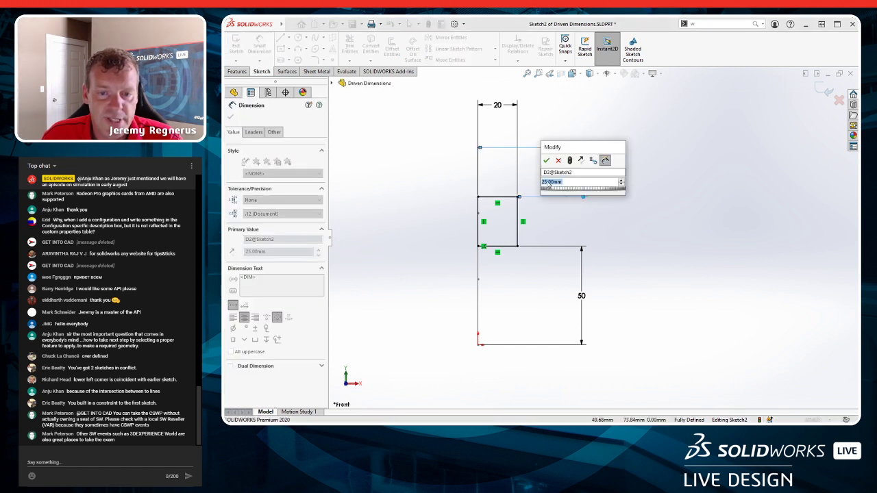
click(546, 160)
key(Escape)
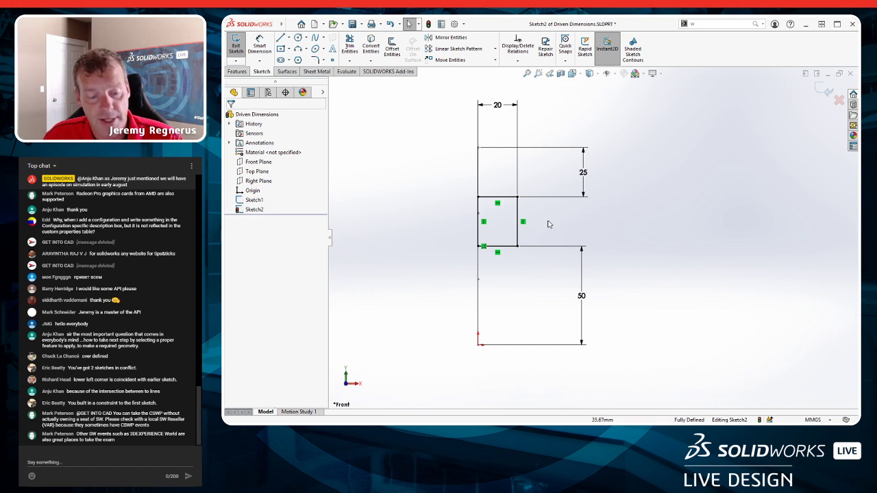
Dimension the rectangle's right edge height again, triggering the over-define prompt.
key(s)
click(569, 223)
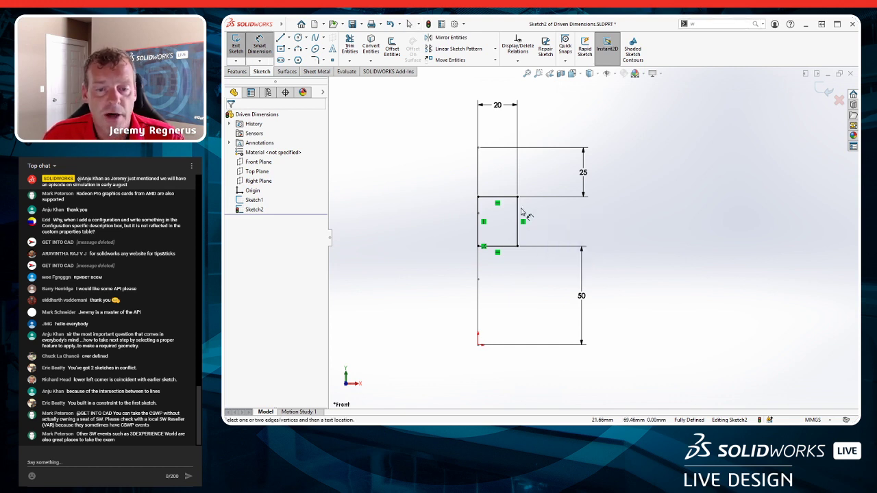
click(518, 218)
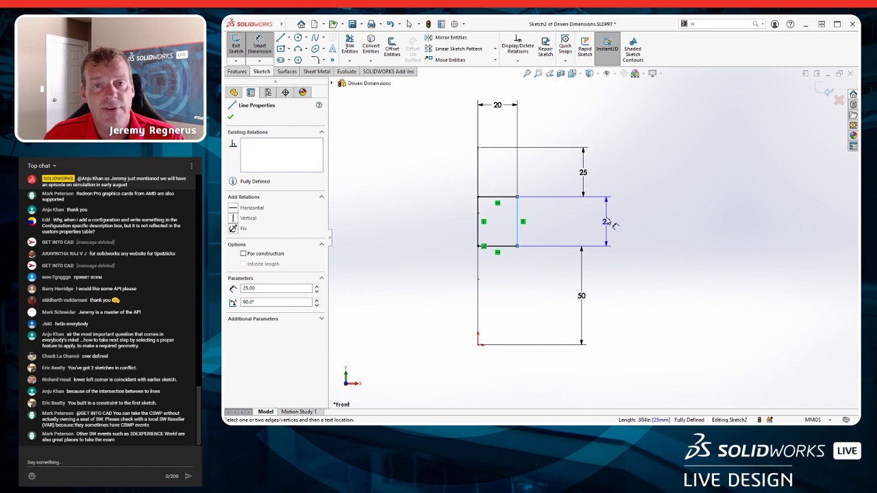
click(609, 223)
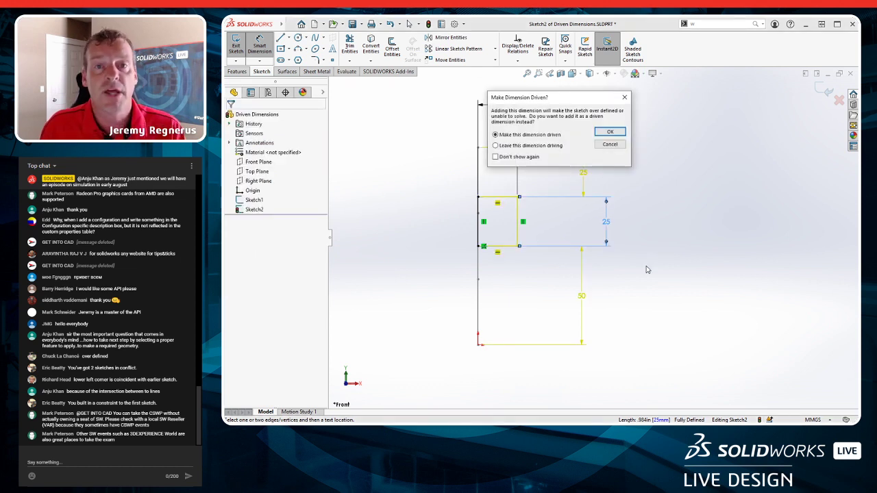
Make the height dimension driven, change the bottom gap from 50 to 25, and close the part.
click(610, 132)
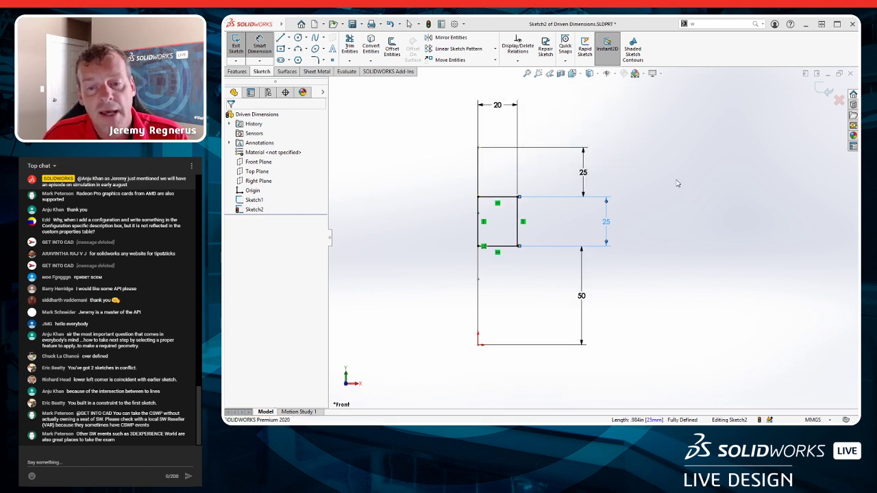
key(Escape)
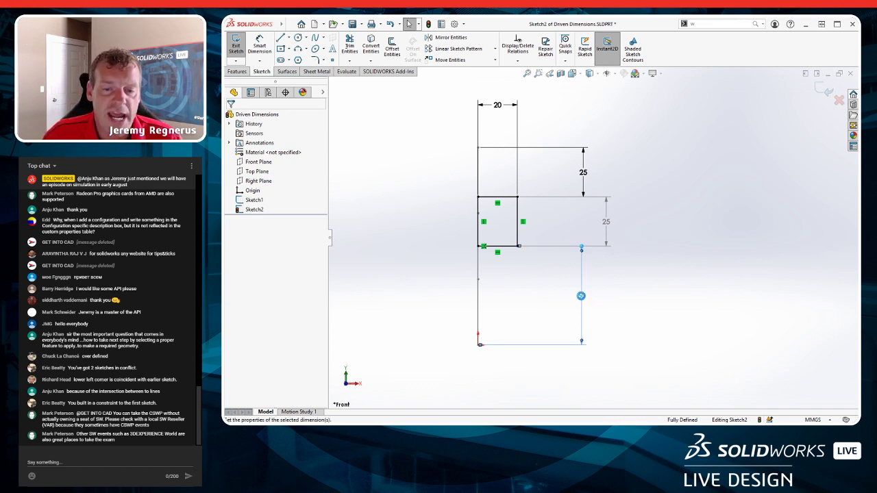
double_click(581, 296)
key(Return)
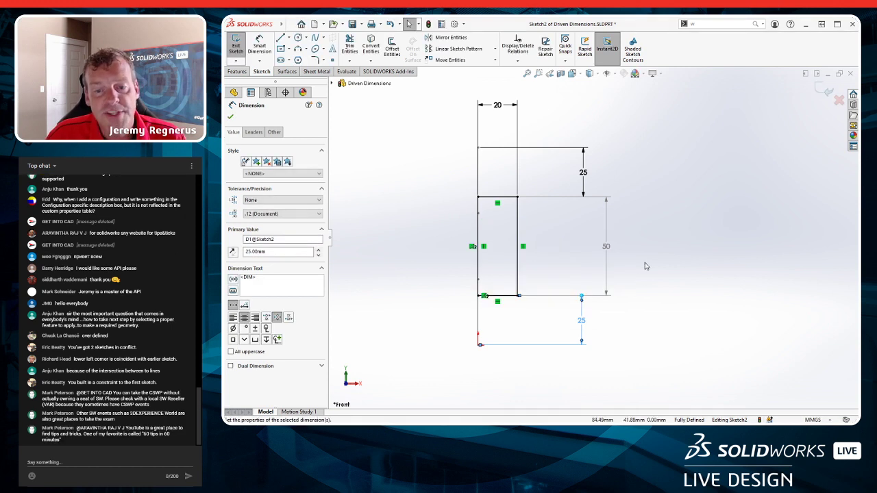
key(Escape)
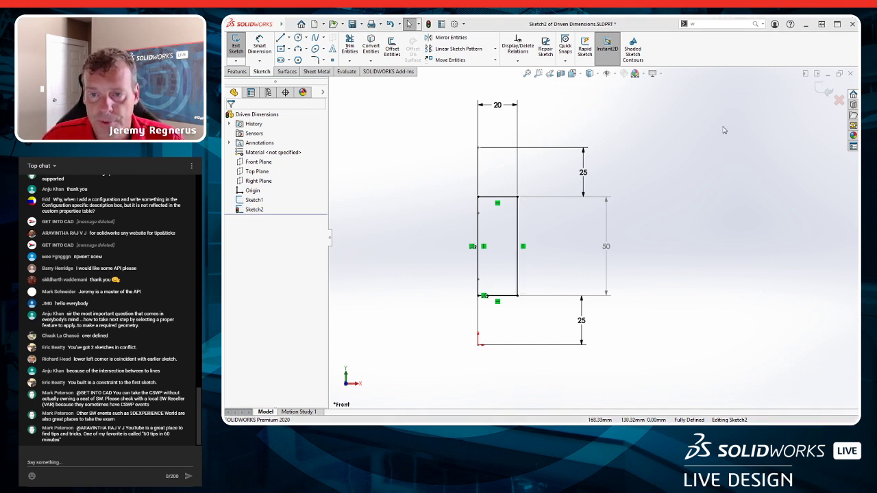
key(ctrl+w)
Discard the part's changes, open 15158-75989.SLDASM from Recent, and narrow the tree pane.
click(541, 175)
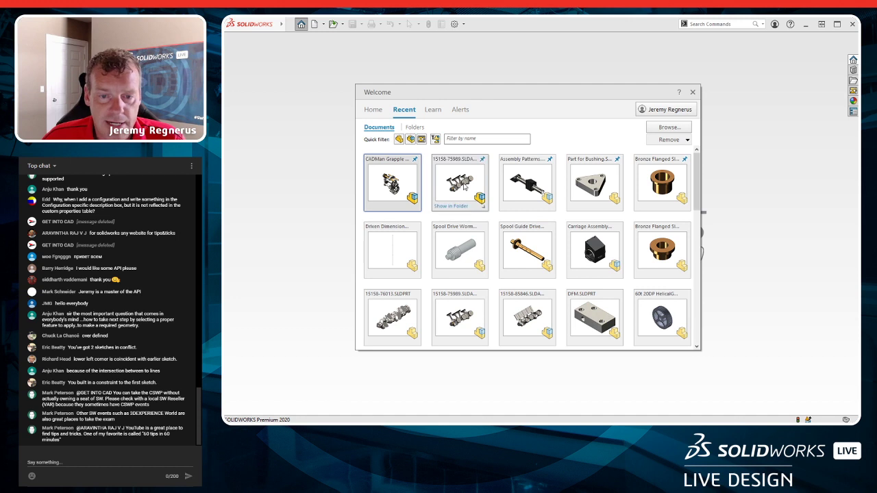
click(464, 183)
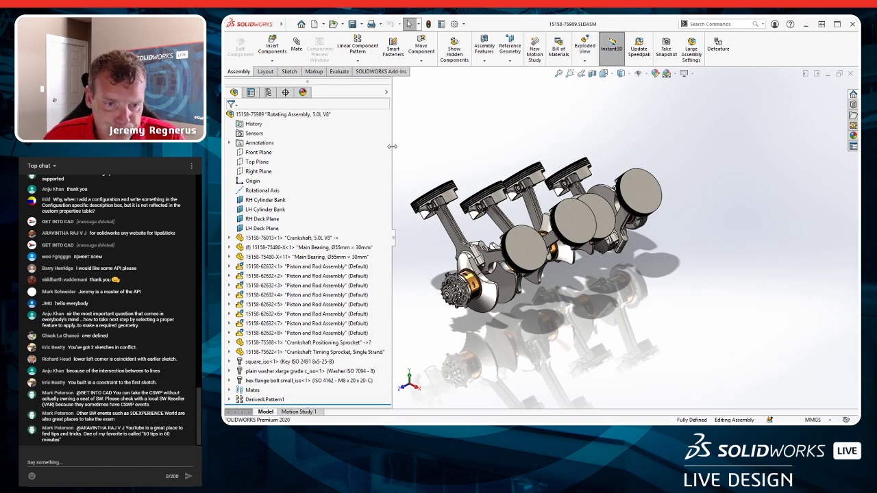
drag(392, 148, 323, 158)
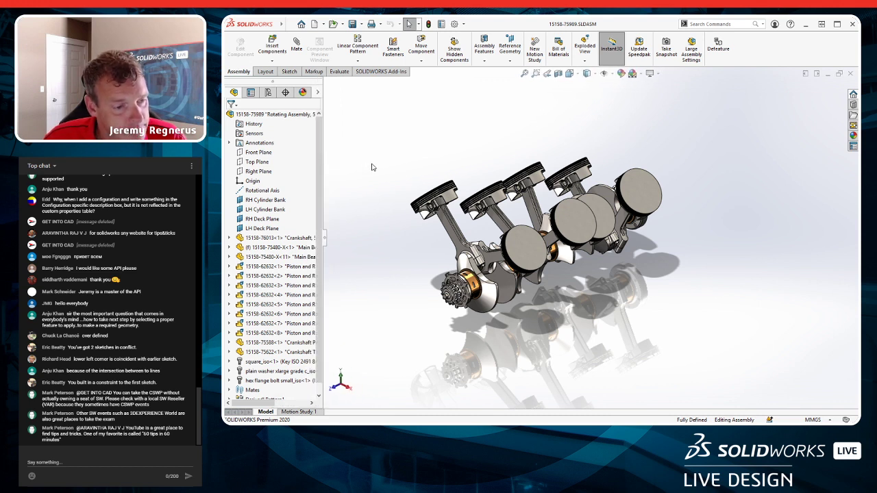
Scroll the assembly tree and select the crankshaft component.
scroll(417, 171, down, 1)
scroll(414, 171, down, 1)
scroll(411, 170, down, 3)
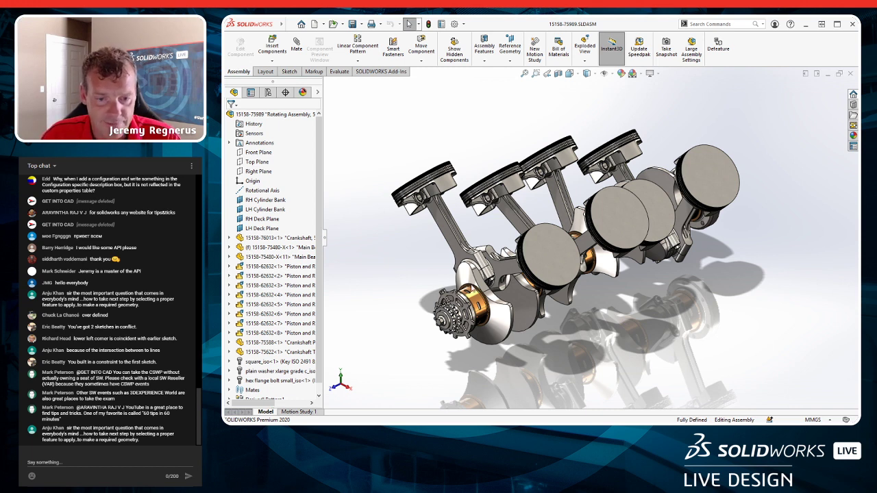
click(278, 238)
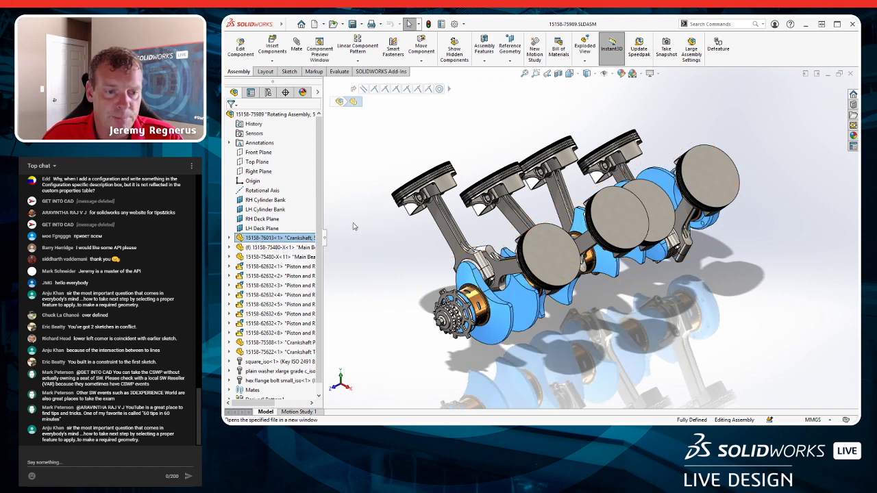
Open the crankshaft part tiled beside the assembly, then maximize the assembly and view Top, then Isometric.
click(270, 220)
key(alt+w)
key(v)
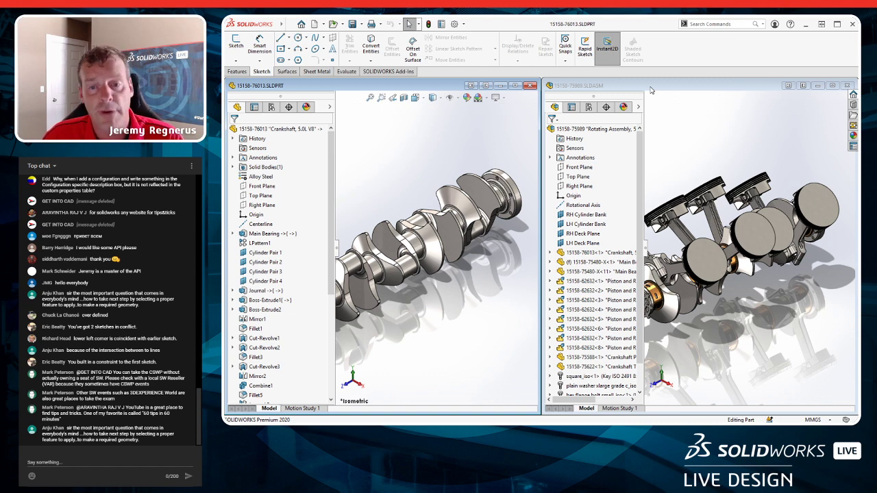
double_click(651, 90)
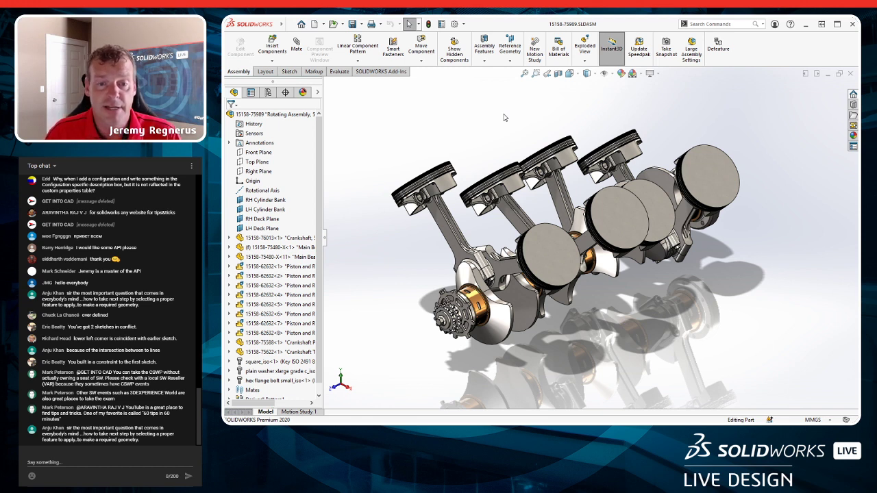
right_drag(460, 140, 459, 99)
right_drag(424, 196, 454, 167)
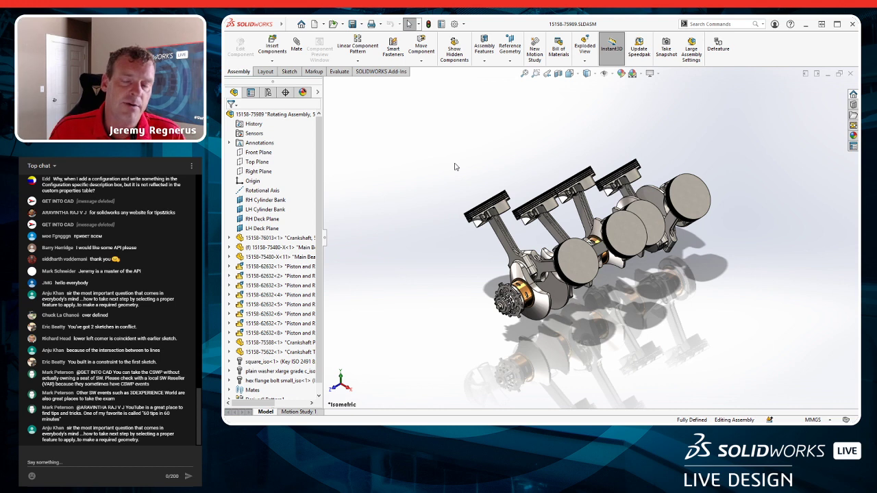
Review the Shortcut Bars tab in Customize, then bring up the assembly S-key shortcut bar.
right_click(757, 53)
click(696, 94)
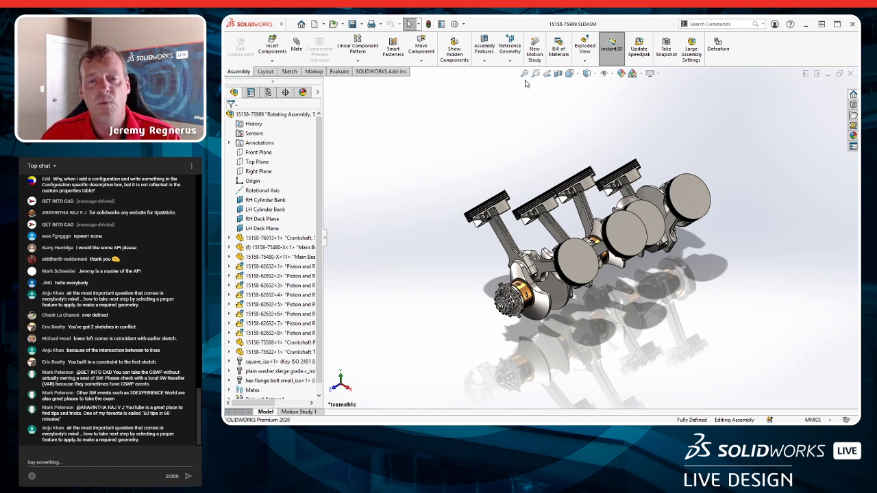
right_click(739, 60)
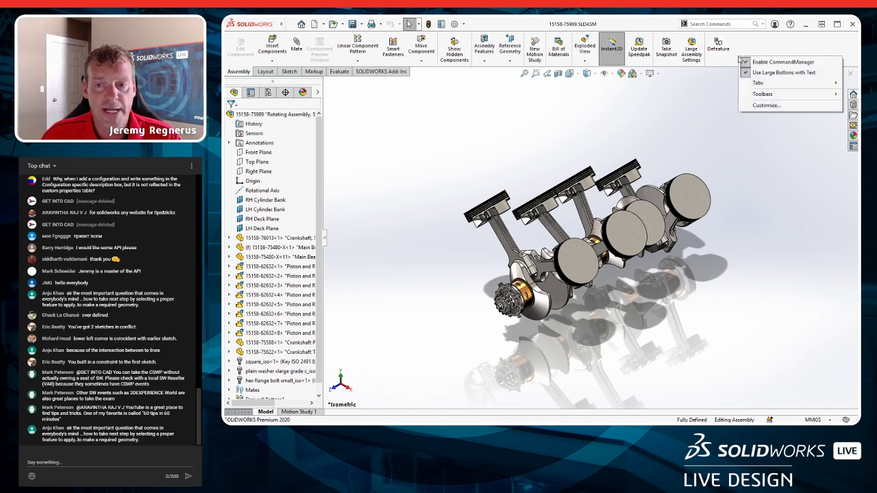
click(762, 105)
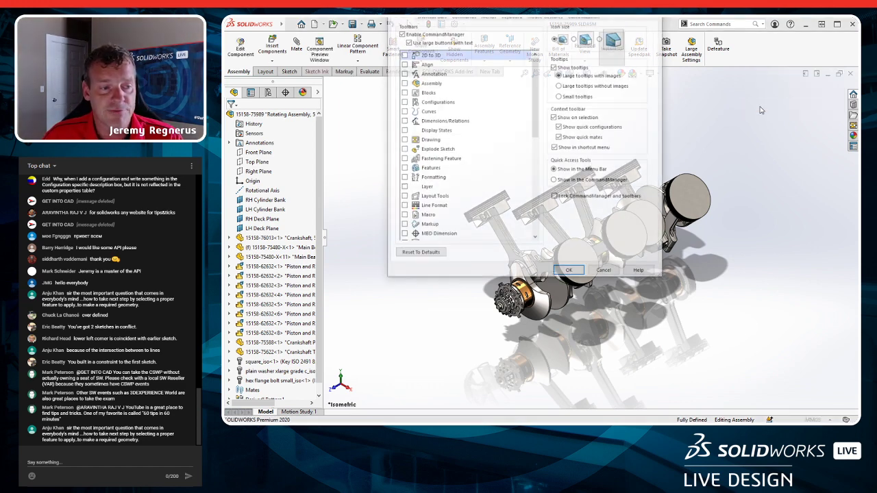
drag(526, 3, 526, 98)
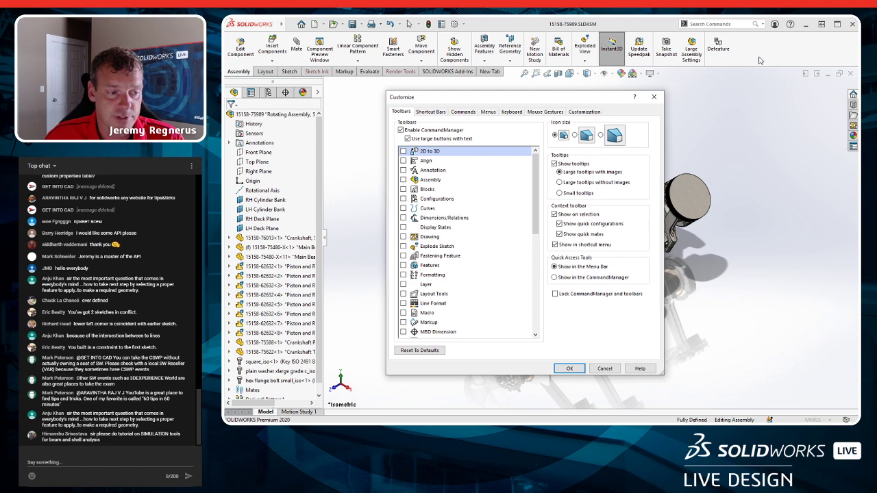
click(437, 112)
drag(564, 99, 521, 99)
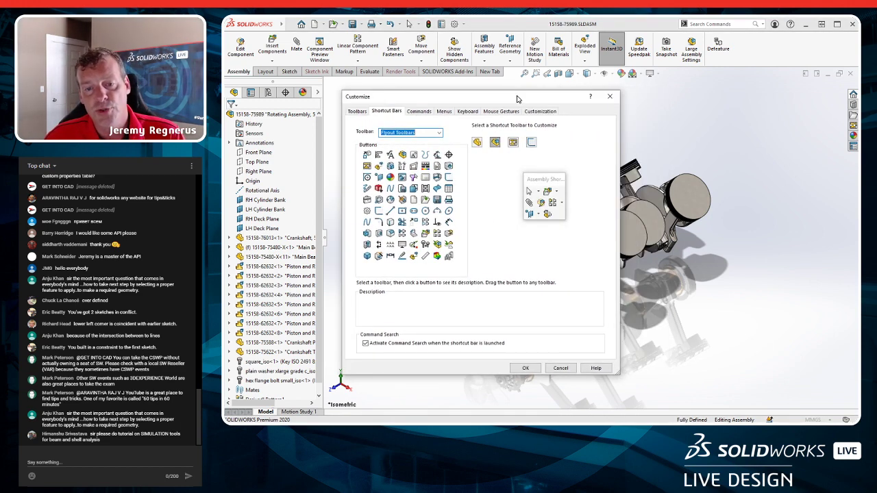
click(612, 98)
key(s)
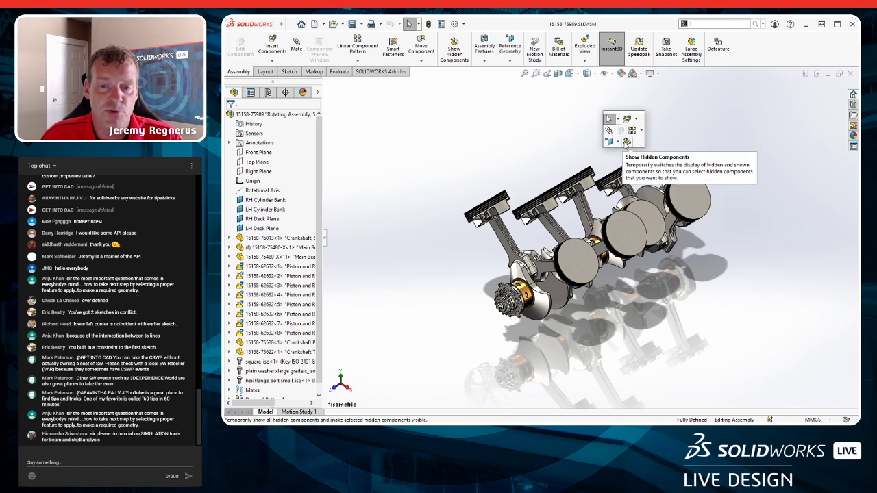
click(624, 240)
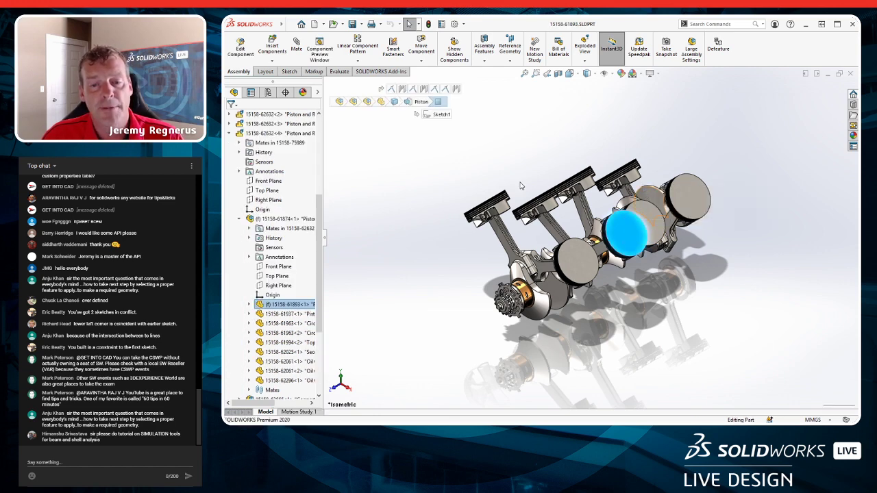
click(438, 102)
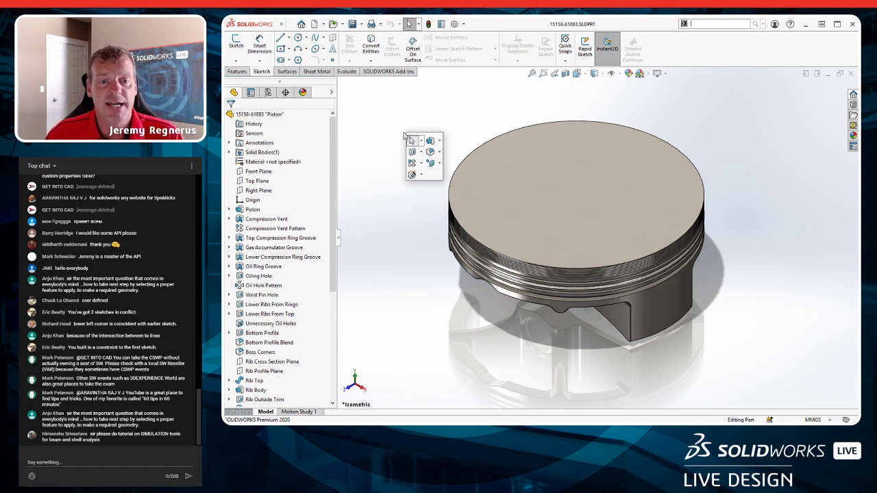
click(439, 141)
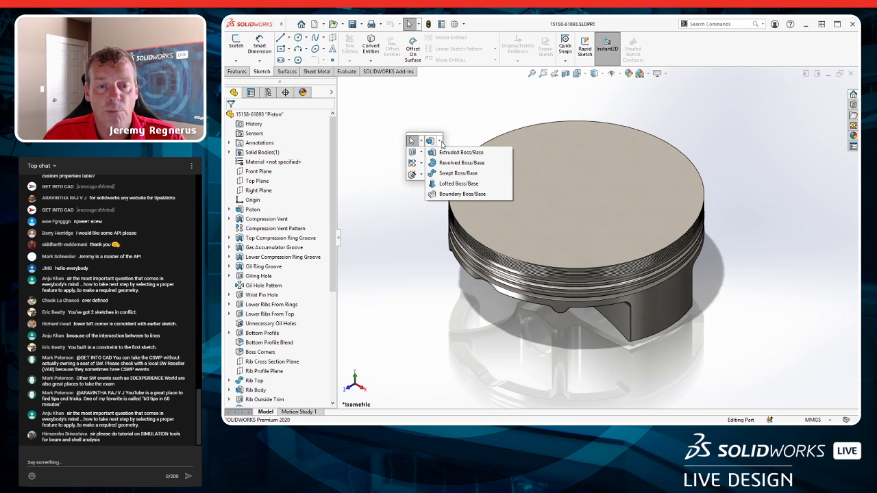
click(421, 152)
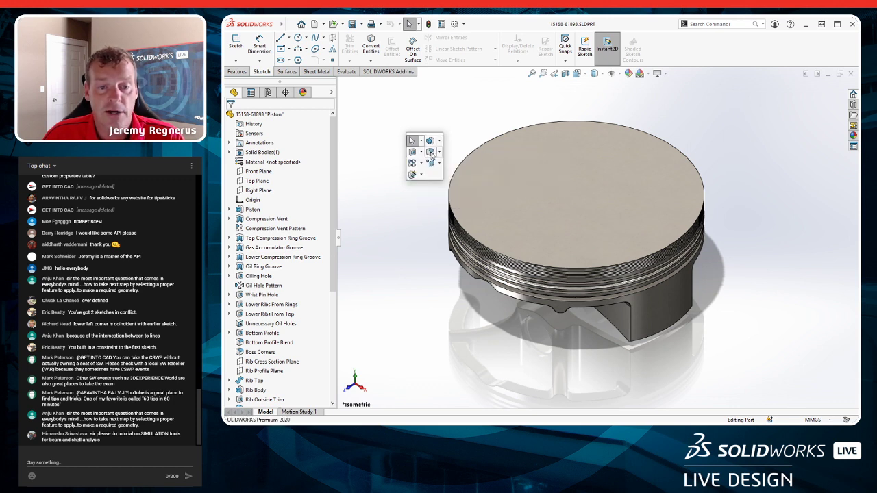
click(421, 163)
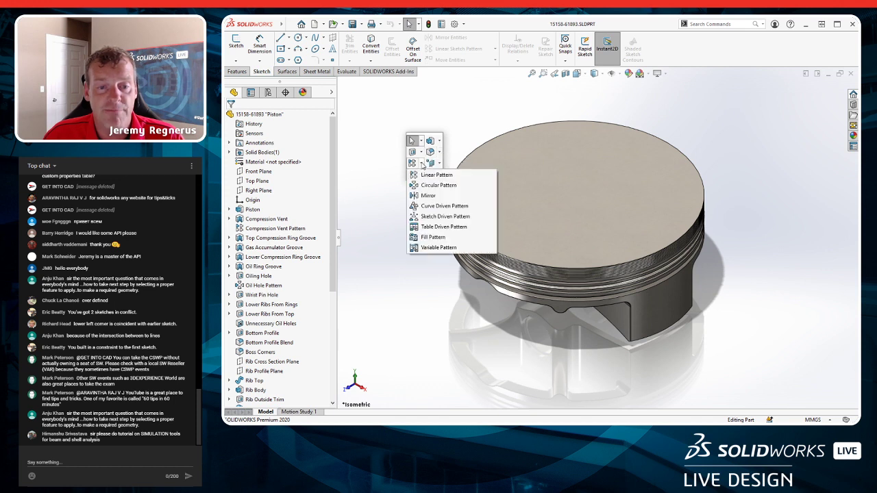
click(422, 175)
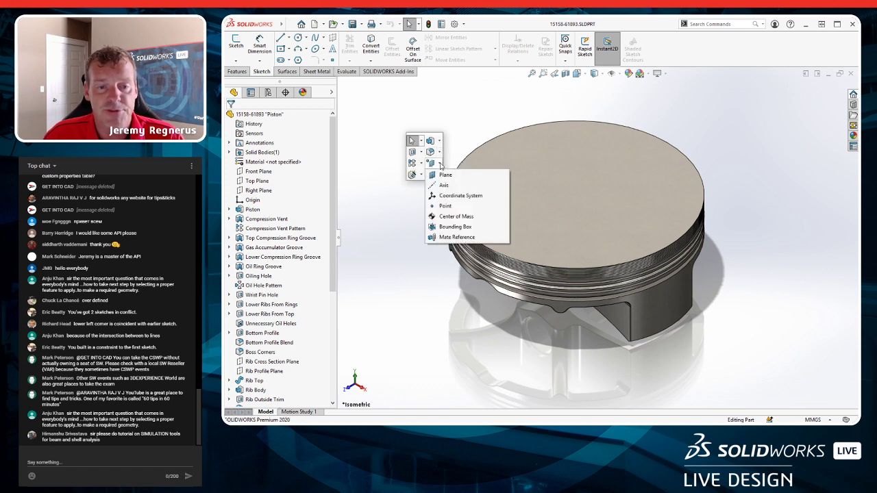
click(423, 175)
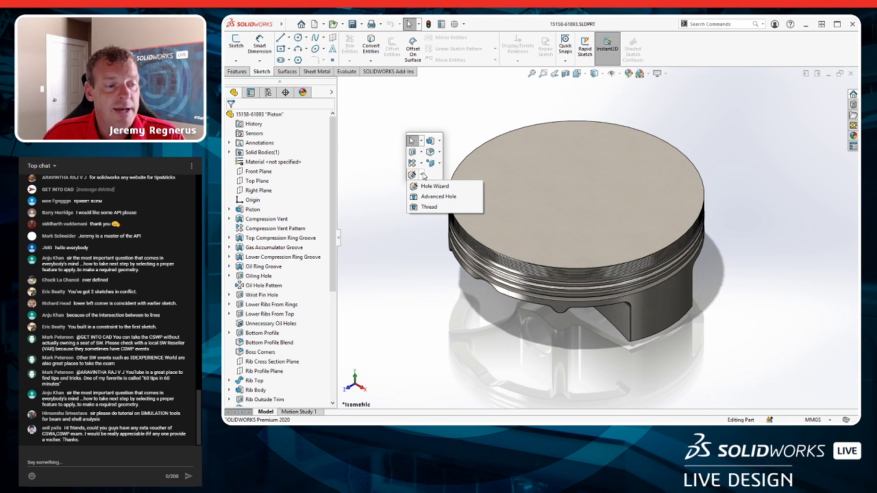
click(423, 175)
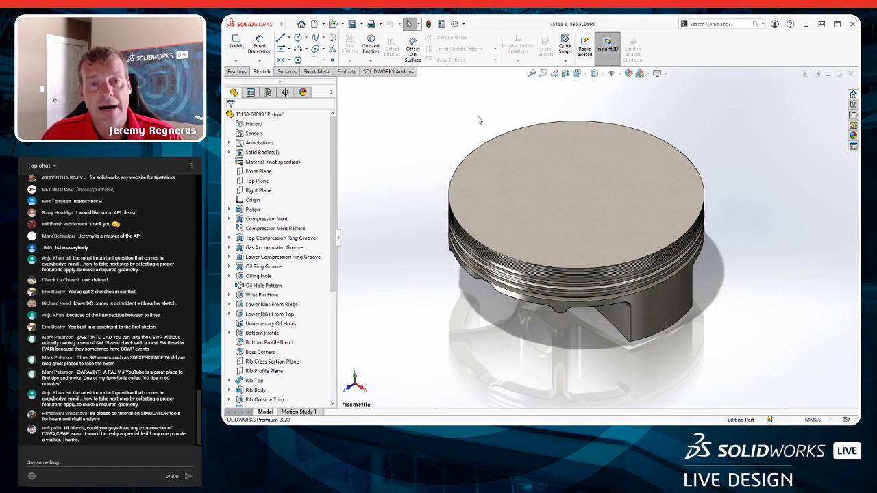
In Customize > Shortcut Bars, add Flex to the Part shortcut bar, then drag it back off.
right_click(677, 55)
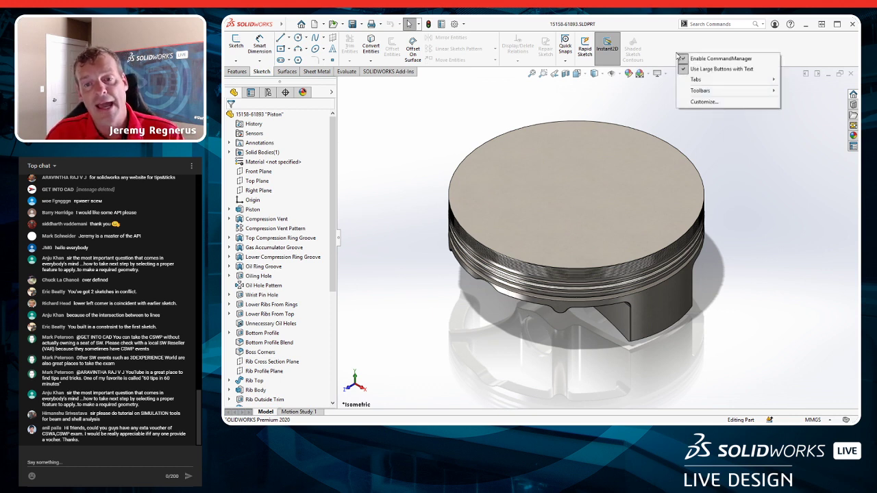
click(706, 102)
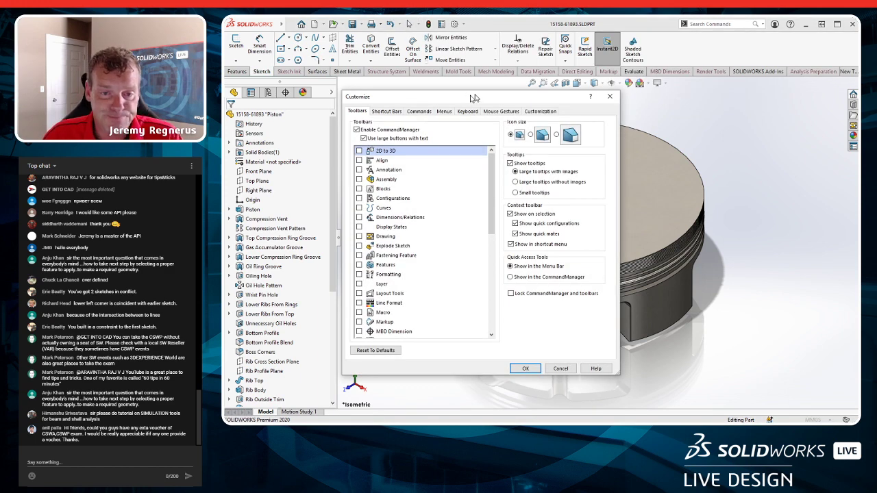
click(481, 87)
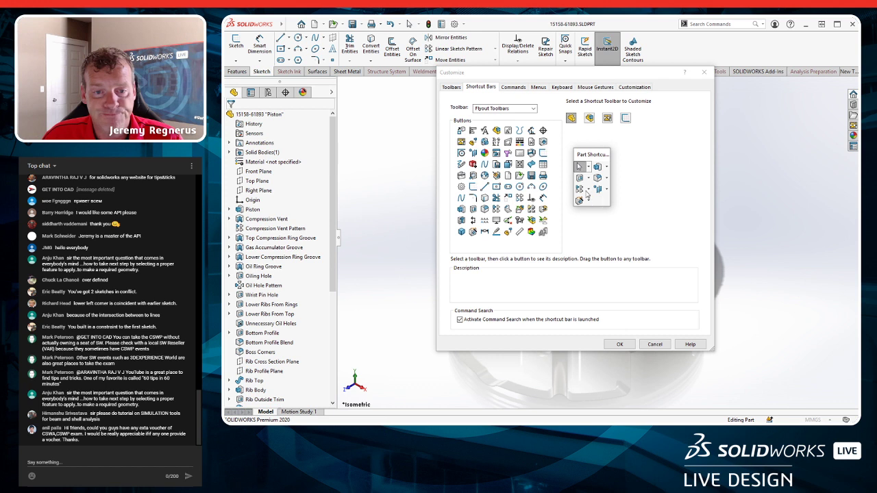
click(532, 109)
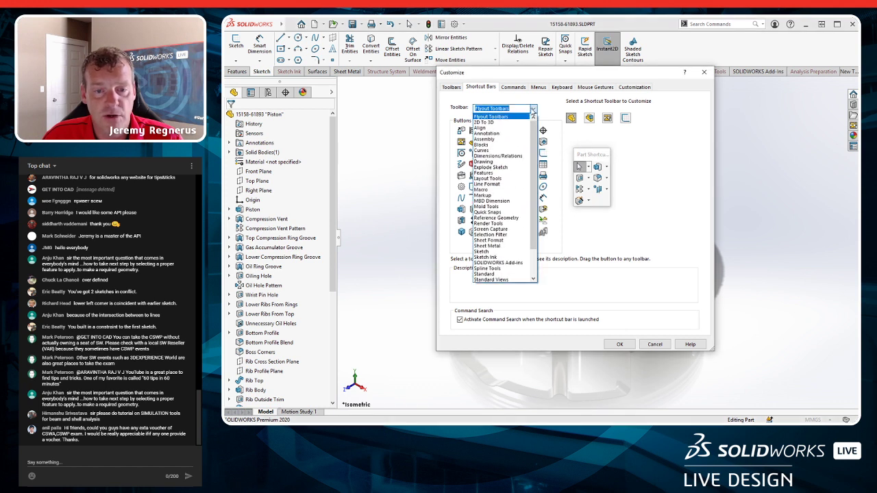
drag(535, 165, 535, 192)
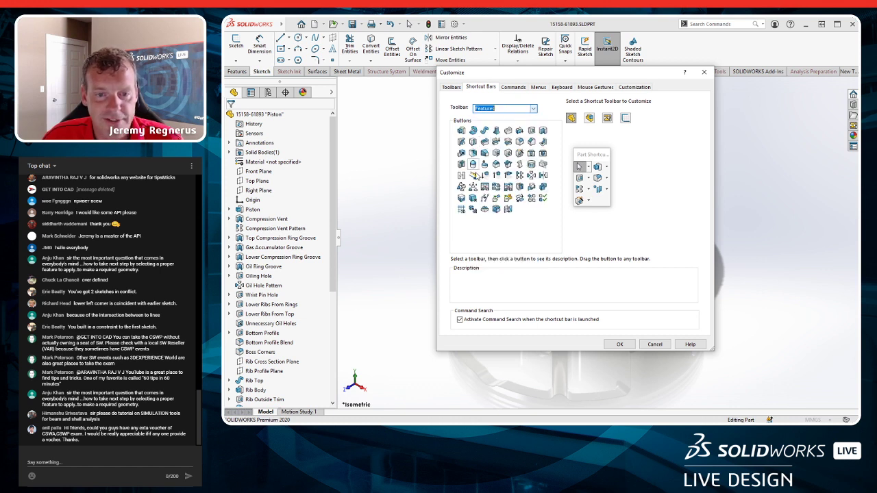
click(504, 139)
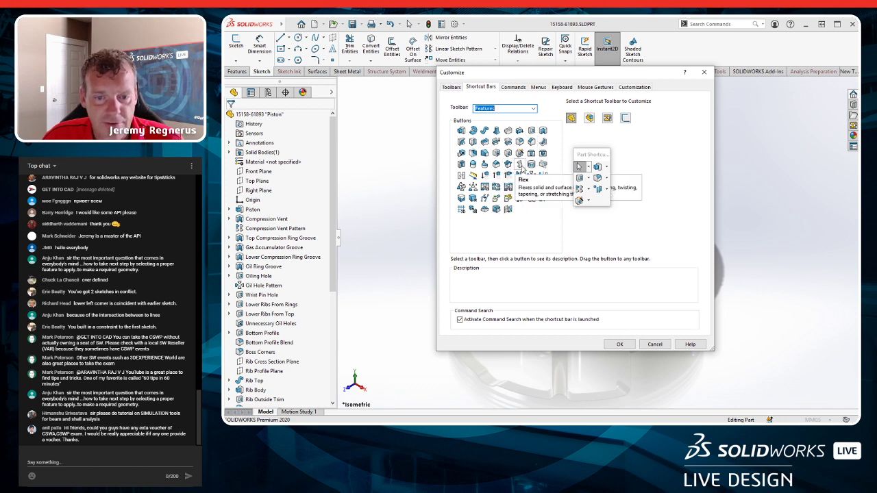
drag(523, 168, 613, 185)
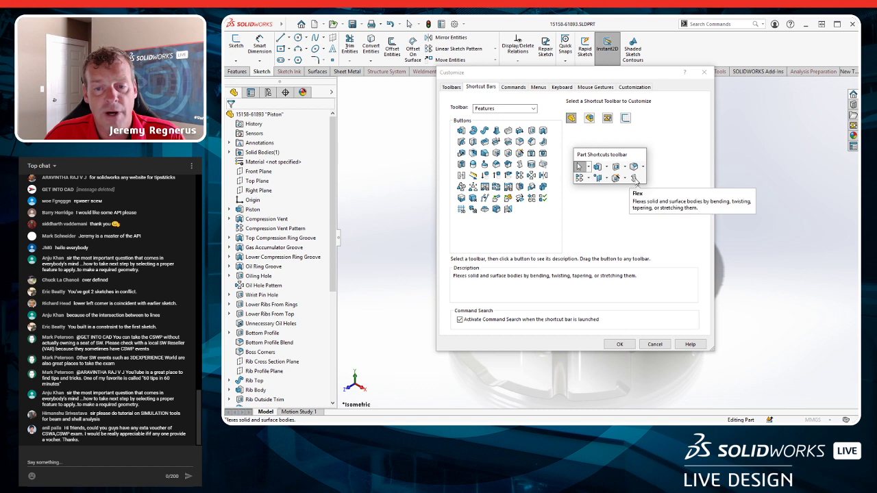
drag(633, 179, 523, 230)
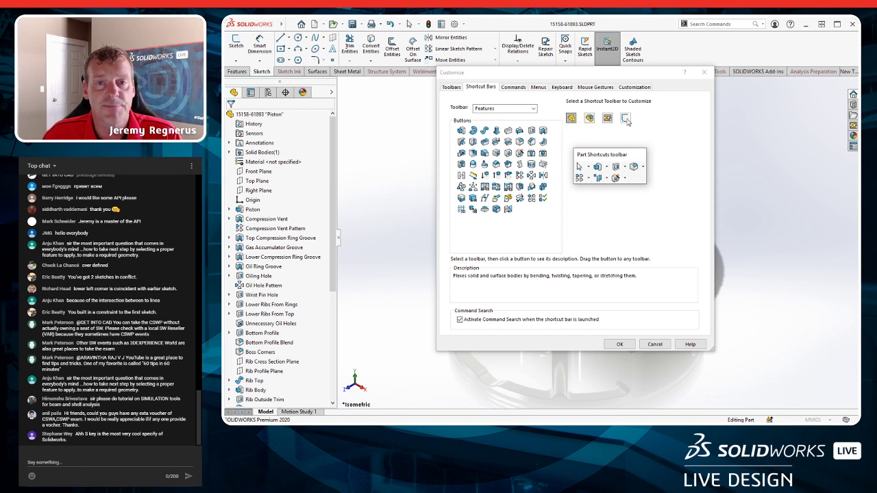
Add Interference Detection from the Assembly commands to the Assembly shortcut bar.
click(589, 119)
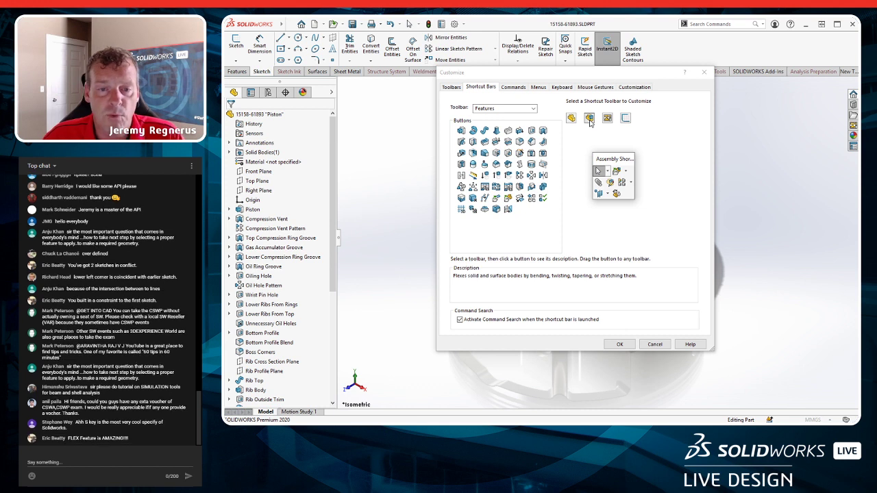
click(533, 108)
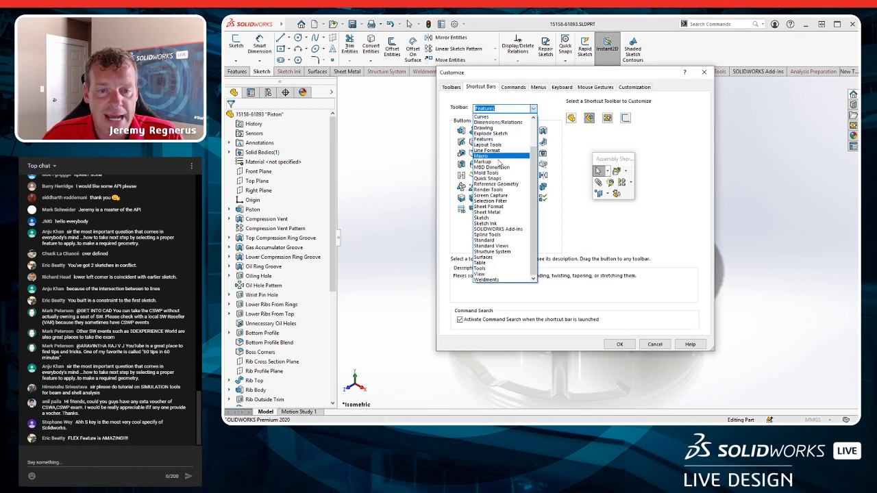
scroll(503, 140, up, 2)
click(500, 140)
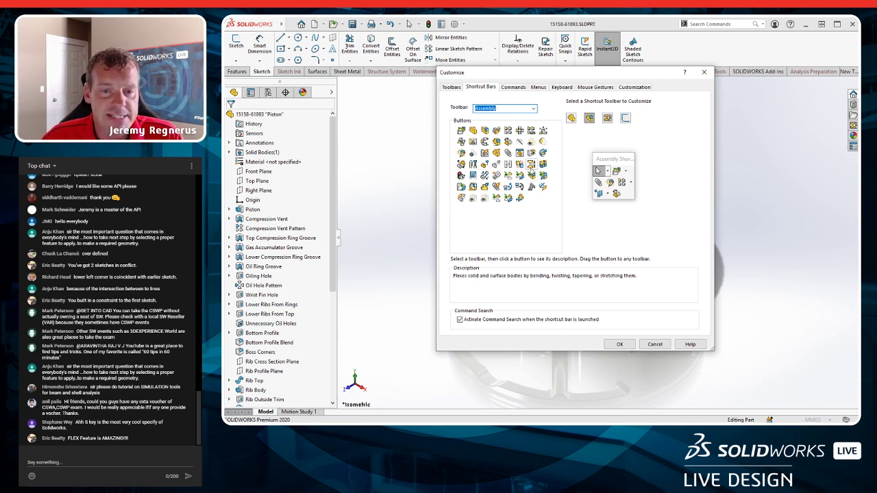
drag(521, 168, 627, 193)
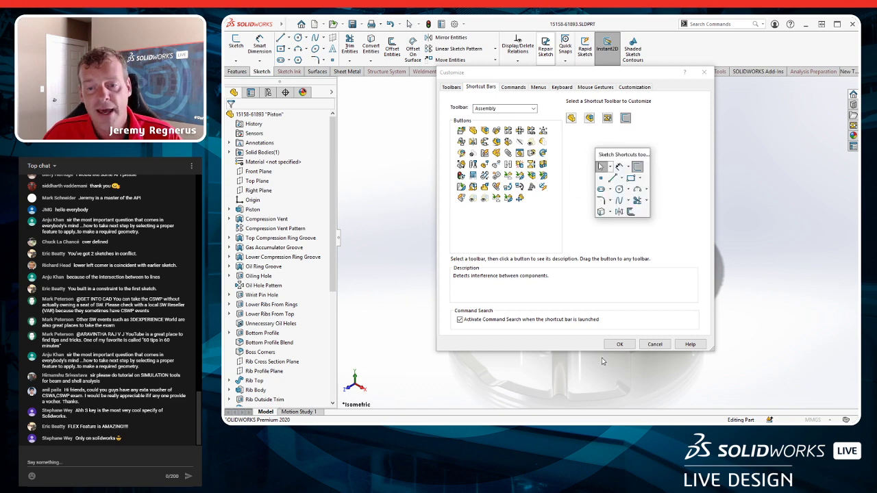
click(619, 345)
key(s)
key(s)
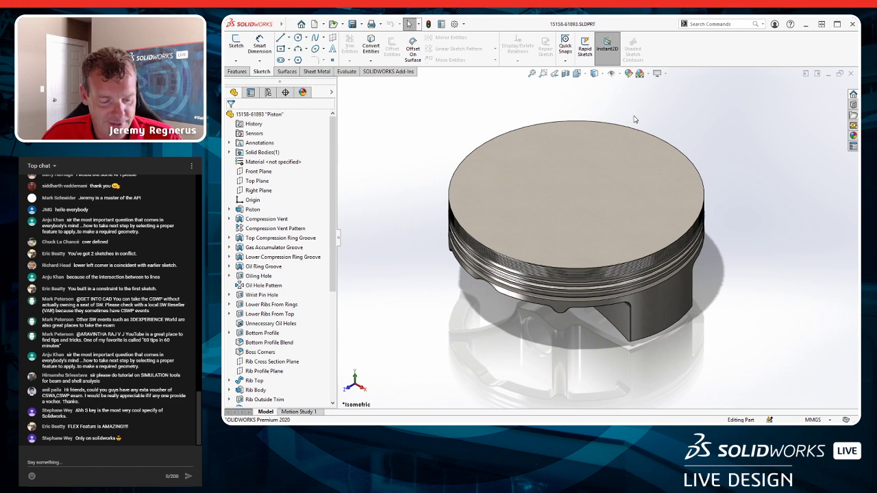
key(ctrl+Tab)
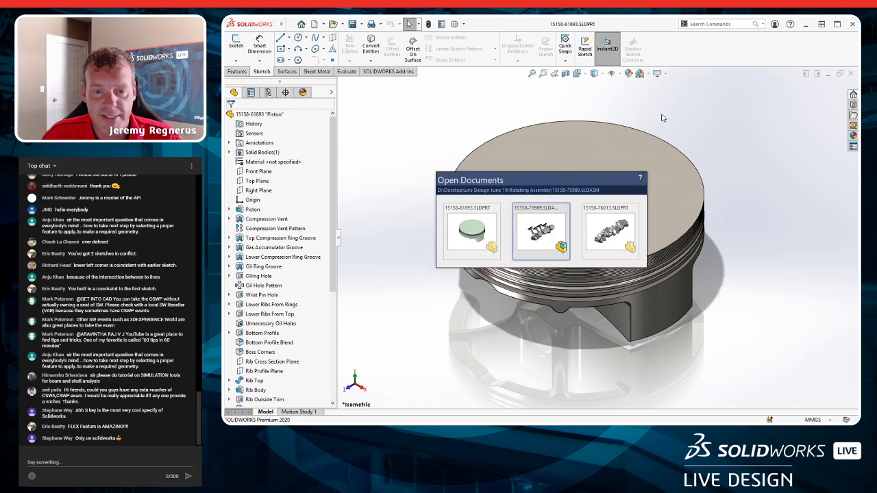
key(s)
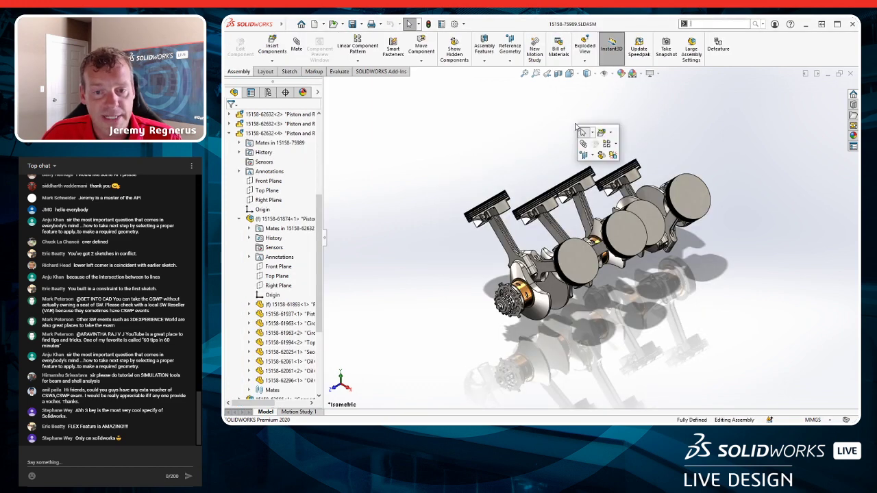
click(615, 159)
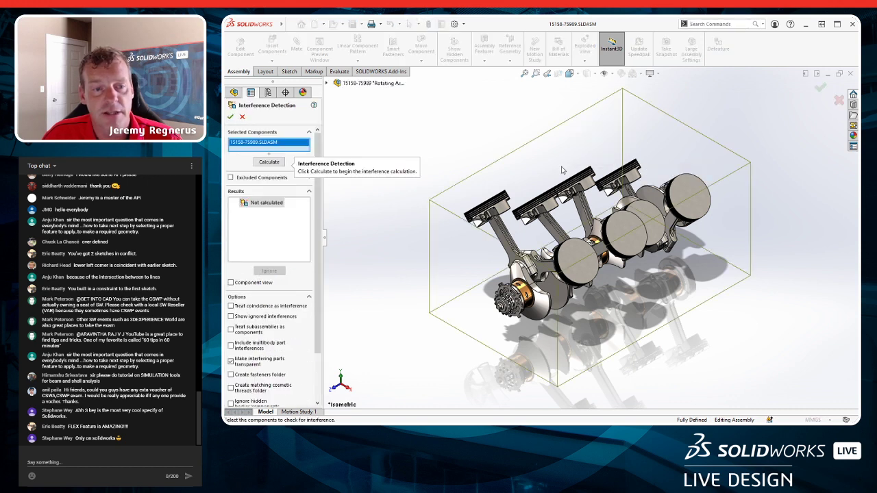
click(266, 162)
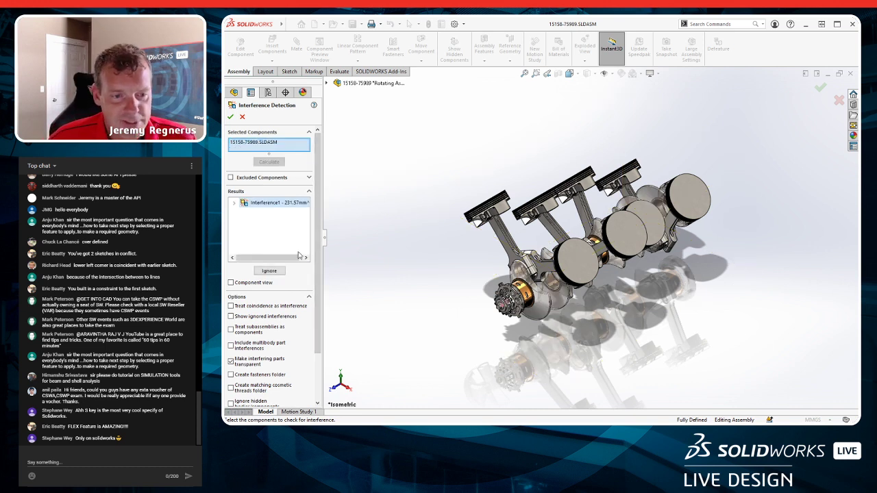
click(234, 203)
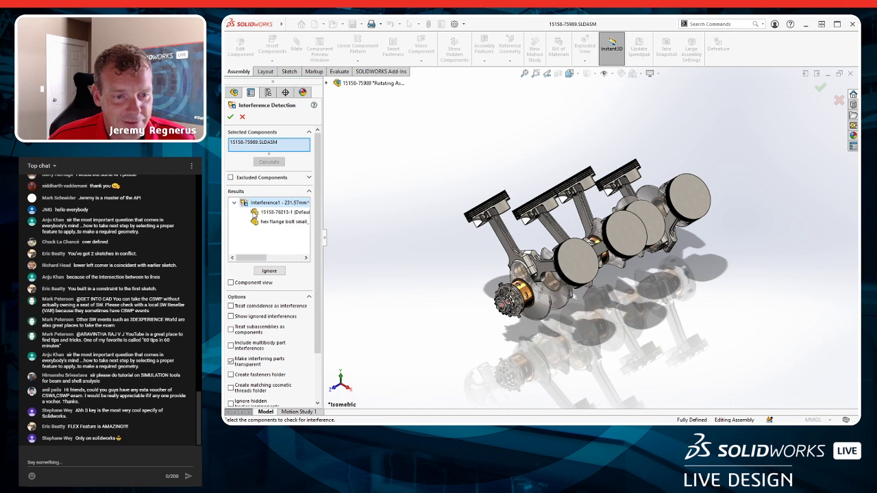
click(281, 221)
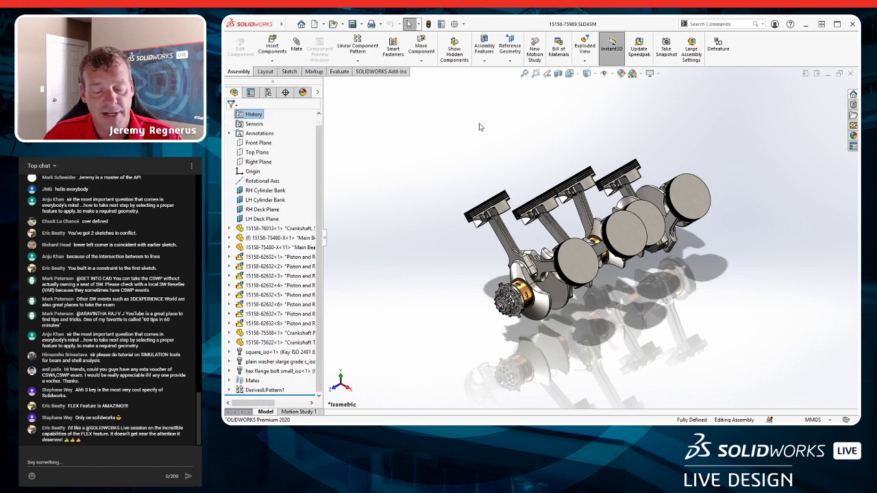
right_click(756, 56)
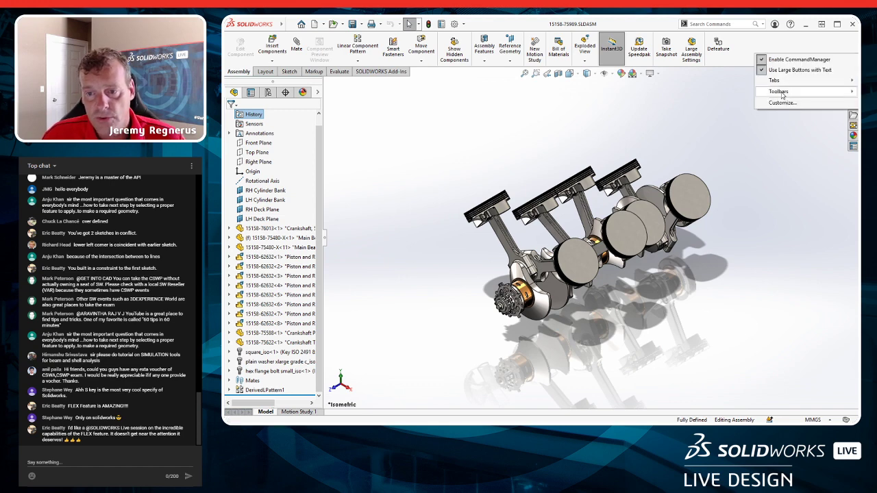
click(781, 102)
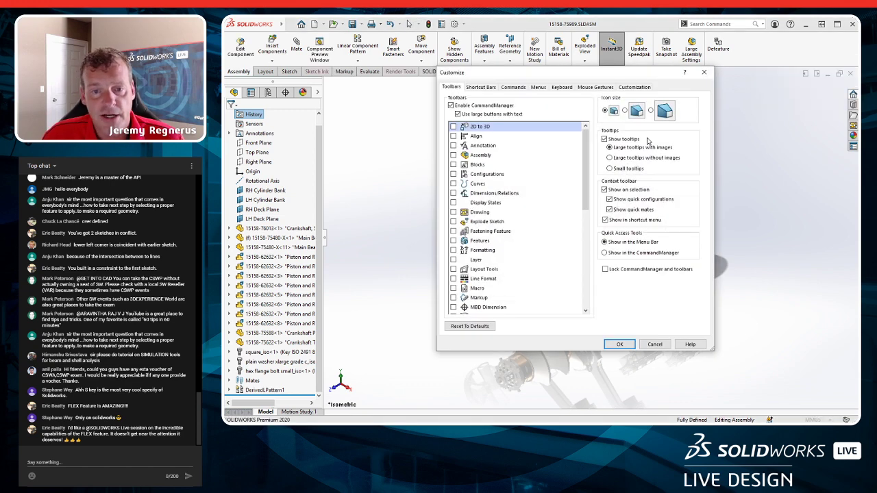
click(514, 88)
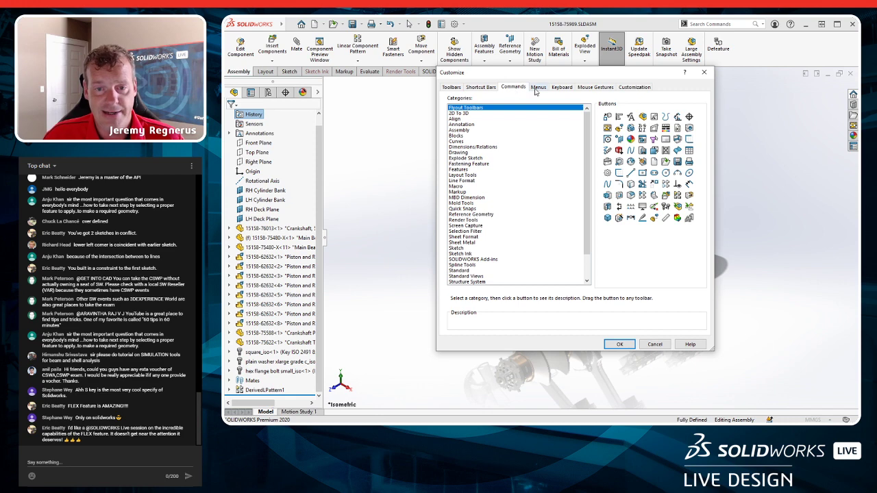
drag(546, 76, 485, 117)
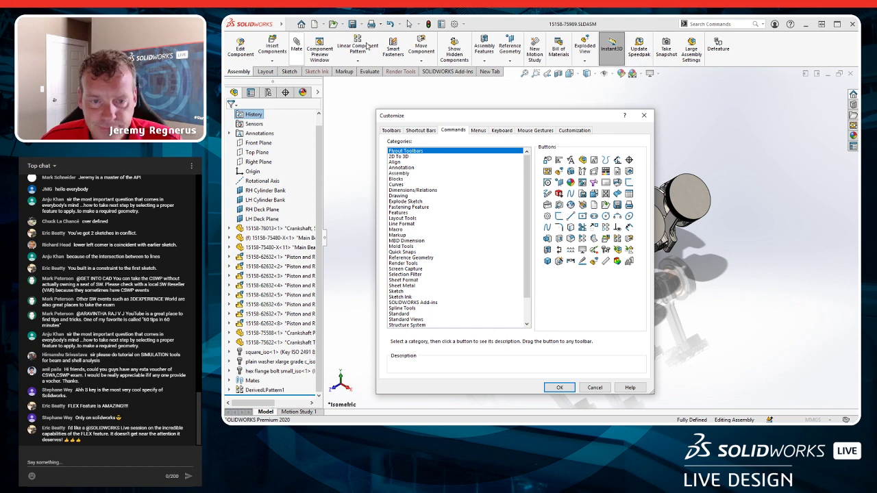
click(404, 213)
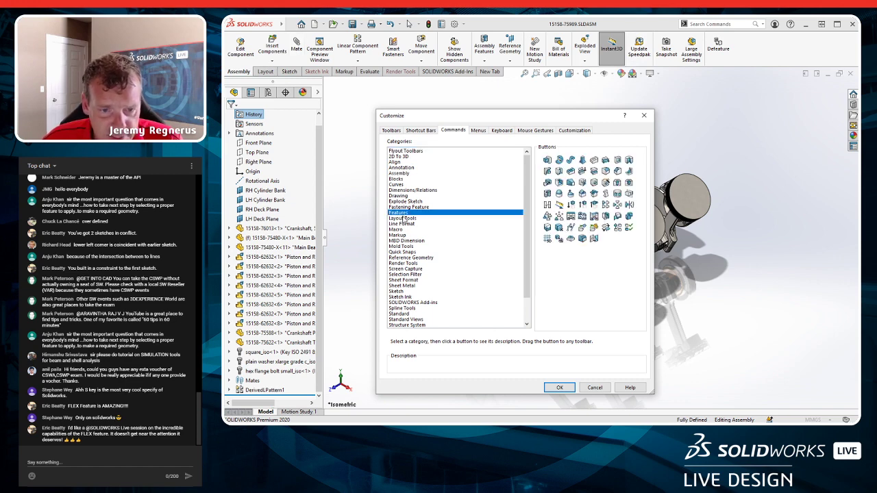
click(644, 115)
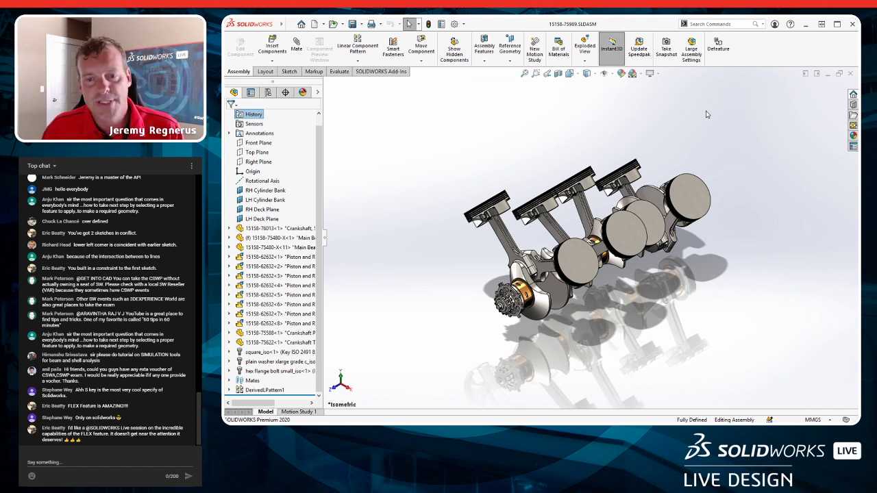
Show the search-scope dropdown of the Search Commands box.
click(762, 25)
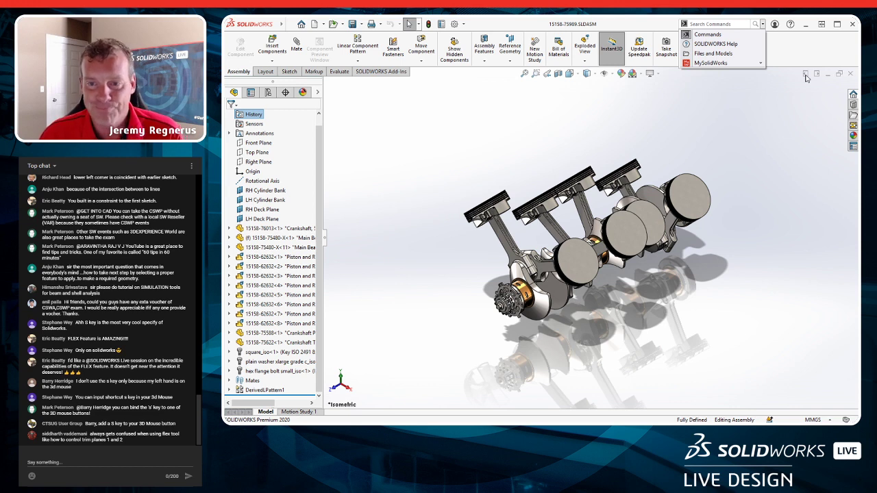
Search commands for 'flex', then replace the query with 'inte' to list Interference Detection.
click(717, 24)
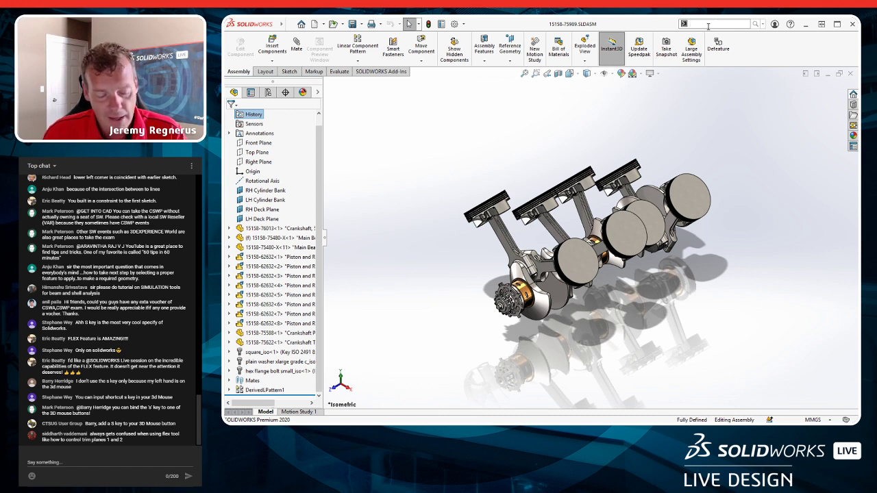
text(flex)
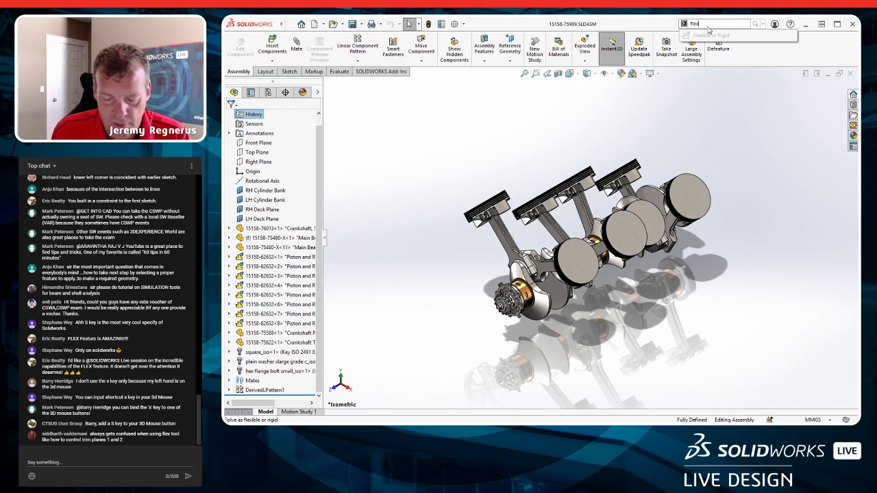
text(interfe)
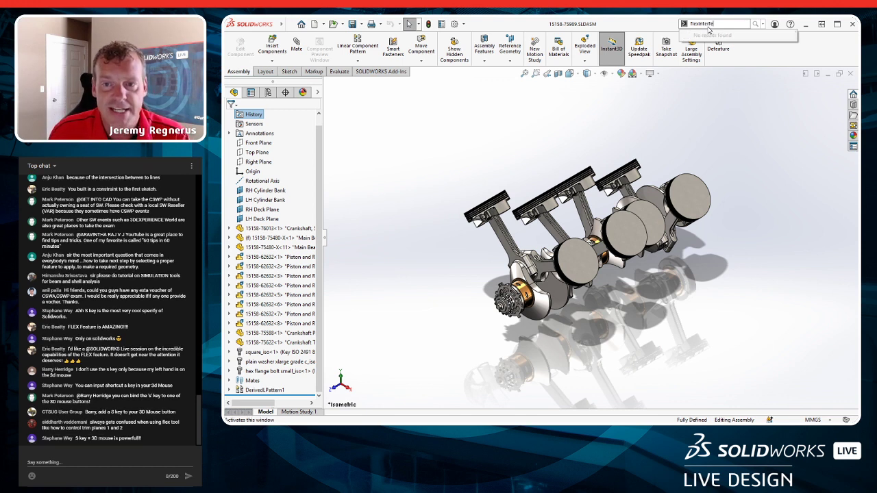
key(ctrl+a)
text(inte)
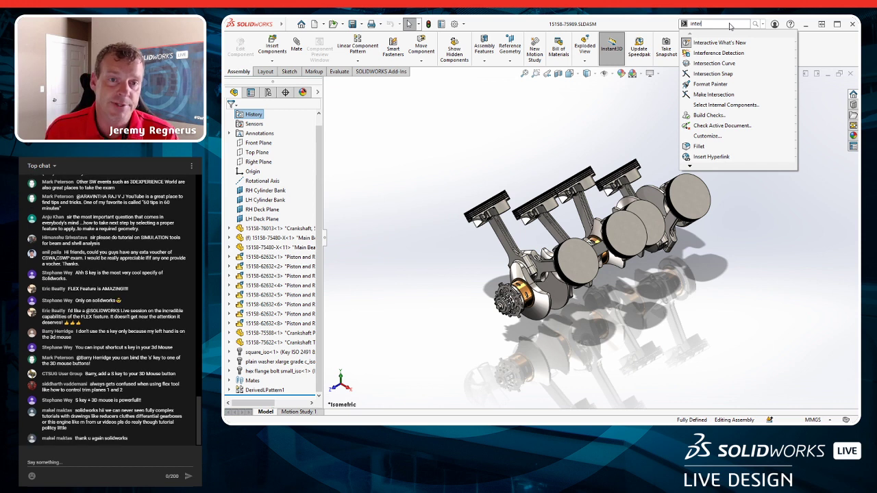
Edit the rightmost piston in context and search commands for 'inter', then 'flex'.
click(611, 135)
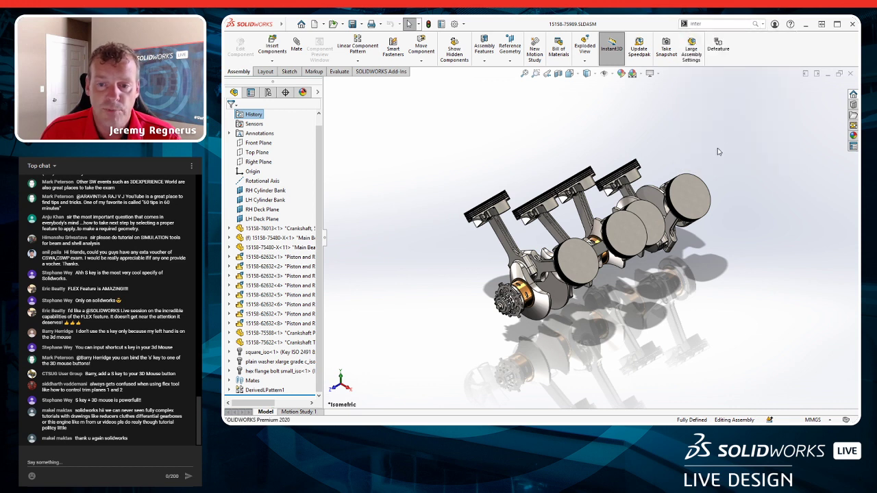
click(688, 193)
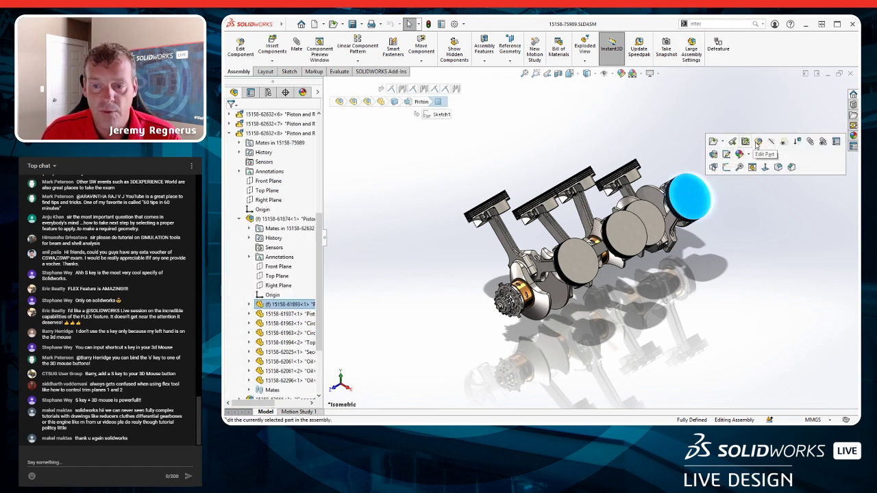
click(726, 154)
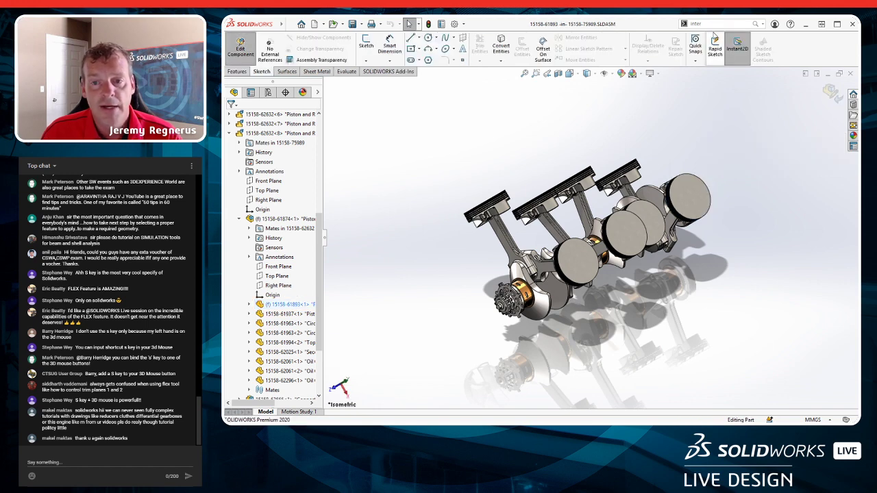
click(717, 24)
text(inter)
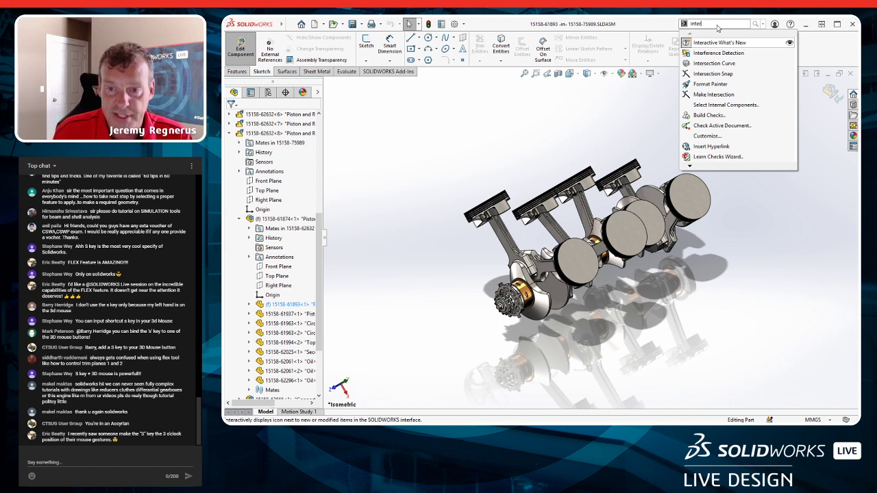
key(BackSpace)
key(BackSpace)
key(BackSpace)
key(BackSpace)
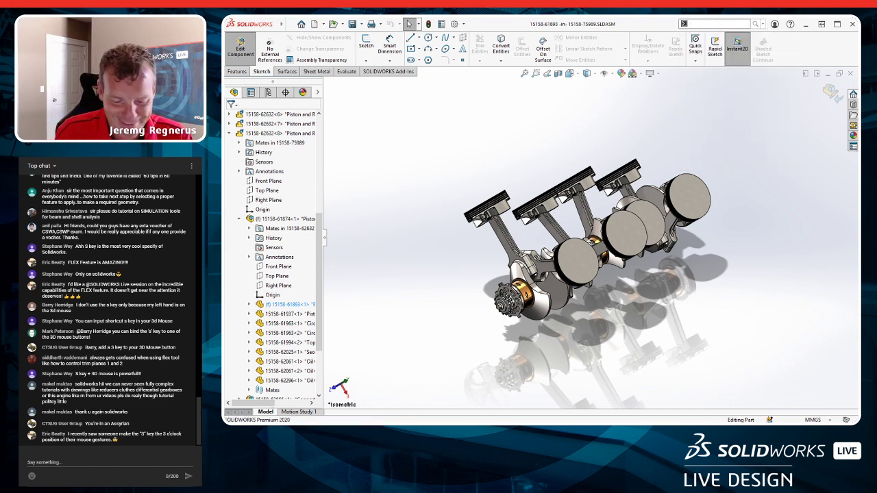
text(flex)
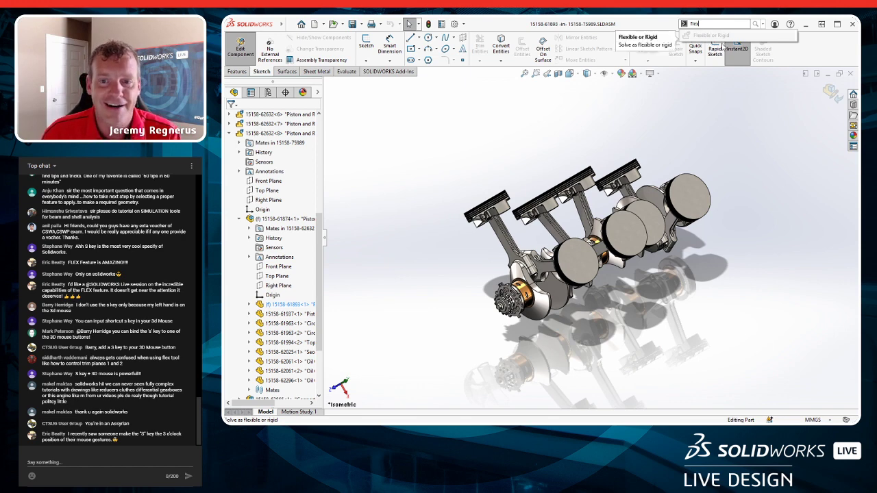
click(752, 137)
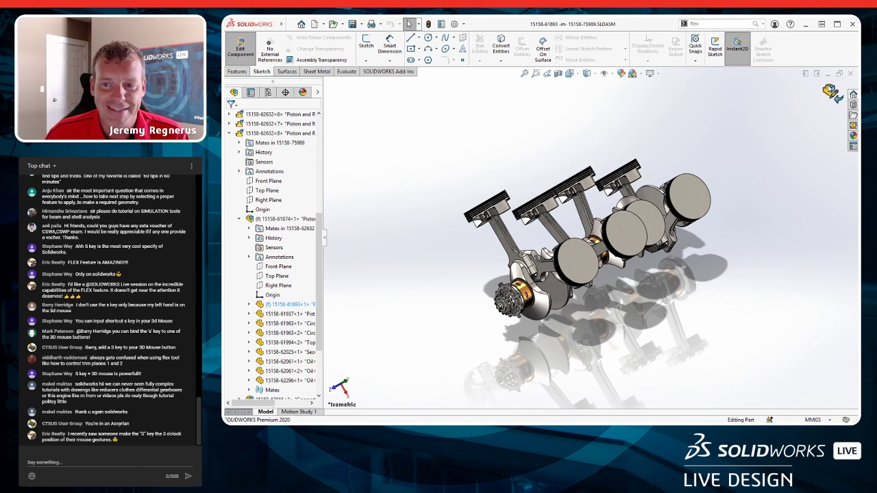
click(832, 94)
click(622, 230)
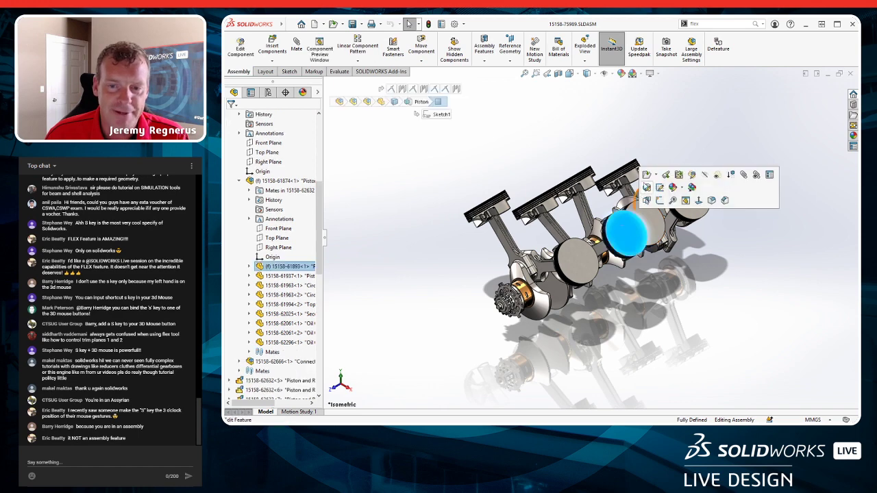
click(678, 180)
Search commands for 'flex', then for 'line', and dismiss the results.
click(713, 24)
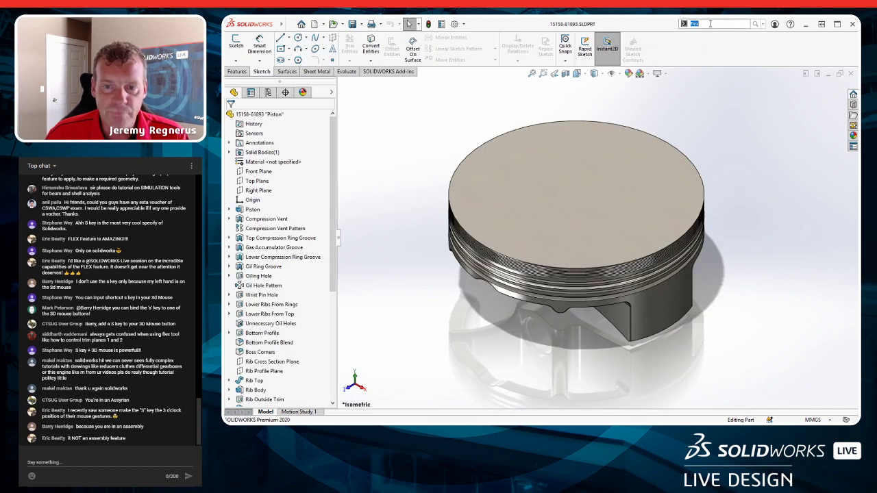
text(flex)
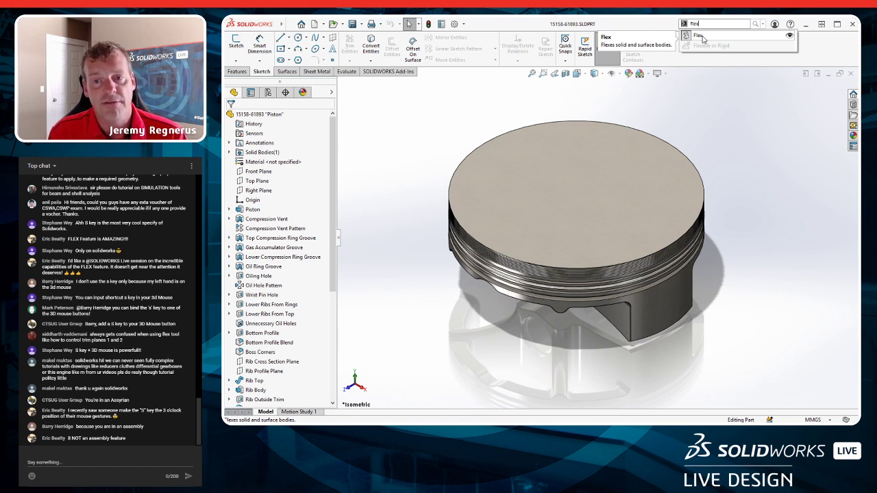
key(BackSpace)
text(line)
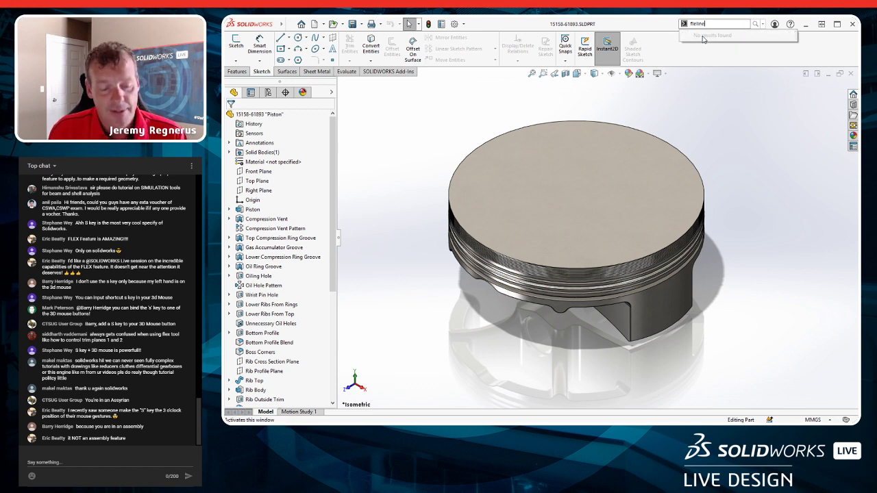
key(ctrl+a)
text(line)
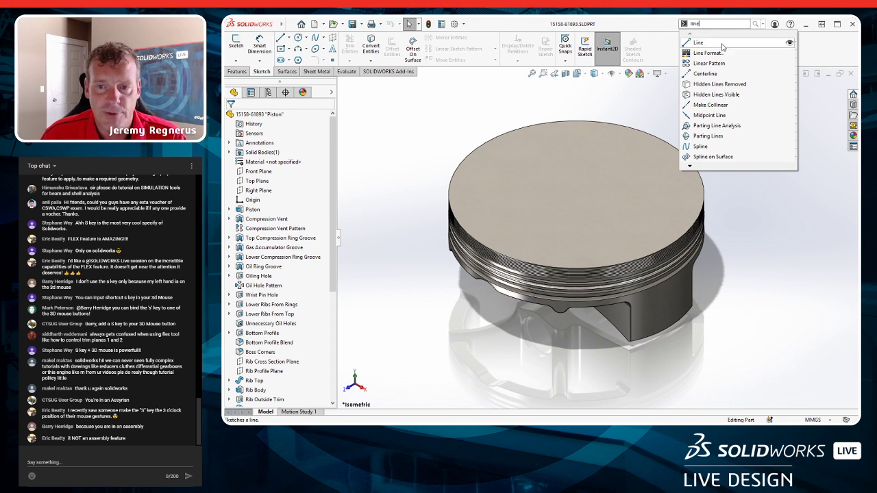
click(769, 193)
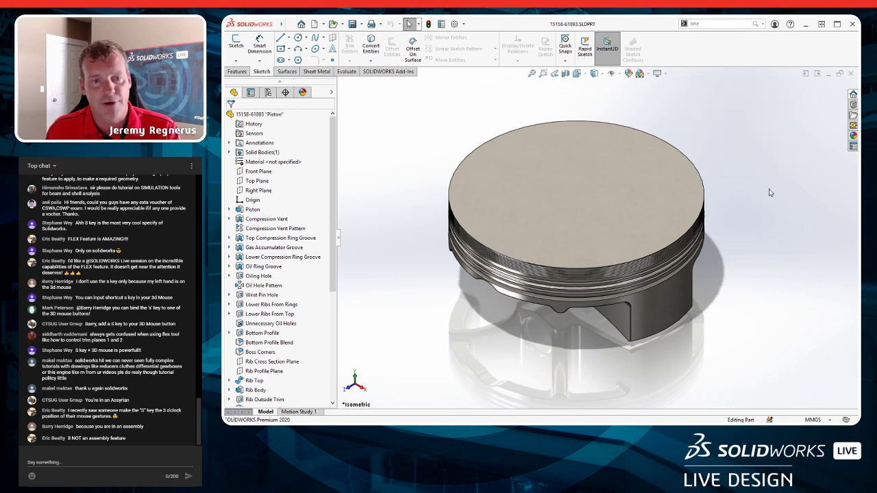
Search commands for 'mate', then clear the search box.
click(712, 25)
text(l)
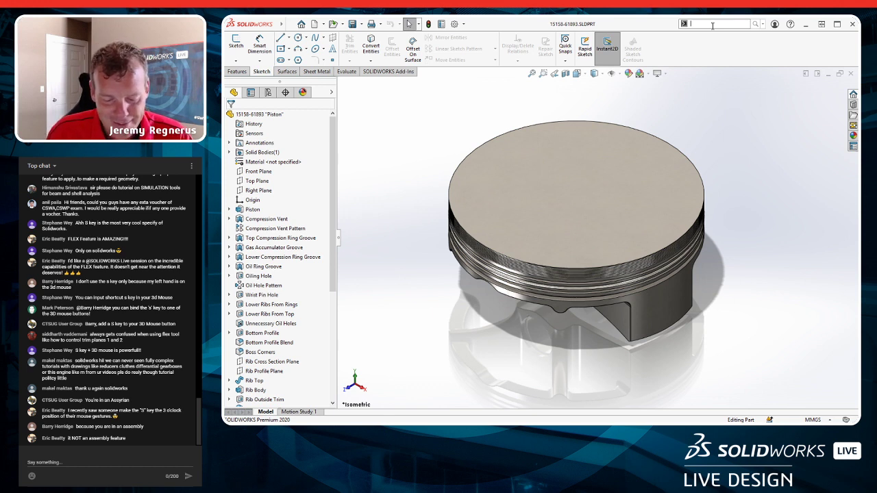
text(mate)
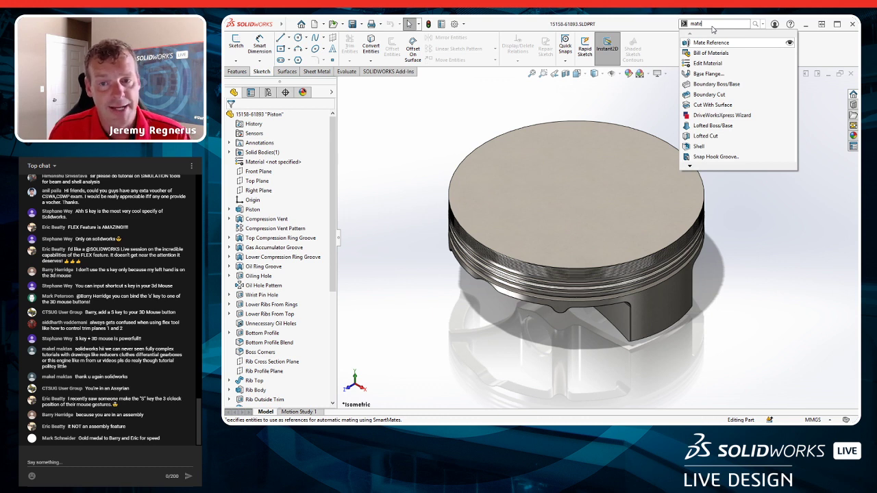
key(BackSpace)
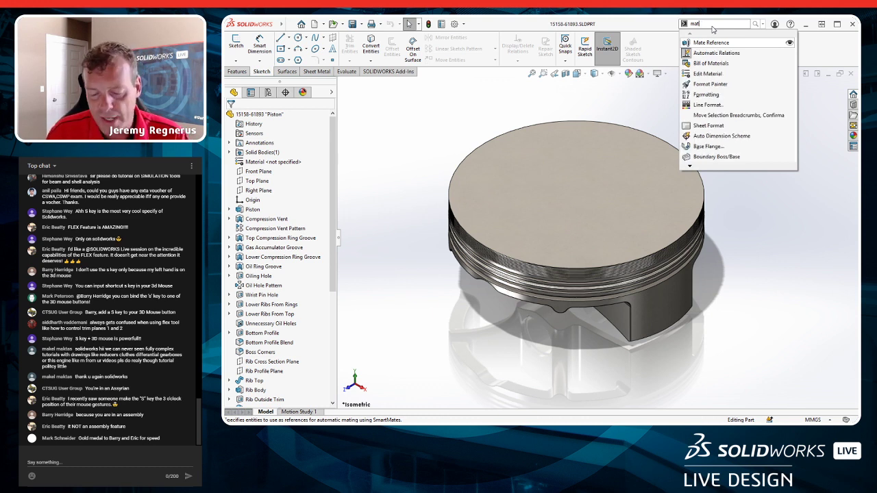
key(BackSpace)
key(BackSpace)
key(BackSpace)
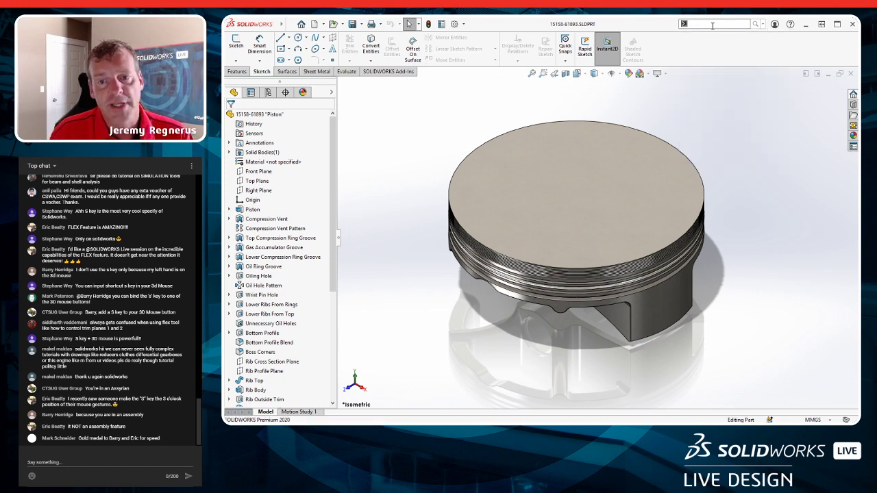
key(ctrl+Tab)
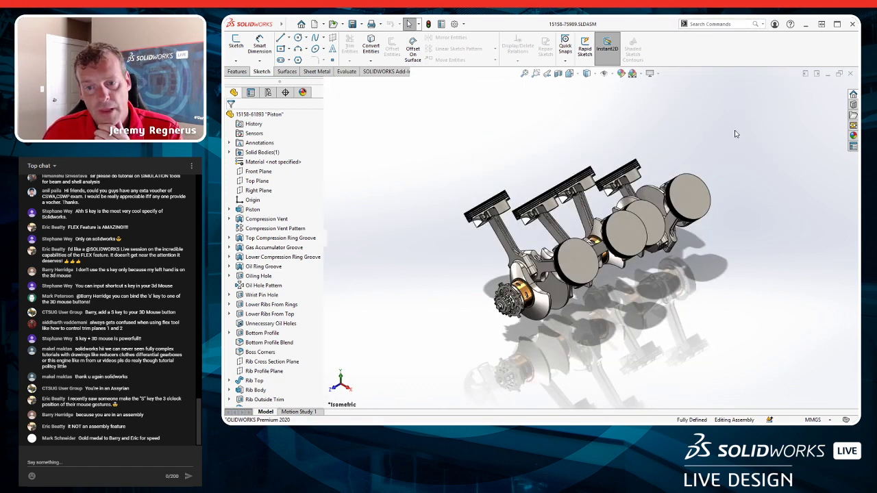
key(s)
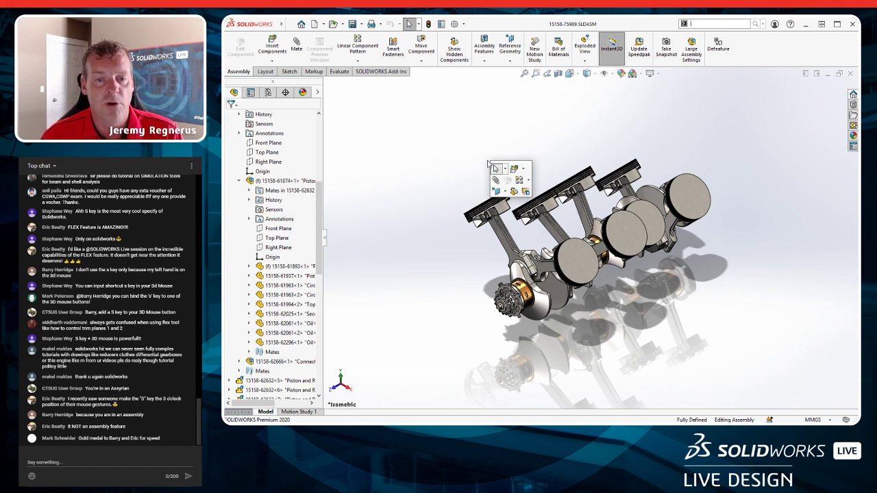
right_click(527, 190)
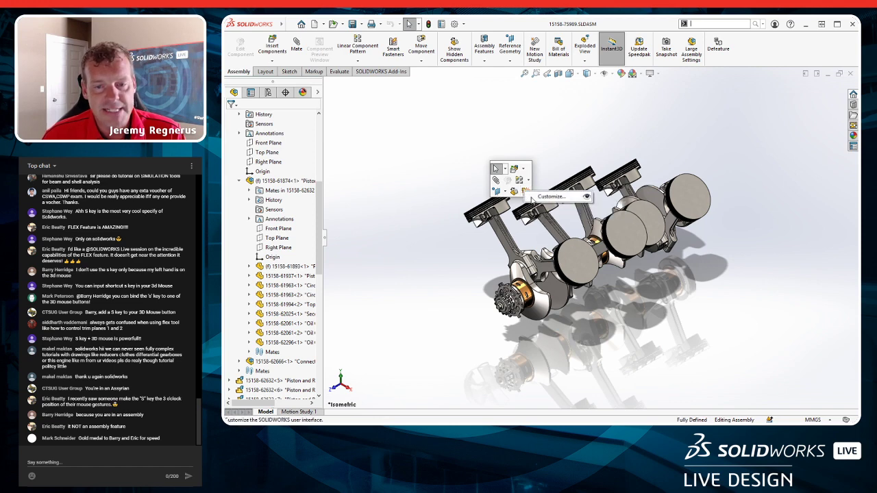
click(549, 196)
drag(711, 236, 695, 274)
click(805, 115)
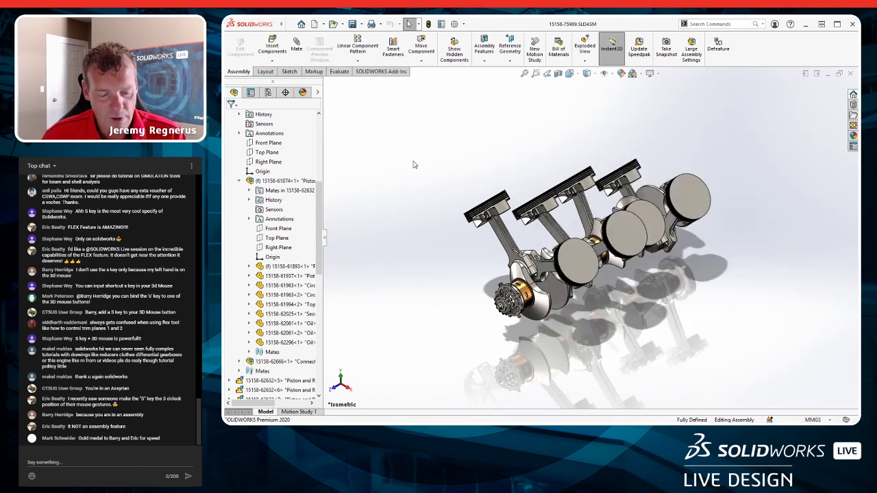
key(shift+c)
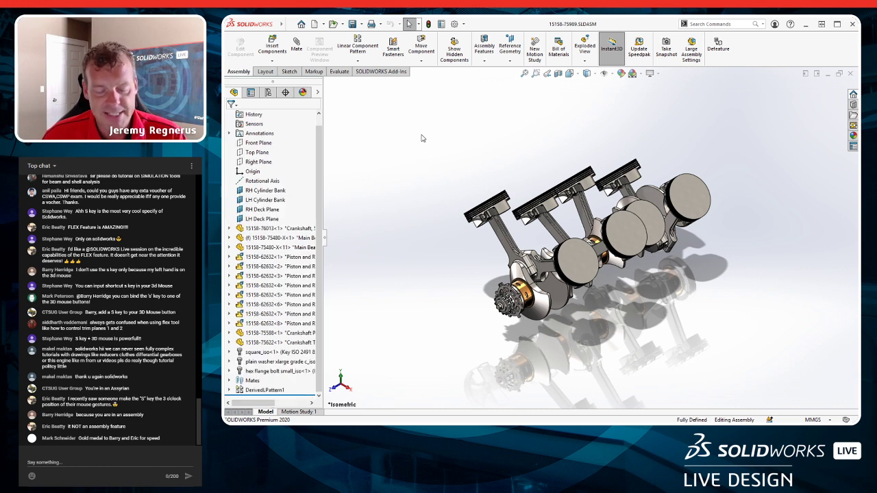
key(s)
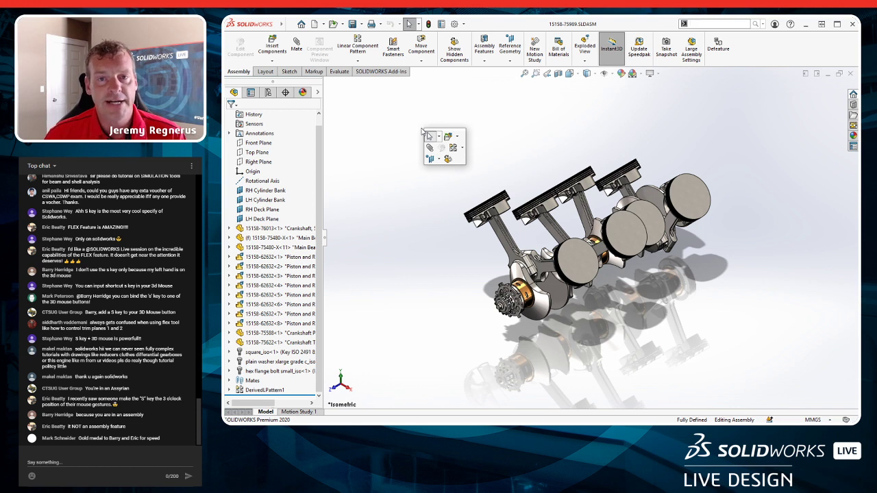
text(inter)
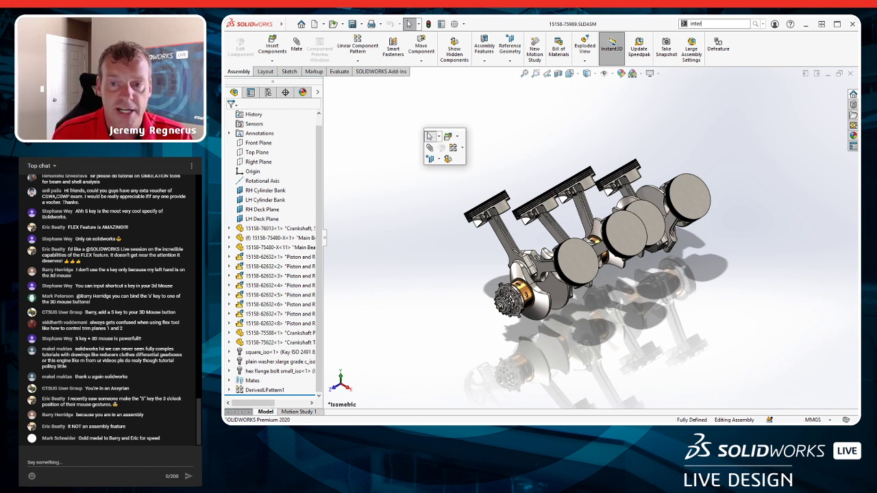
key(Down)
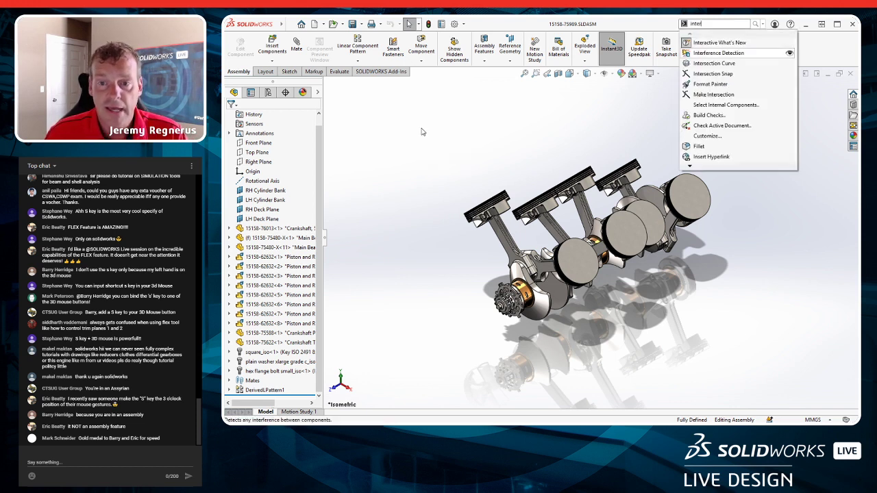
key(Return)
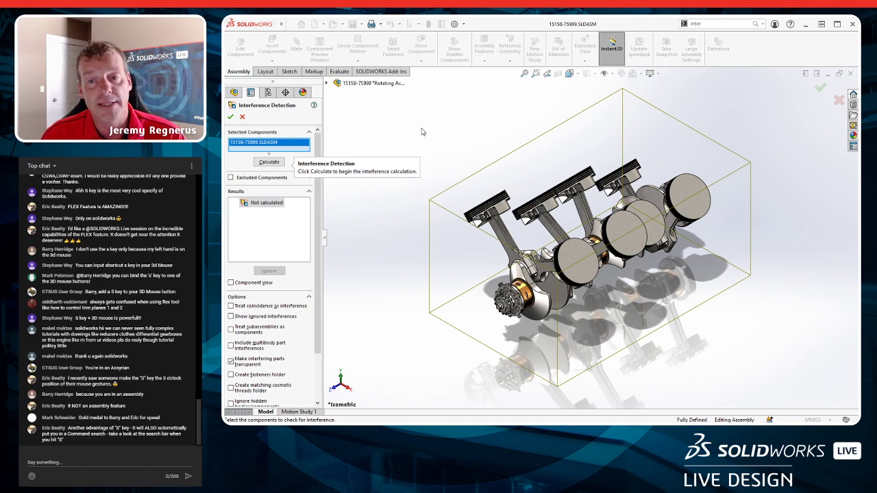
key(Escape)
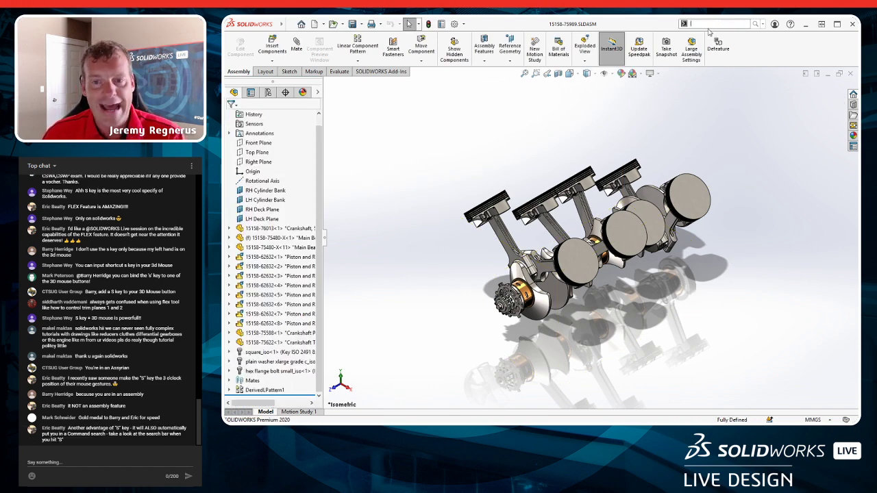
text(w)
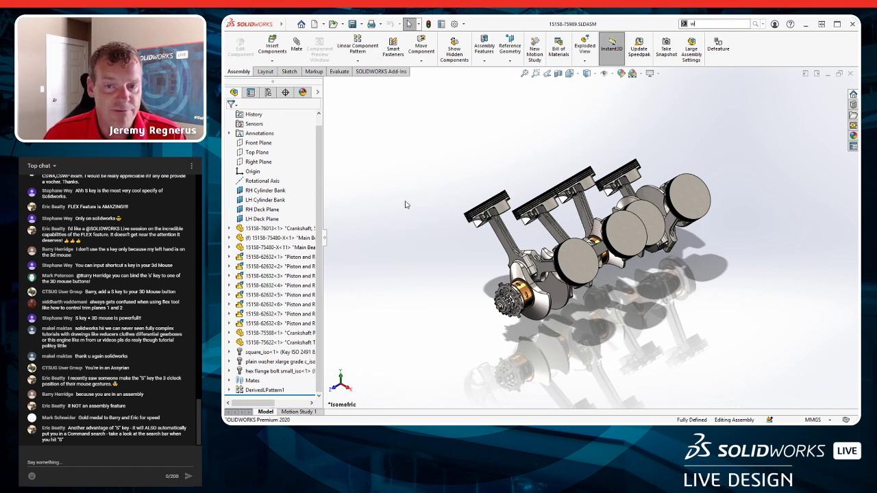
click(704, 23)
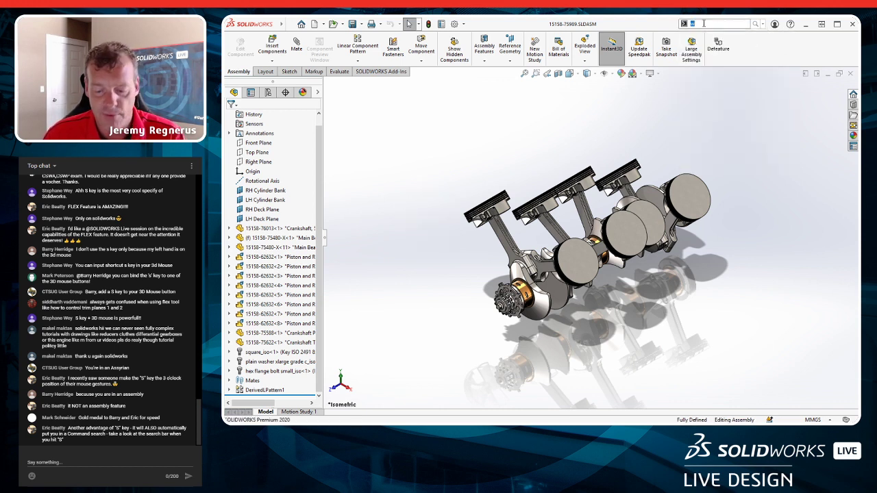
key(BackSpace)
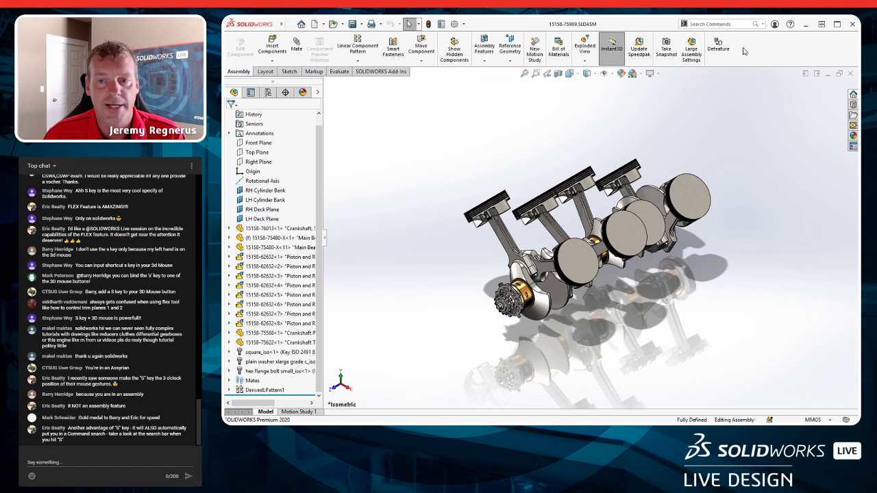
right_click(745, 51)
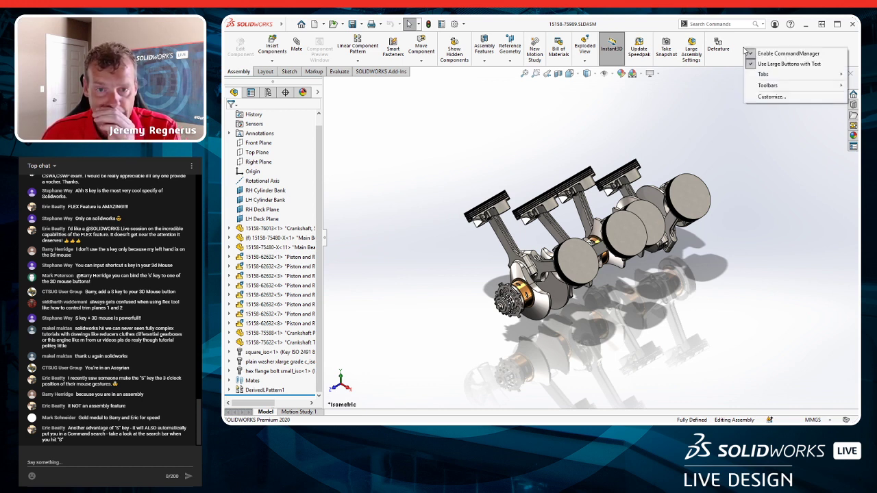
click(760, 99)
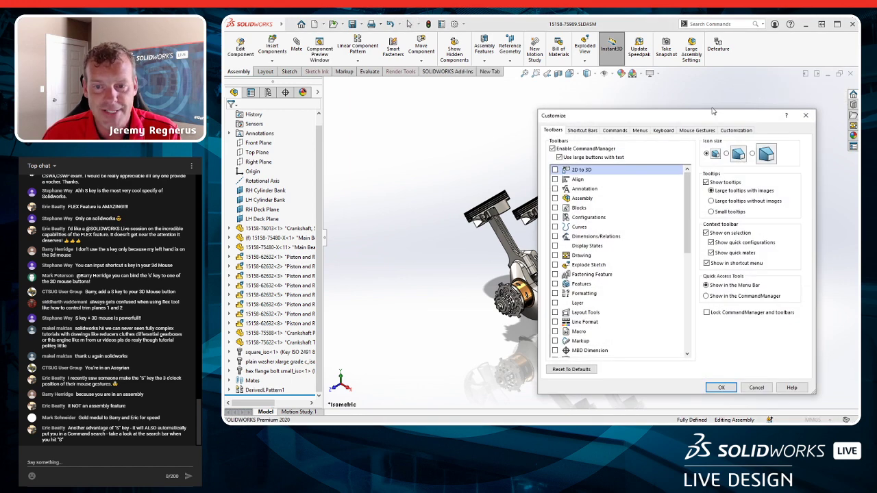
click(612, 87)
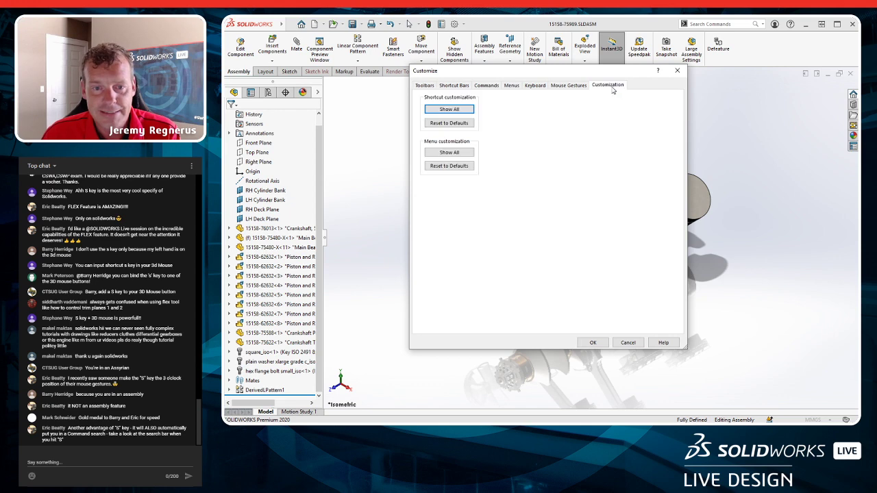
click(542, 88)
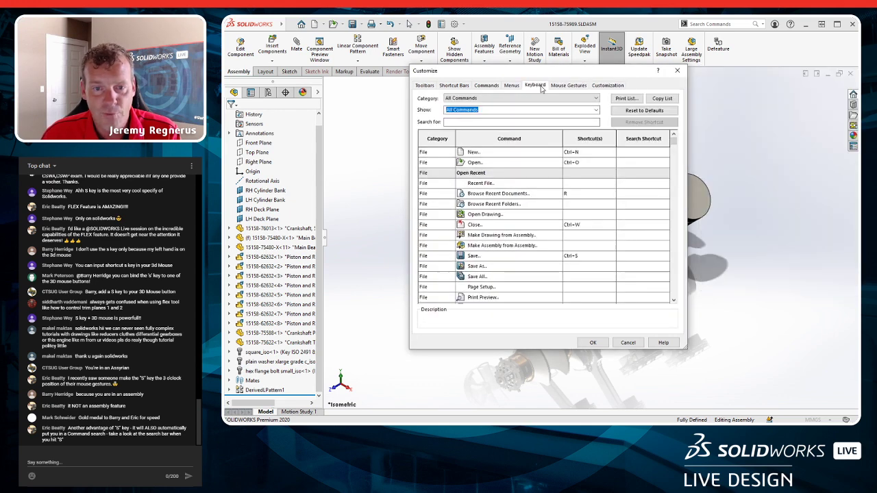
click(511, 88)
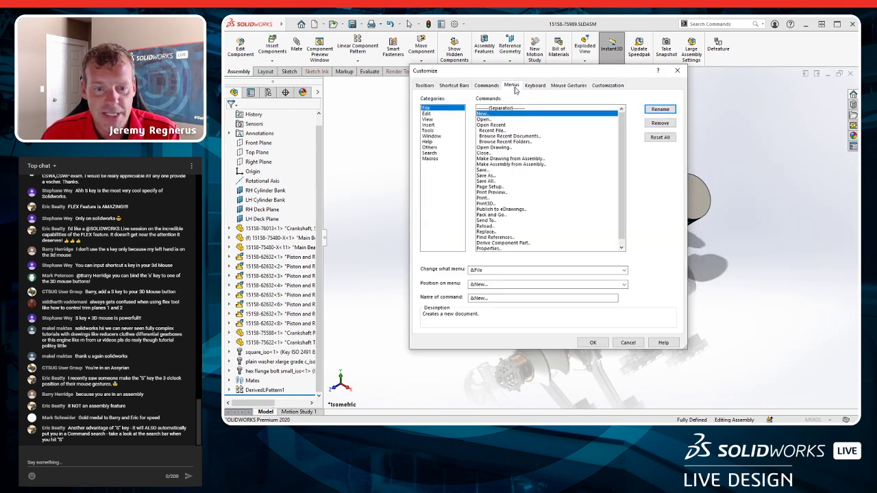
click(491, 86)
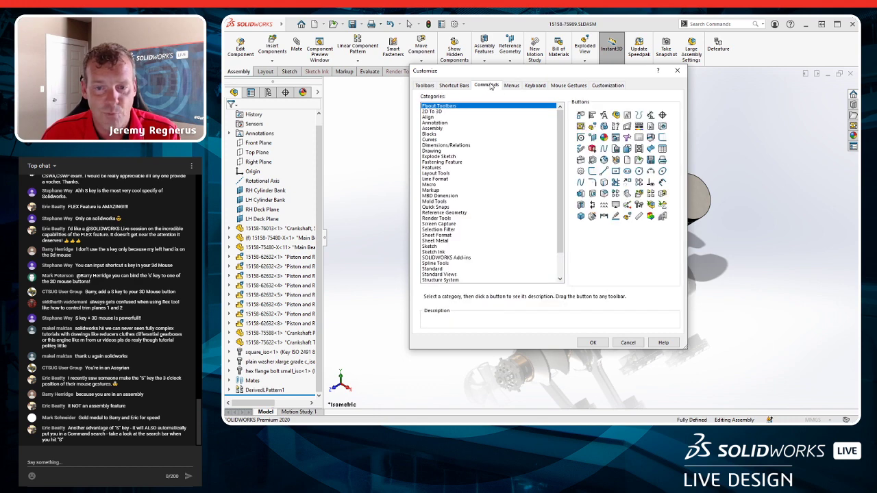
click(469, 87)
click(426, 86)
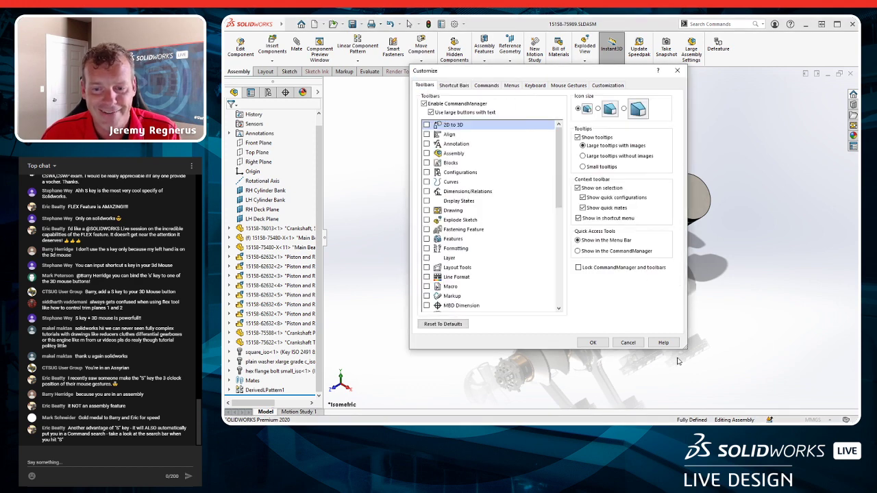
click(629, 344)
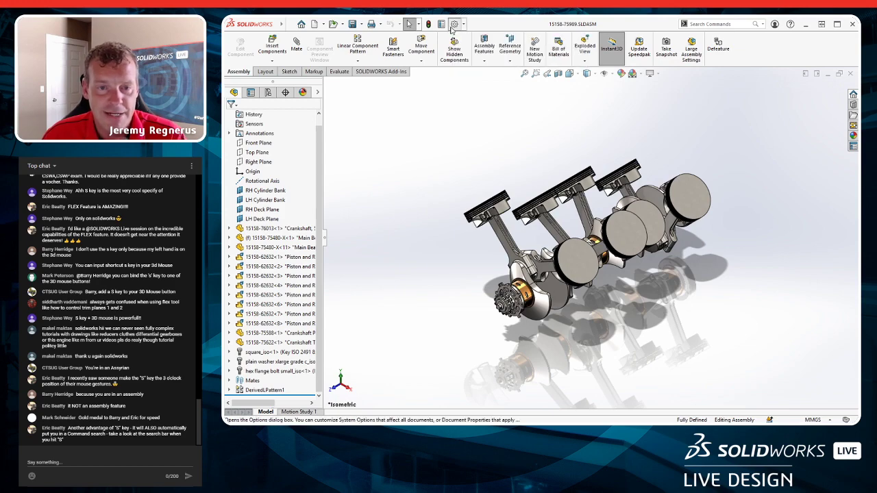
Open System Options and browse the FeatureManager, Display and Colors pages.
click(452, 24)
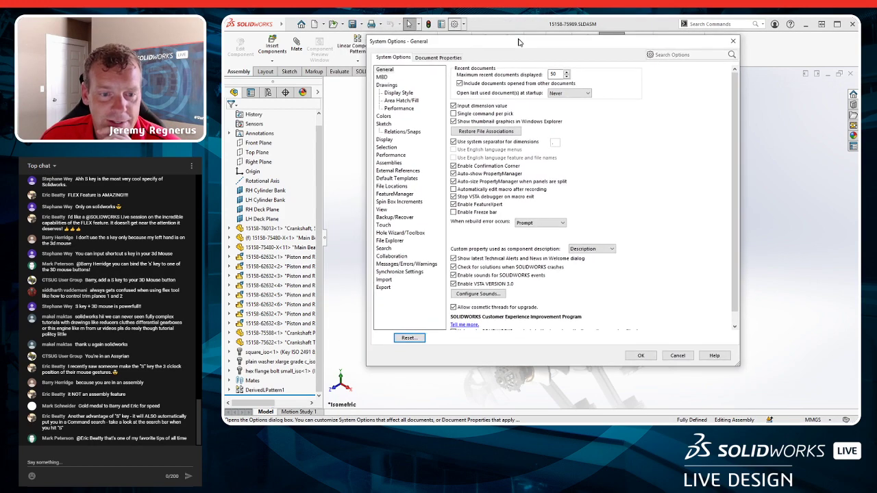
drag(428, 0, 473, 57)
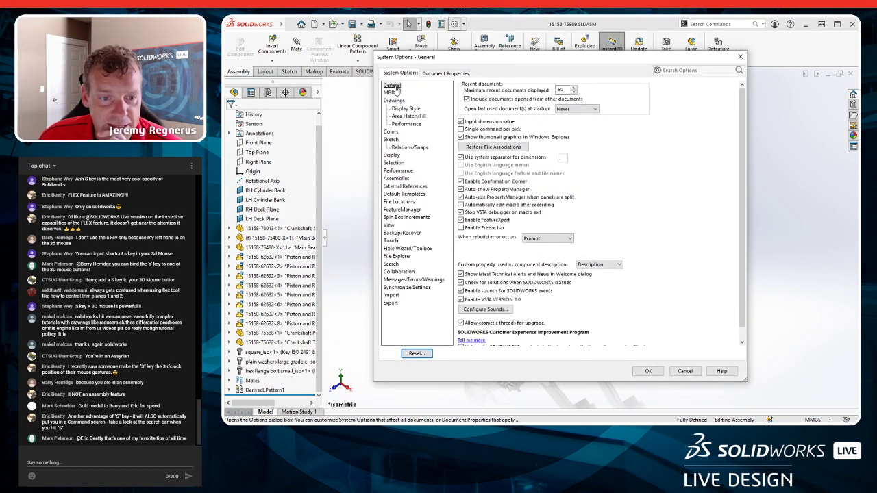
click(402, 210)
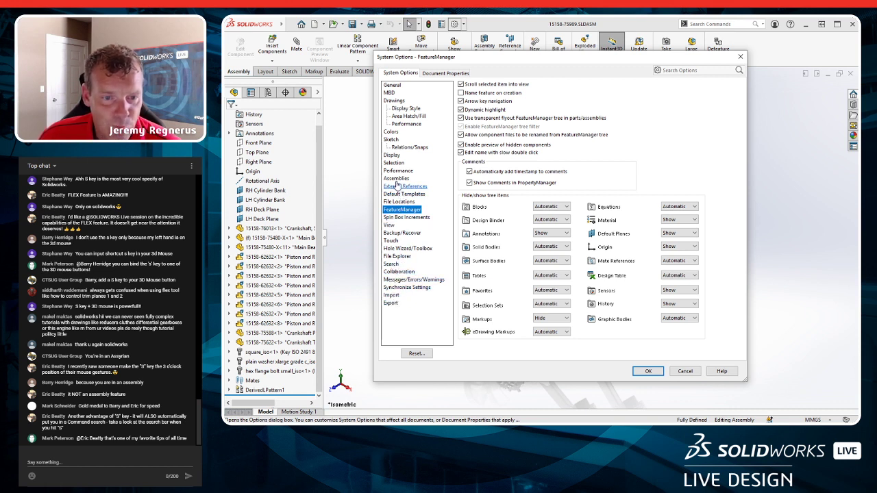
click(391, 156)
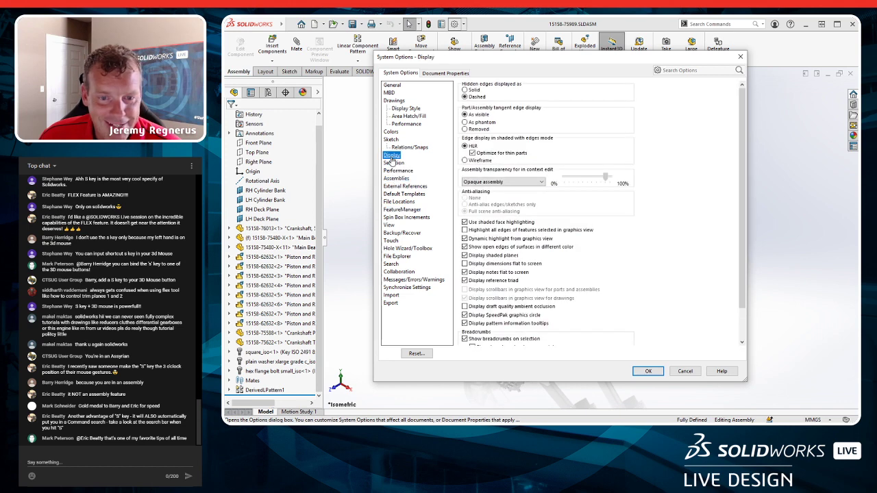
click(391, 132)
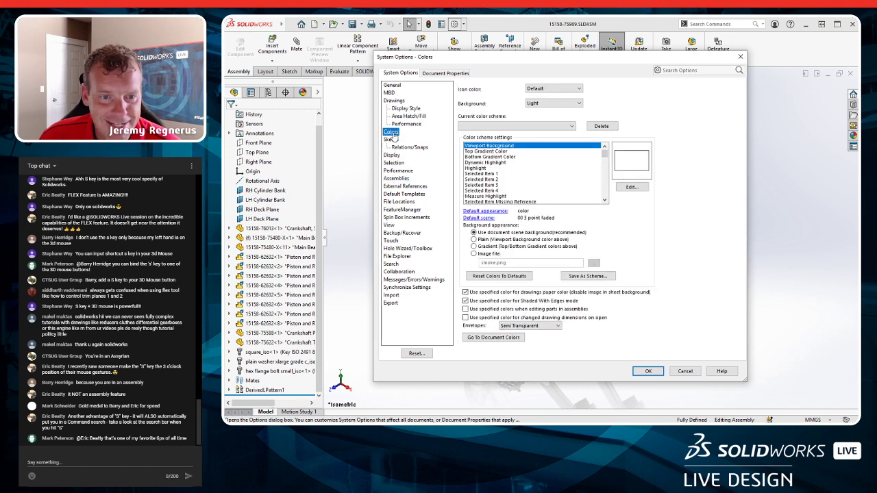
Search options for 'search', toggle 'Show SOLIDWORKS search box' off and on, then click OK.
click(695, 70)
text(s)
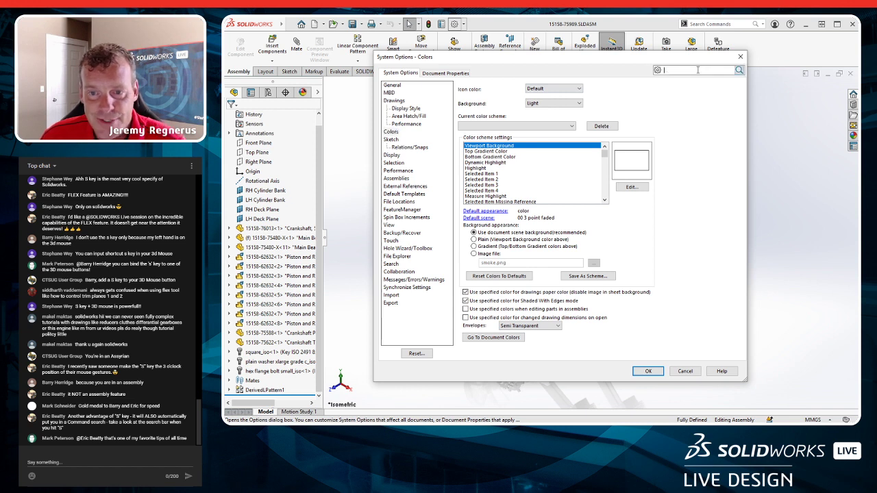
text(earch)
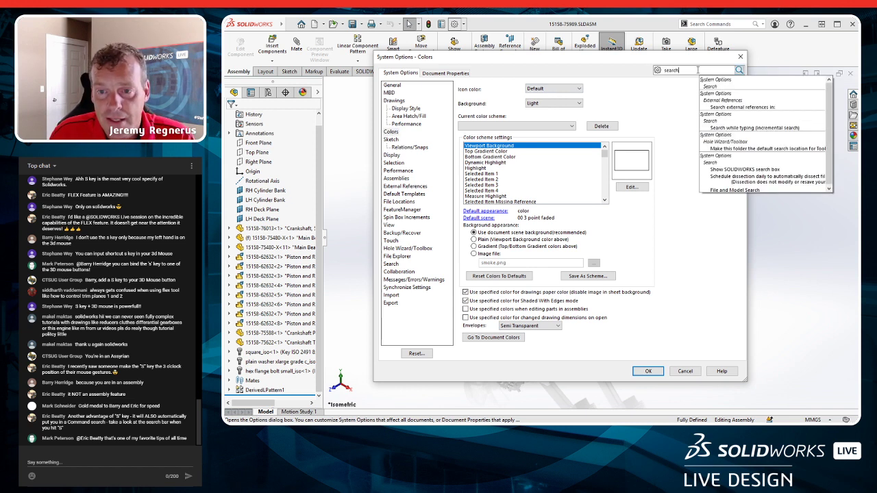
click(728, 128)
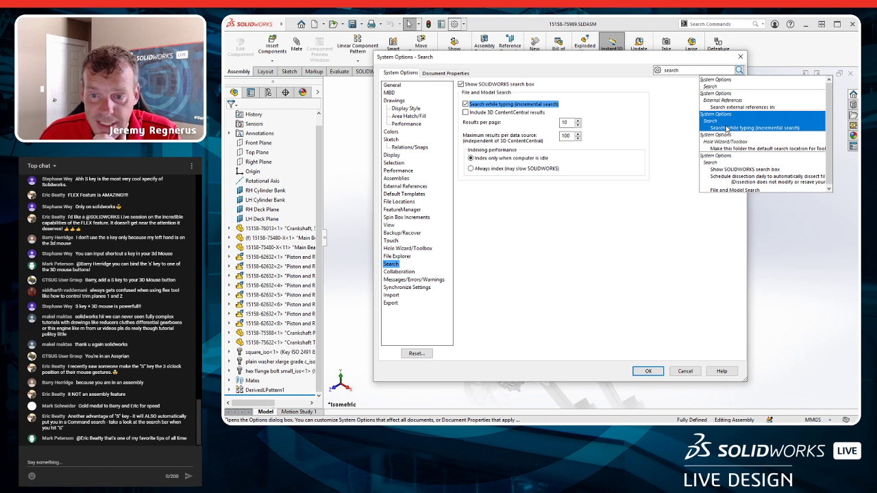
click(744, 171)
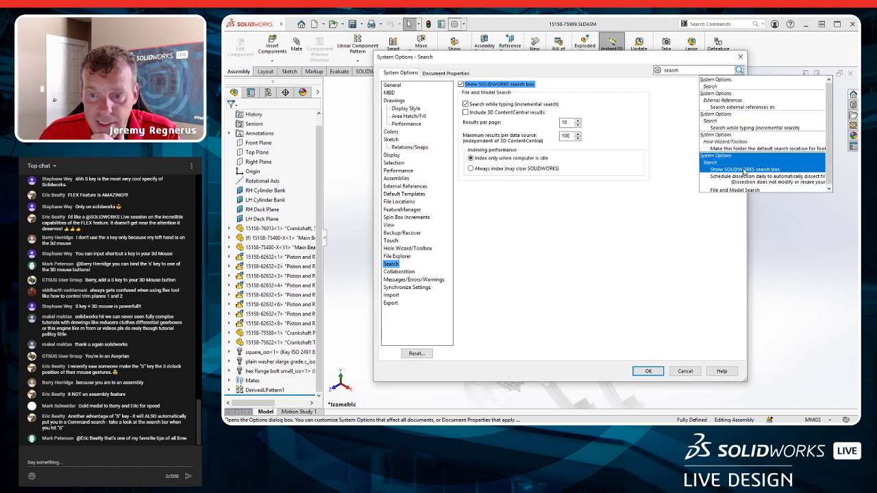
click(461, 85)
click(461, 85)
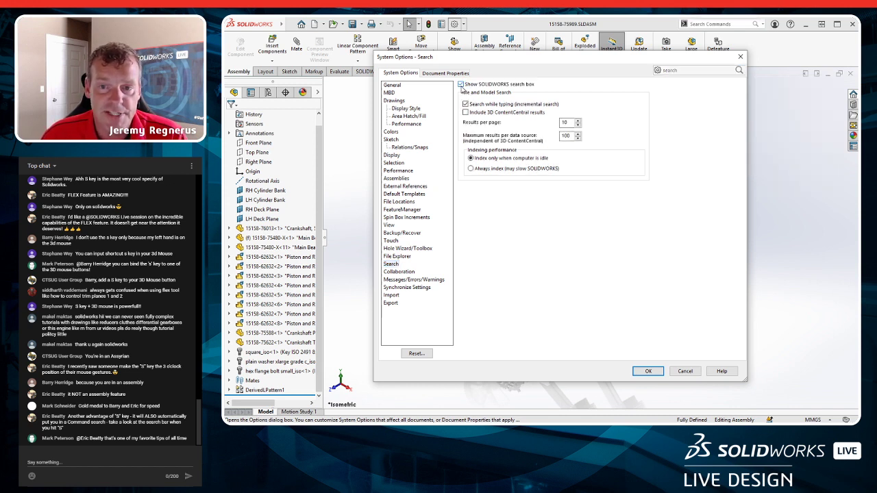
click(461, 85)
click(461, 85)
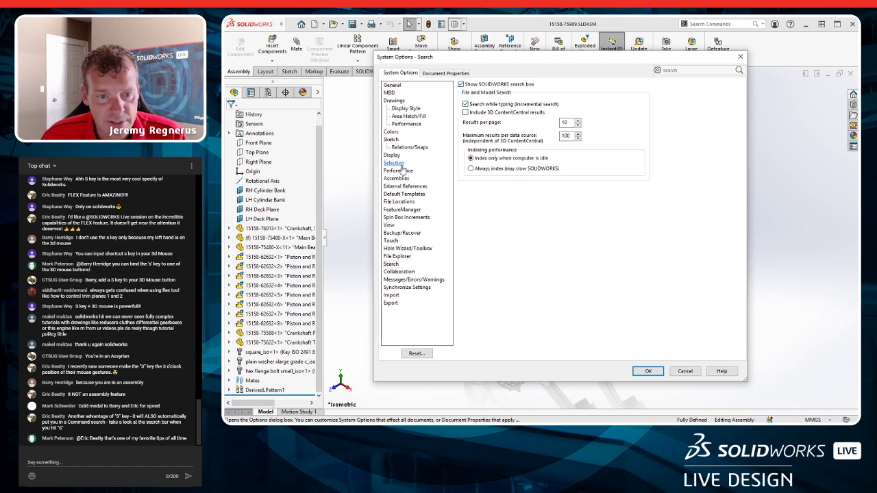
click(442, 74)
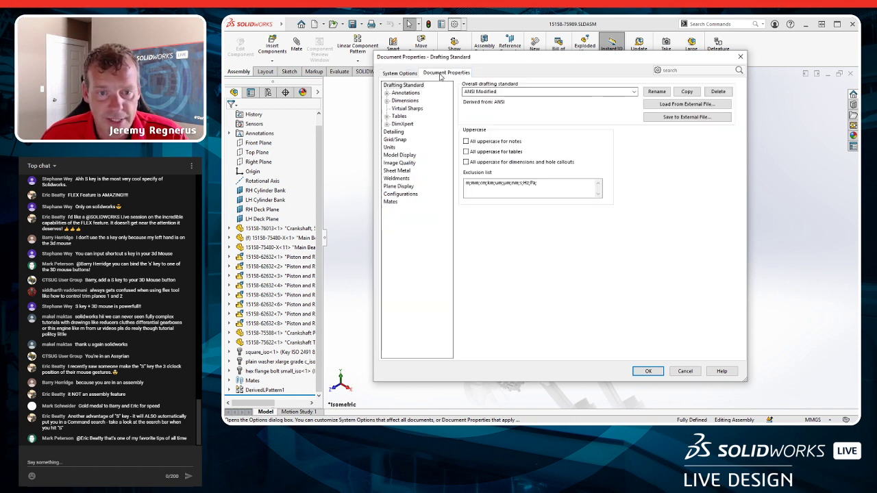
click(400, 74)
click(677, 366)
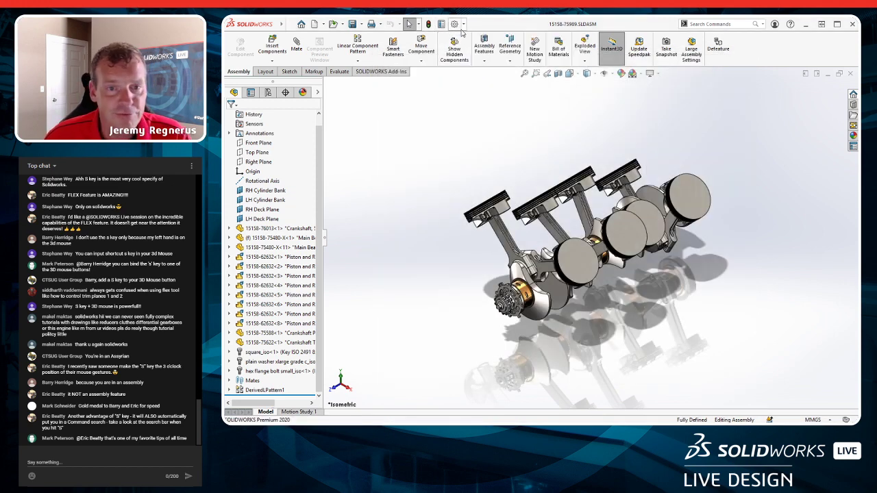
right_click(756, 57)
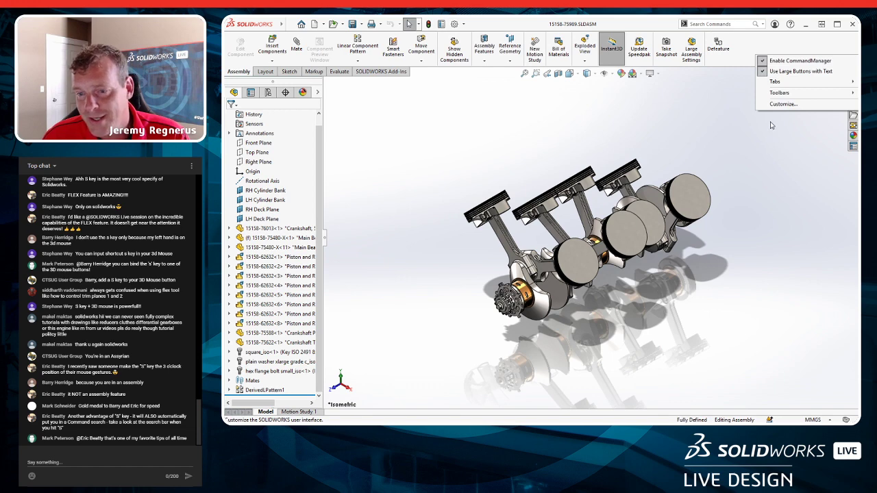
click(782, 104)
drag(563, 81, 496, 81)
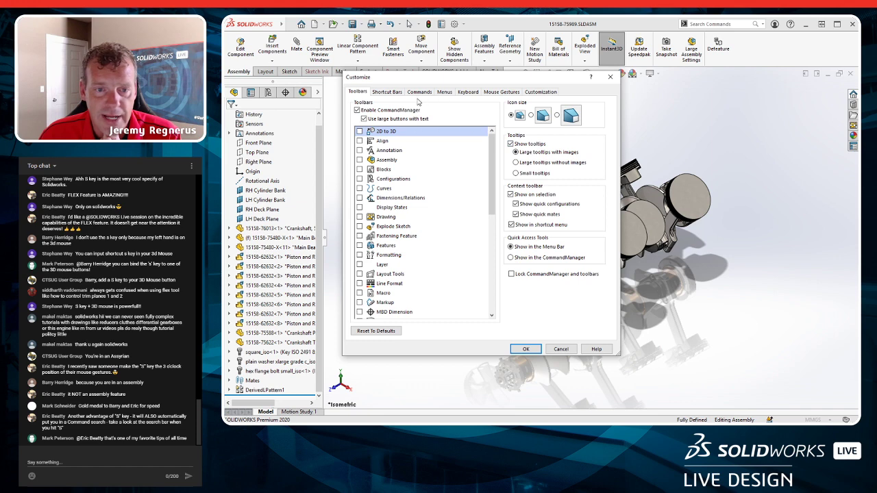
click(386, 92)
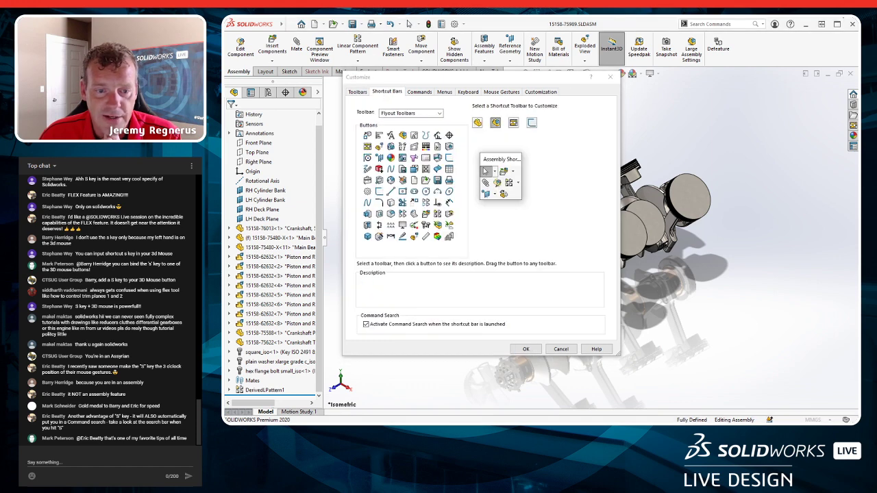
drag(511, 83, 548, 85)
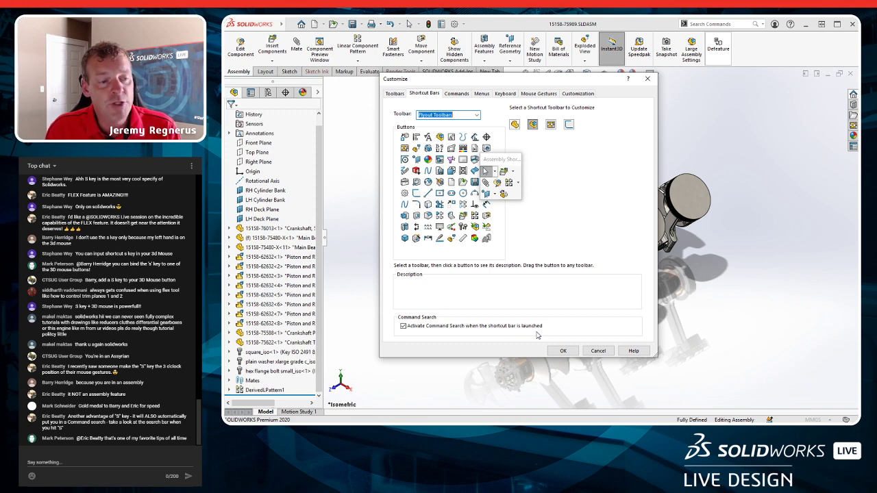
click(594, 351)
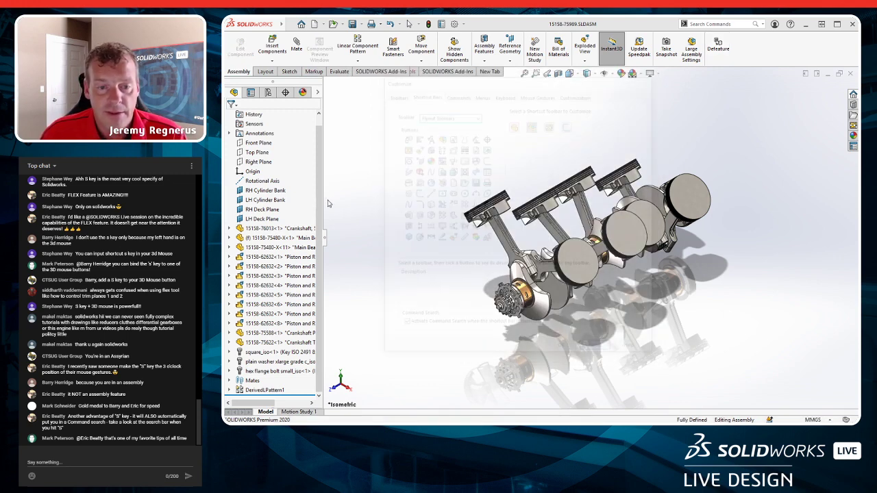
text(s)
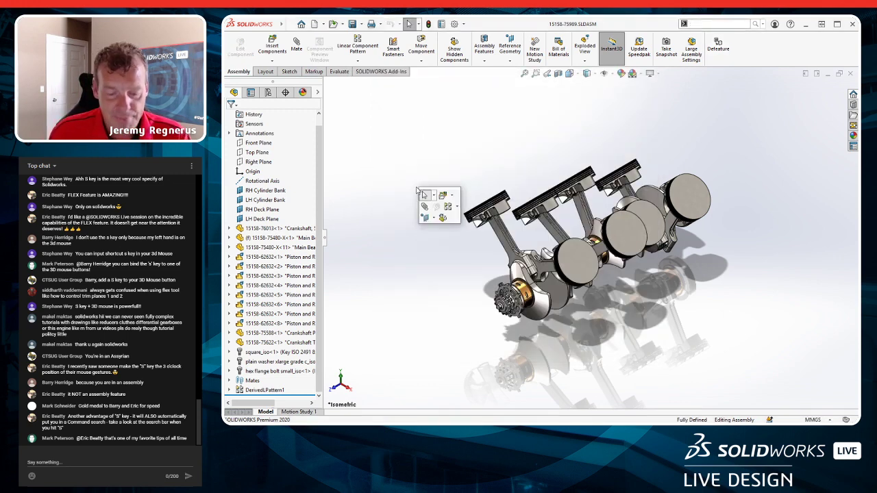
text(inter)
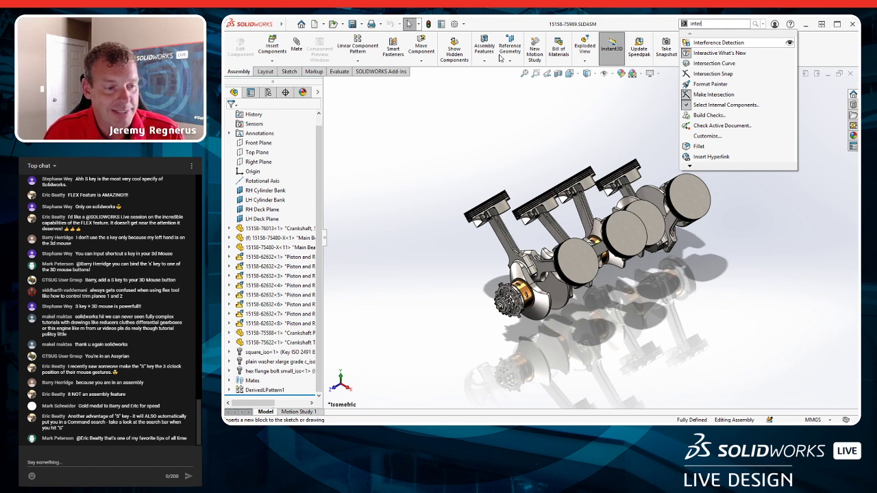
key(Escape)
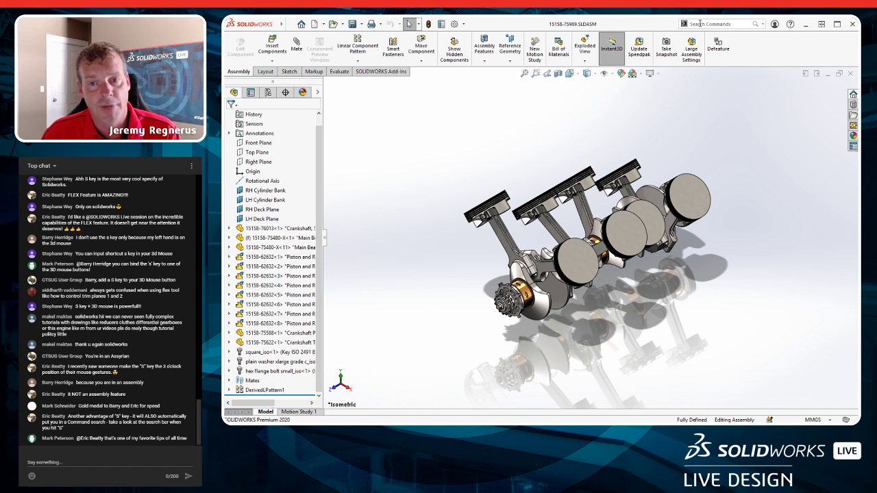
click(762, 24)
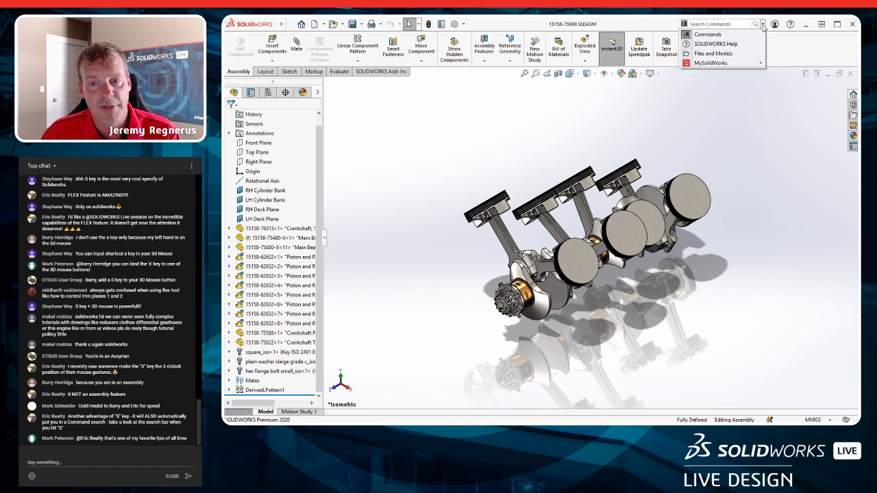
click(718, 63)
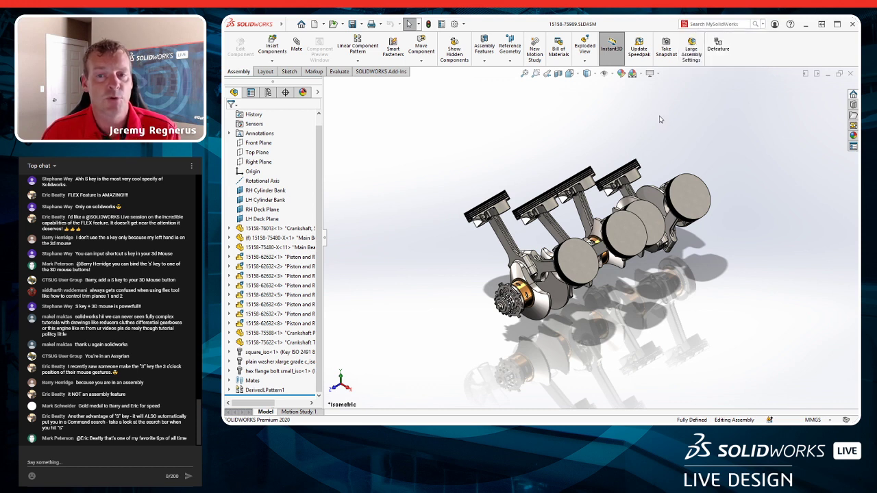
click(762, 24)
click(716, 33)
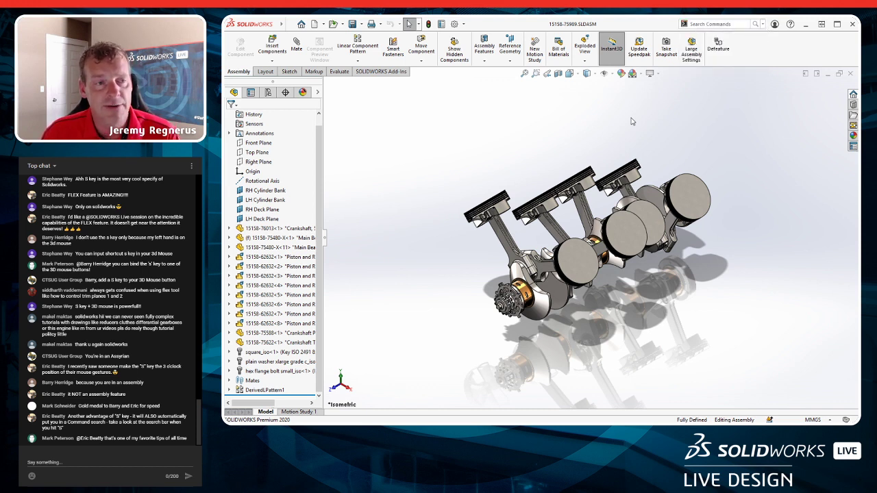
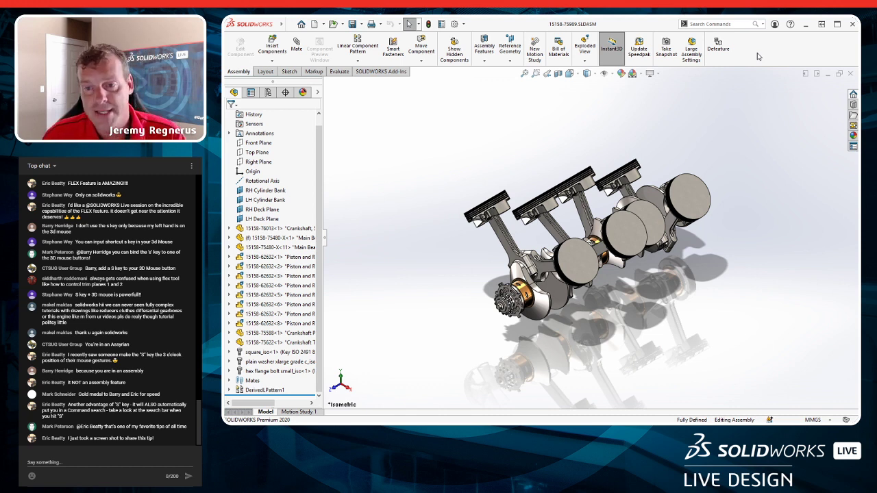
Rebind the Shortcut Bar keyboard shortcut from S,SpaceBar to just S, then test it with S.
right_click(758, 57)
click(781, 102)
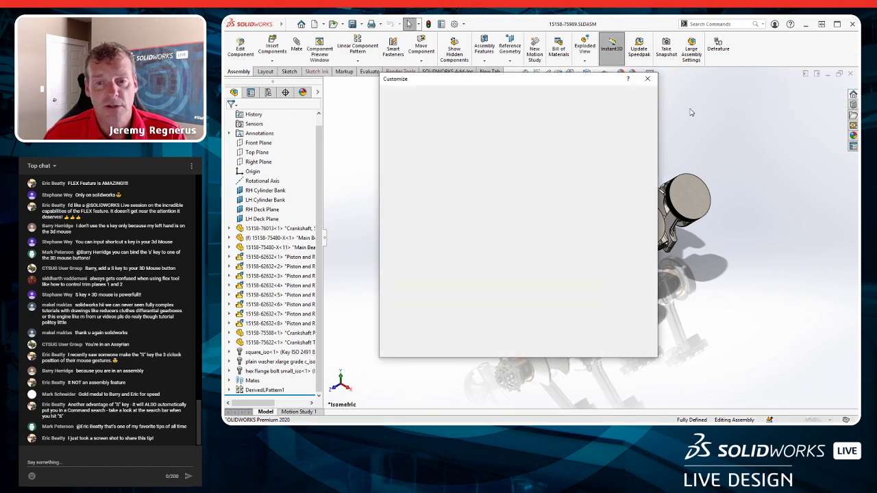
click(505, 93)
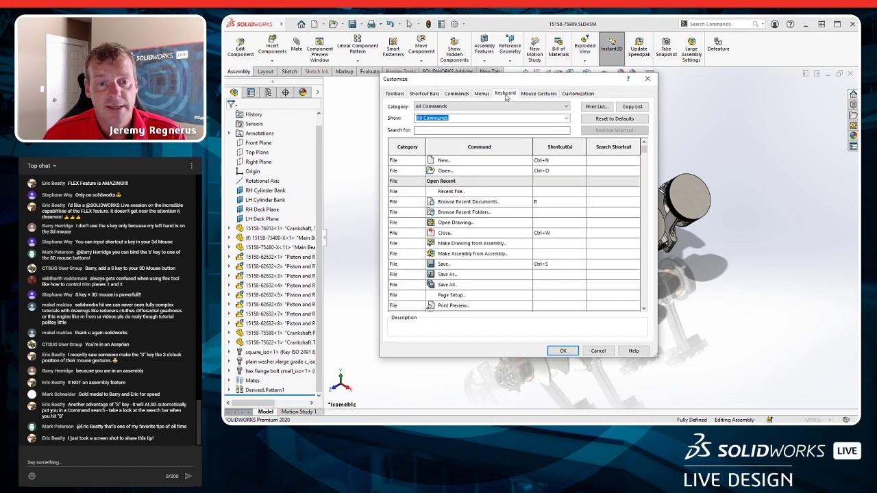
mouse_move(642, 155)
mouse_down()
mouse_move(644, 292)
mouse_move(643, 147)
mouse_up()
click(482, 131)
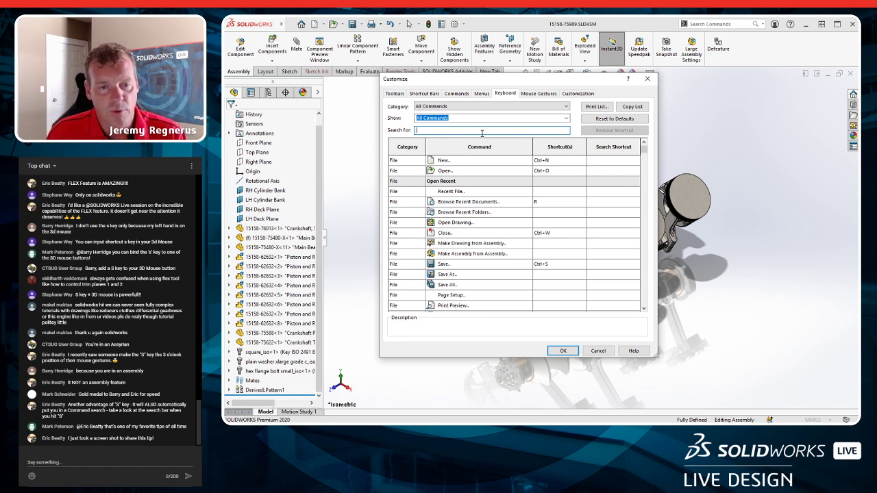
text(short)
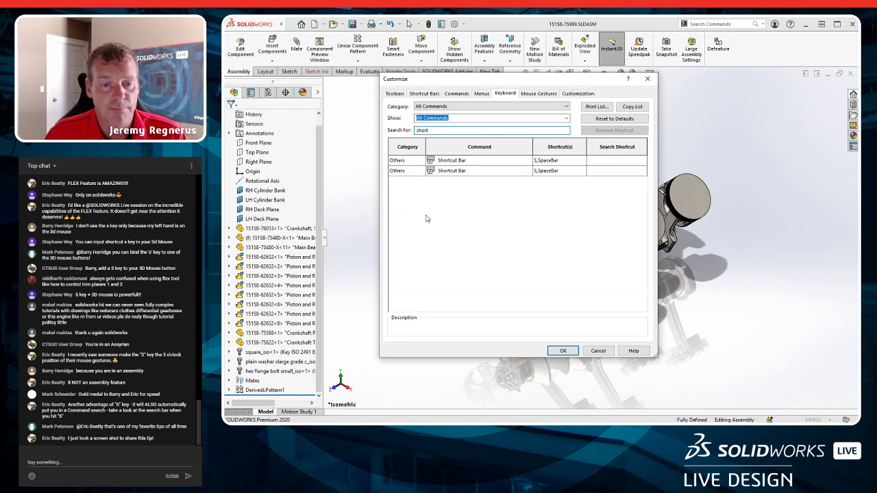
click(570, 160)
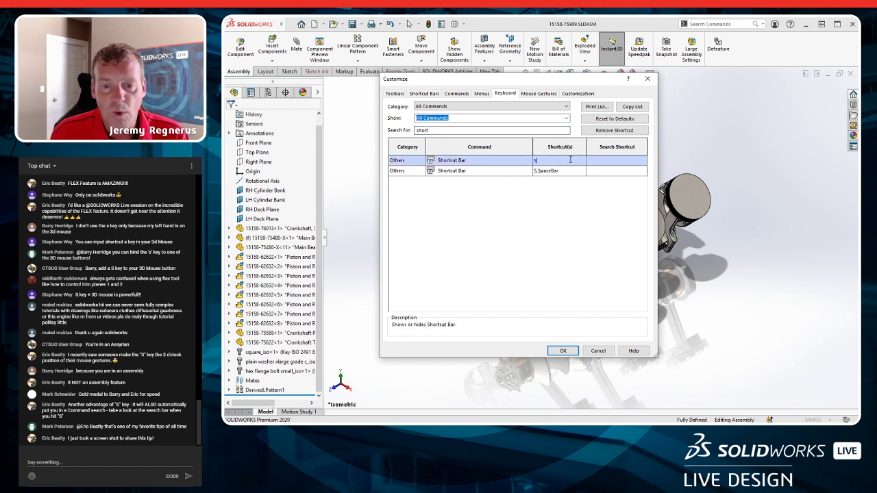
click(562, 350)
key(s)
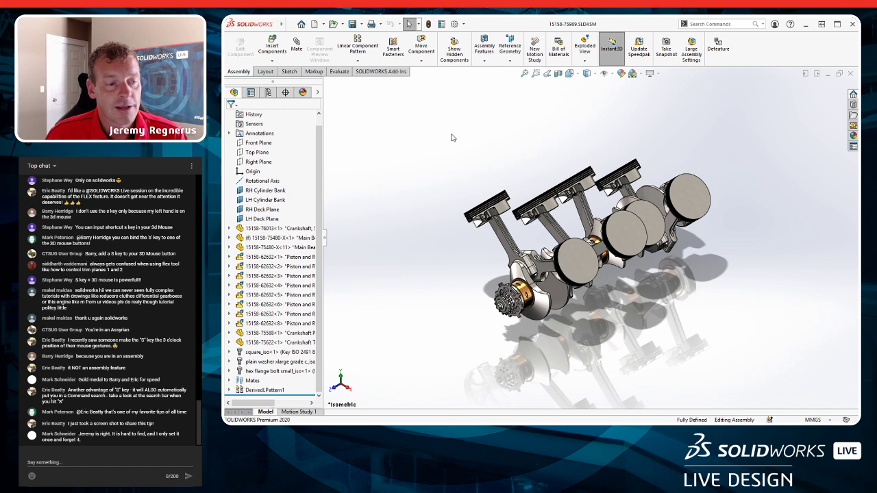
Set the Shortcut Bar shortcut back to S,SpaceBar, clear the 'short' search and confirm.
right_click(755, 52)
click(775, 103)
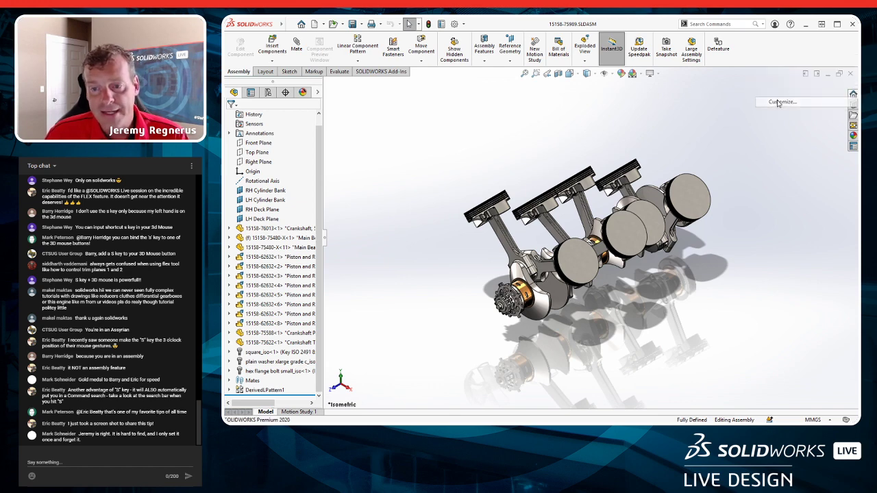
click(510, 94)
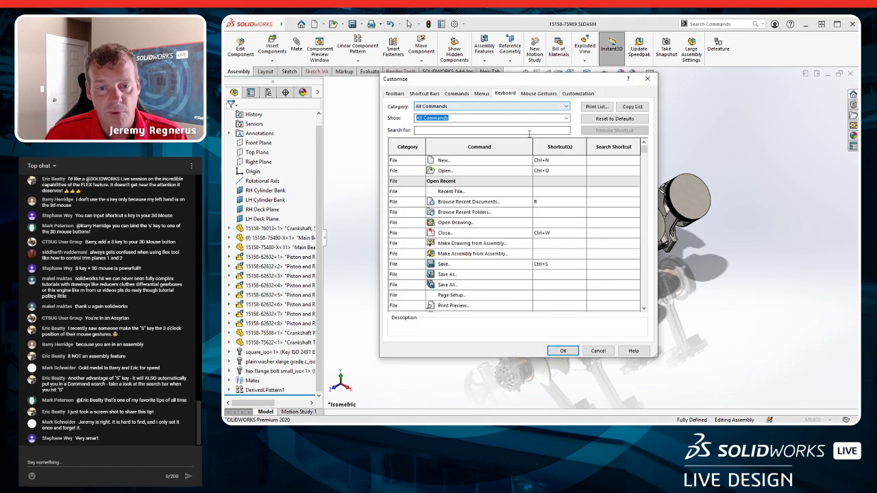
text(short)
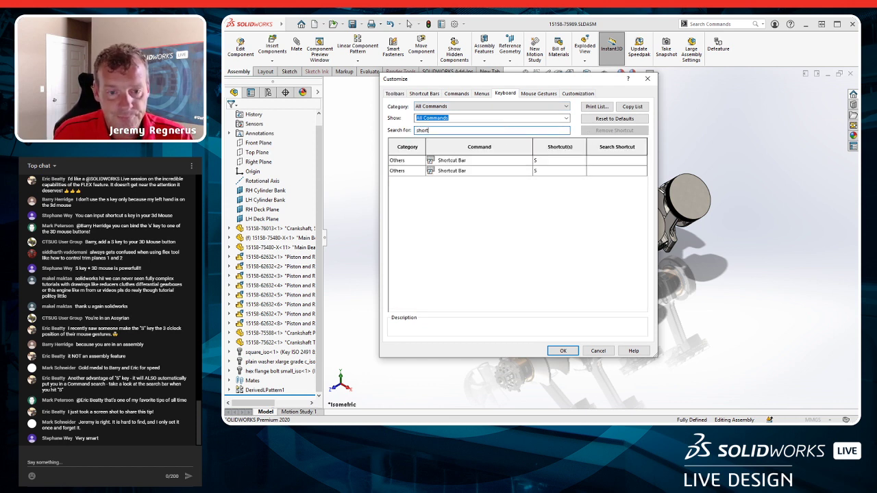
click(577, 163)
key(space)
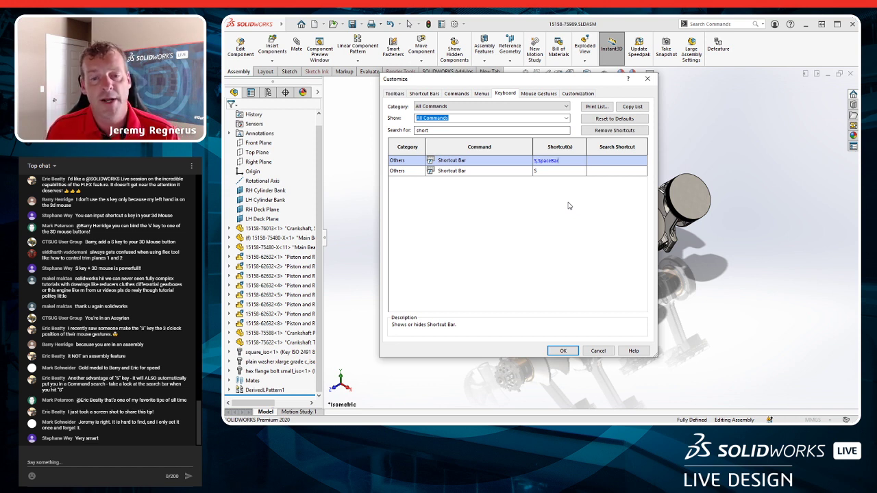
click(452, 130)
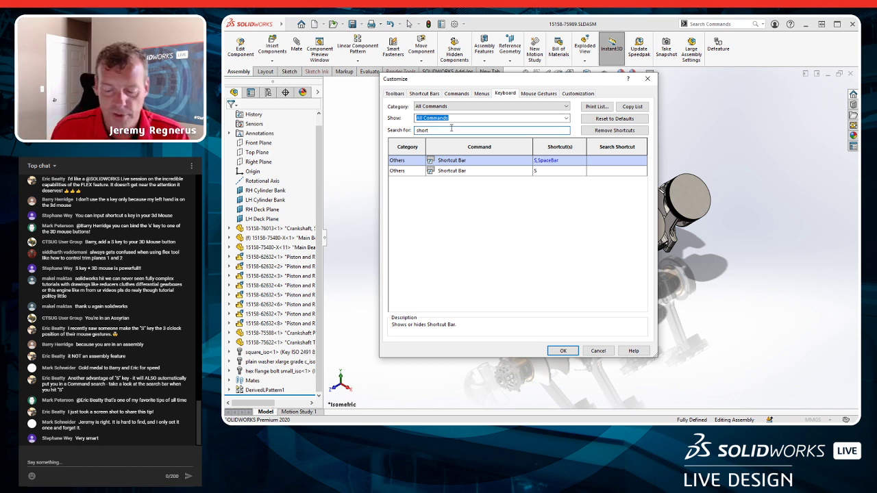
key(BackSpace)
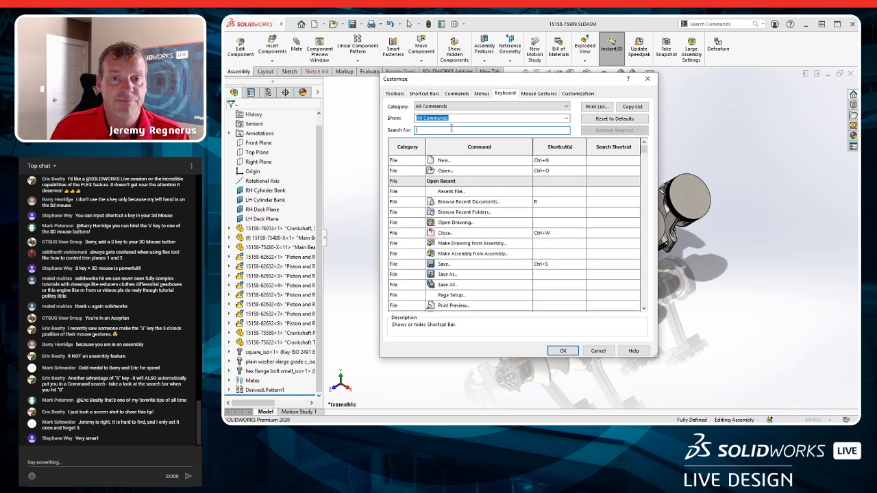
click(562, 351)
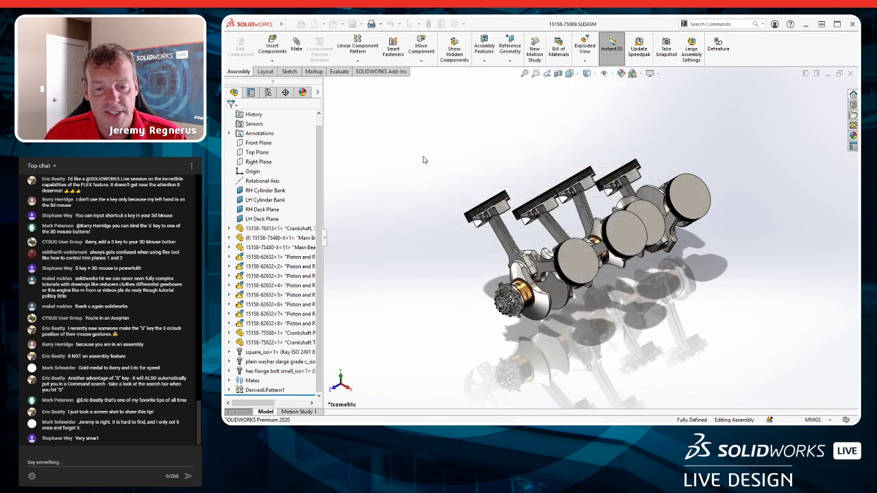
Expand the Crankshaft component and peek under Boss-Extrude1, Cut-Revolve1 and Cut-Revolve2.
click(604, 73)
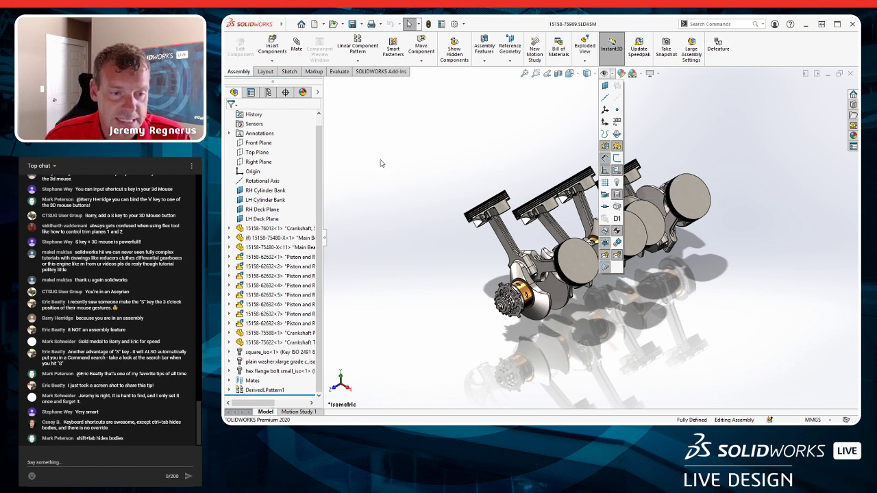
click(231, 228)
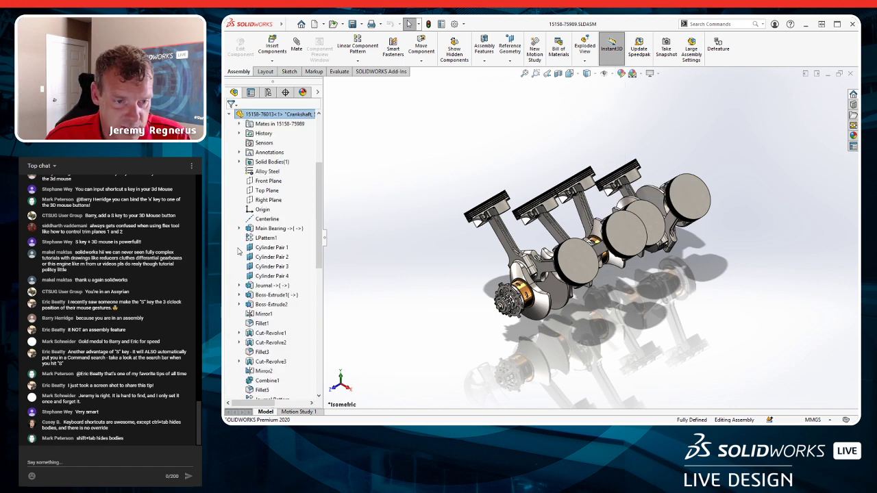
click(240, 296)
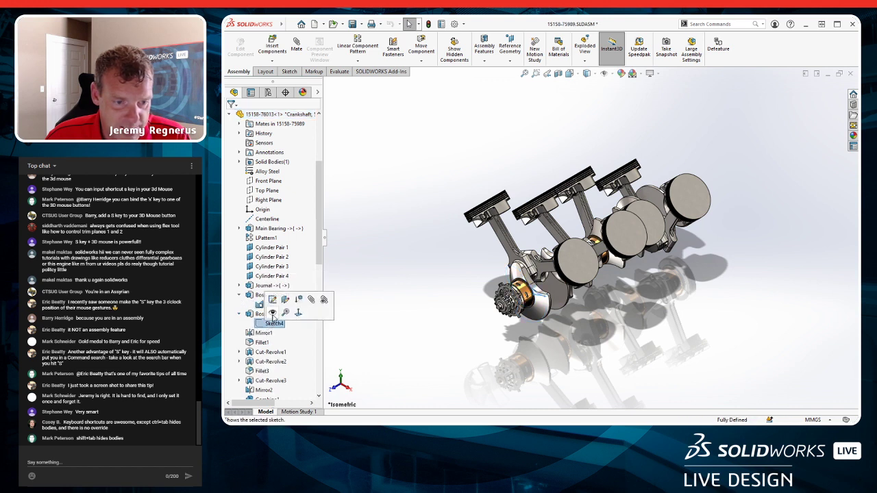
click(239, 296)
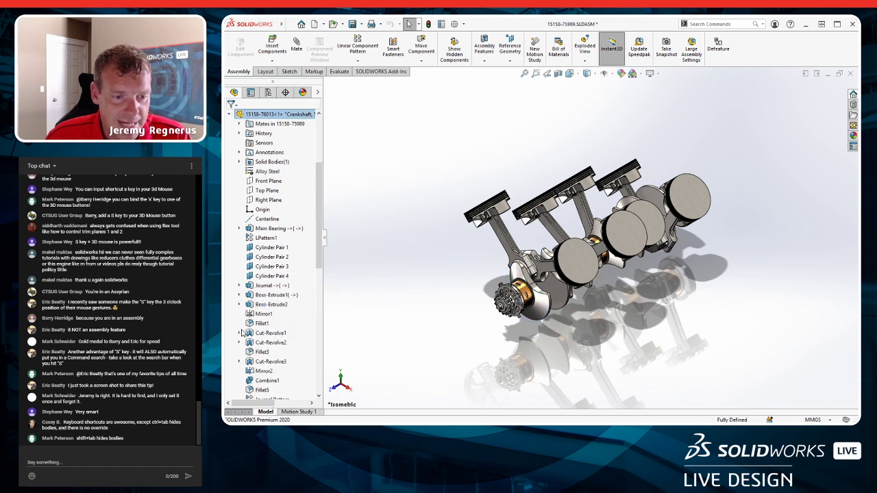
click(240, 333)
click(240, 333)
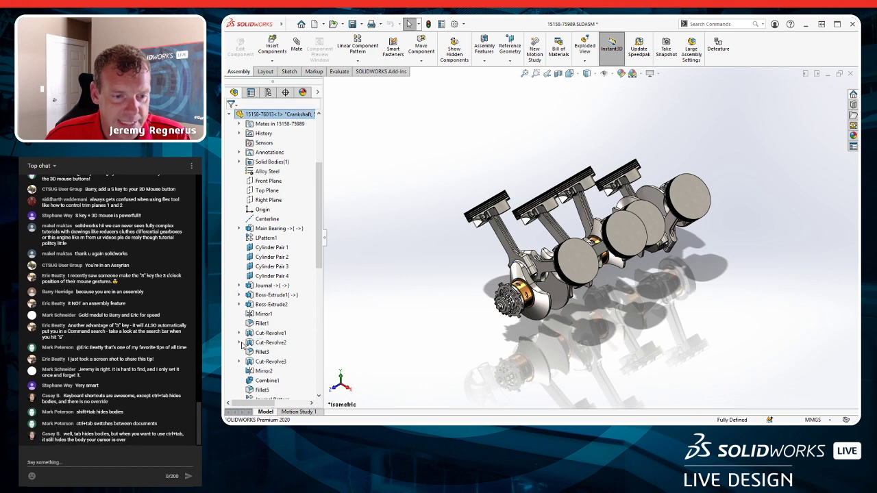
click(240, 342)
click(240, 342)
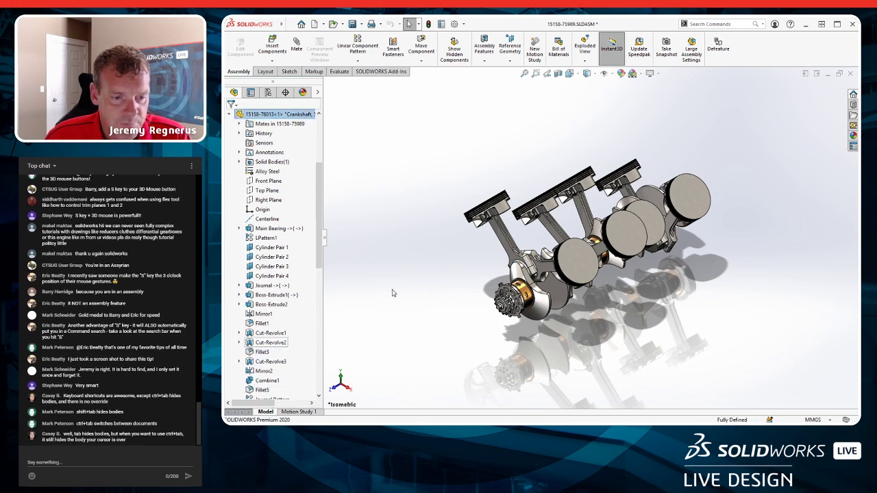
Turn View Points on and back off in Hide/Show Items.
click(605, 74)
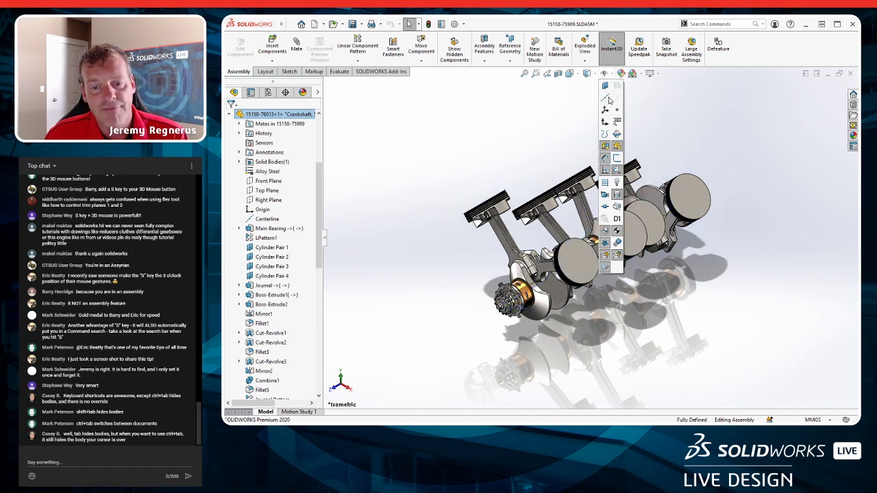
click(617, 99)
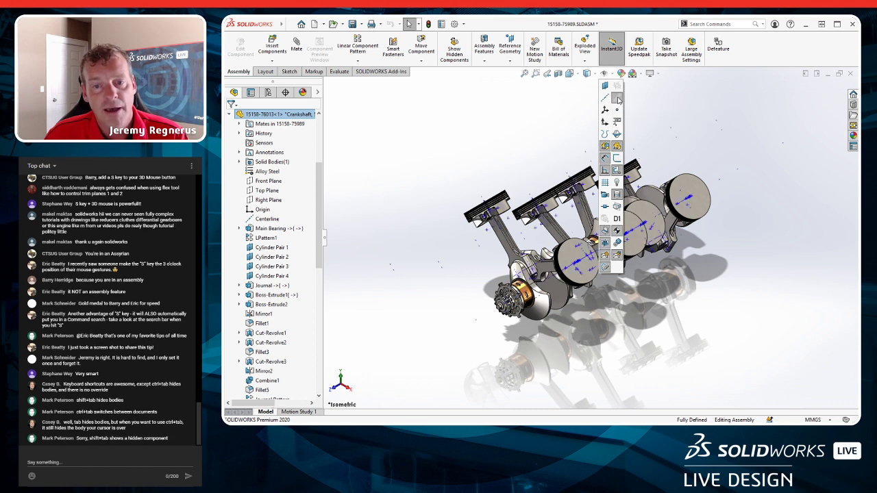
click(618, 99)
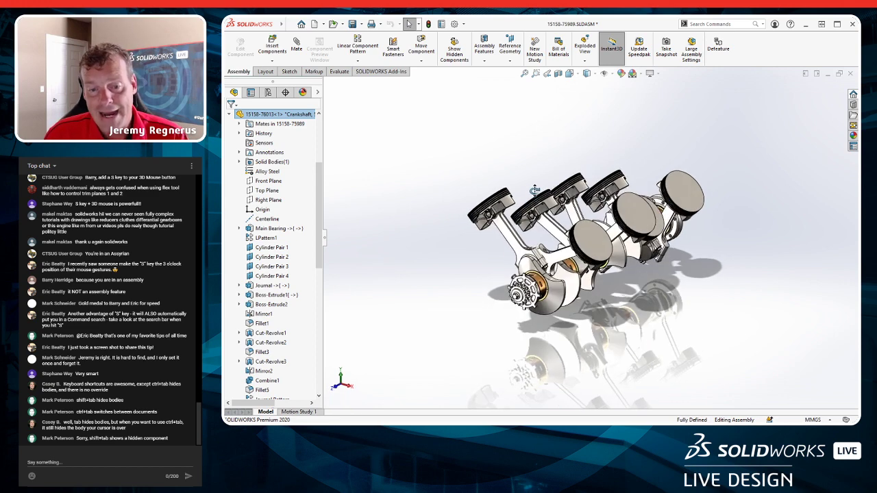
Zoom and orbit around the piston tops, then fit the whole engine assembly with F.
scroll(527, 213, down, 5)
scroll(527, 213, down, 3)
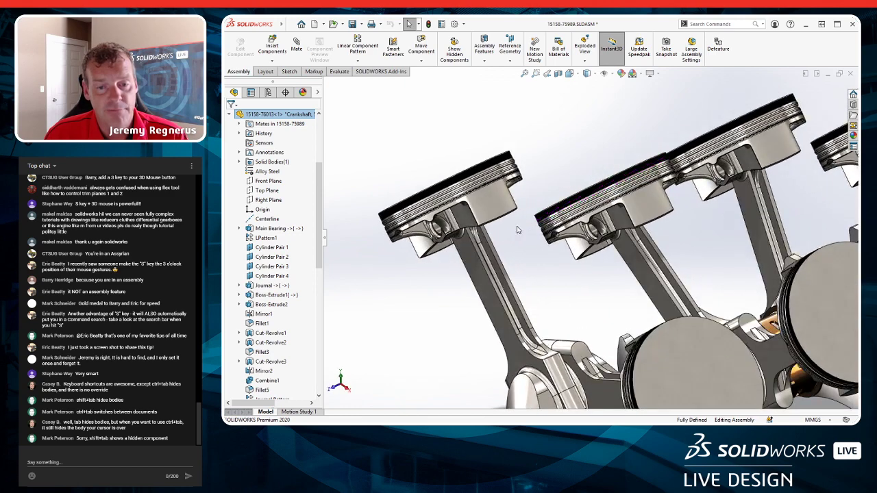
scroll(389, 193, down, 3)
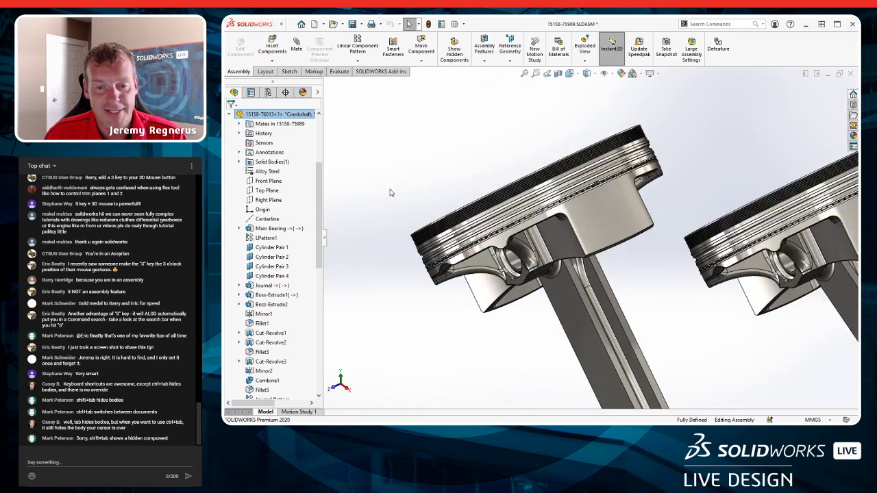
middle_drag(431, 220, 425, 222)
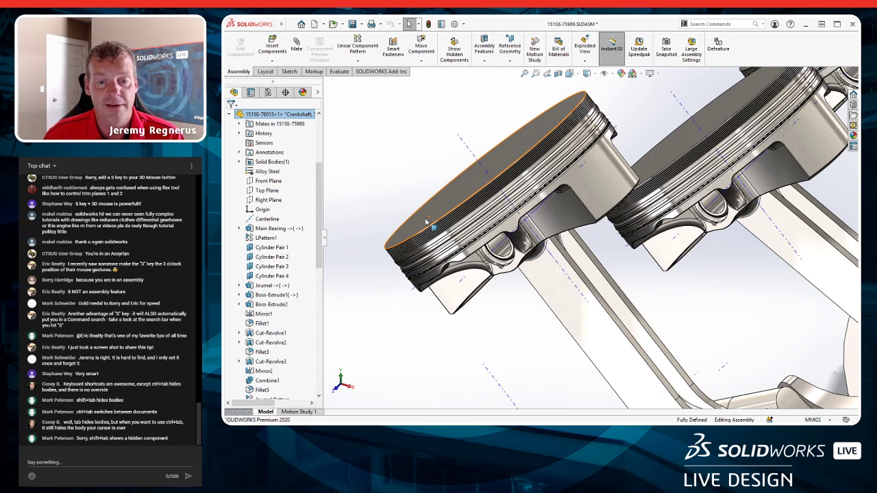
scroll(490, 215, down, 10)
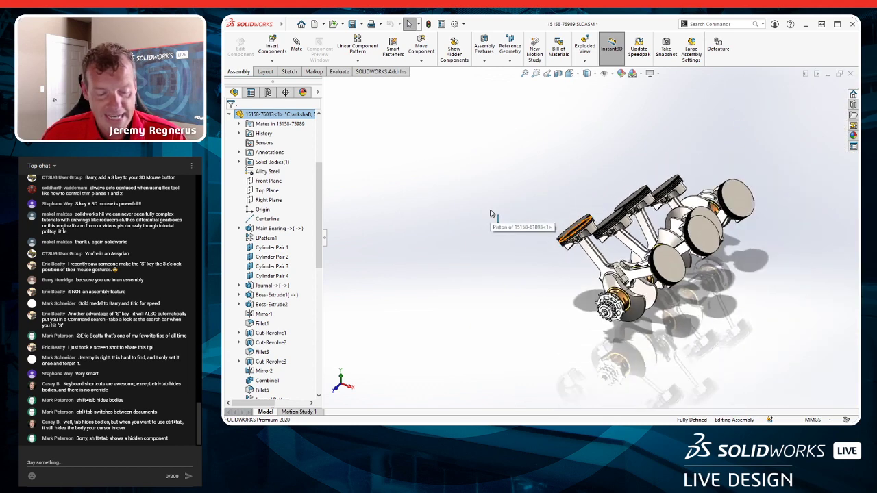
scroll(624, 244, up, 8)
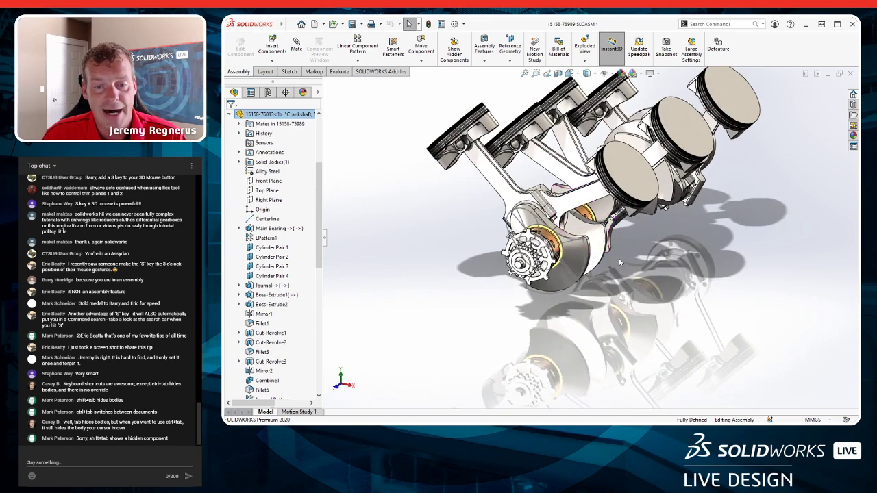
scroll(521, 223, up, 5)
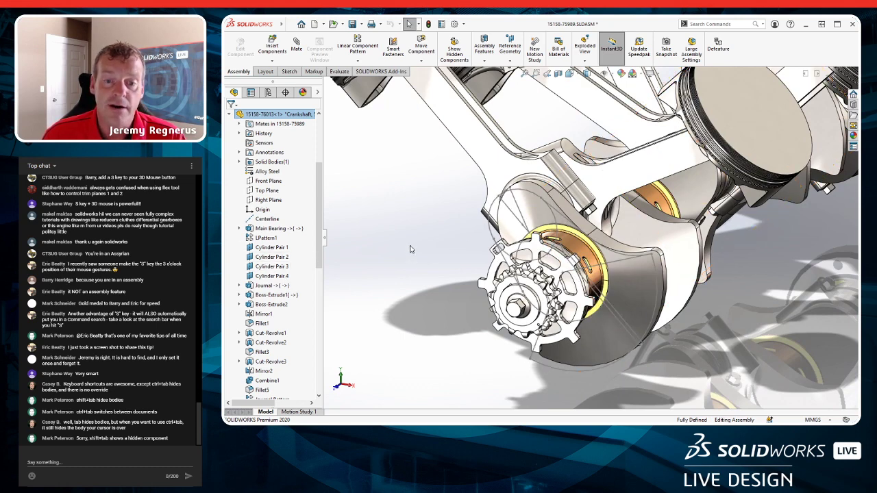
key(f)
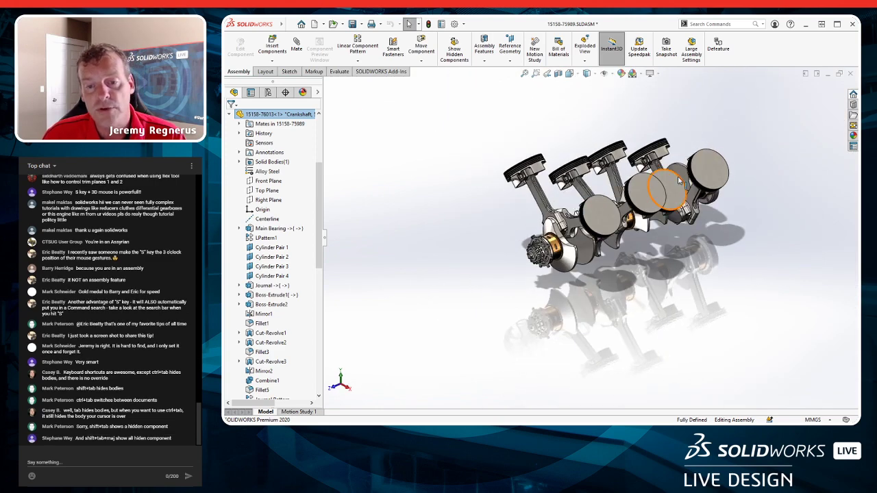
right_click(750, 53)
click(775, 102)
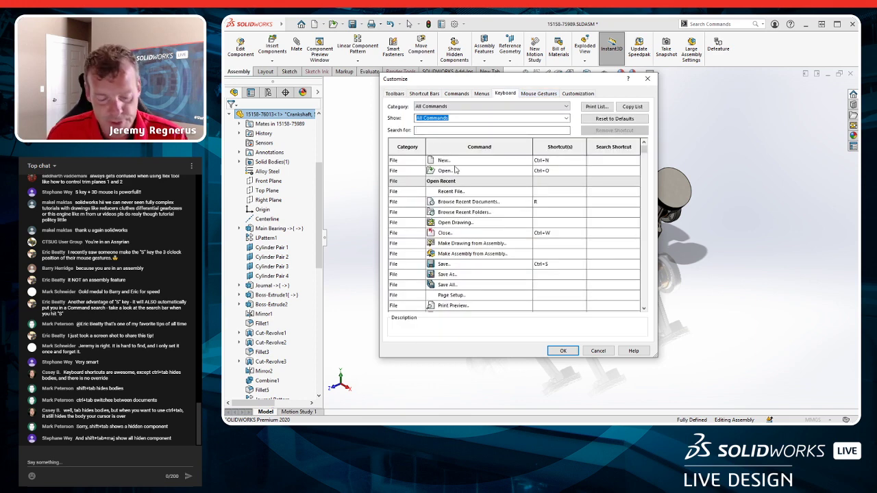
text(view)
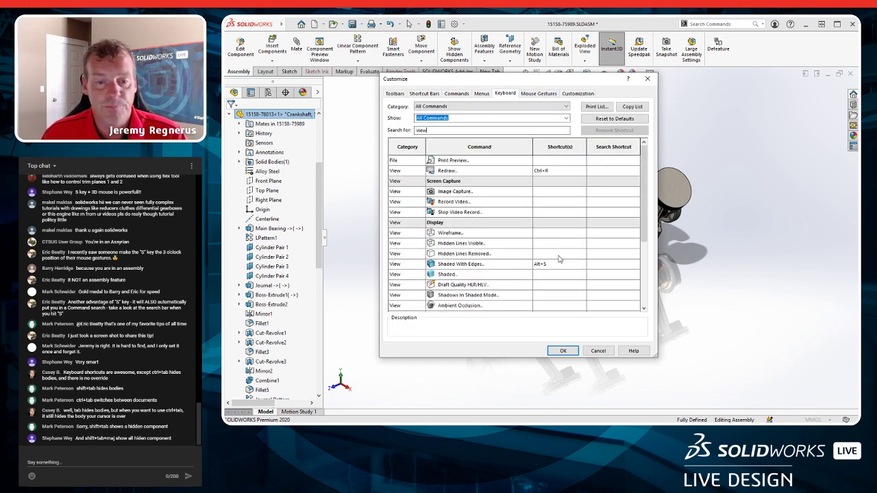
scroll(560, 262, down, 4)
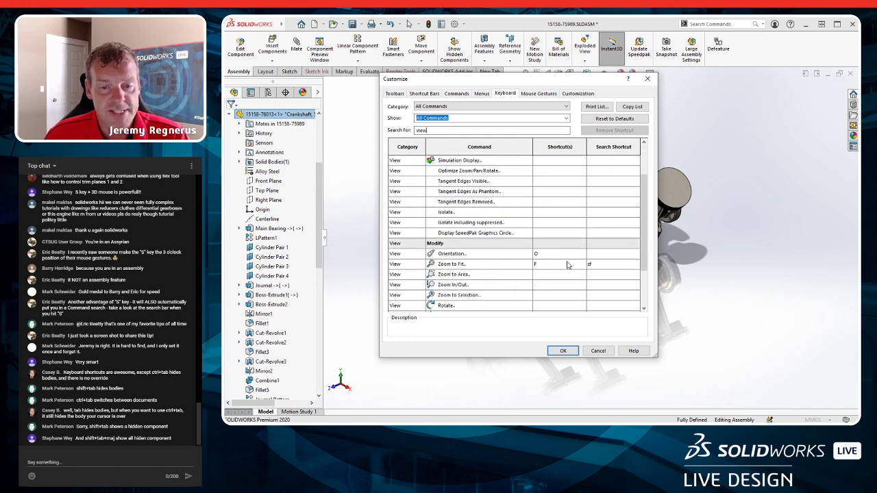
scroll(568, 265, down, 5)
scroll(567, 265, down, 10)
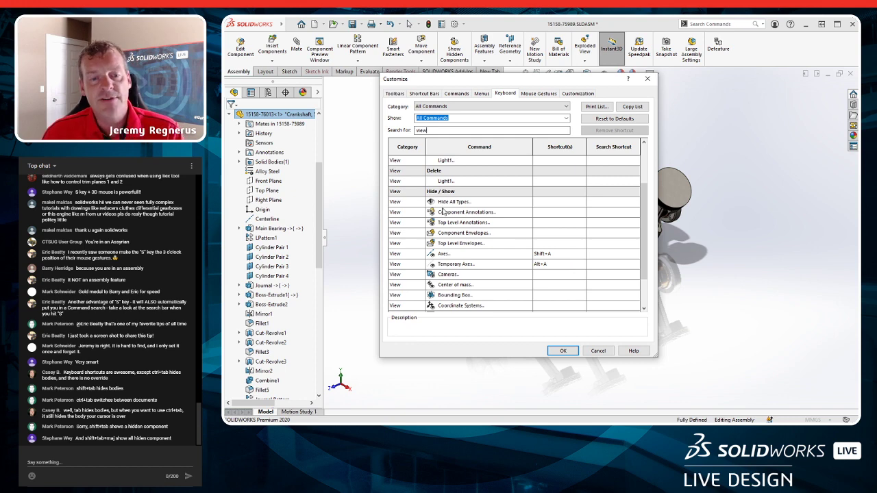
drag(545, 81, 529, 96)
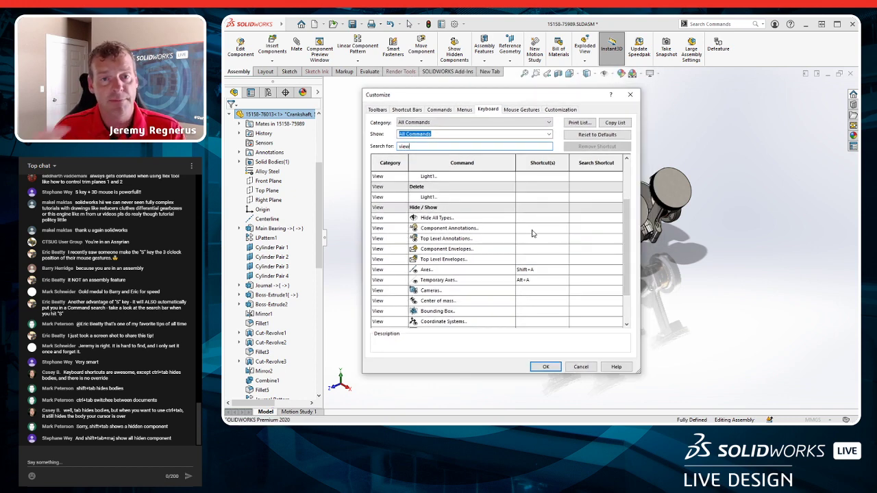
scroll(514, 241, down, 2)
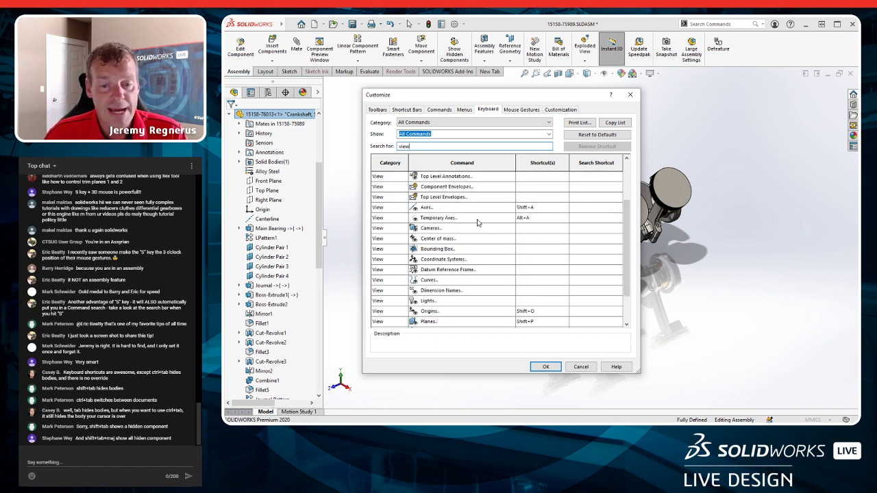
scroll(478, 222, down, 3)
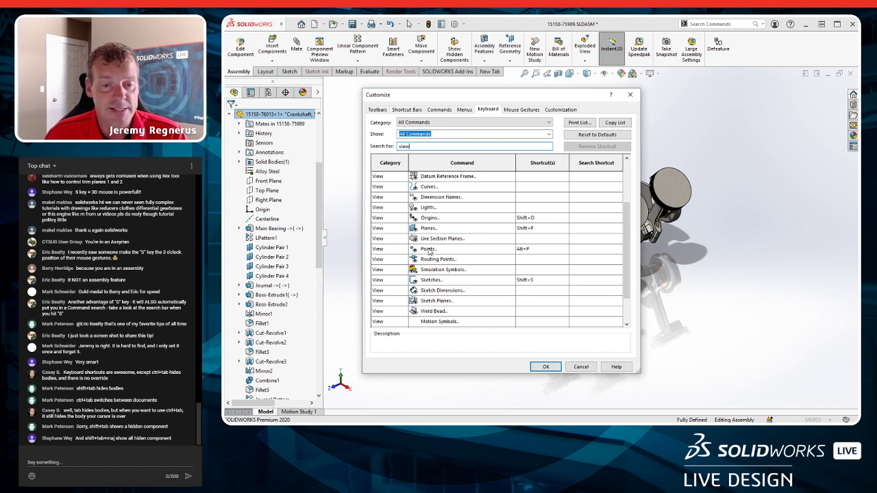
scroll(475, 286, down, 4)
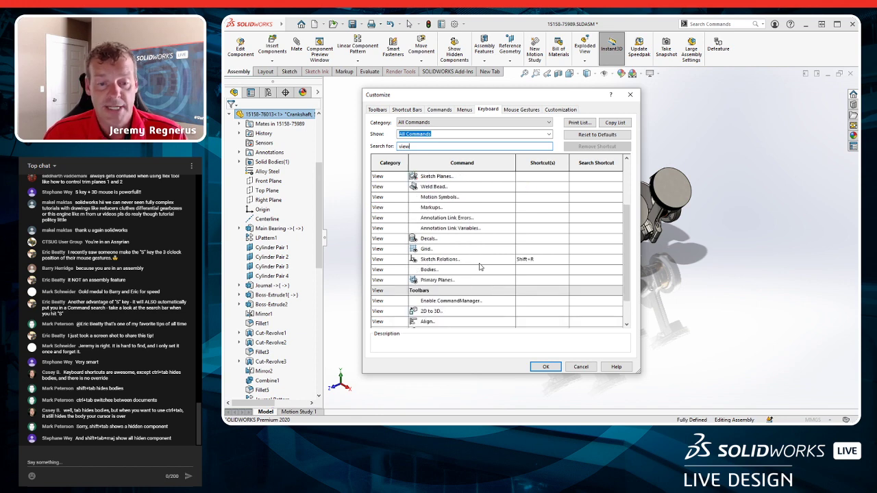
click(546, 366)
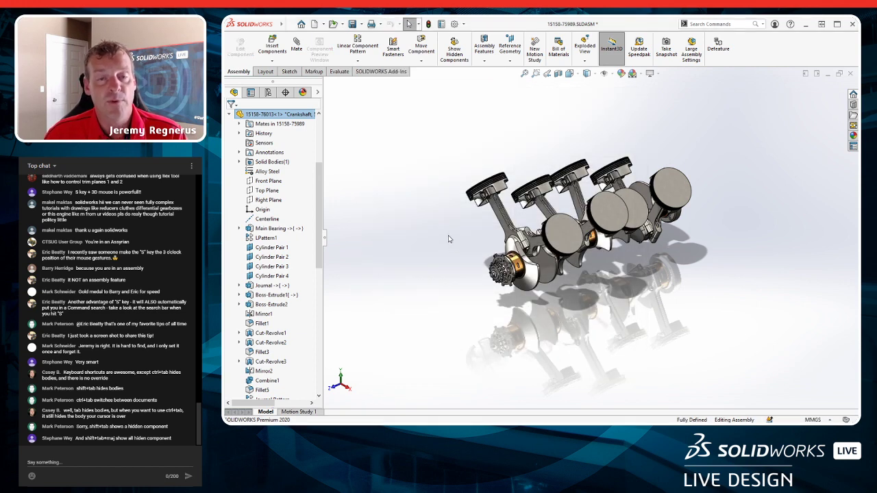
click(239, 229)
click(264, 239)
scroll(251, 255, down, 3)
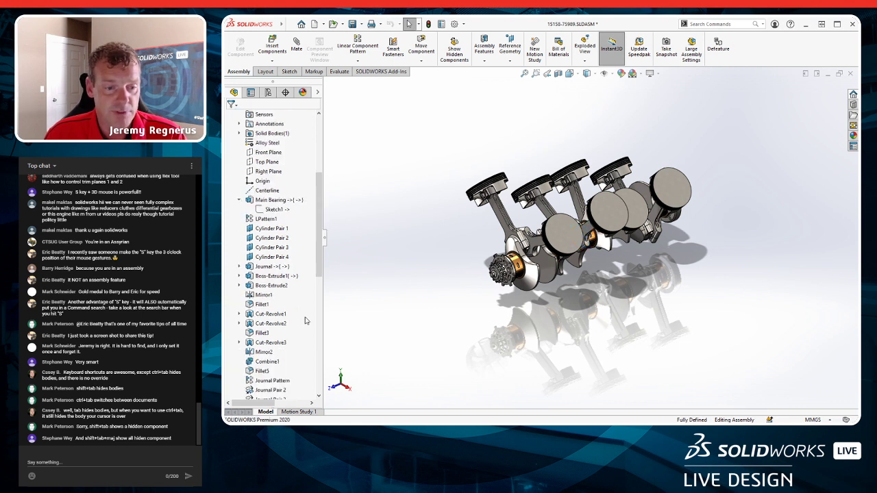
click(239, 210)
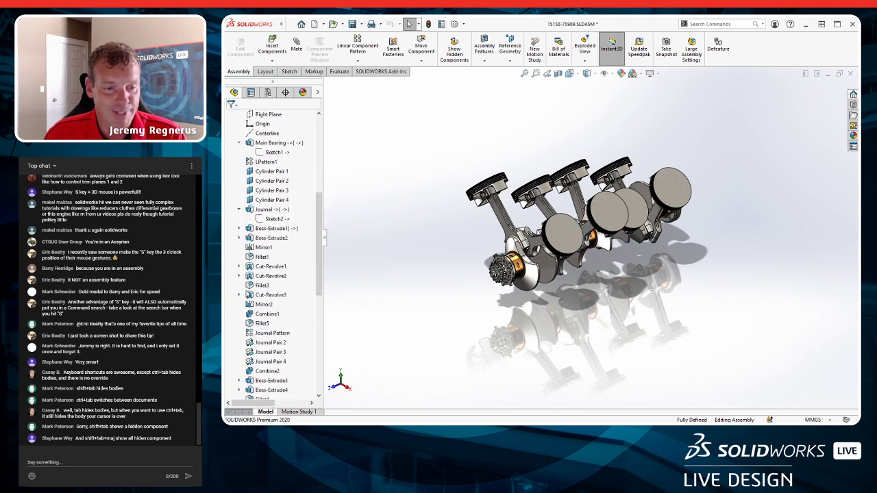
click(239, 295)
click(256, 305)
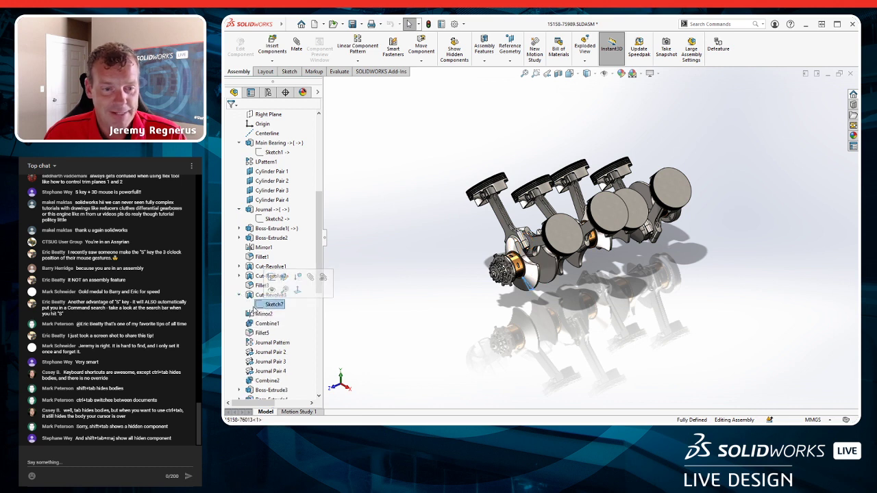
click(240, 276)
click(264, 286)
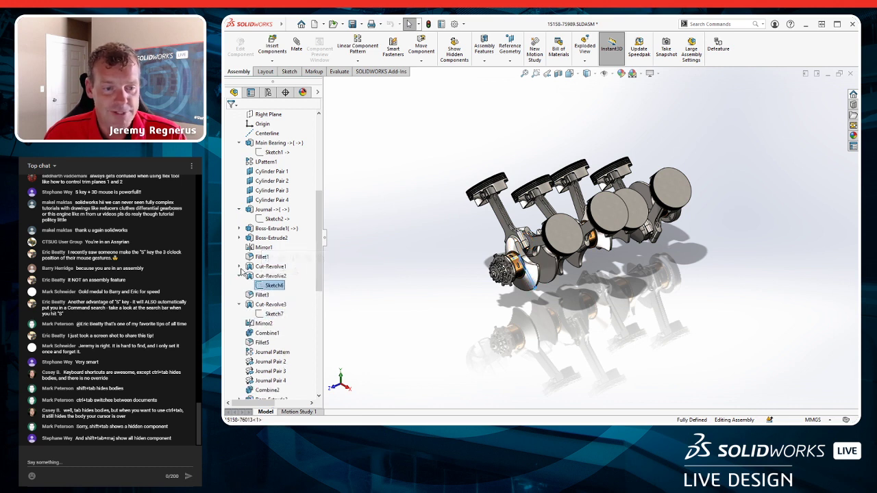
click(239, 266)
click(274, 276)
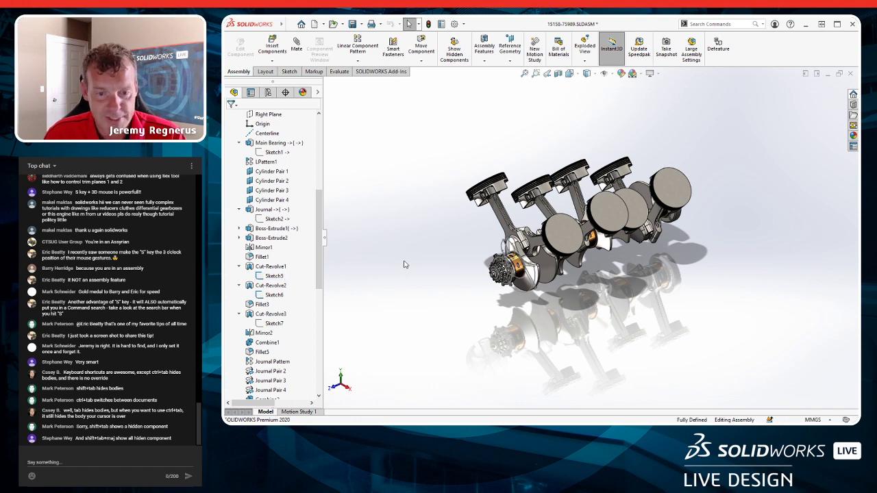
scroll(501, 284, down, 6)
click(598, 123)
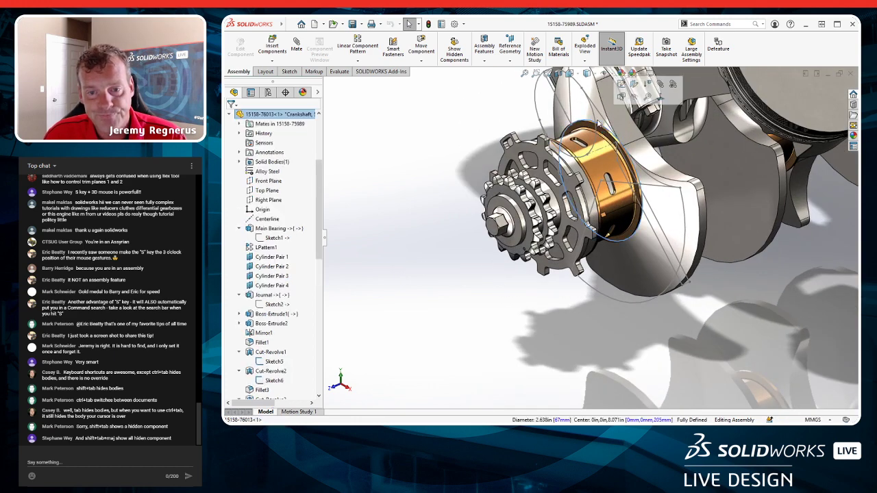
click(620, 84)
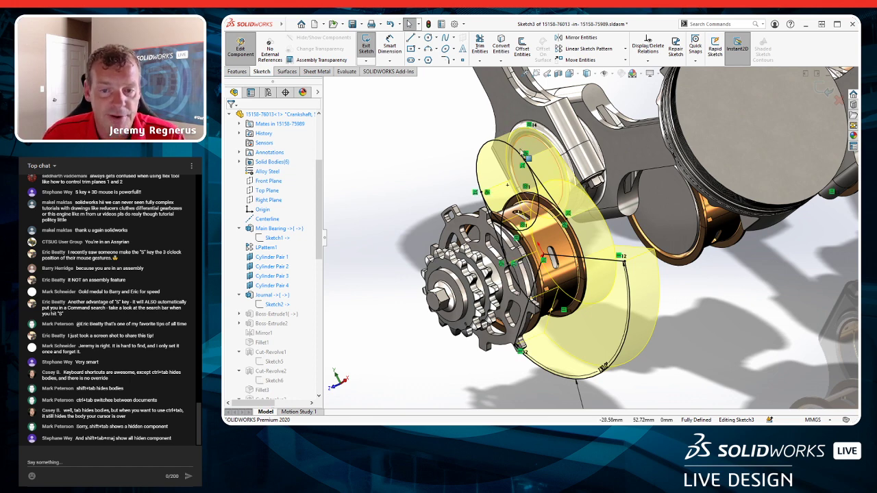
scroll(610, 239, up, 3)
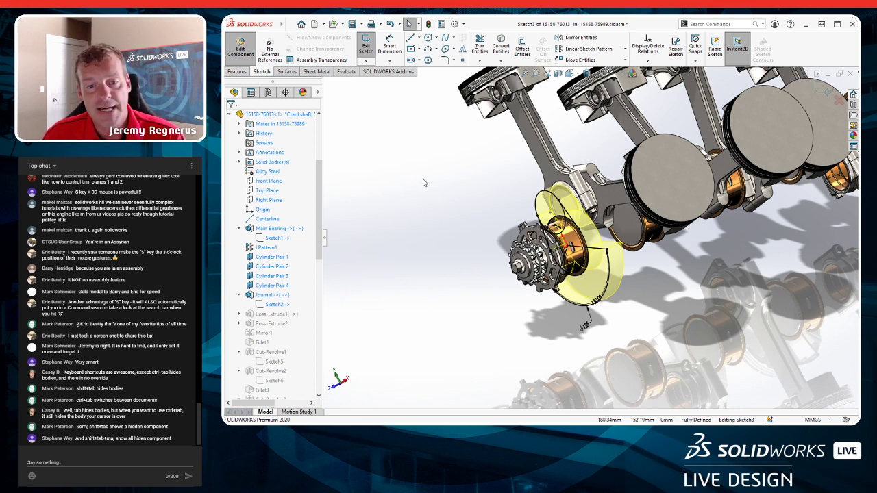
right_drag(421, 182, 432, 183)
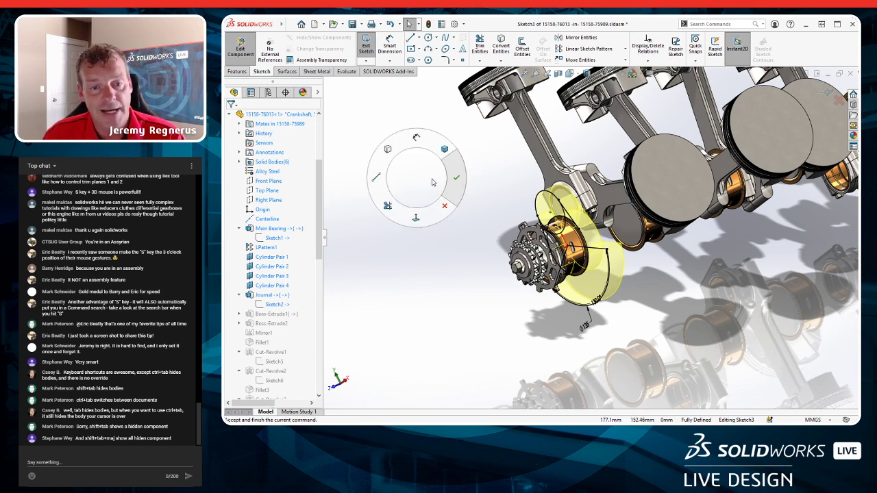
right_drag(432, 182, 445, 184)
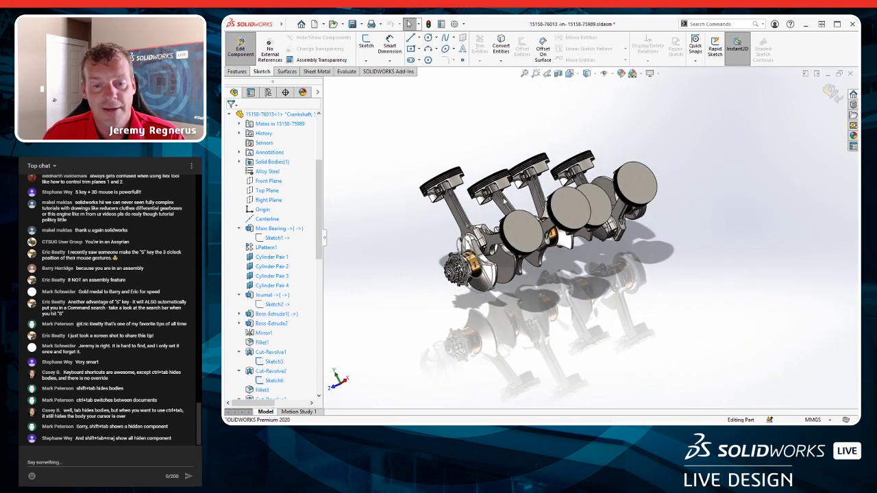
scroll(473, 206, down, 5)
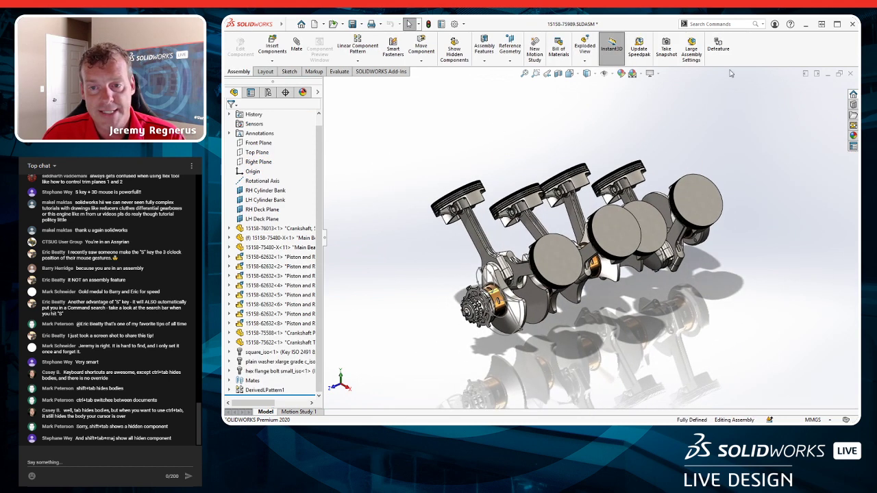
View the Mouse Gestures tab of the Customize dialog, then close it.
right_click(748, 46)
click(771, 100)
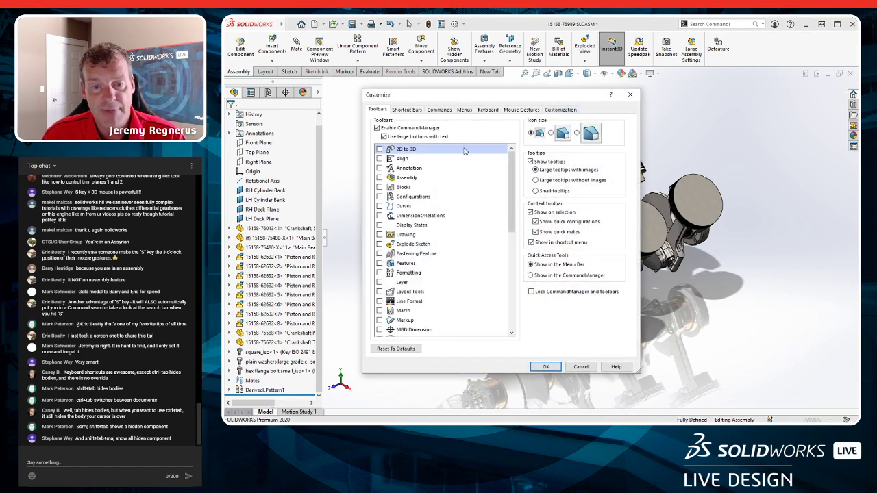
click(521, 110)
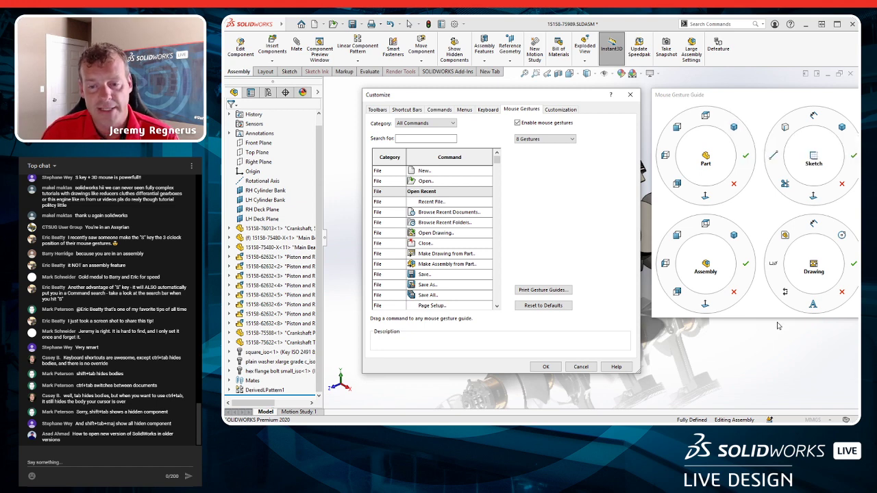
click(584, 367)
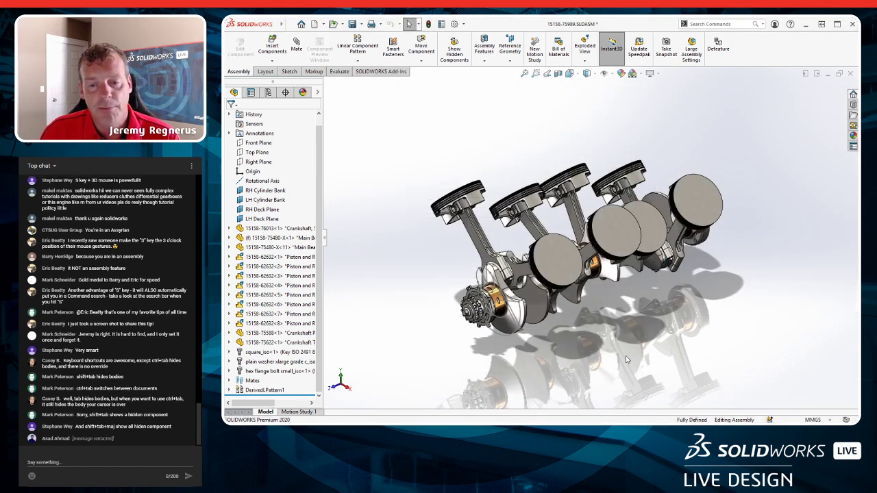
Swing the engine to top view and back to isometric, then reopen the Mouse Gestures settings.
right_drag(754, 236, 731, 115)
right_drag(719, 180, 732, 166)
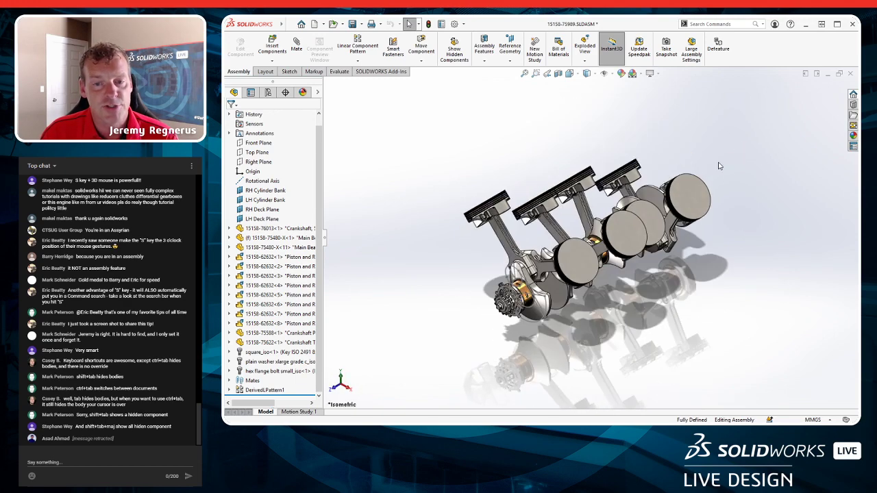
scroll(559, 248, down, 3)
scroll(559, 248, up, 2)
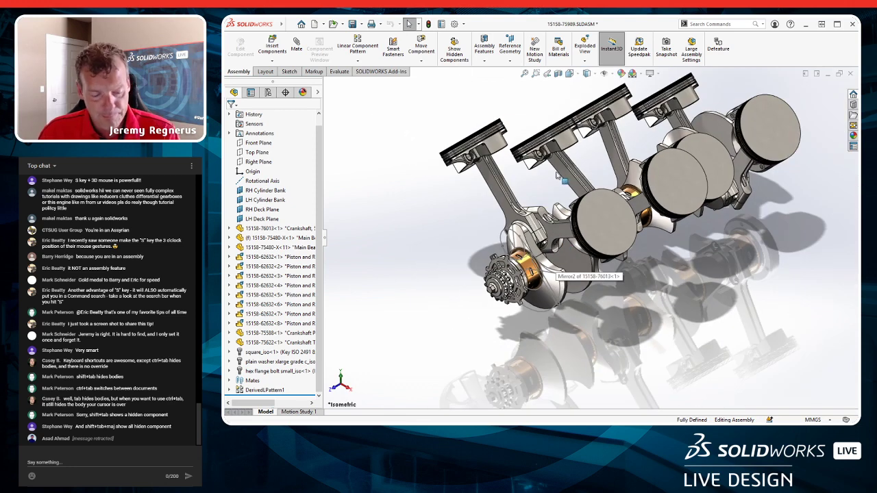
right_click(756, 59)
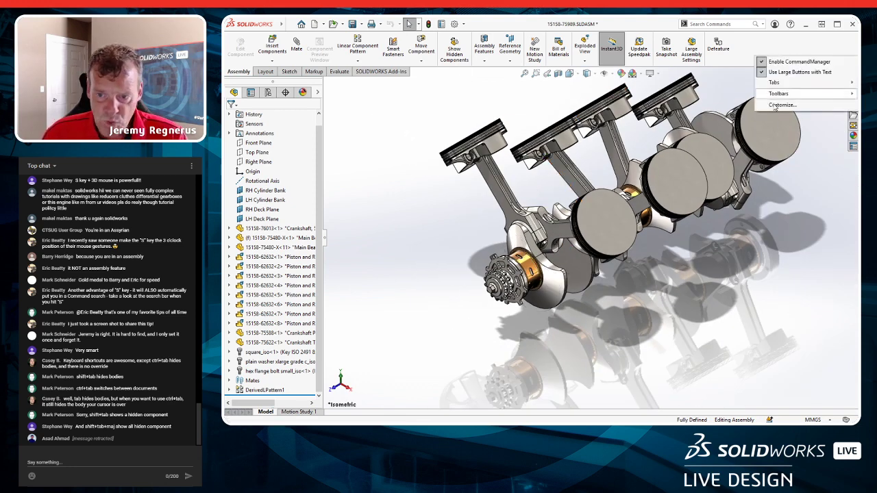
click(778, 106)
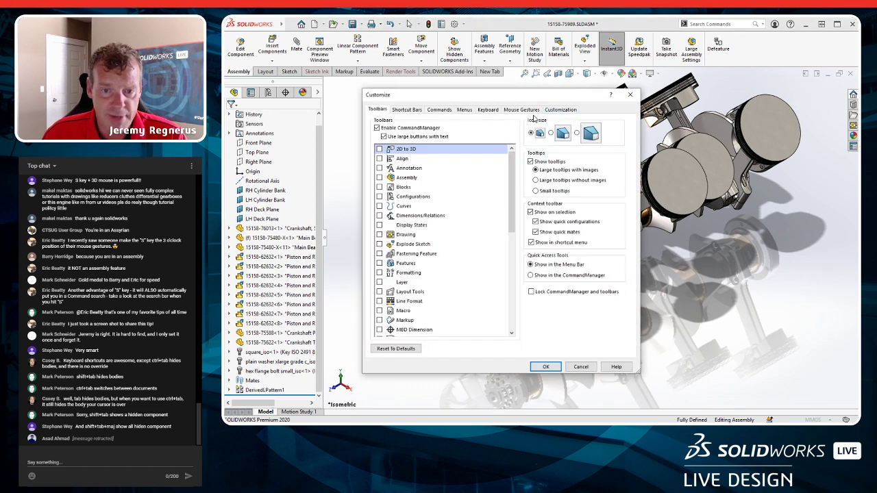
click(526, 111)
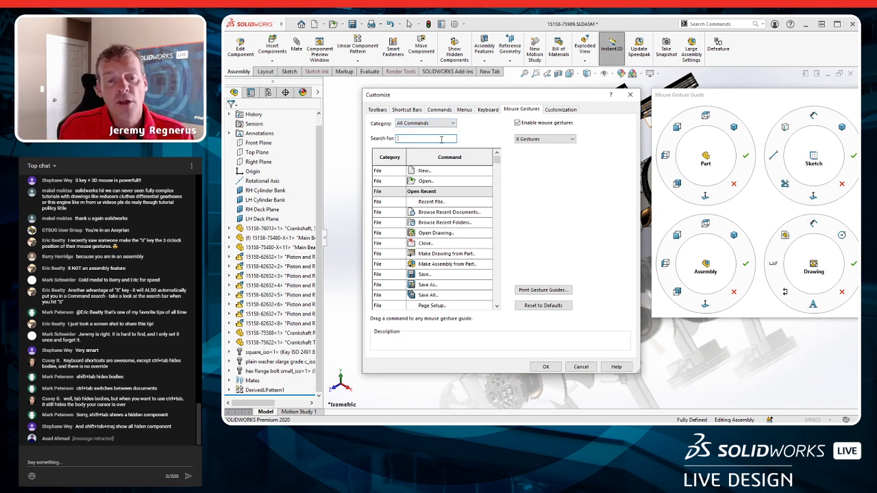
Search 'iso' and drag the Isometric view command onto a gesture slot.
click(442, 139)
text(iso)
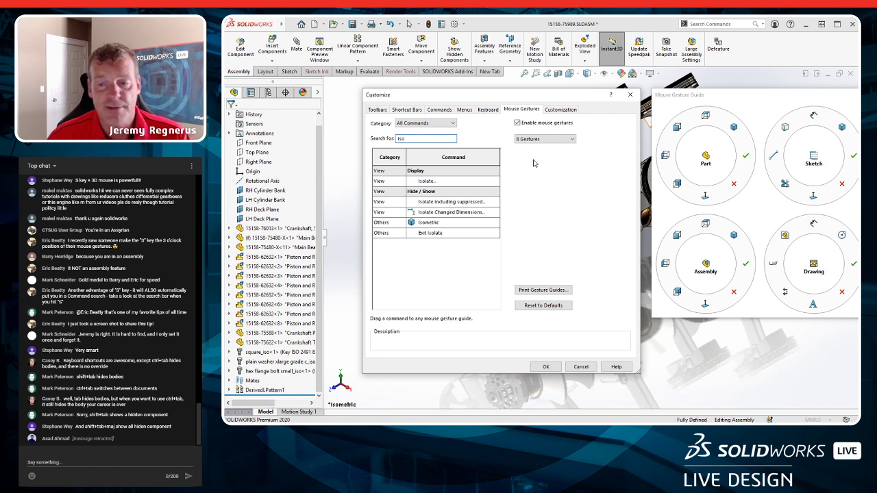
drag(424, 227, 728, 130)
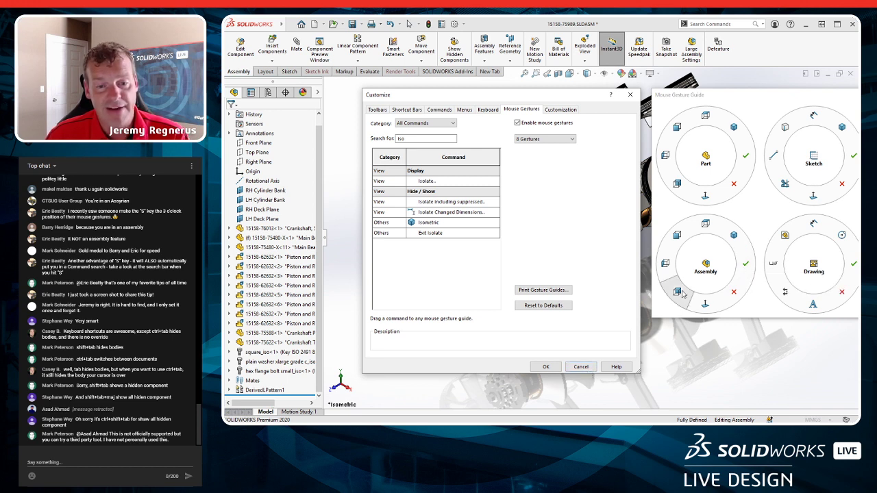
Search for 'ok' and 'cance' commands, then cancel Customize without keeping changes.
double_click(413, 140)
text(ok)
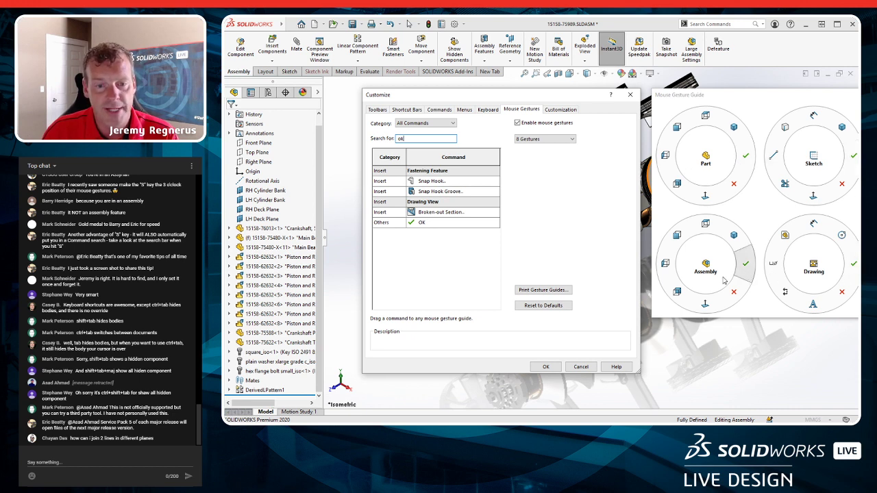
key(BackSpace)
key(BackSpace)
text(cancel)
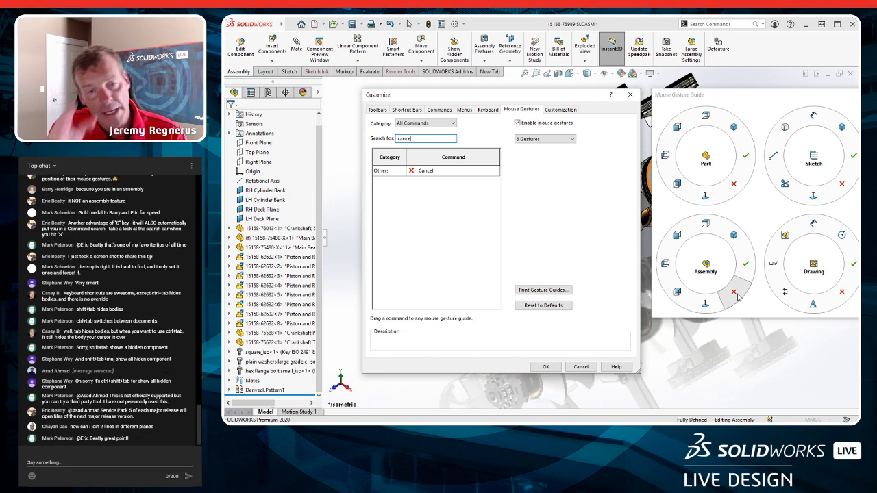
click(581, 366)
scroll(481, 281, down, 5)
Edit Cut-Revolve1 from a crankshaft face, then leave it without changes.
click(617, 151)
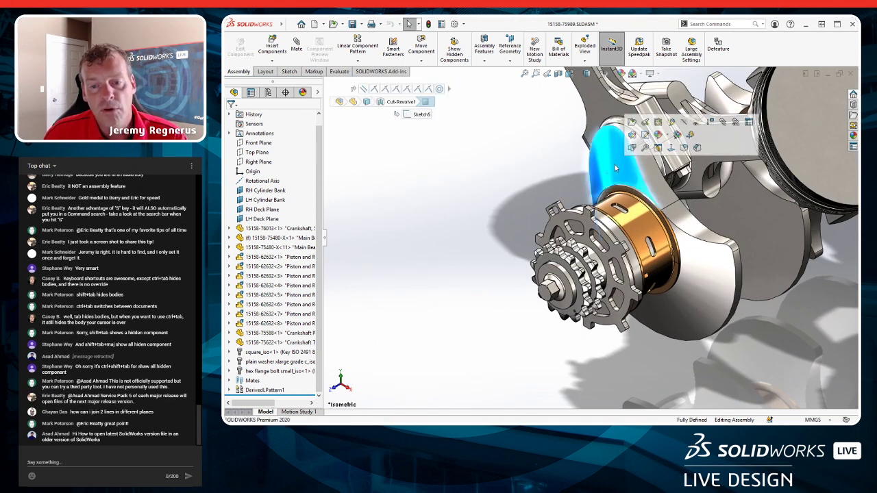
click(634, 137)
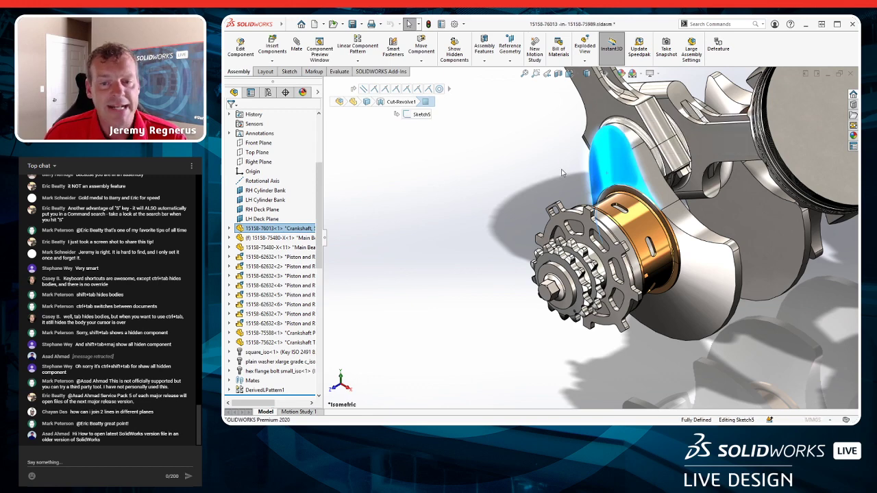
scroll(562, 173, down, 2)
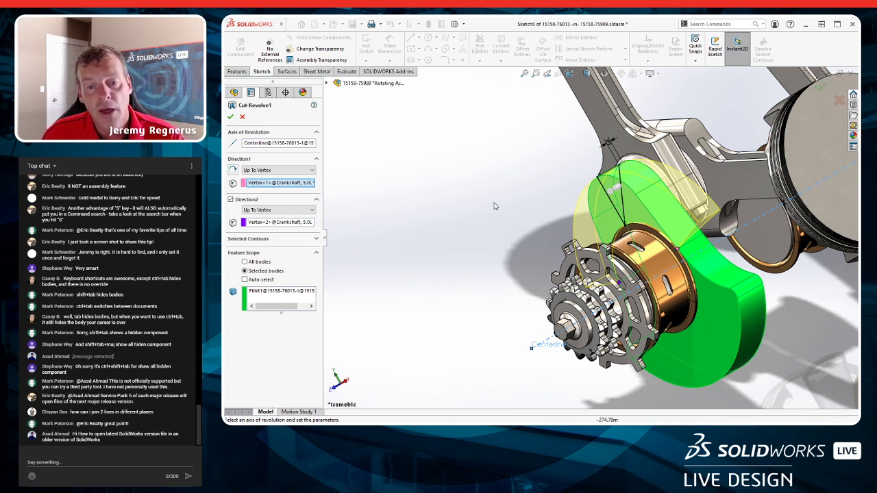
right_drag(494, 205, 529, 222)
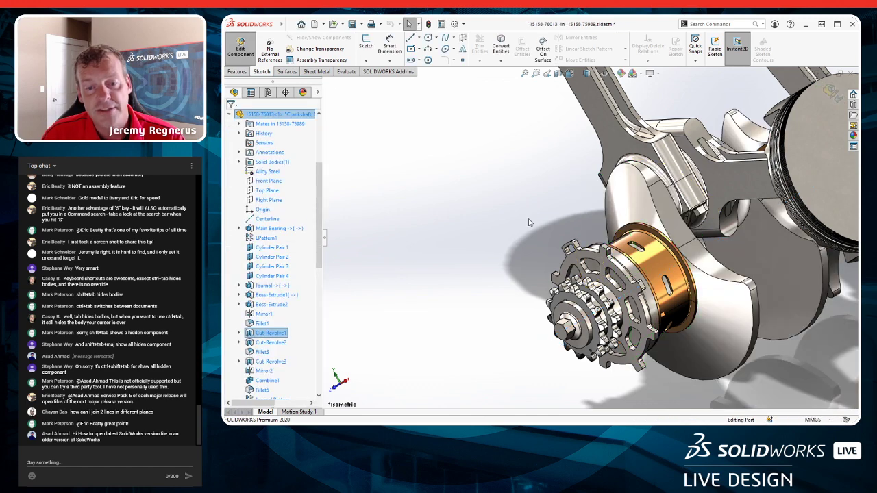
click(528, 222)
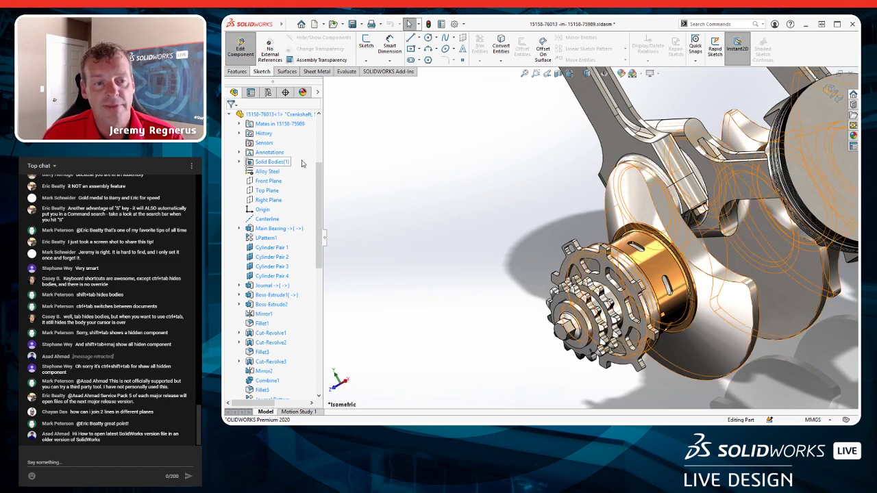
Collapse the crankshaft in the tree and return to editing the top-level Rotating Assembly.
click(230, 114)
scroll(278, 182, up, 1)
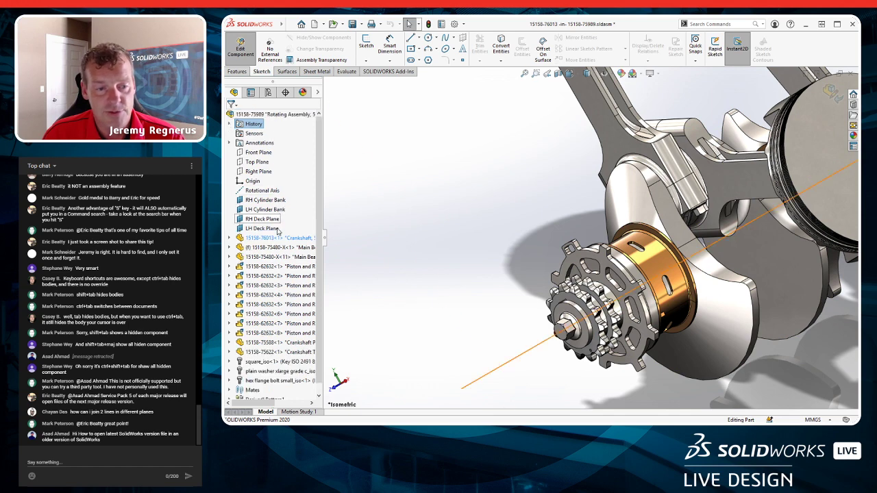
key(s)
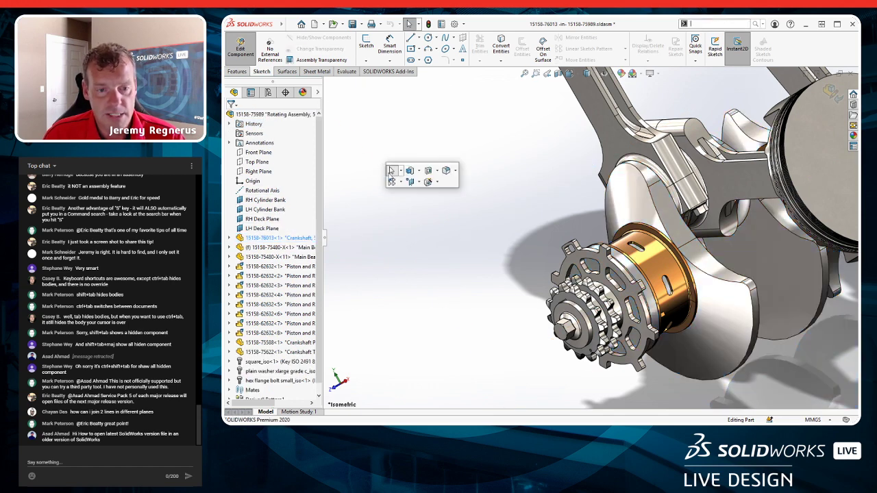
key(s)
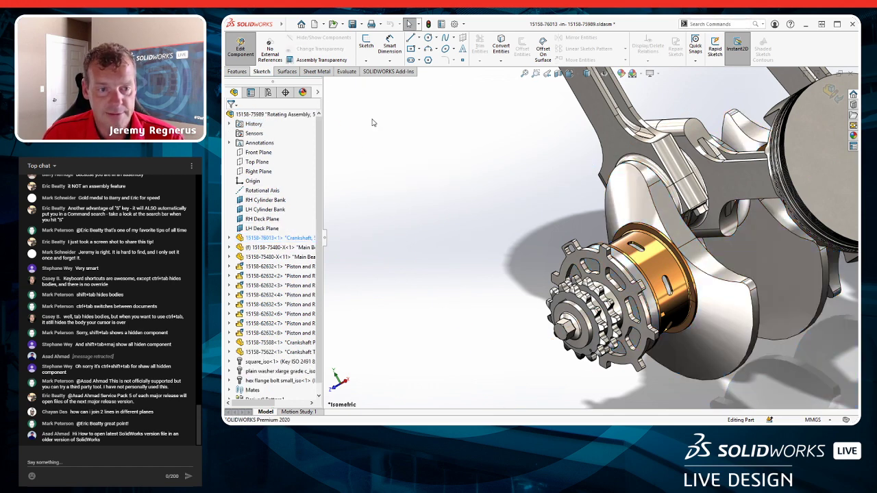
click(281, 115)
key(shift+c)
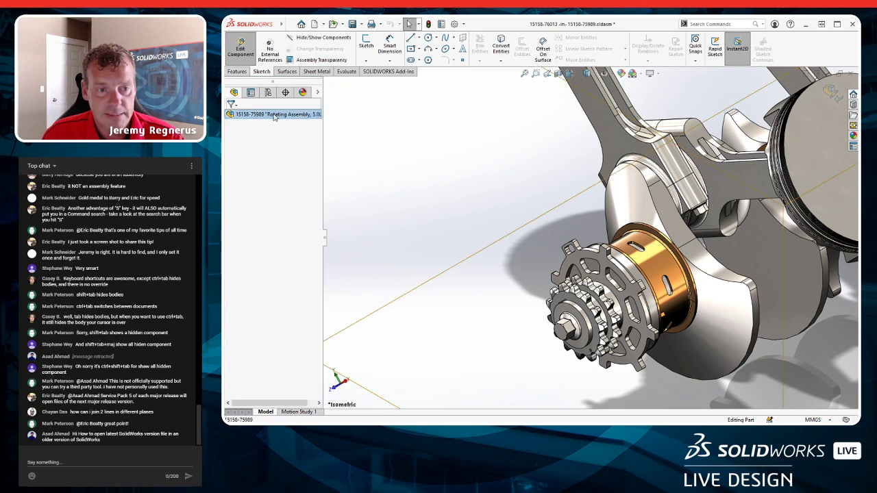
double_click(281, 115)
right_click(286, 113)
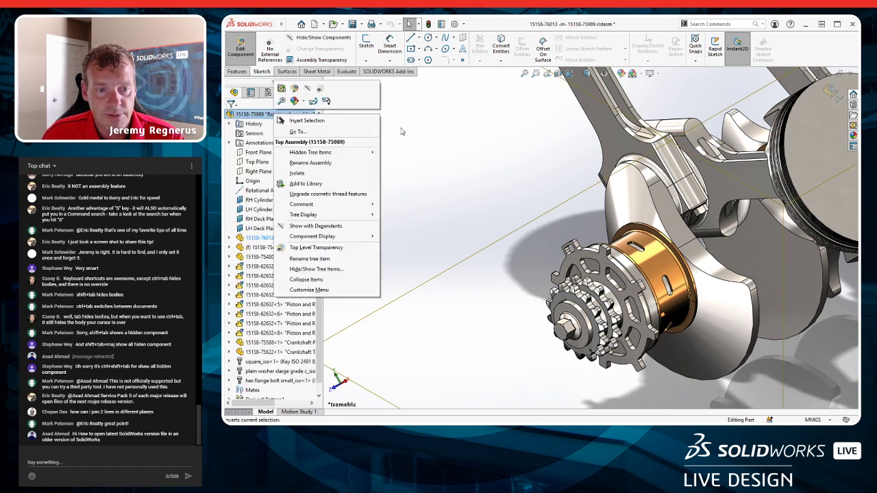
click(307, 88)
Fit the assembly and enable Parent and Child Dynamic Reference Visualization.
key(f)
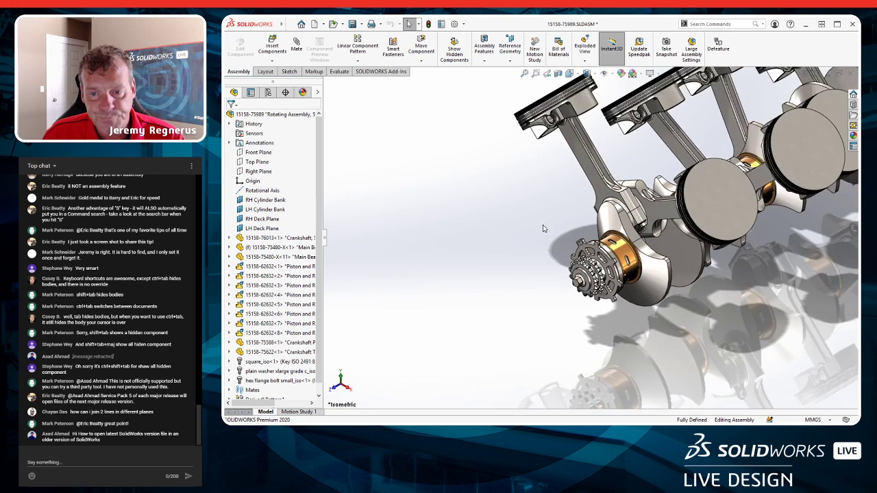
ctrl+middle_drag(556, 229, 576, 209)
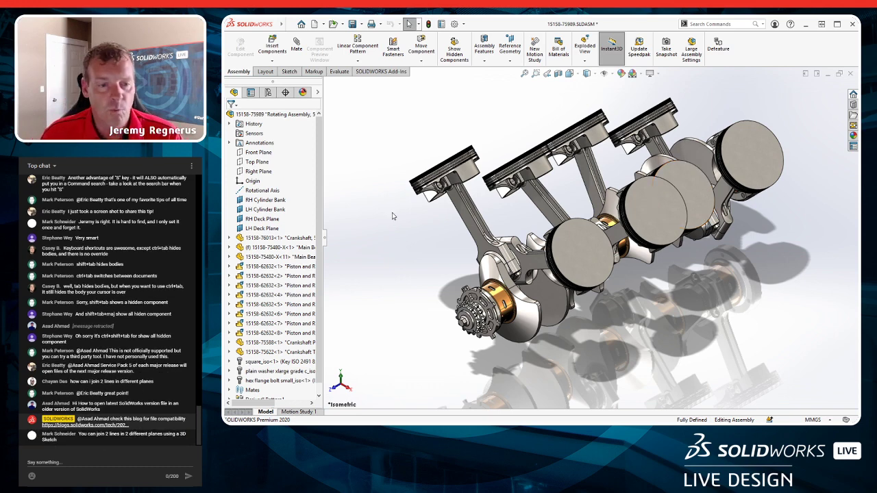
scroll(401, 208, down, 3)
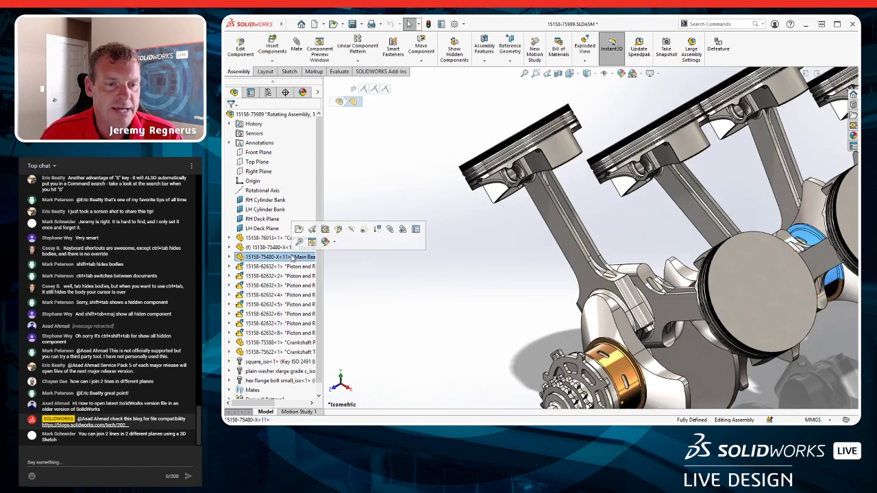
right_click(290, 115)
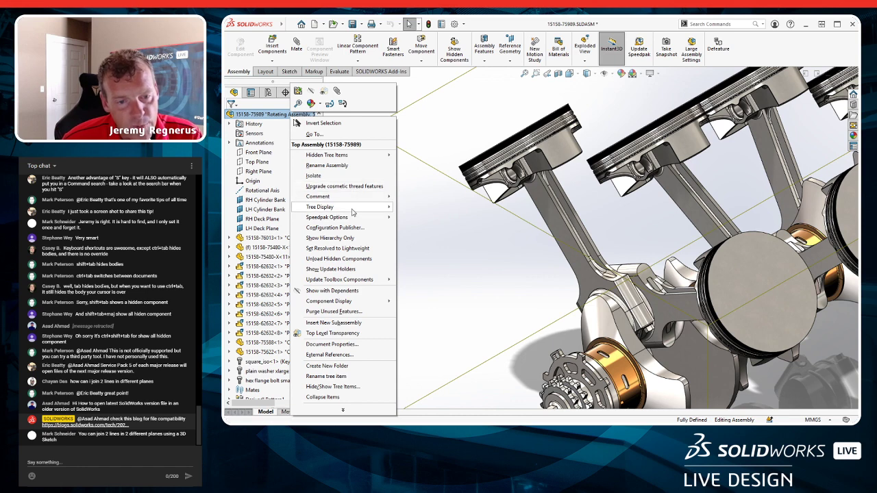
mouse_move(352, 210)
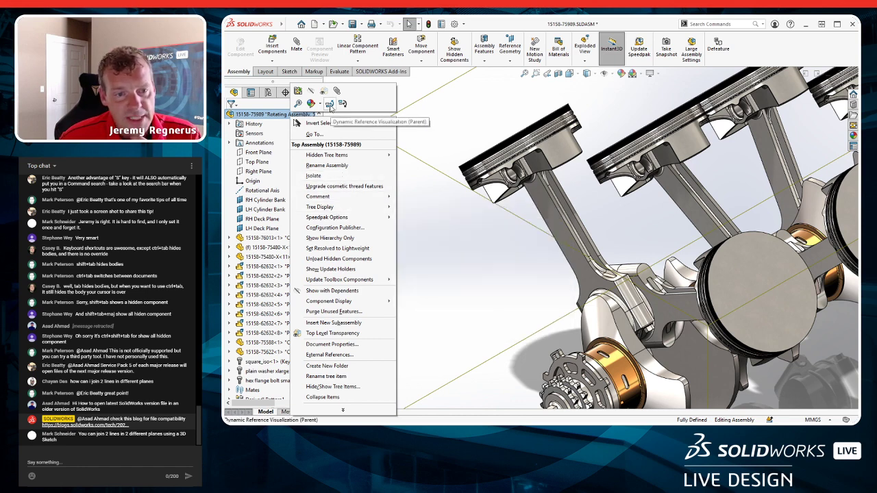
click(320, 104)
right_click(283, 118)
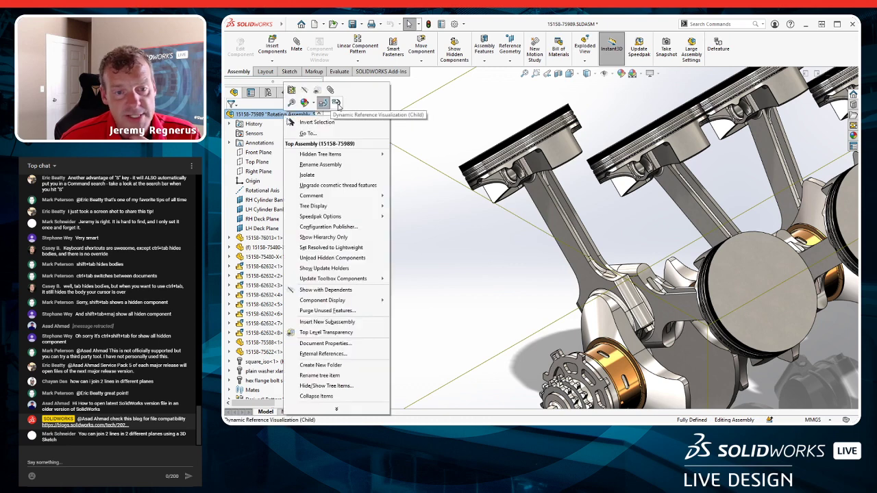
click(336, 103)
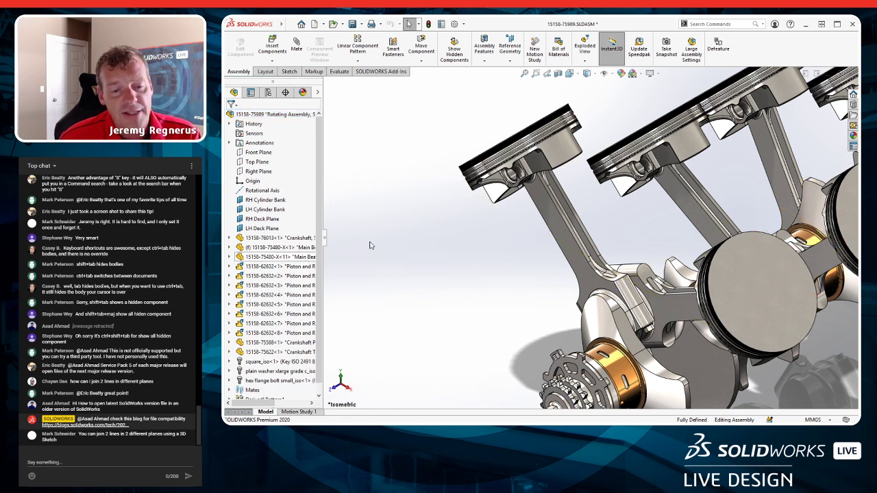
Open the Crankshaft<1> component as a part in its own window.
mouse_move(306, 293)
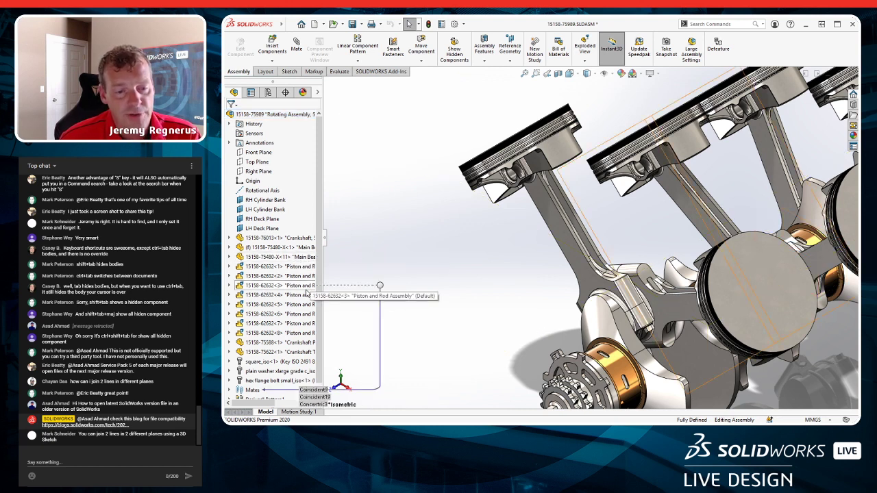
click(287, 238)
click(382, 213)
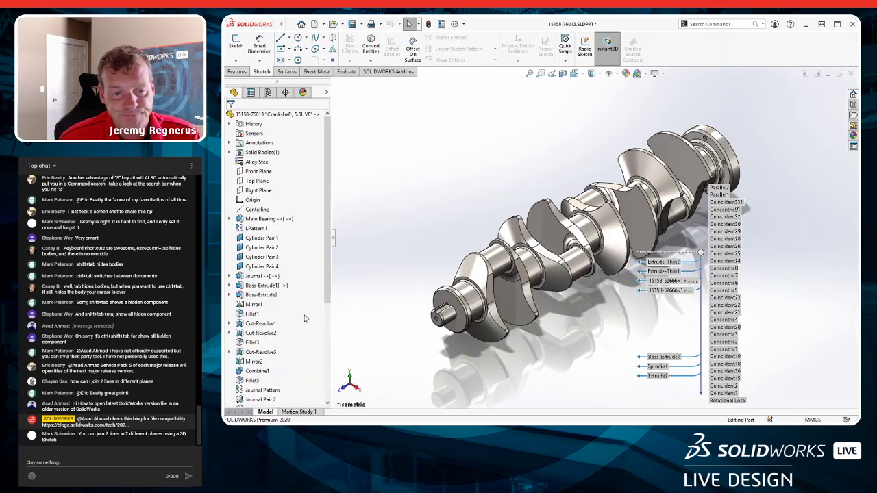
Dismiss the pop-up and enable Parent and Child reference visualization in the crankshaft part.
mouse_move(249, 306)
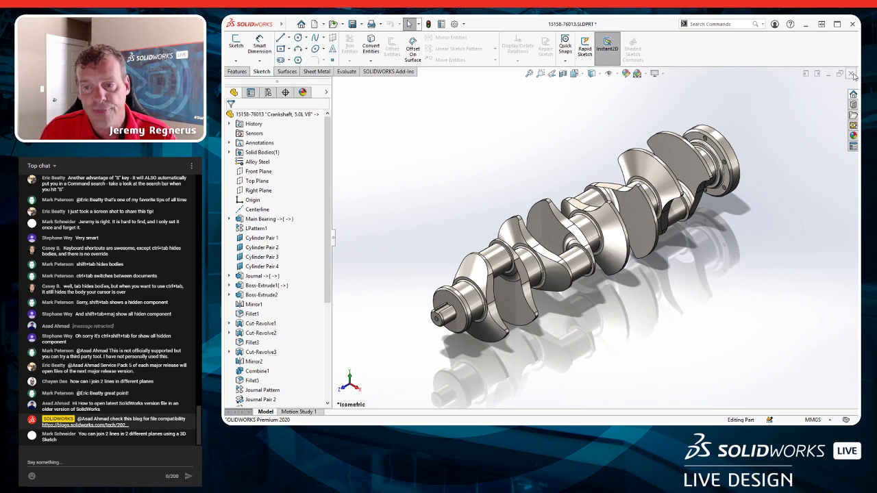
key(ctrl+w)
click(582, 159)
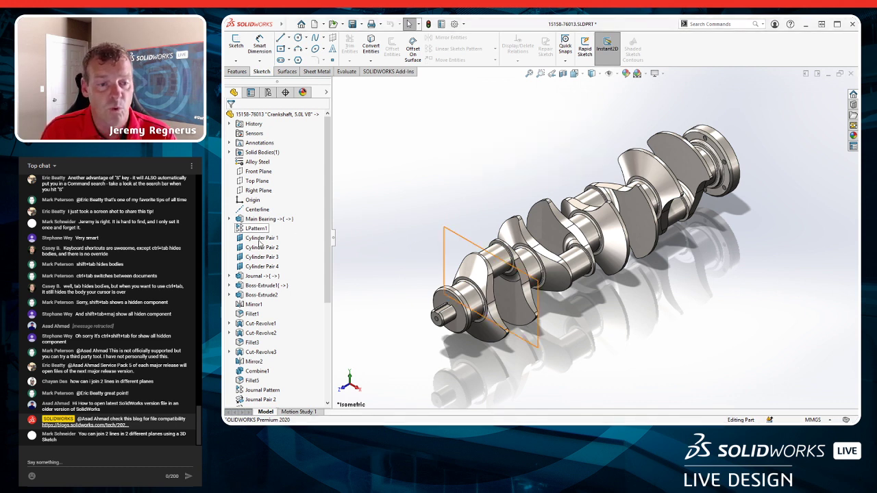
mouse_move(256, 338)
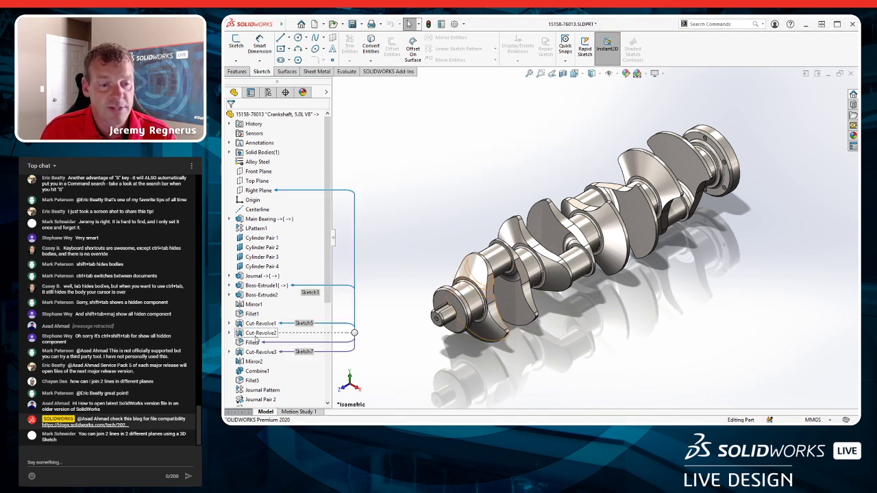
right_click(282, 115)
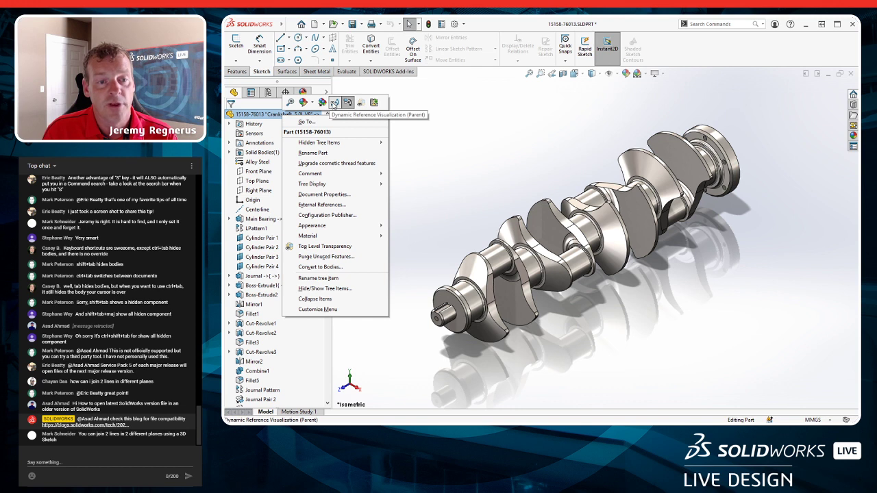
click(333, 102)
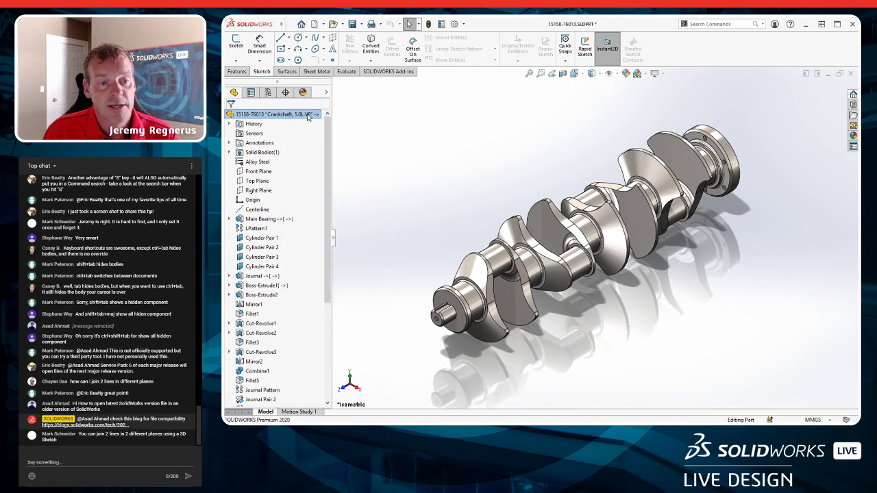
right_click(307, 114)
click(373, 101)
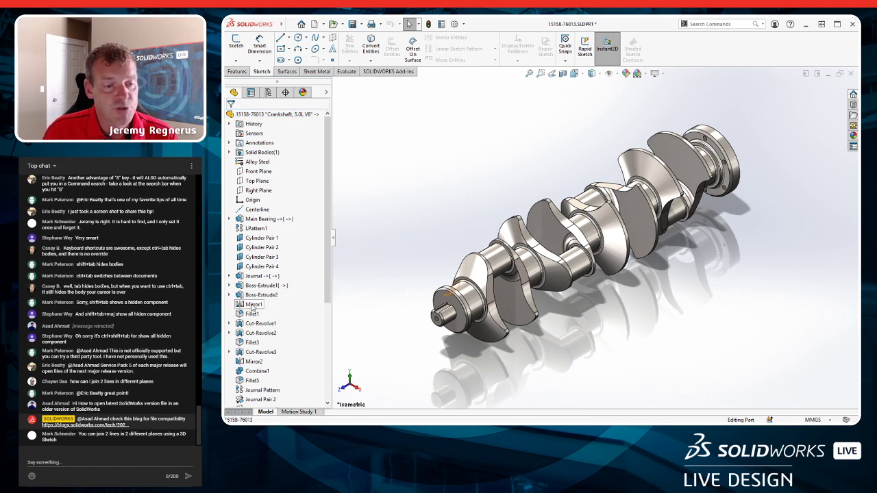
Review Mirror1's parent Boss-Extrude2 and children Fillet1, Cut-Revolve1, Cut-Revolve3, then close and save the part.
right_click(252, 306)
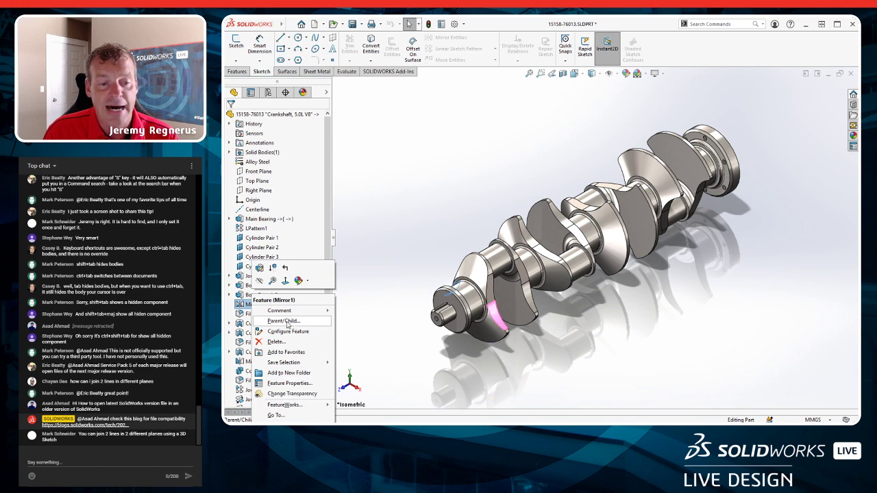
click(291, 322)
click(500, 196)
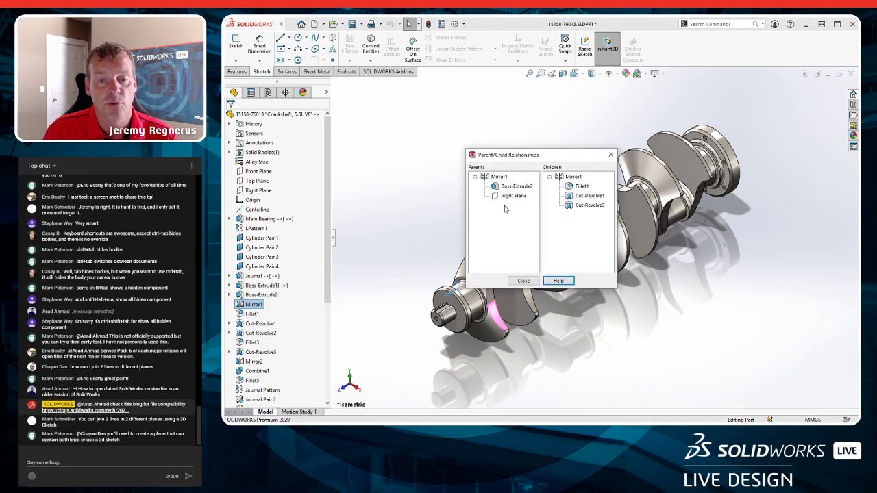
click(516, 186)
click(582, 186)
click(588, 196)
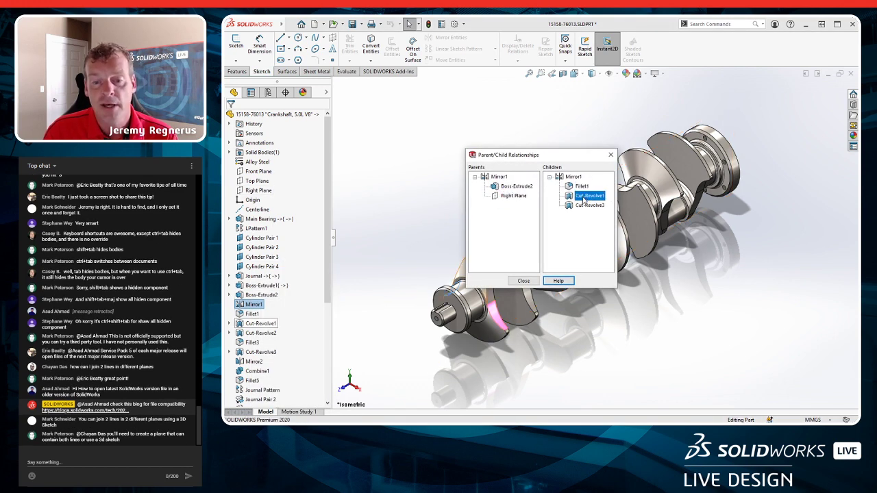
click(582, 187)
click(590, 205)
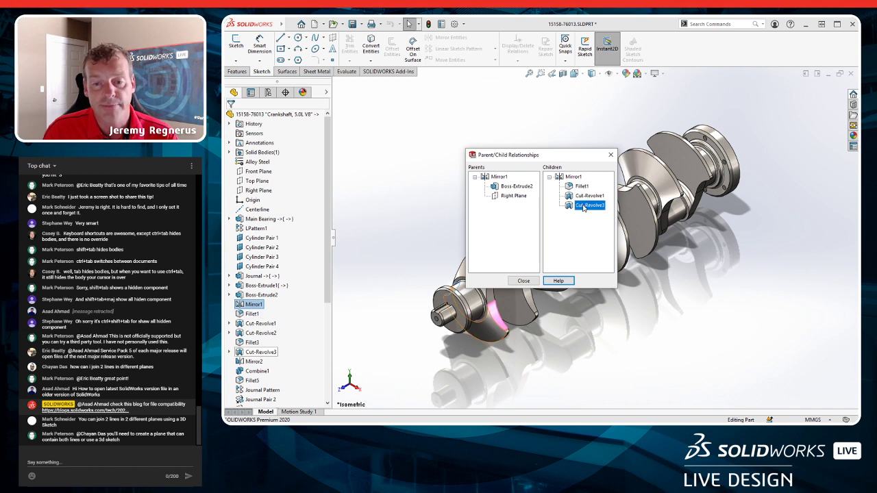
click(523, 281)
click(849, 74)
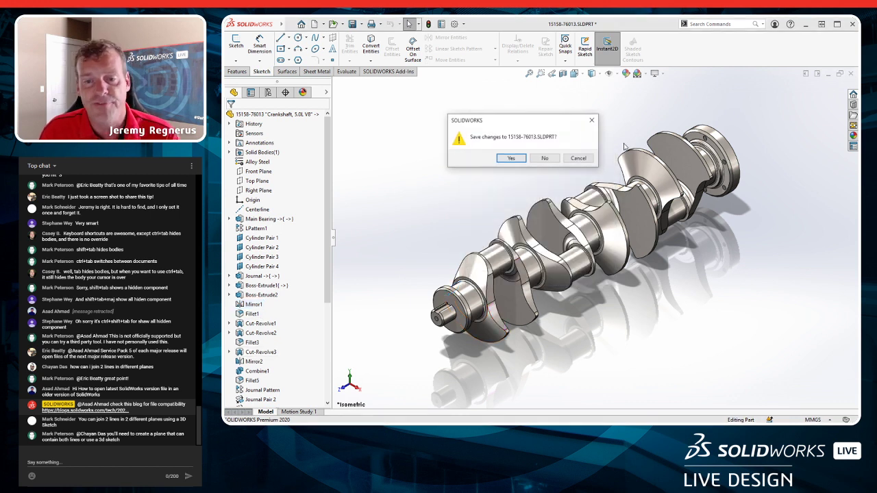
click(512, 159)
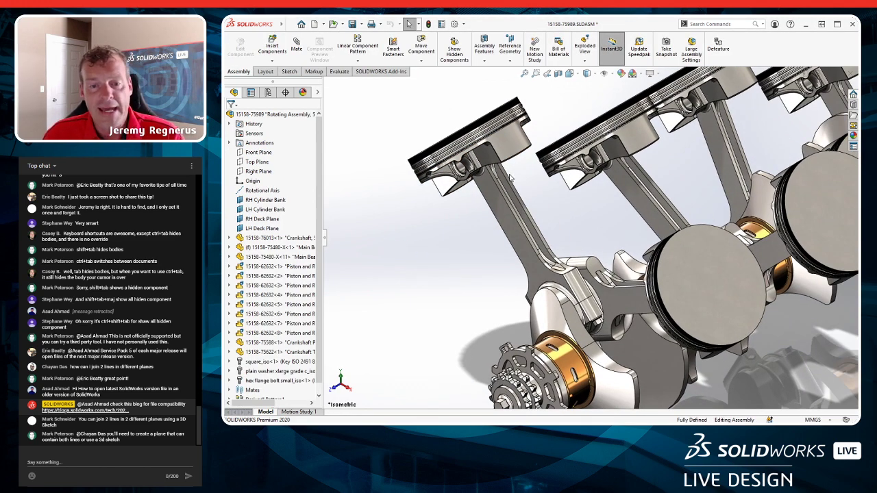
Orbit to the crankshaft gear end and locate Cut-Revolve1 in the tree from a face.
middle_drag(513, 205, 537, 259)
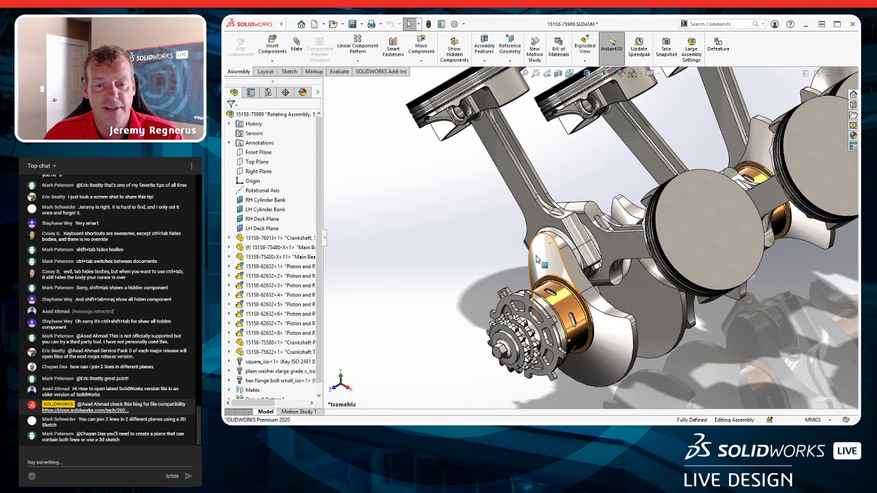
click(537, 259)
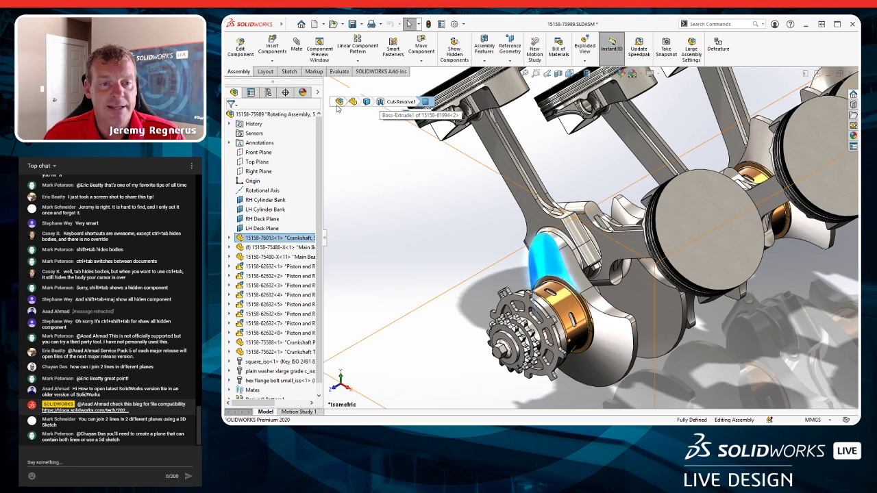
mouse_move(427, 105)
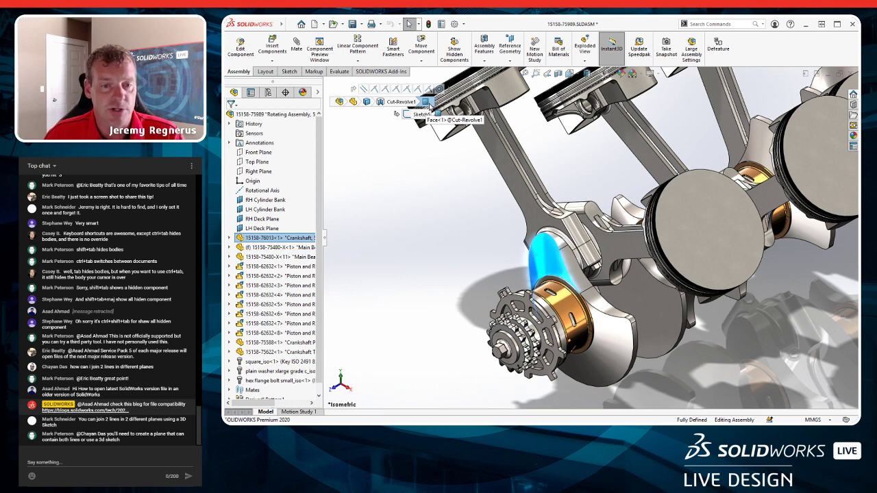
click(391, 104)
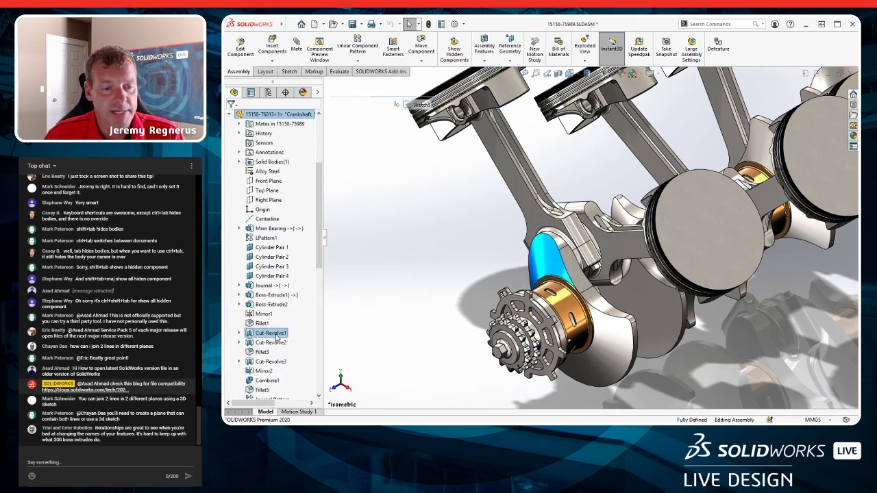
Pick the crankshaft and its Cut-Revolve1 feature from the breadcrumb and edit it in context.
click(368, 94)
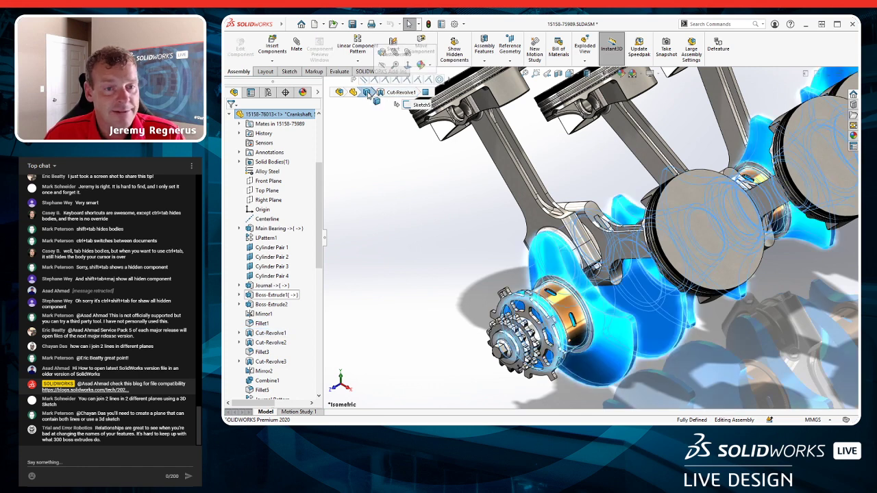
click(353, 94)
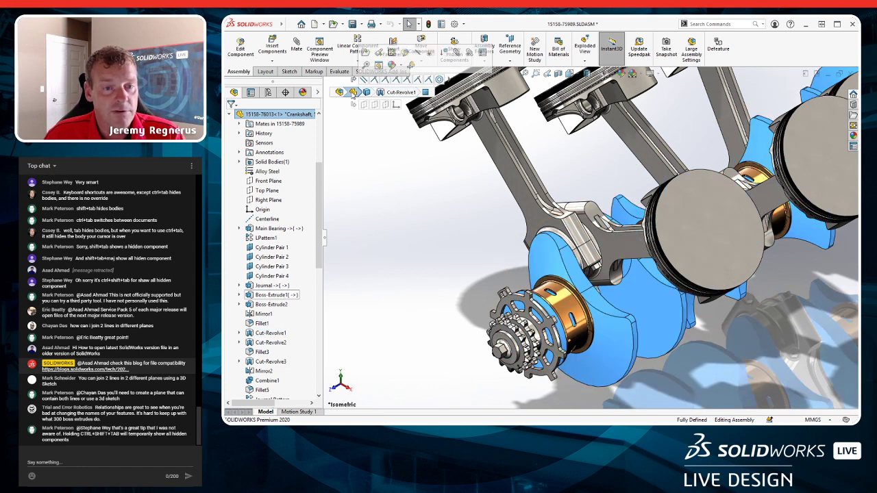
click(339, 93)
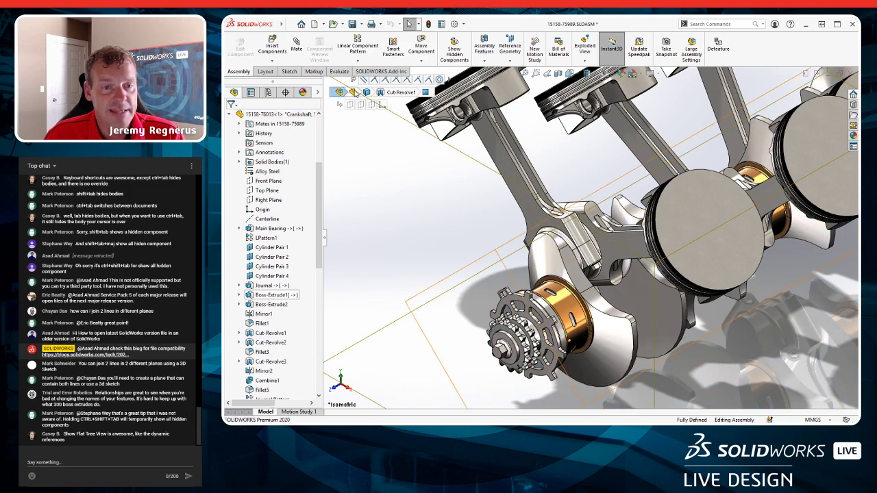
click(353, 93)
click(355, 95)
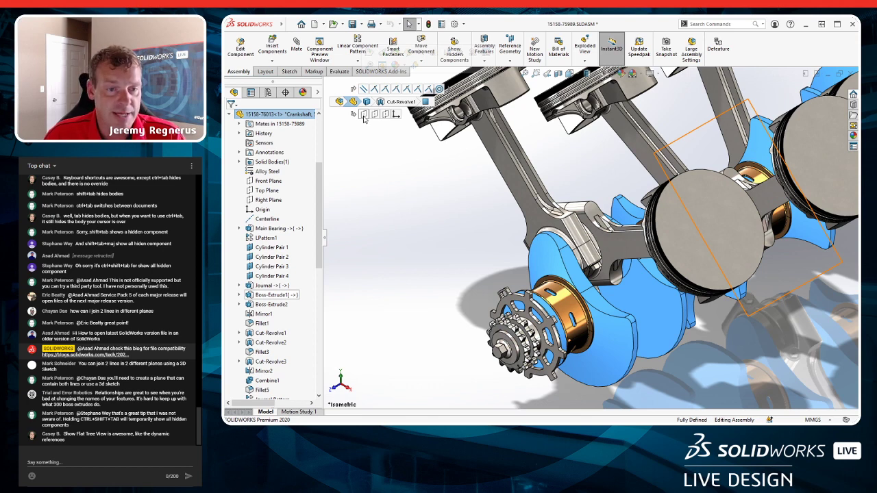
click(401, 102)
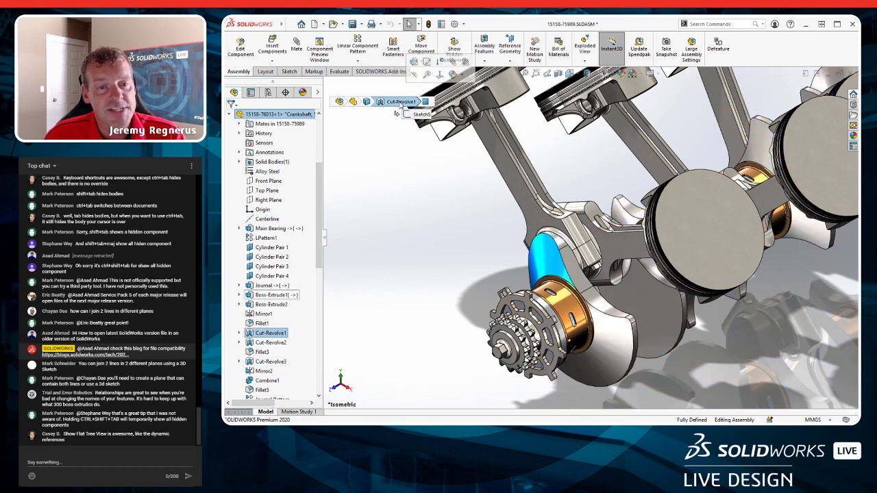
click(427, 62)
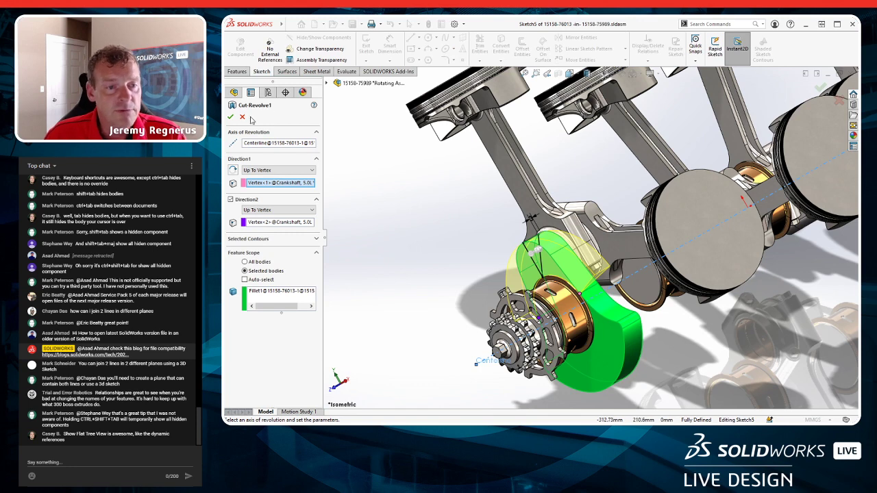
Cancel the Cut-Revolve1 edit without changes, staying in Edit Component mode.
click(242, 117)
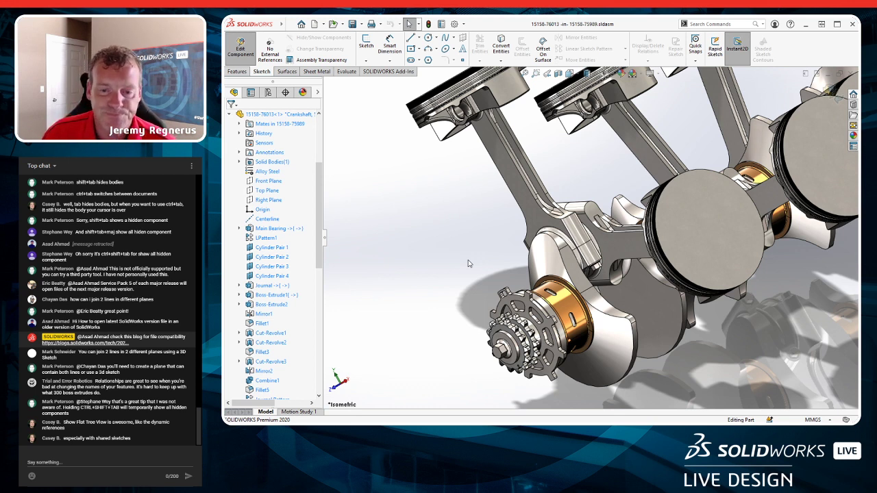
Select crankshaft faces created by Cut-Revolve1 to identify the feature.
click(548, 264)
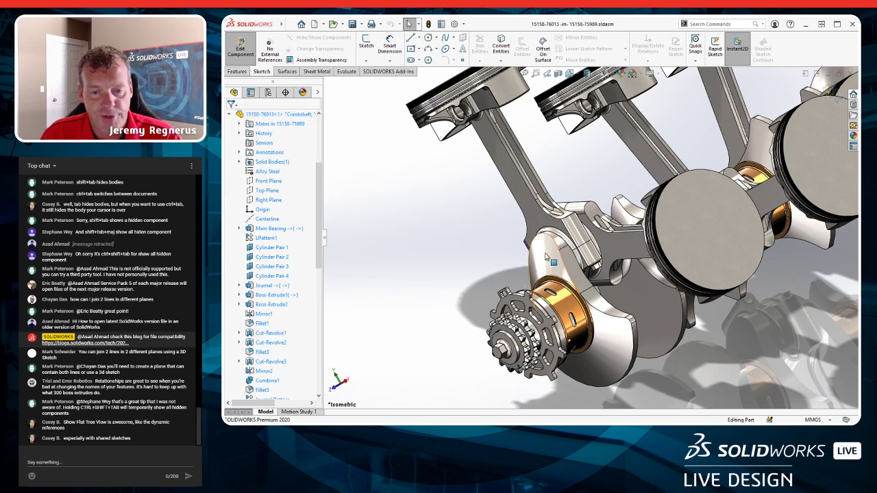
click(546, 255)
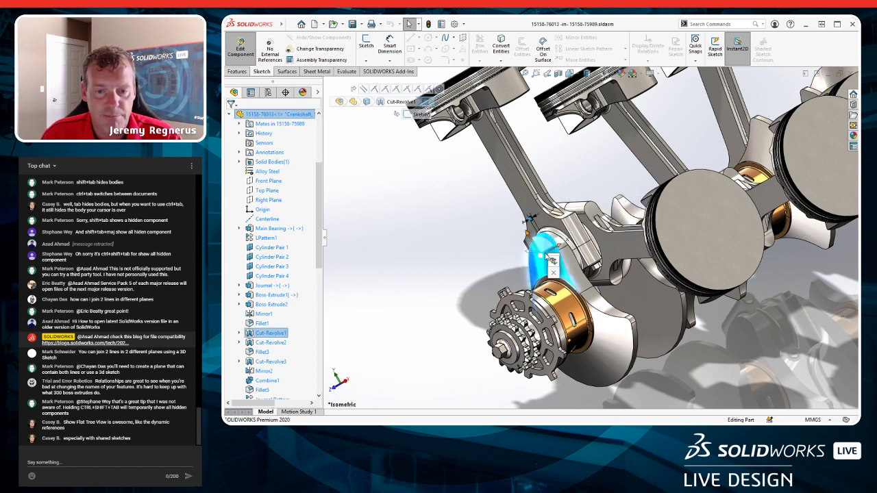
click(546, 258)
click(540, 260)
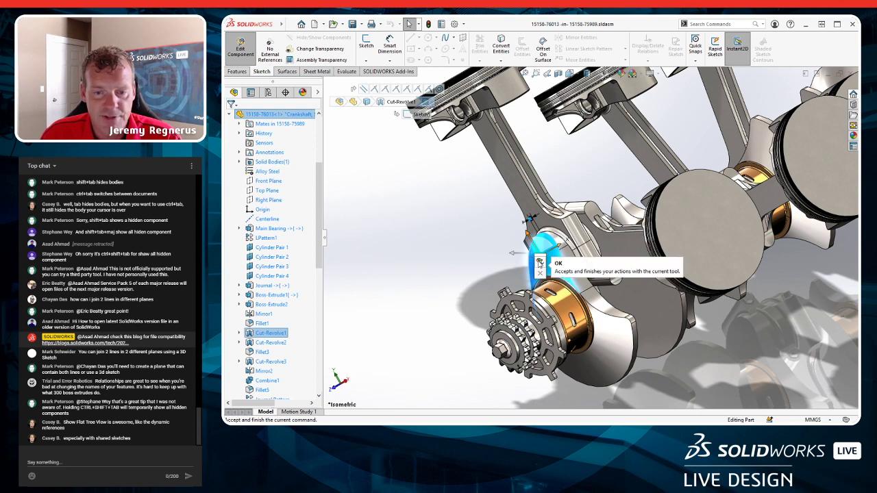
click(540, 263)
click(545, 268)
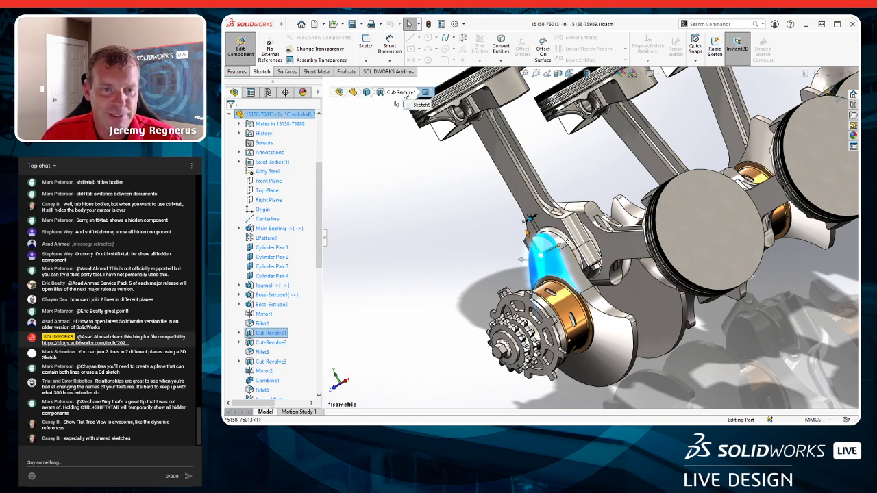
Clear the face selection and bring up the Features commands in the CommandManager.
key(Escape)
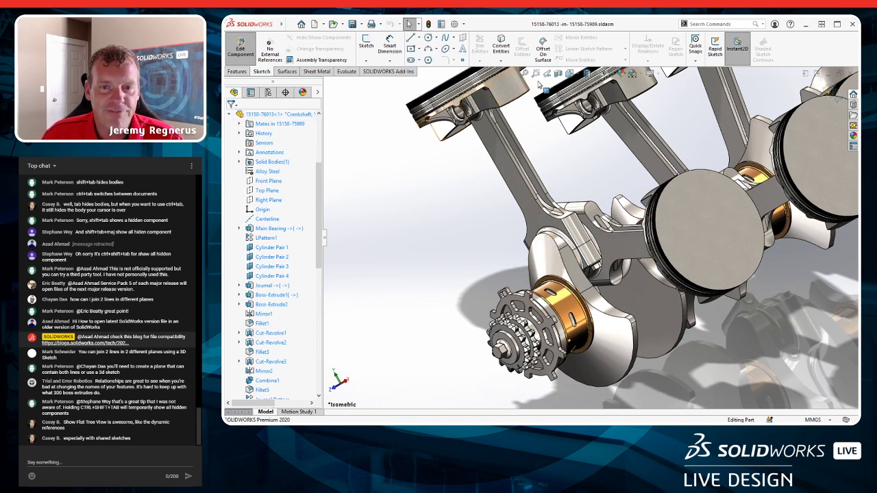
click(543, 250)
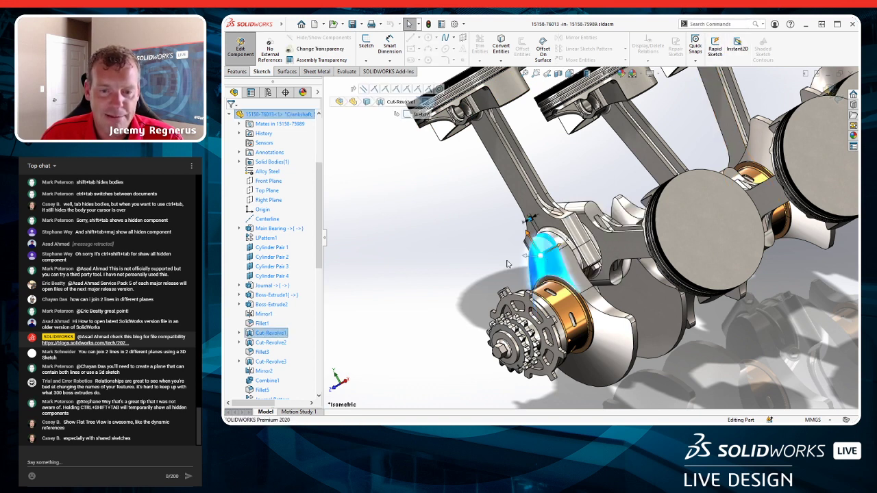
click(472, 243)
click(547, 255)
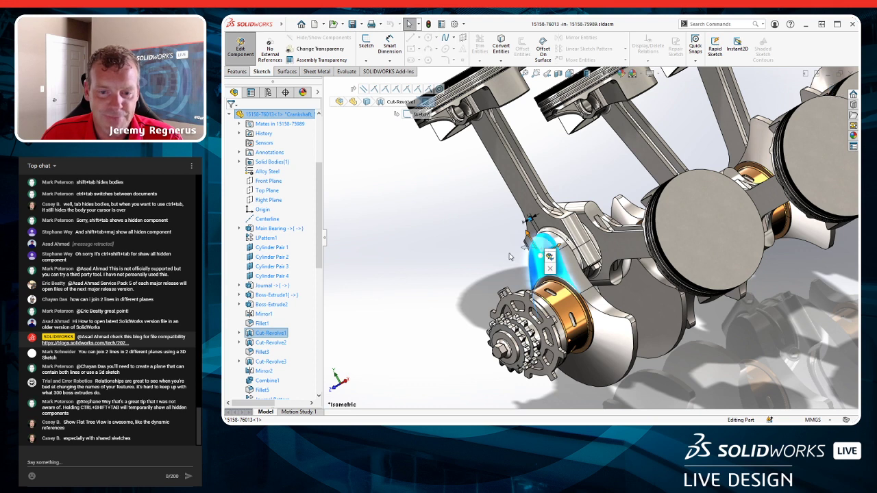
click(442, 220)
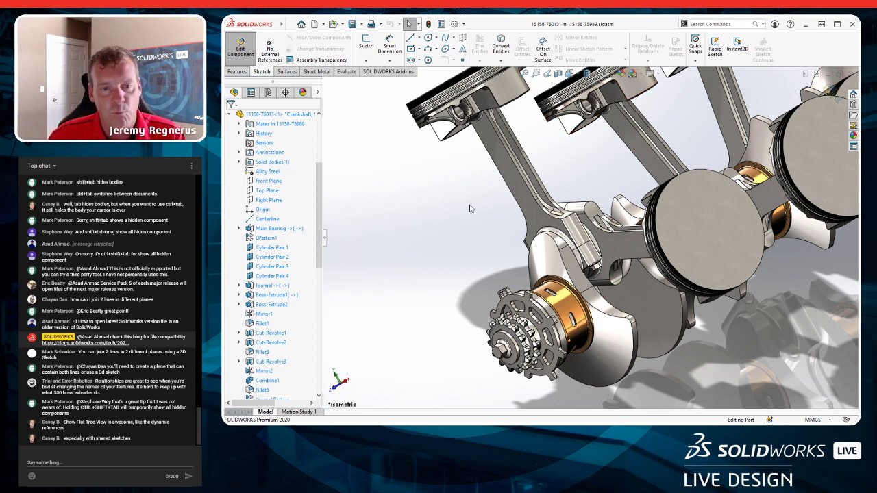
click(237, 71)
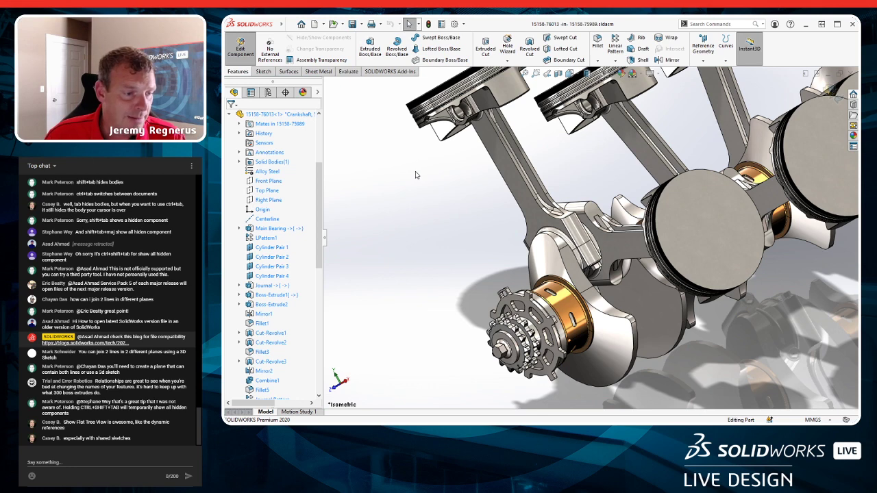
Open the crankshaft part in its own window and roll it back to just after Cut-Revolve3.
click(274, 113)
click(286, 110)
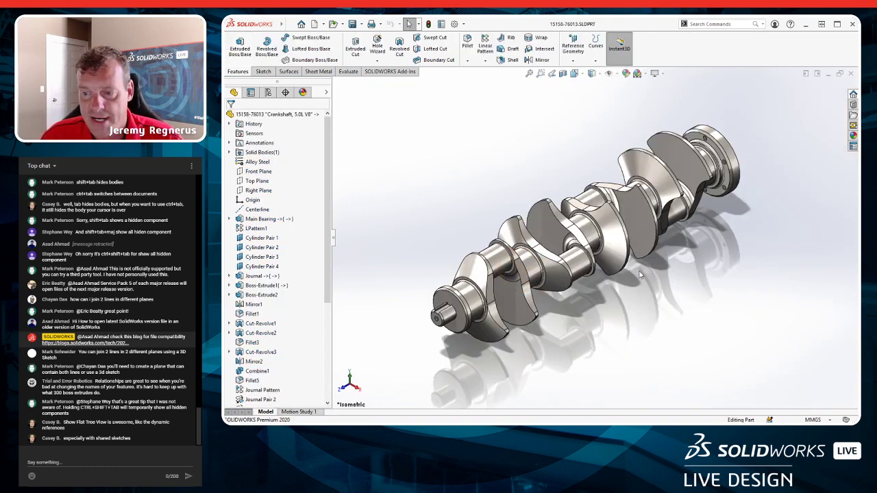
ctrl+middle_drag(648, 311, 609, 295)
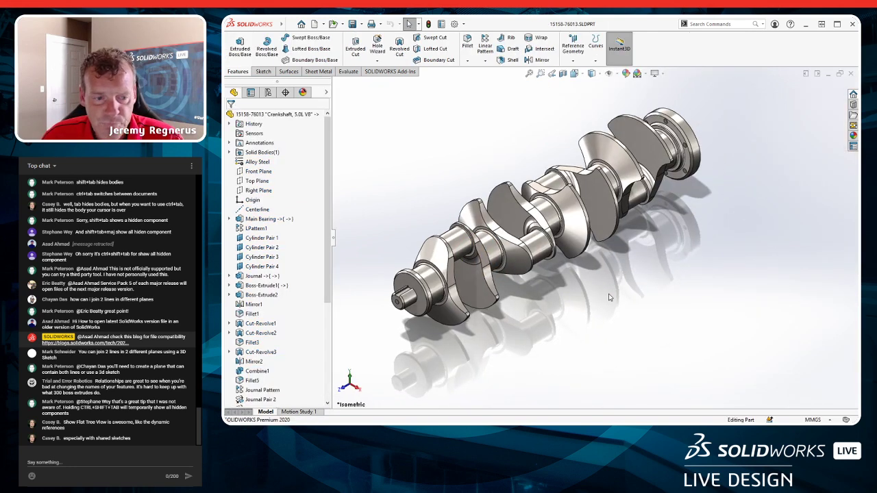
scroll(284, 342, down, 5)
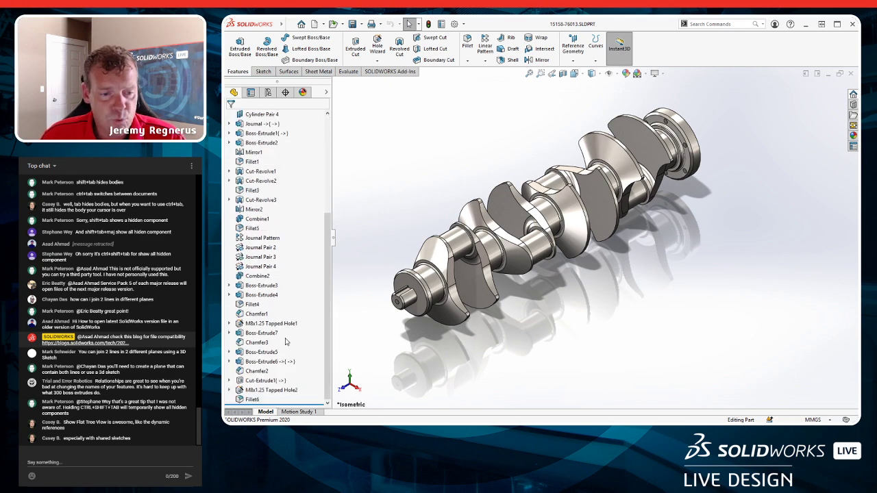
drag(308, 404, 303, 204)
scroll(472, 250, down, 3)
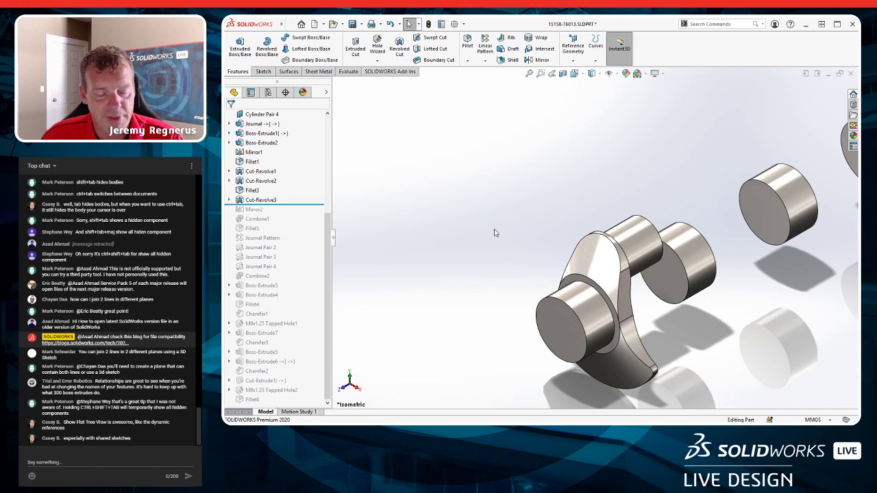
scroll(585, 223, up, 2)
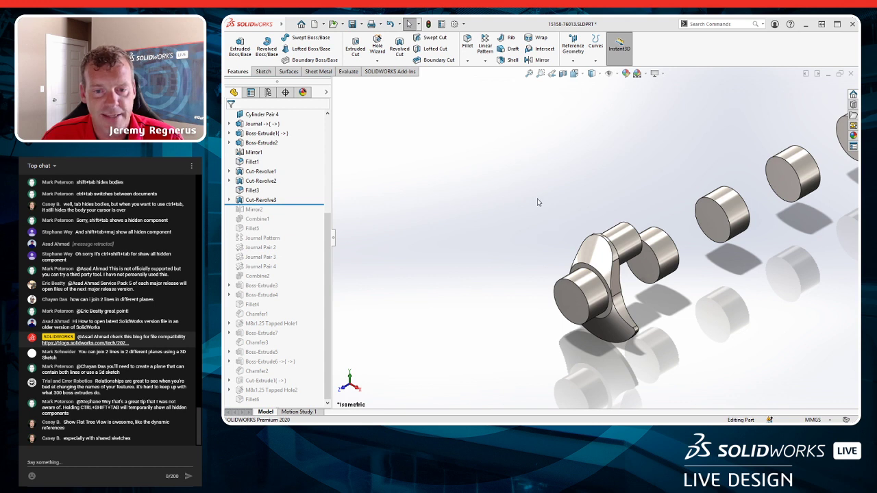
ctrl+middle_drag(568, 218, 515, 211)
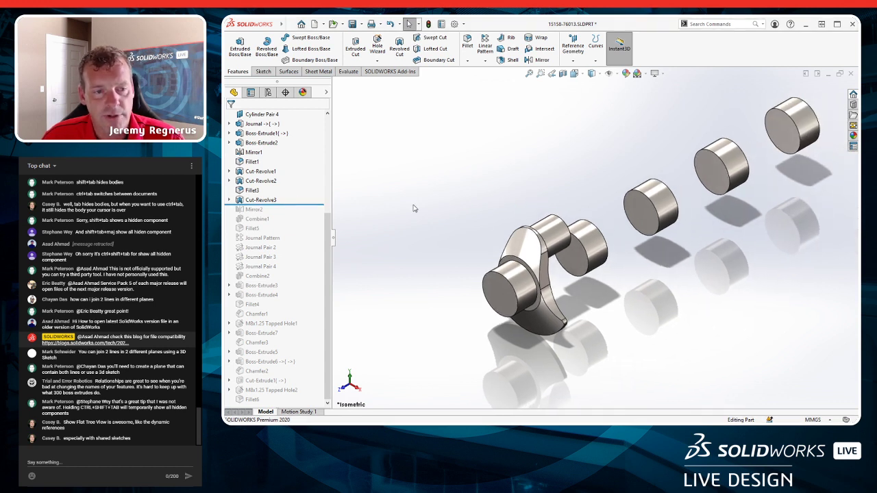
scroll(586, 209, down, 2)
scroll(266, 187, up, 5)
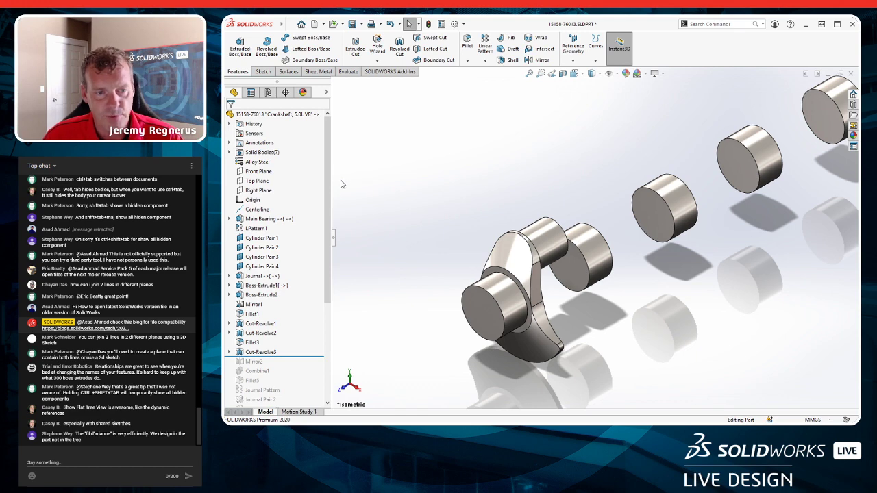
Expand Solid Bodies(7) and highlight Main Bearing, LPattern1[1]–[4] and Journal in turn.
click(229, 152)
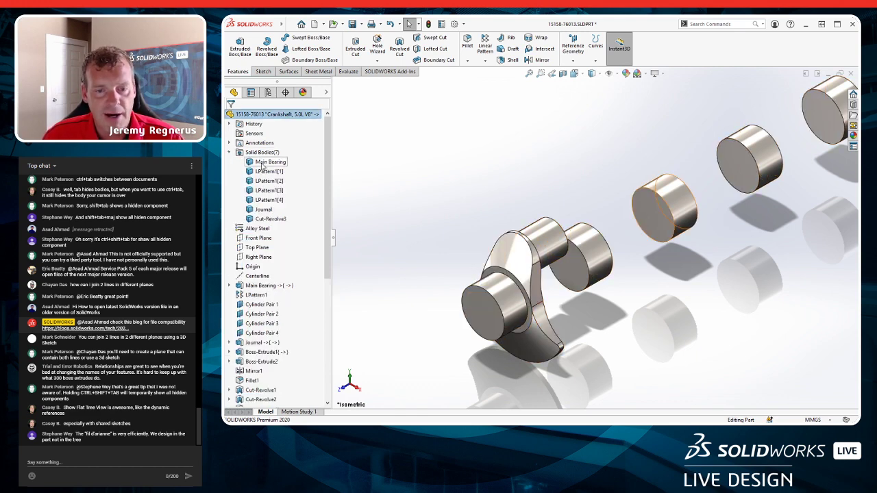
click(270, 162)
middle_drag(521, 206, 484, 178)
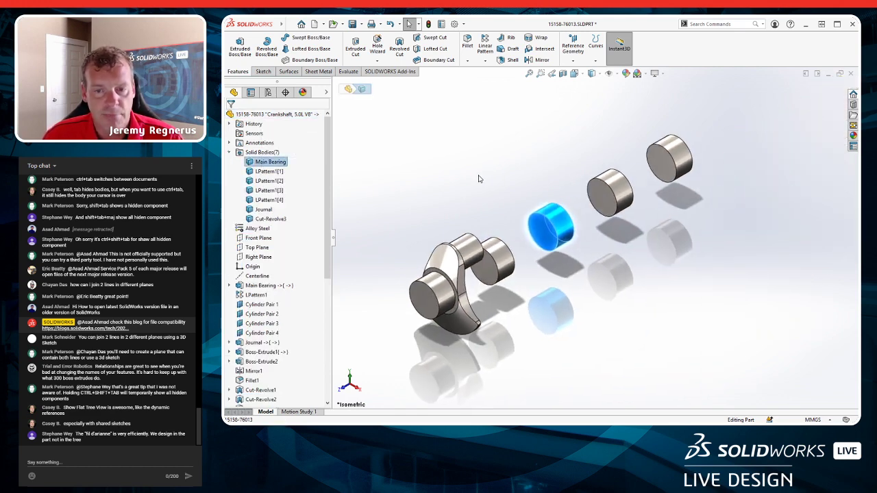
click(269, 171)
click(268, 181)
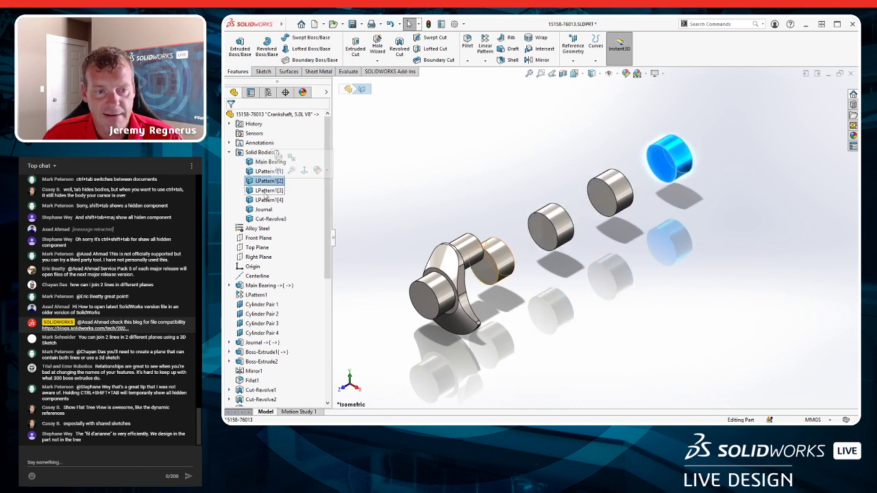
click(268, 191)
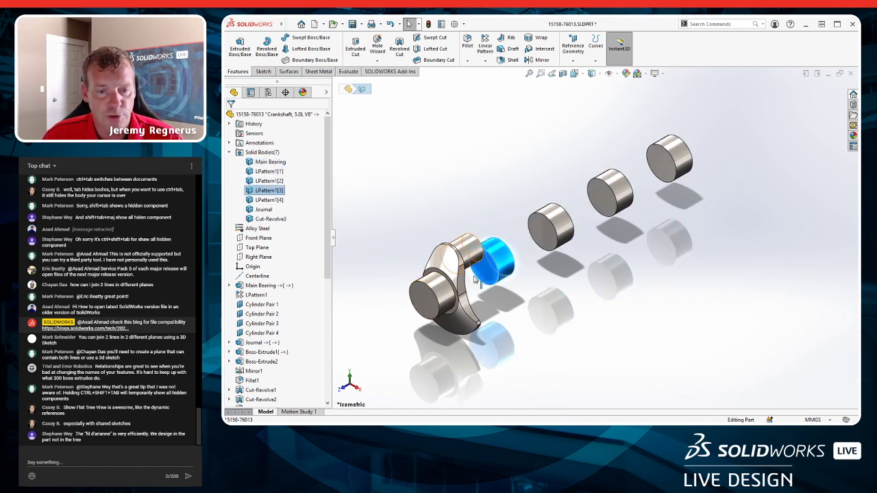
click(269, 200)
click(264, 209)
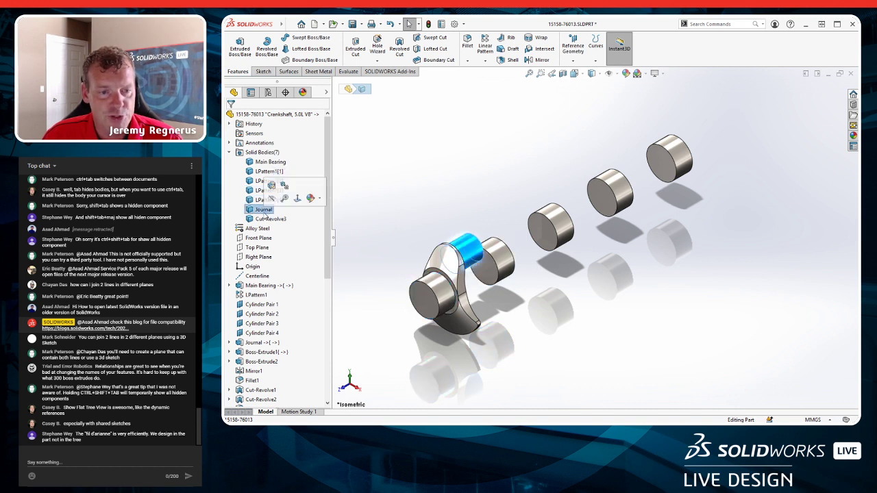
click(400, 234)
ctrl+middle_drag(400, 233, 457, 213)
scroll(575, 226, down, 4)
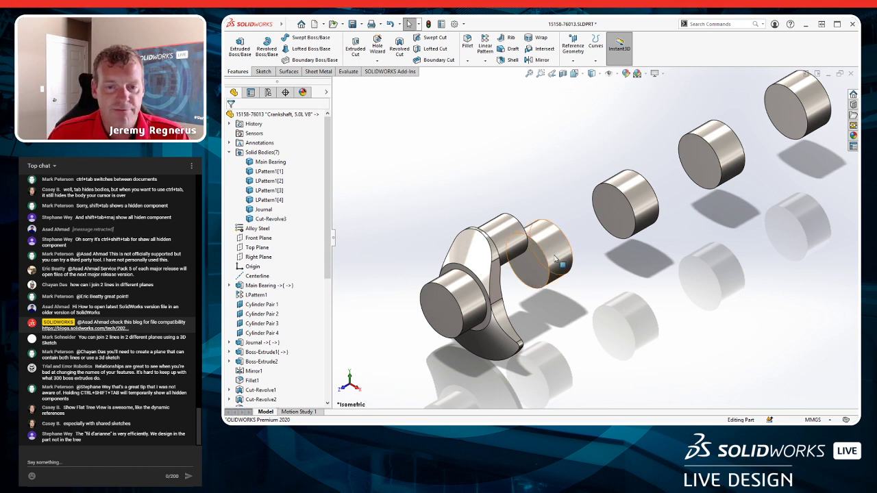
Hide the crank web and loose cylinder bodies with Tab, restoring some with Shift+Tab.
key(Tab)
key(Tab)
key(Tab)
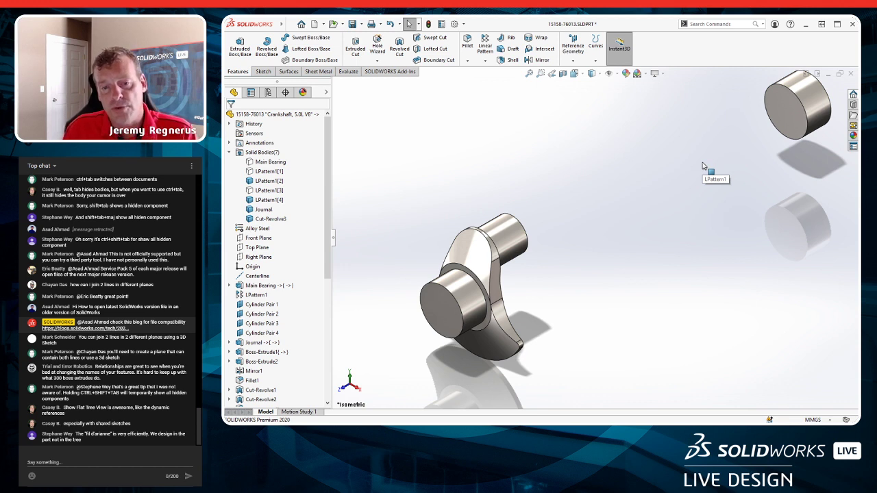
key(shift+Tab)
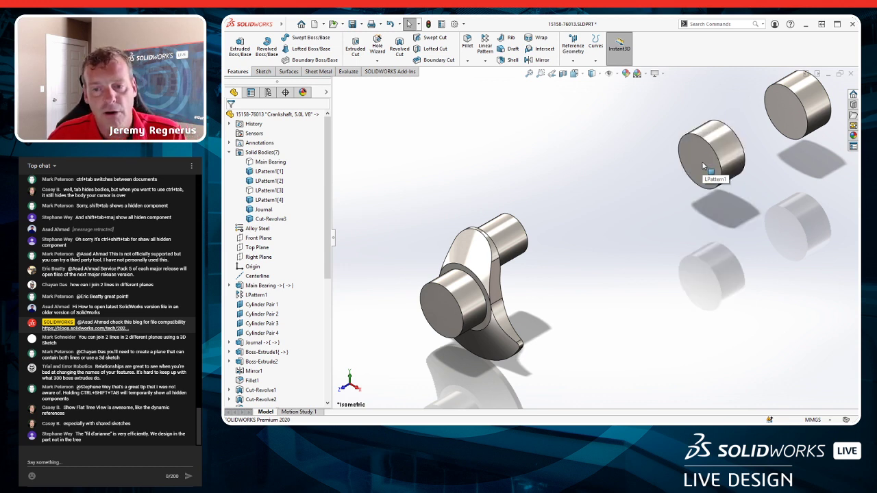
key(shift+Tab)
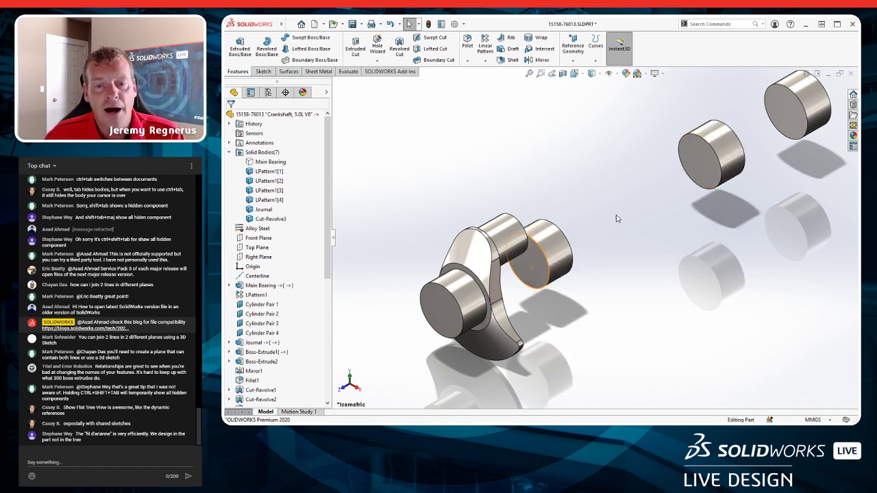
key(shift+Tab)
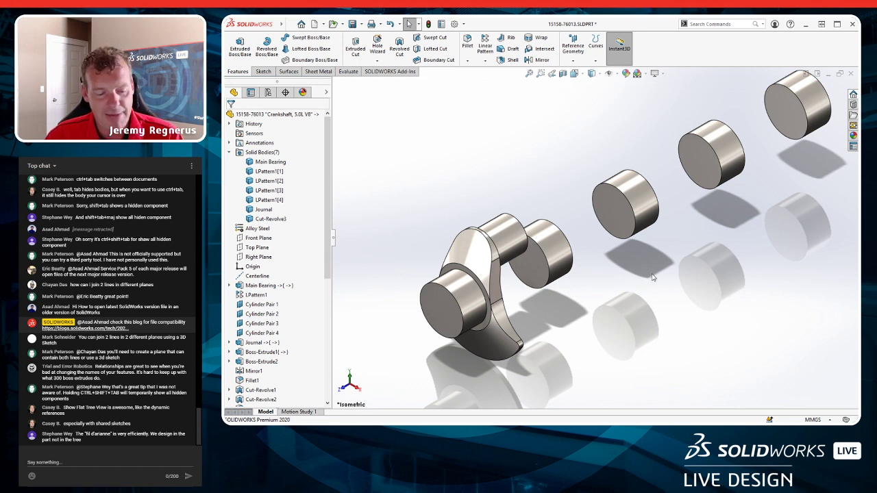
key(Tab)
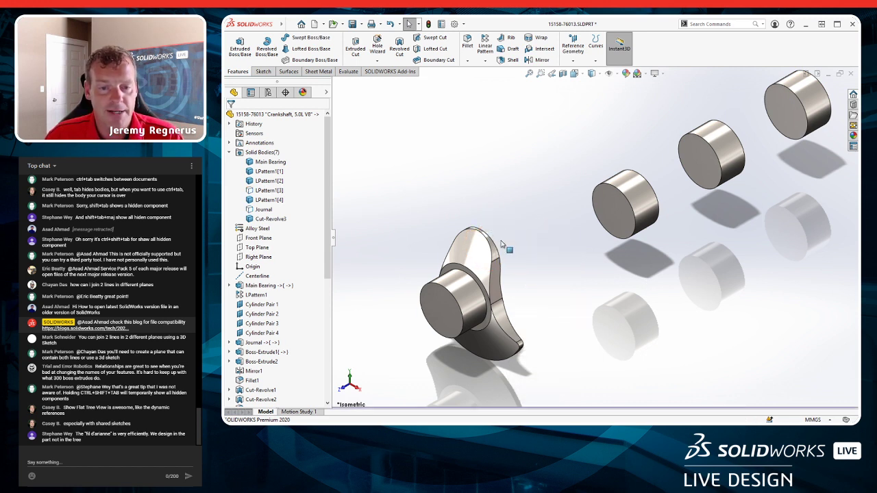
key(Tab)
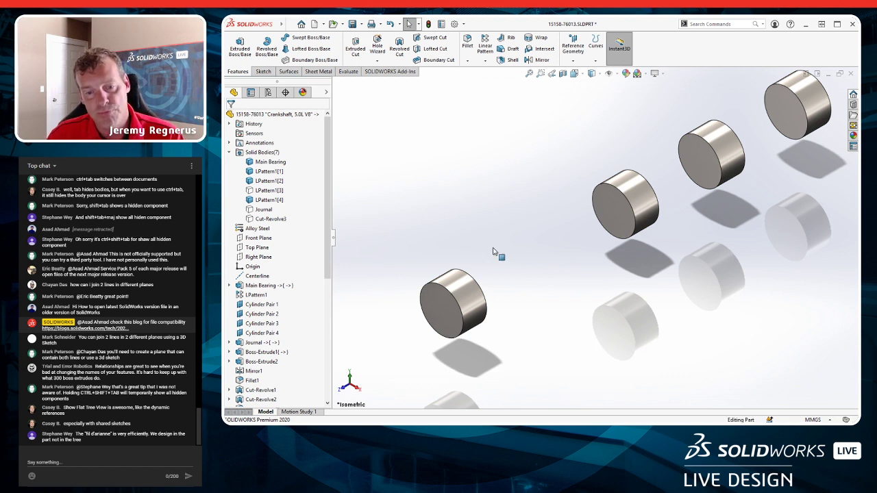
key(shift+Tab)
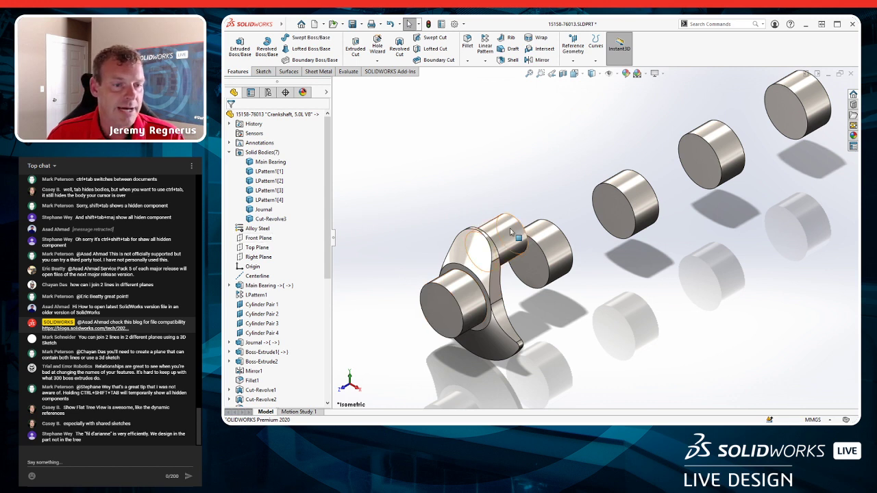
key(Tab)
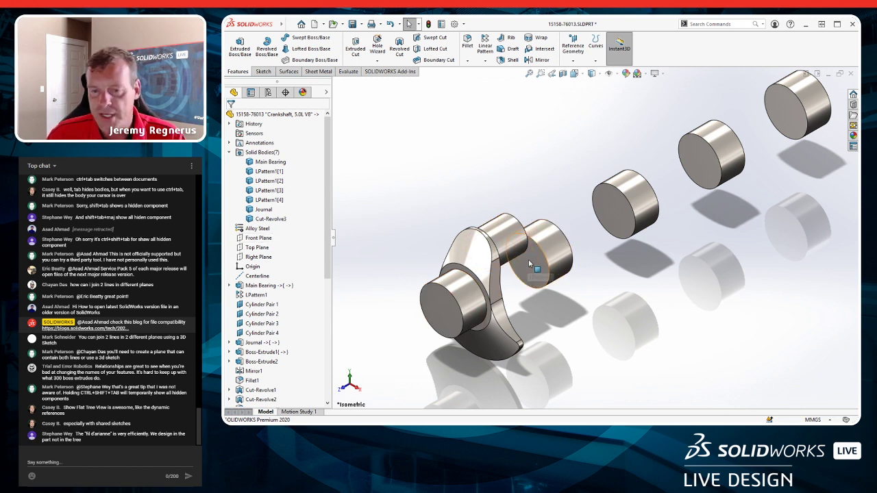
key(Tab)
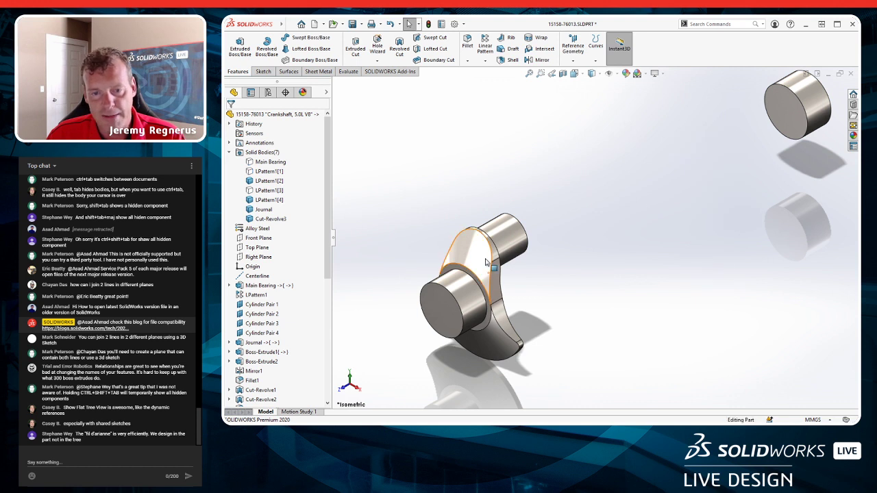
key(Tab)
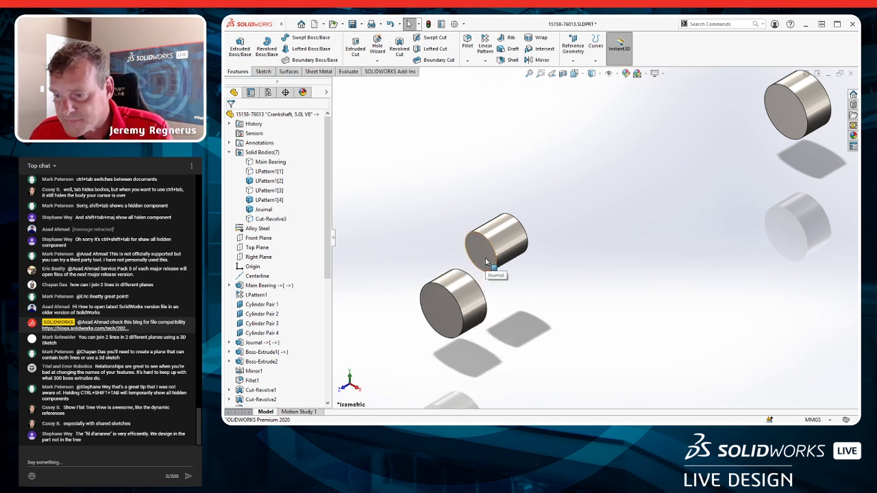
Hide and then show all bodies from the Solid Bodies folder menu, then deselect.
right_click(257, 154)
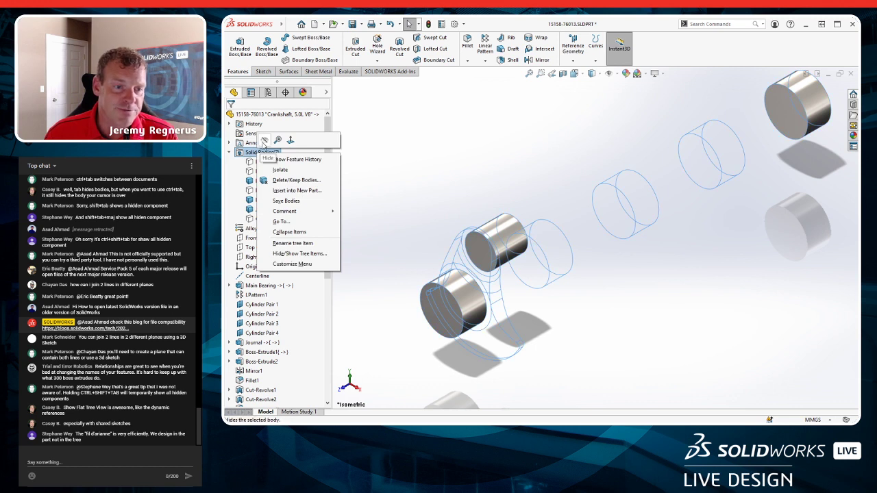
click(269, 141)
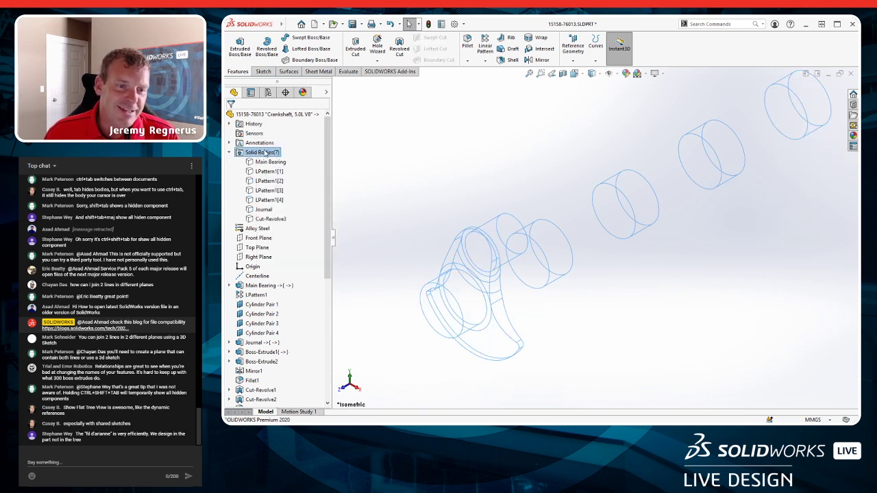
right_click(262, 152)
click(266, 141)
click(433, 159)
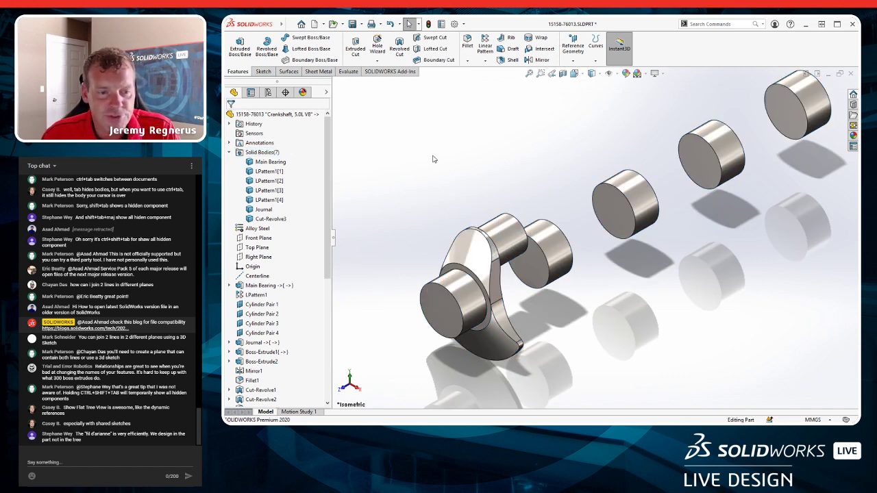
click(229, 153)
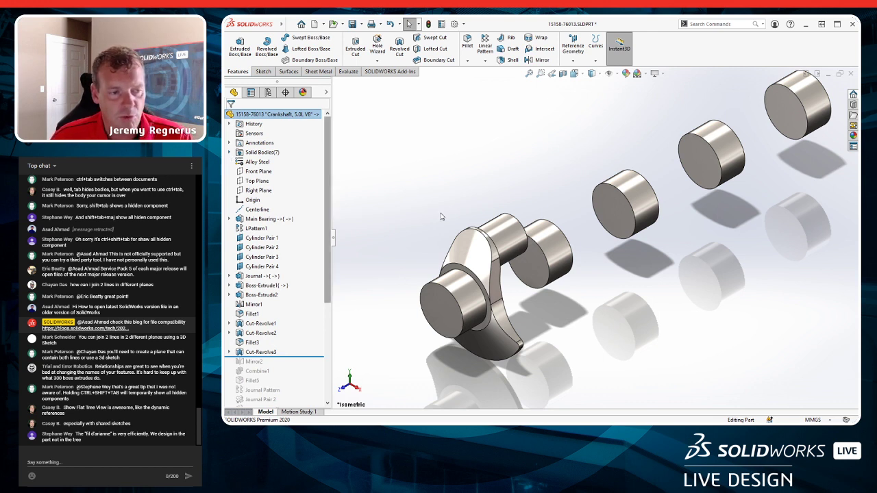
middle_drag(442, 217, 457, 294)
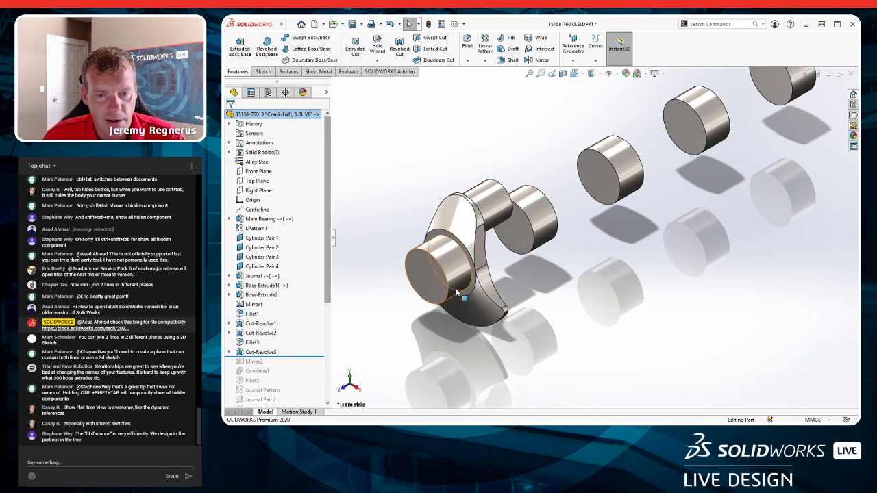
ctrl+middle_drag(528, 280, 544, 281)
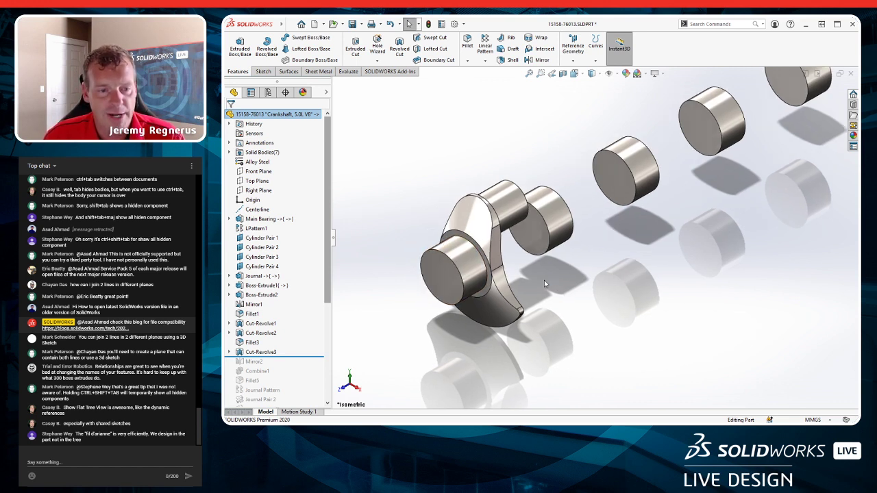
click(229, 295)
click(266, 304)
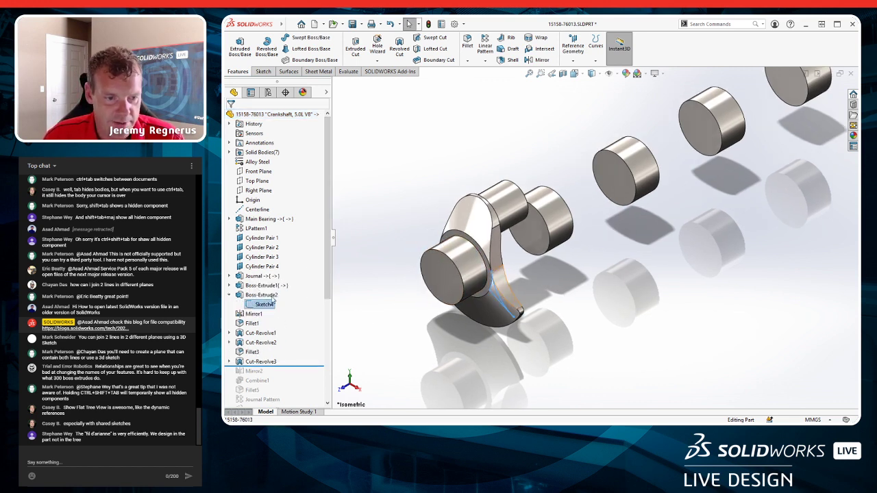
click(229, 285)
click(264, 295)
click(348, 333)
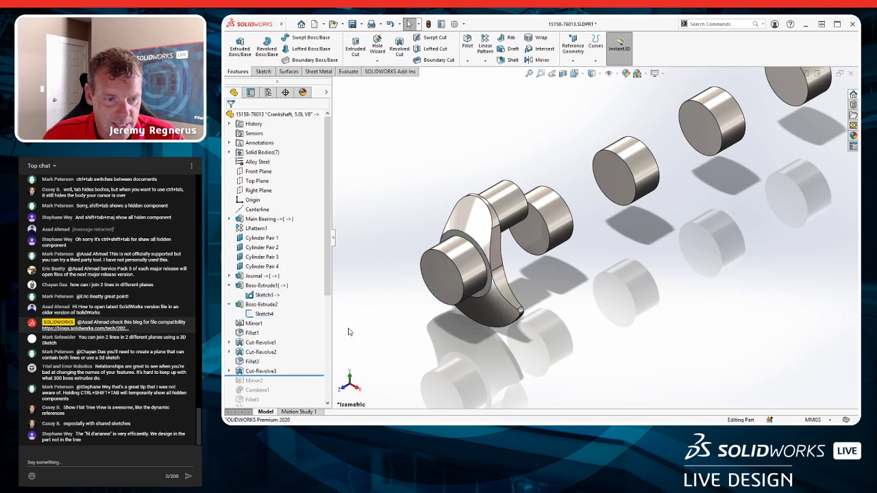
mouse_move(302, 376)
mouse_down()
mouse_move(307, 298)
mouse_move(310, 375)
mouse_up()
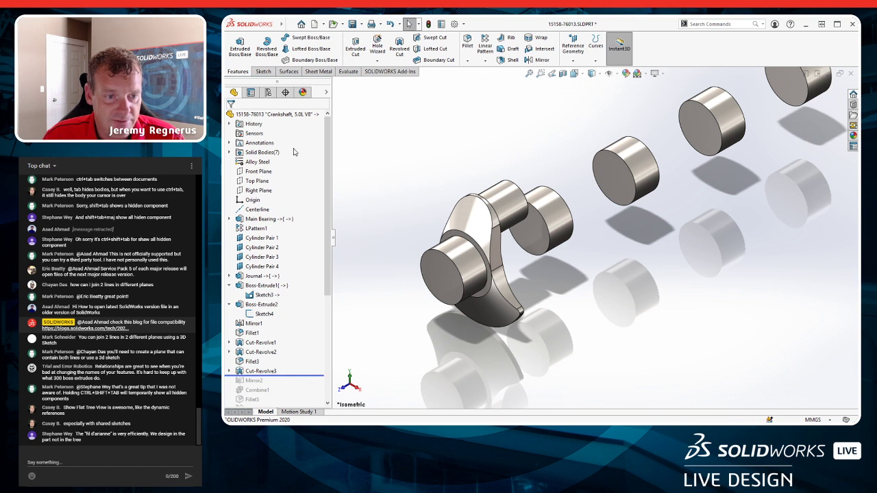
right_click(302, 113)
key(Escape)
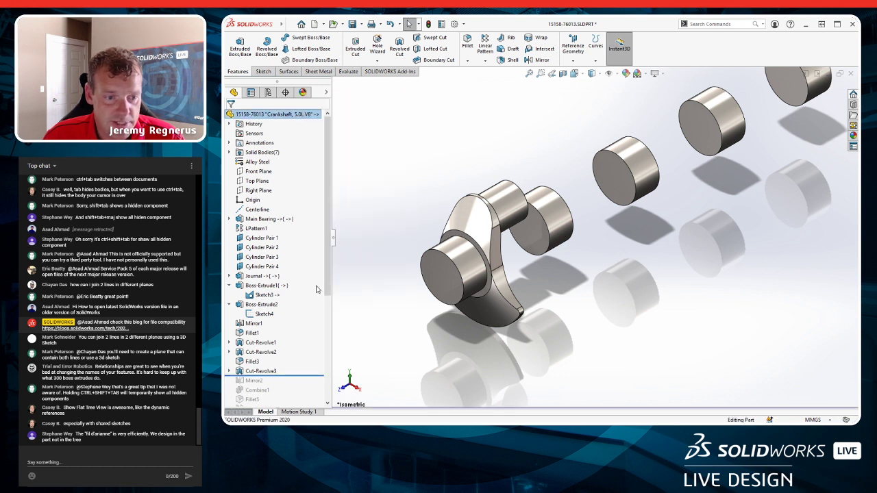
mouse_move(257, 302)
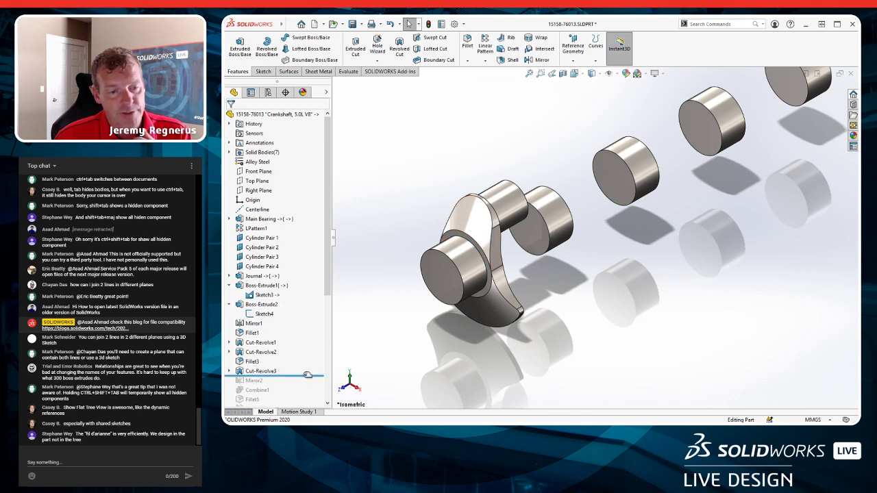
click(264, 294)
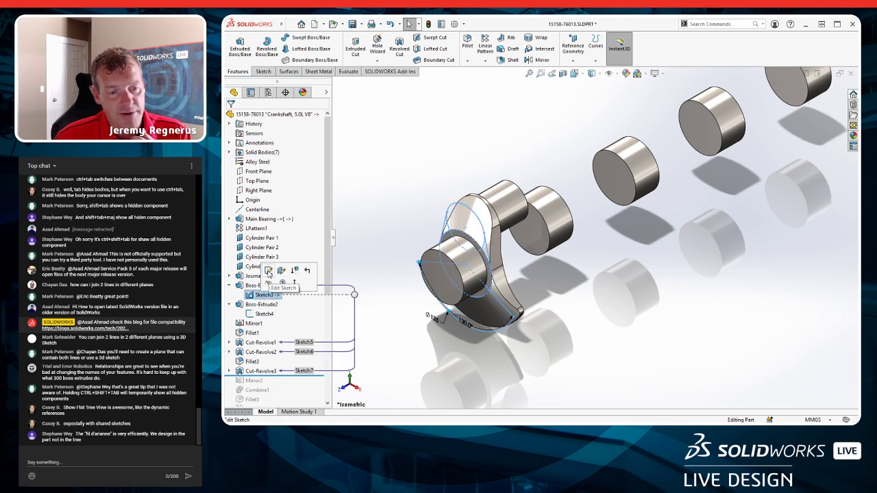
click(268, 272)
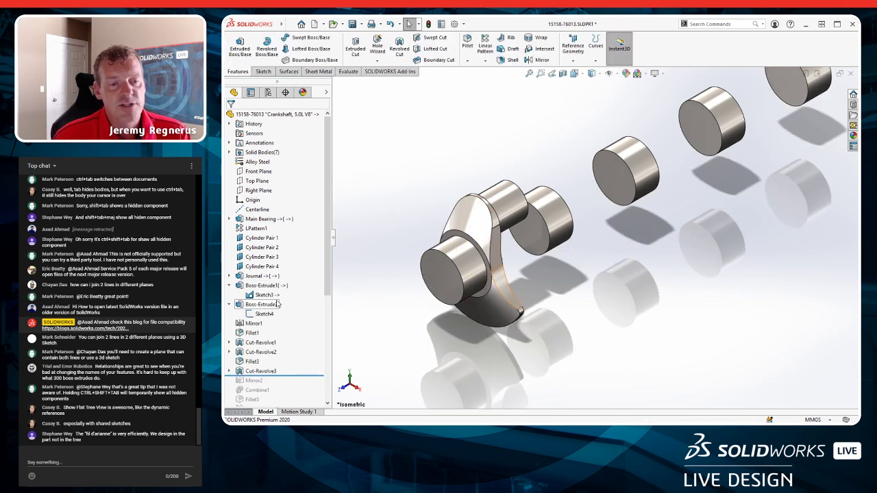
mouse_move(278, 304)
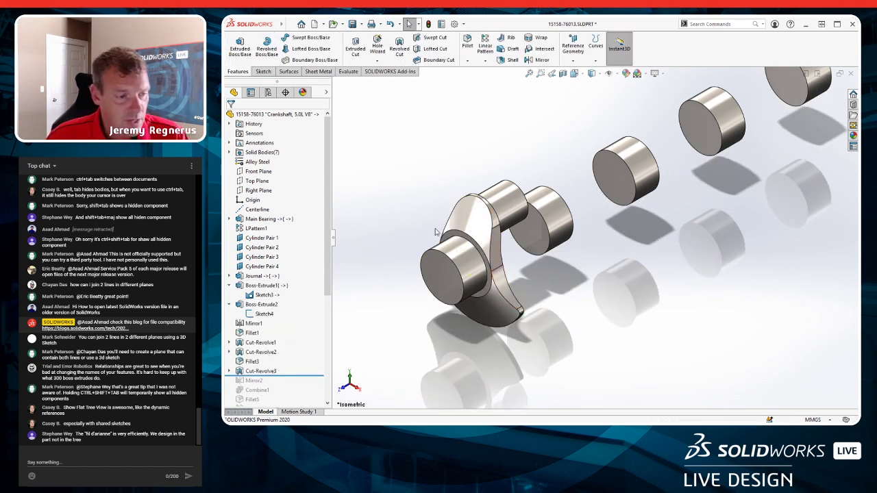
right_click(274, 114)
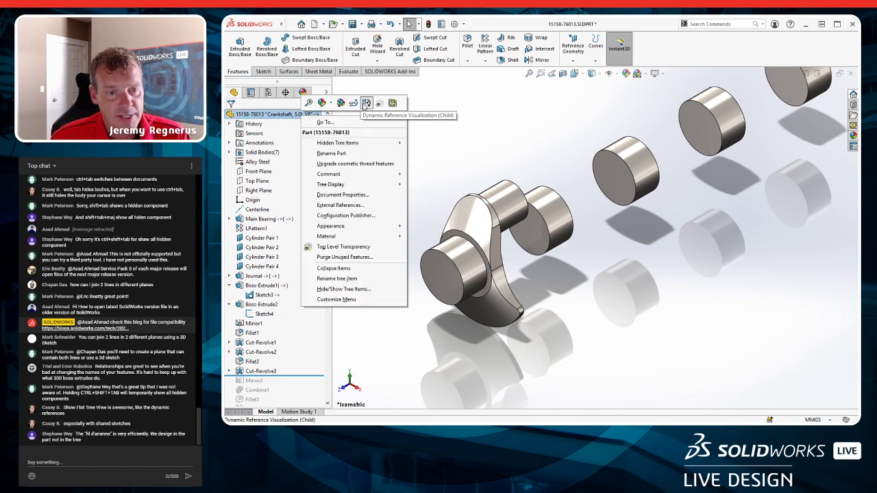
key(Escape)
right_click(278, 116)
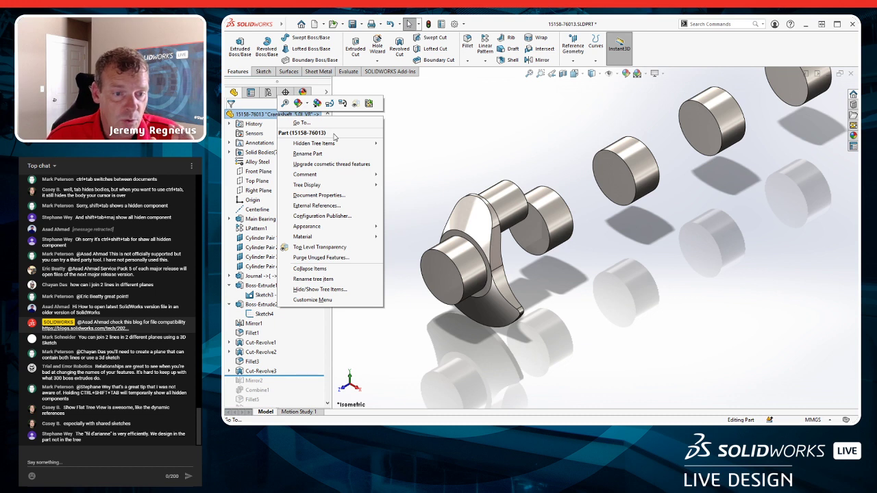
mouse_move(335, 187)
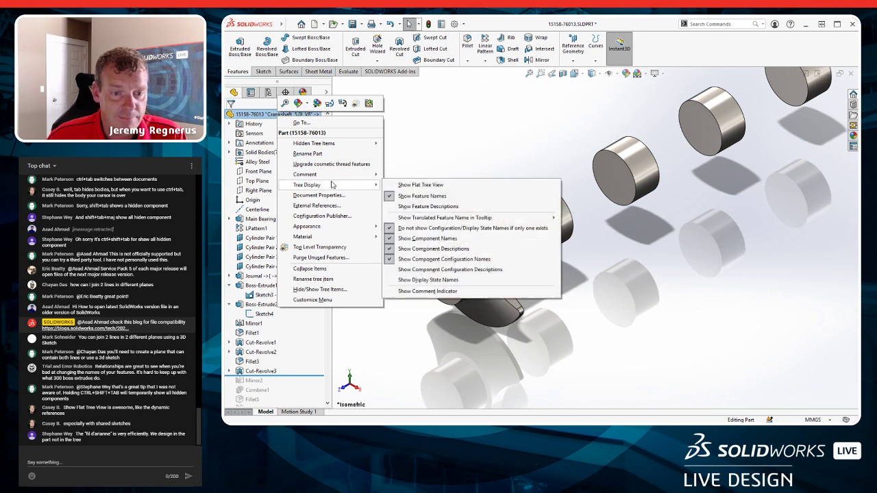
click(399, 187)
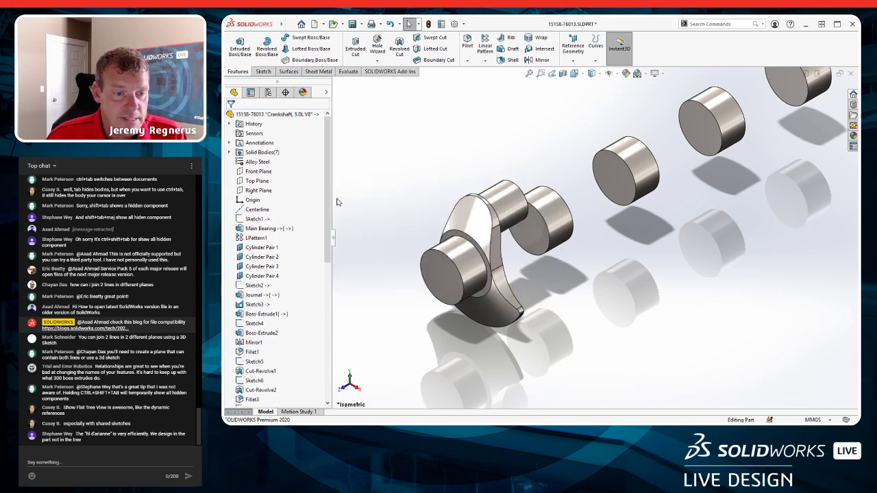
drag(329, 196, 331, 249)
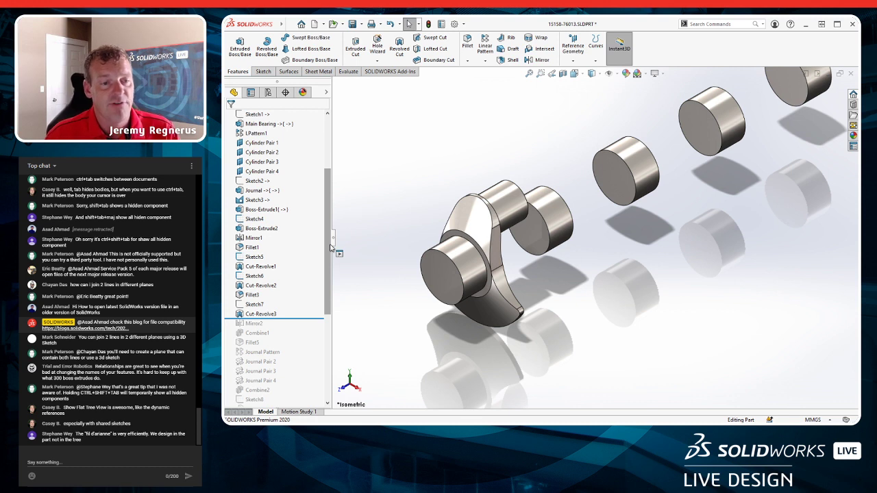
click(251, 182)
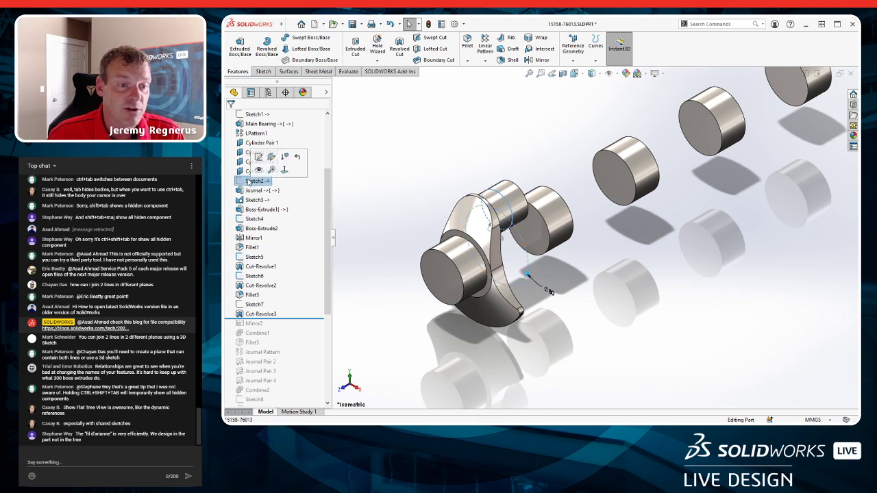
scroll(315, 196, up, 3)
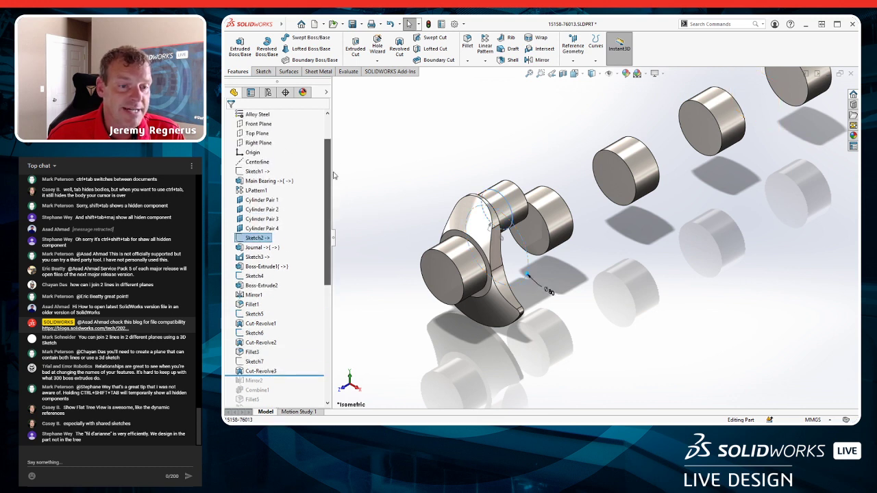
scroll(315, 160, up, 2)
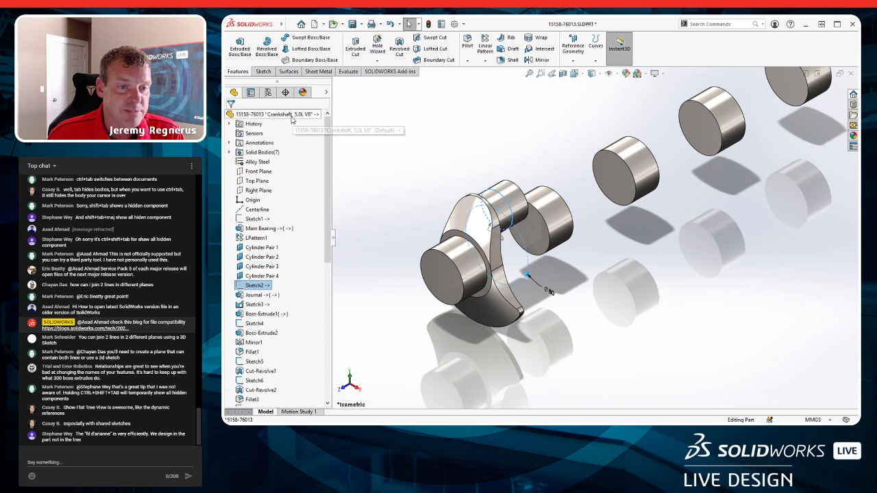
right_click(293, 114)
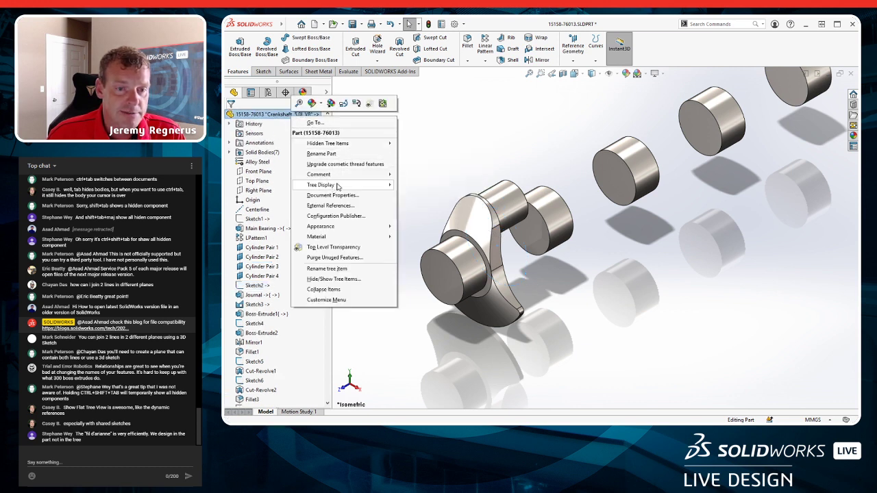
click(439, 185)
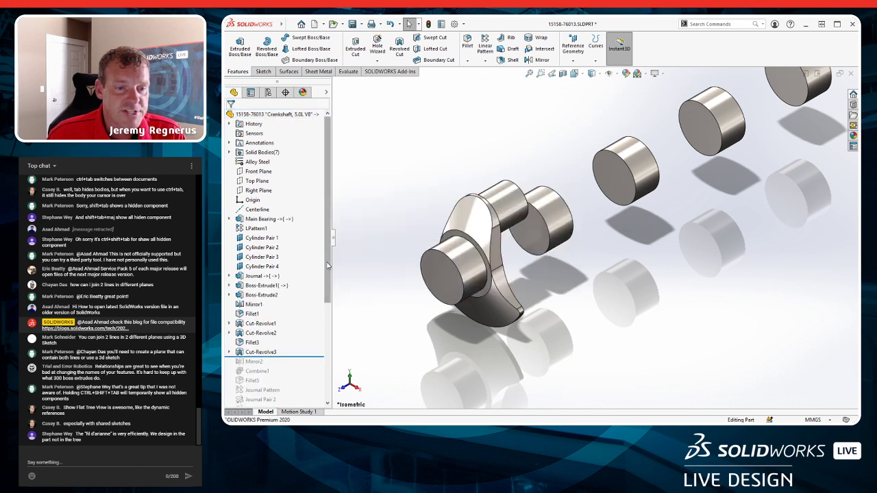
scroll(329, 264, down, 2)
Expand Cut-Revolve3 down to Journal to reveal Sketches 7 through 2, selecting Sketch2.
click(229, 295)
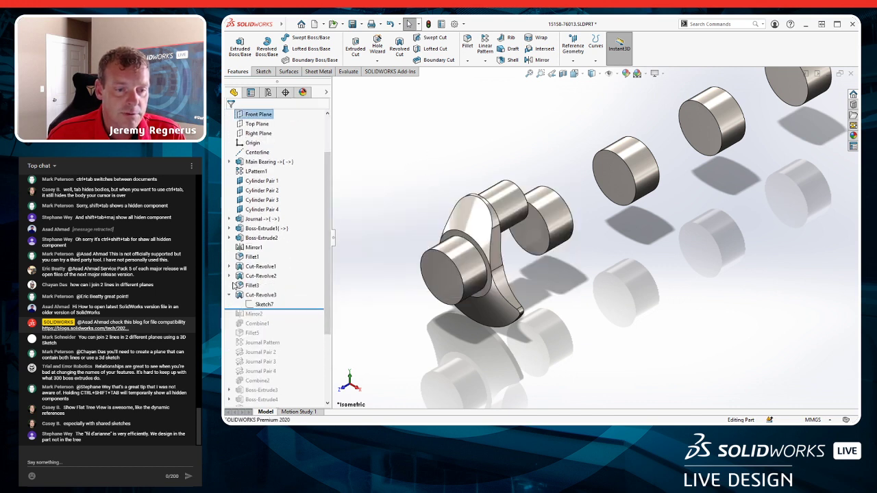
click(229, 276)
click(229, 267)
click(228, 238)
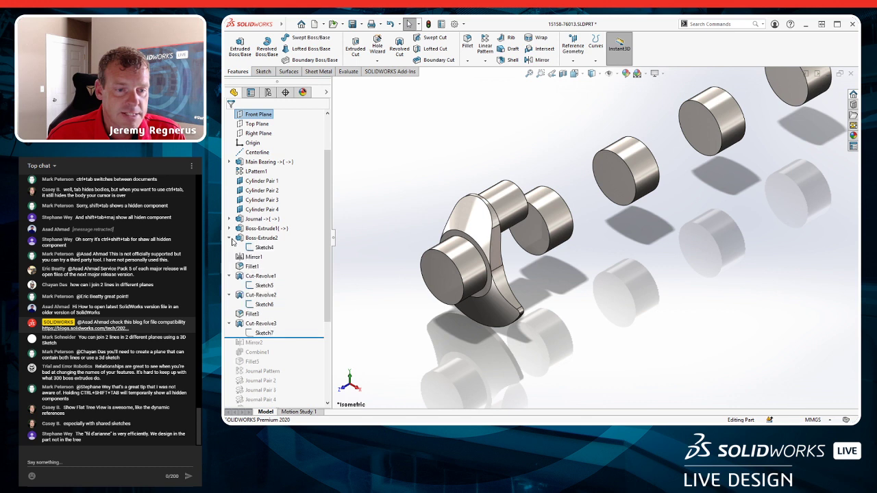
click(229, 228)
click(229, 218)
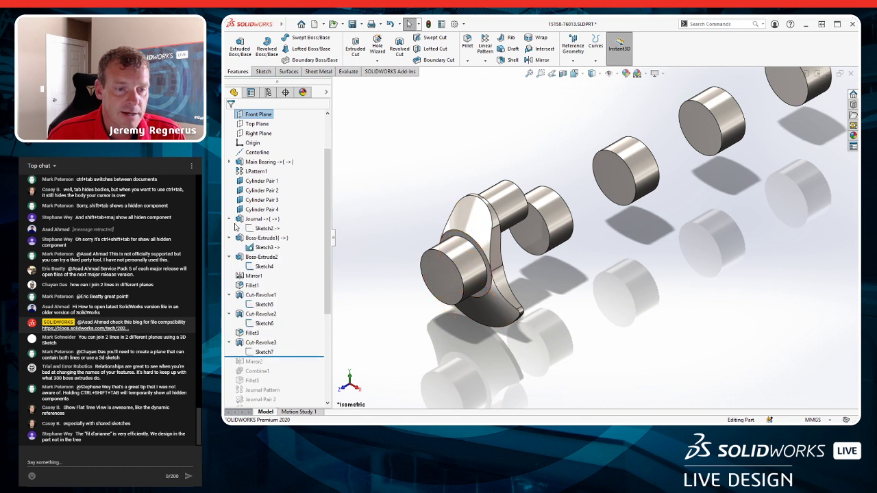
click(254, 228)
Collapse those features again, leaving only Journal expanded to show Sketch2.
click(229, 218)
click(229, 228)
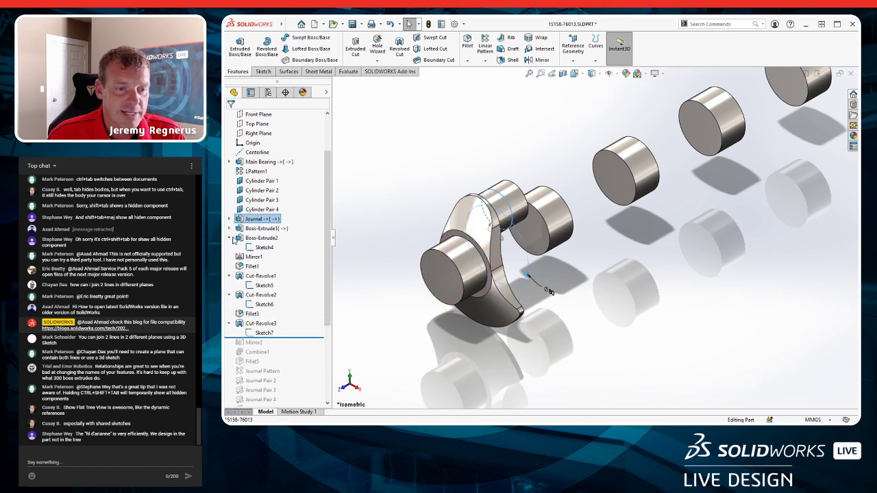
click(229, 237)
click(229, 265)
click(228, 275)
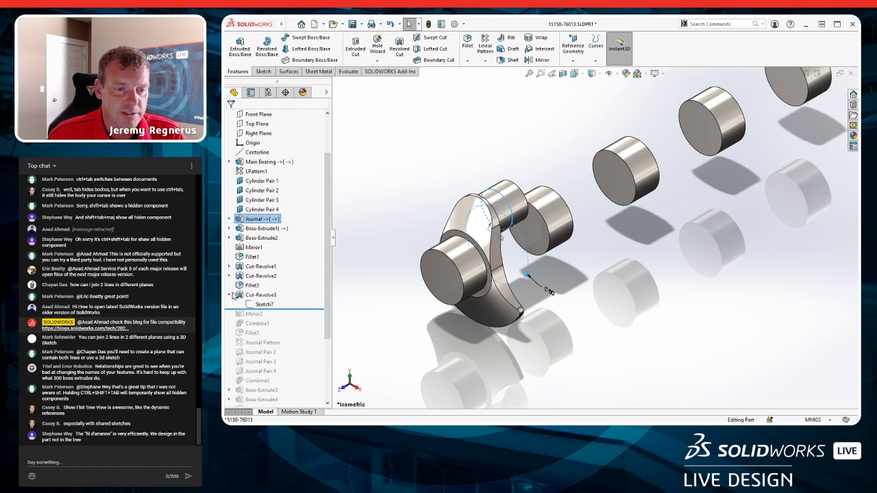
click(229, 295)
click(363, 245)
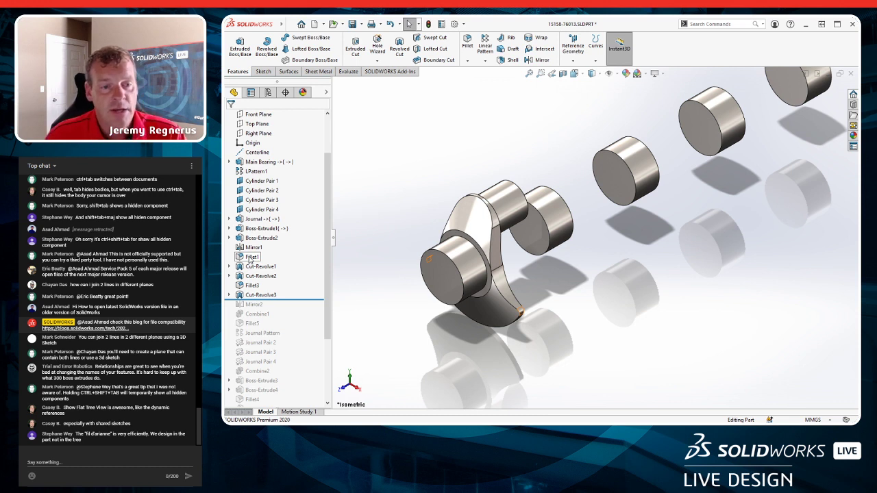
click(229, 220)
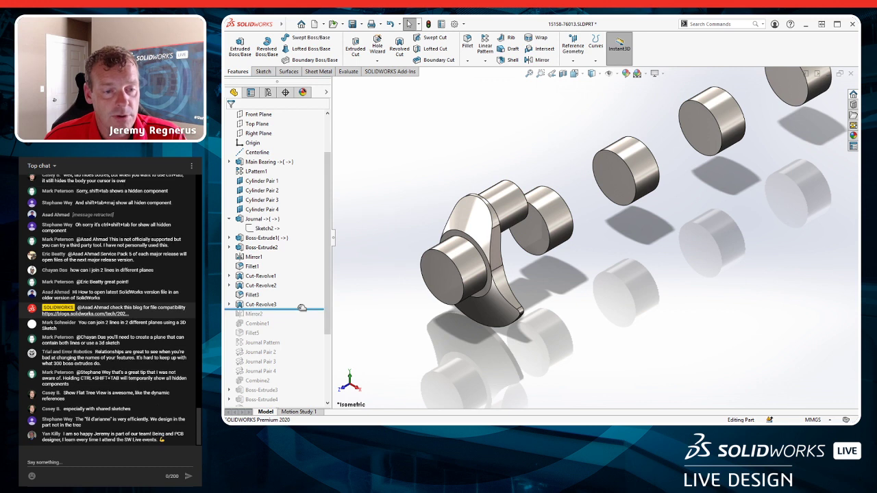
Try rolling back to just after Sketch2, decline unabsorbing Journal features, and roll forward past Fillet3.
drag(301, 310, 321, 234)
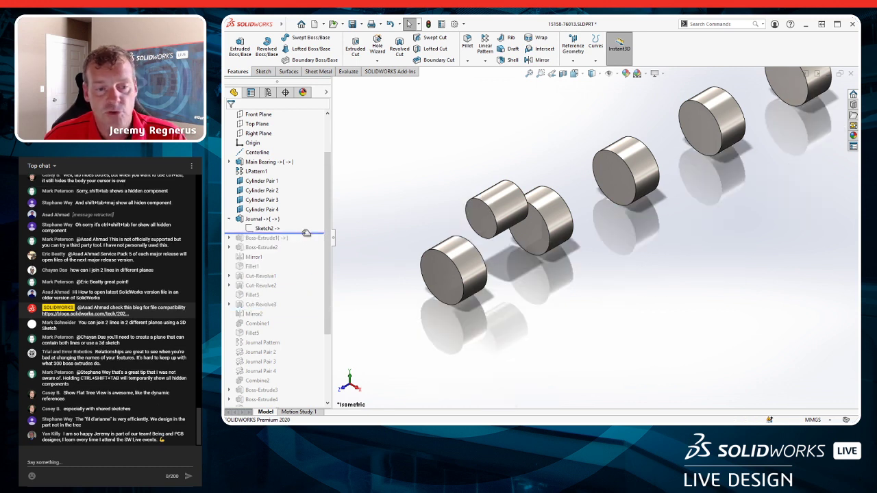
drag(306, 233, 313, 223)
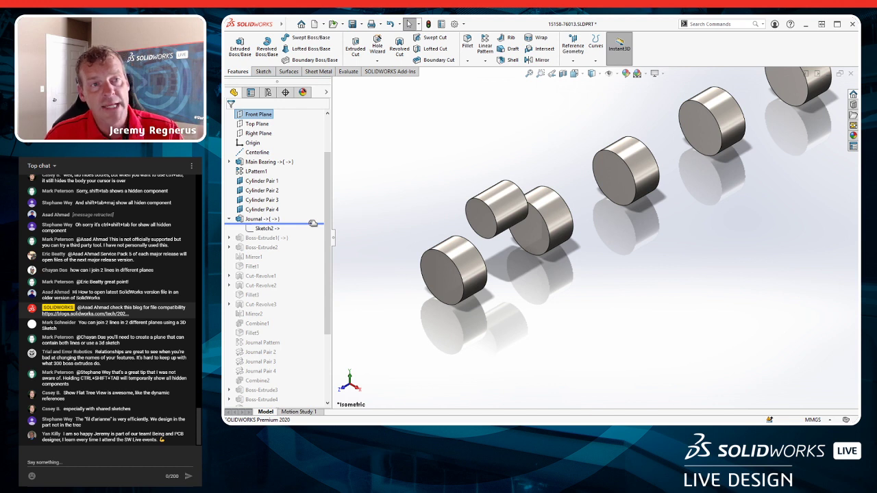
drag(313, 224, 313, 232)
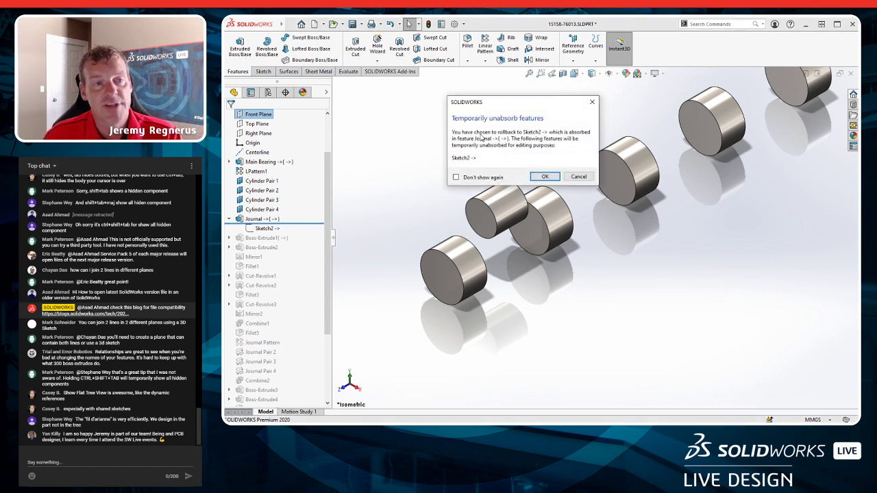
click(580, 177)
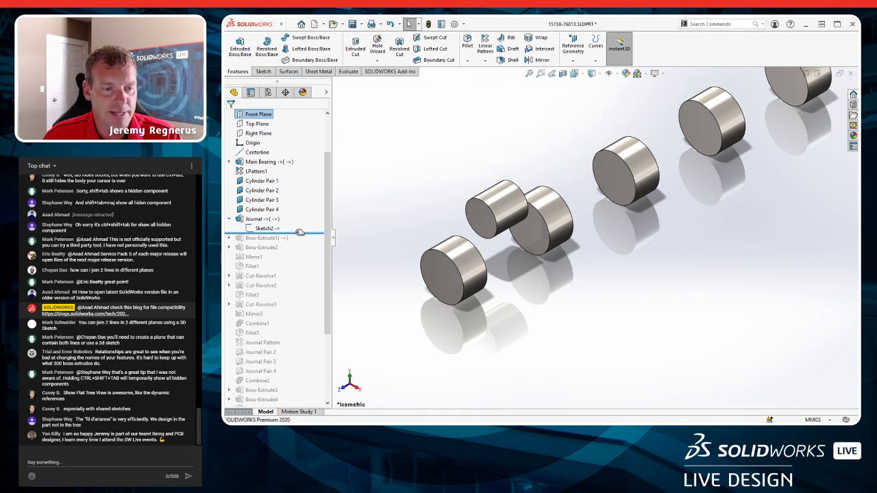
drag(302, 233, 303, 307)
Roll back to before Boss-Extrude1, accepting temporary unabsorb, and select Cylinder Pairs 3 and 4.
click(229, 237)
click(264, 247)
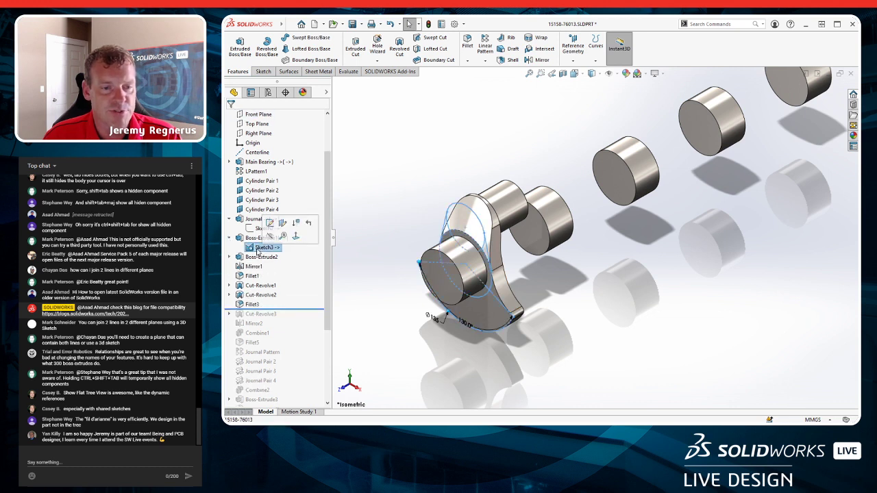
drag(308, 309, 309, 243)
click(548, 177)
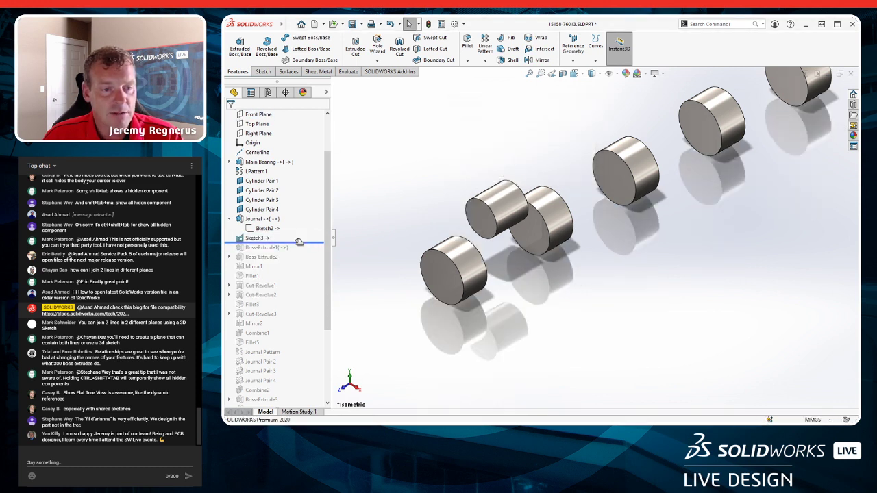
click(229, 219)
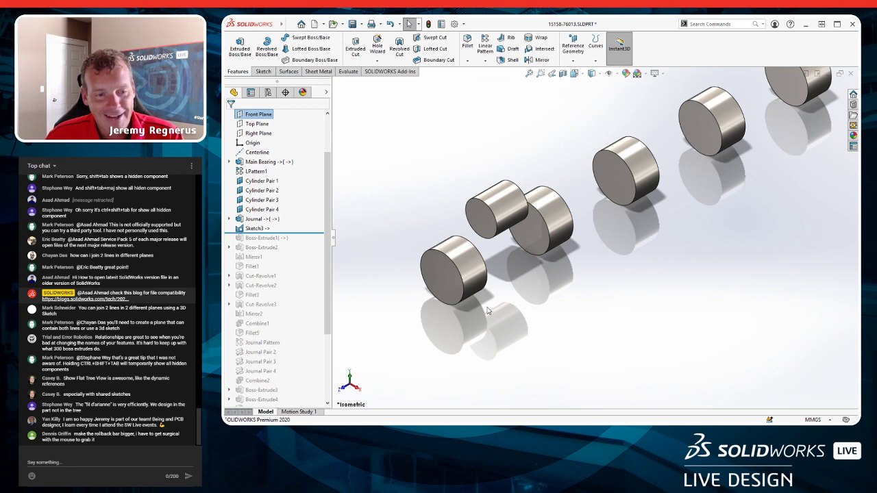
click(257, 199)
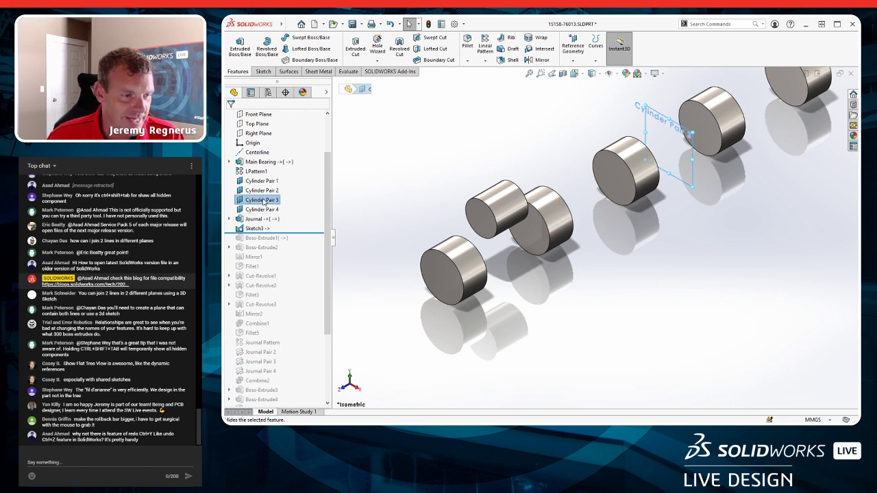
click(263, 209)
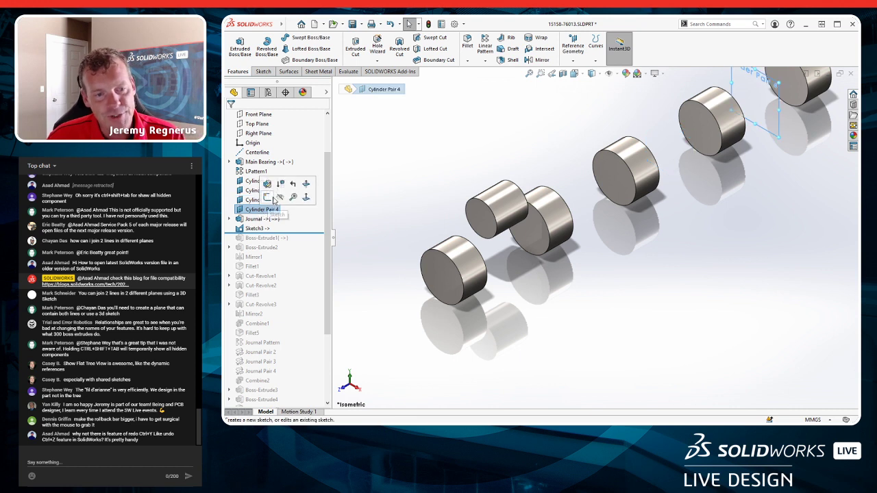
click(431, 213)
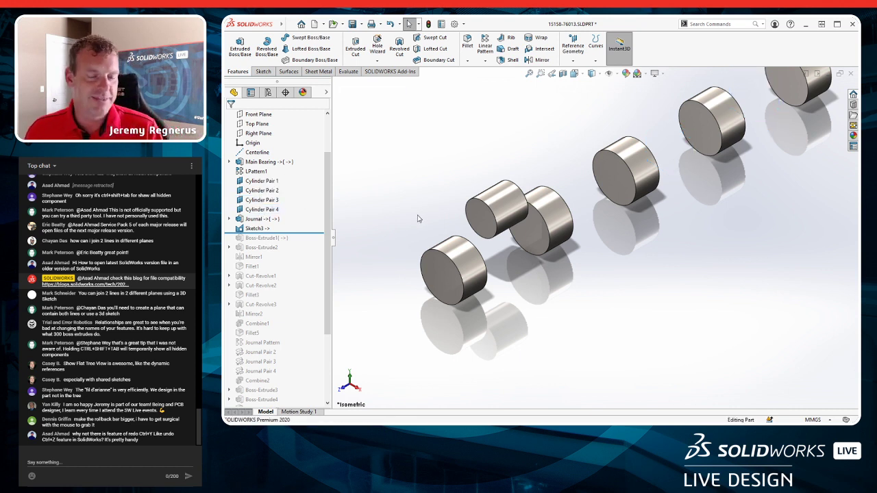
Apply Roll to End from the tree, then collapse Boss-Extrude1 and scroll the tree up.
right_click(300, 204)
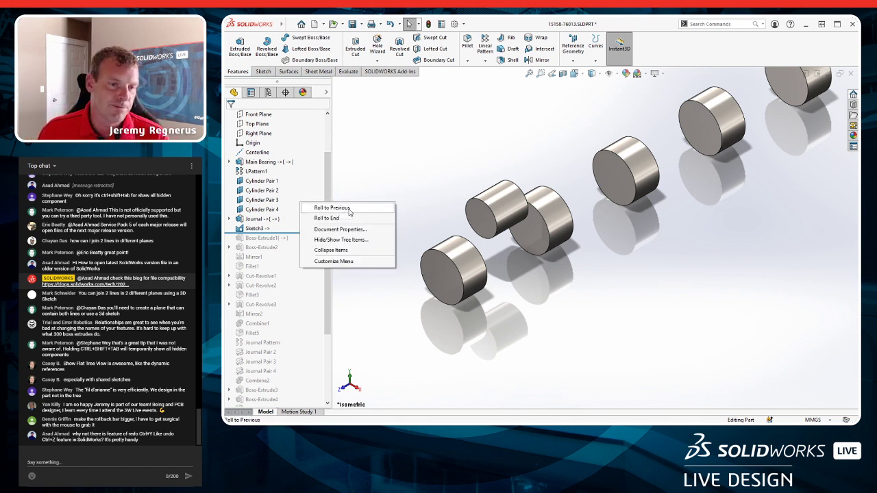
click(327, 218)
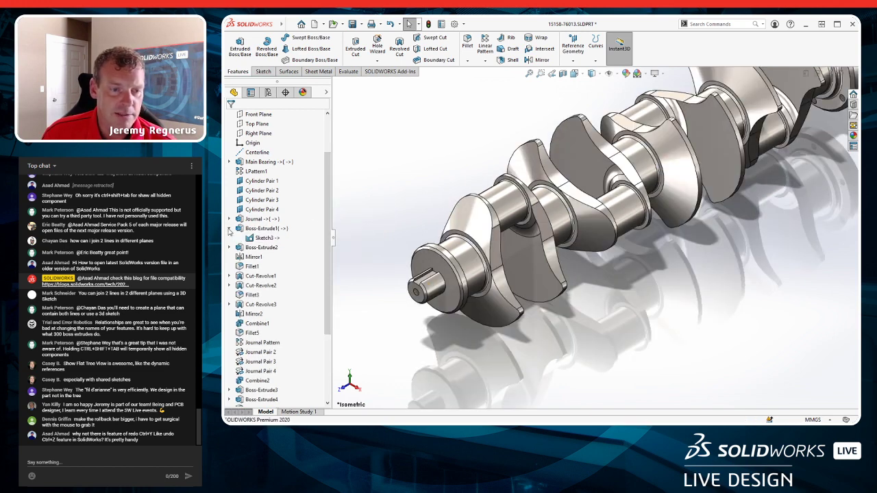
click(231, 232)
drag(328, 217, 331, 185)
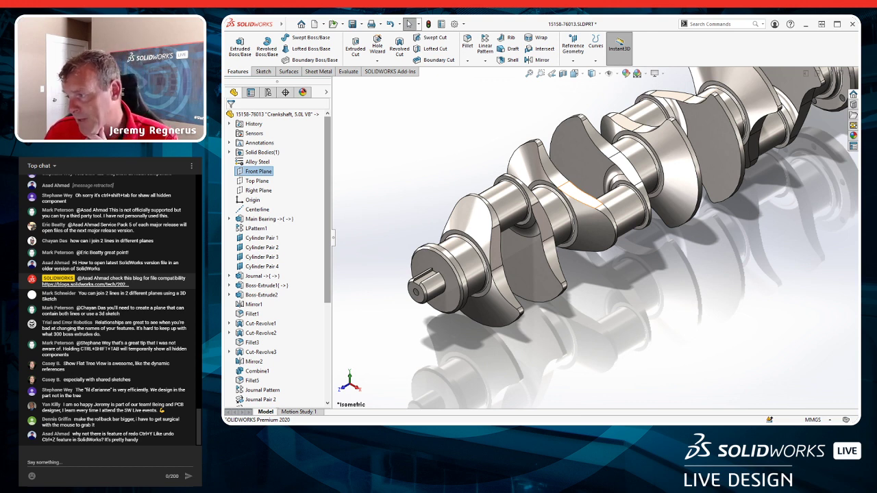
click(490, 222)
click(230, 333)
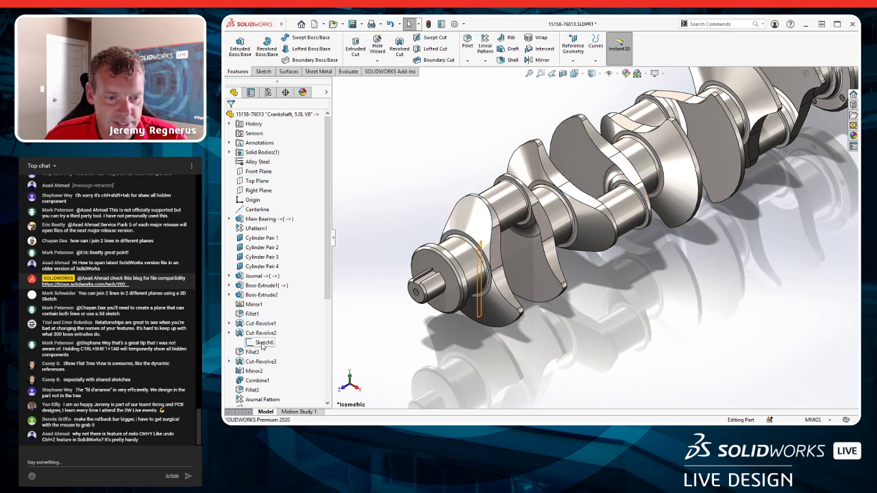
click(264, 343)
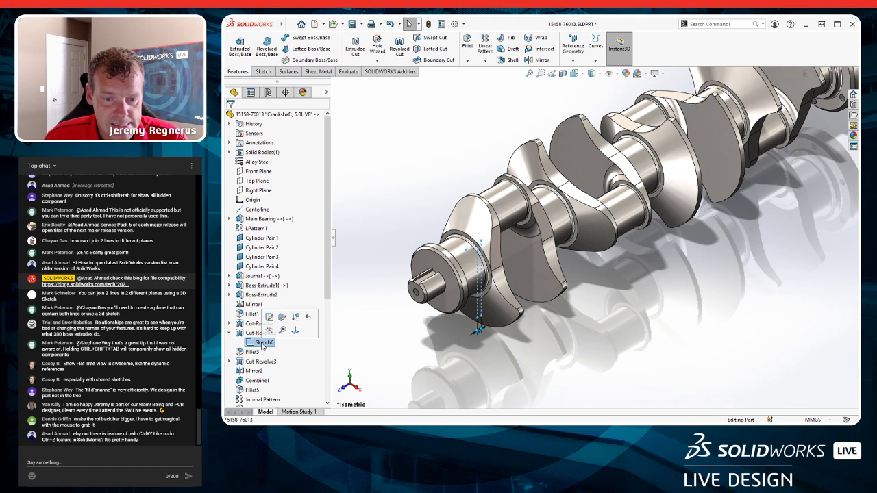
click(230, 362)
click(264, 371)
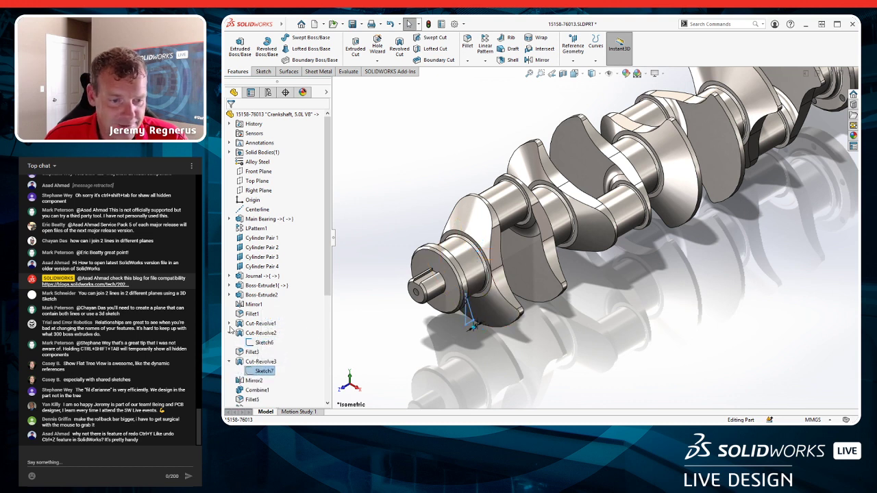
click(230, 324)
click(264, 333)
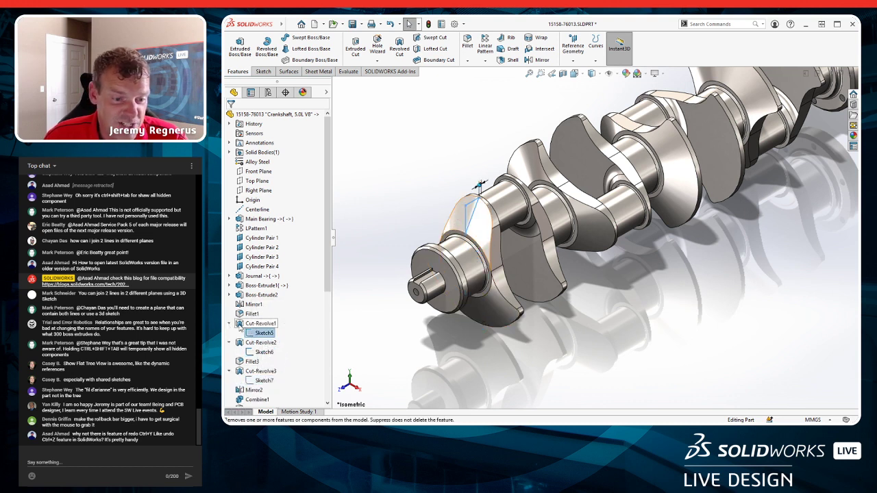
scroll(314, 288, down, 5)
click(229, 152)
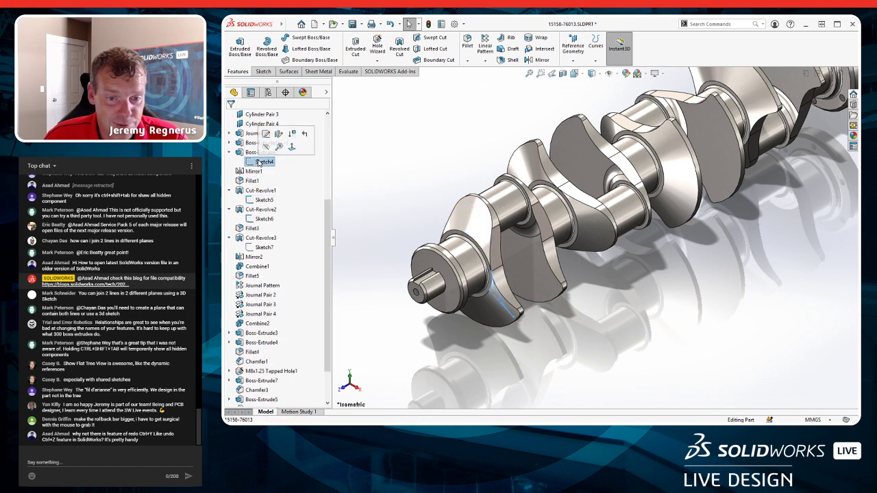
click(260, 190)
click(346, 243)
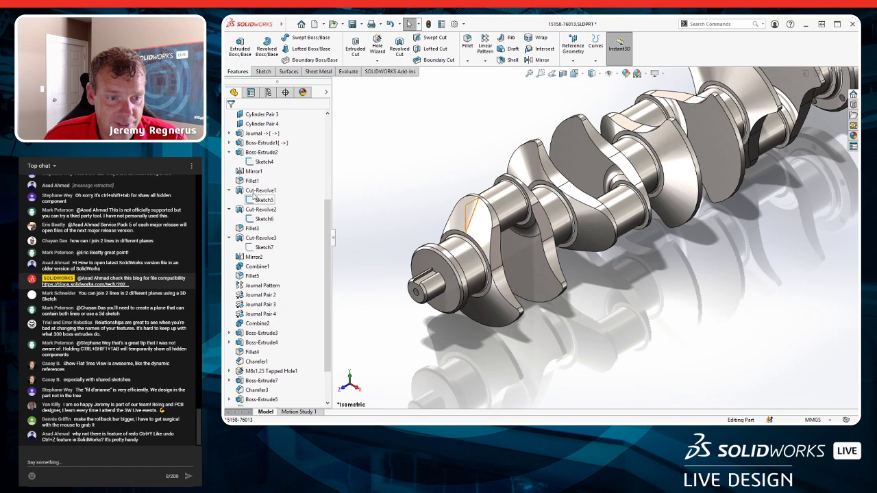
click(229, 142)
click(264, 152)
click(268, 130)
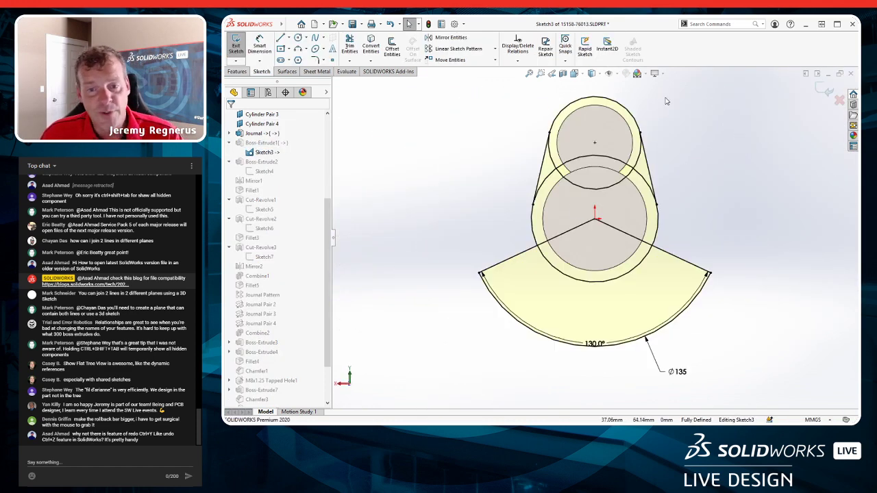
click(824, 89)
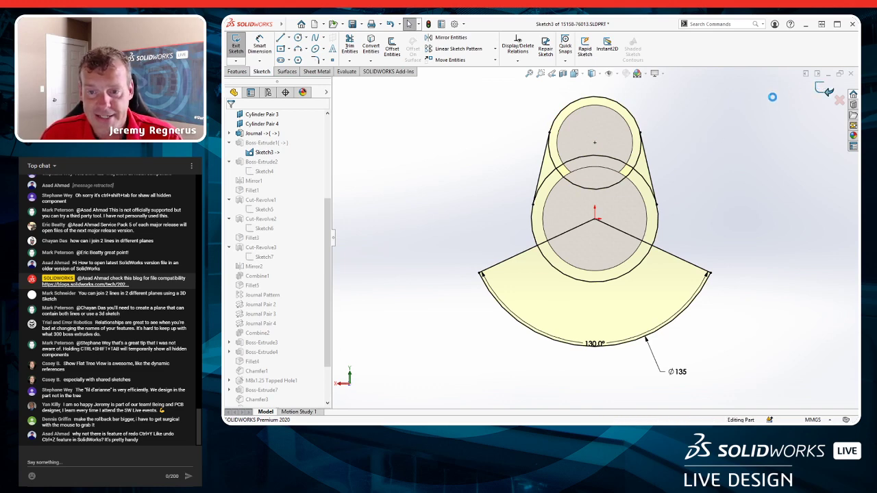
Create a new blank part and select its Front Plane.
key(ctrl+n)
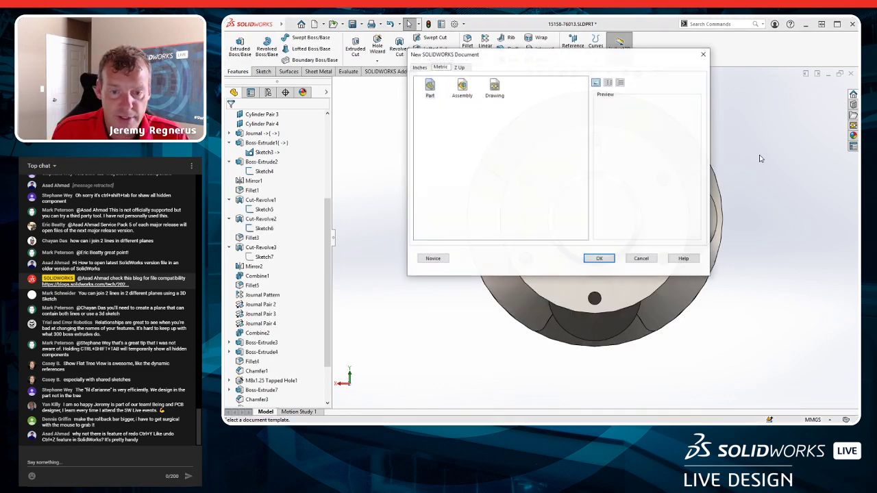
key(Return)
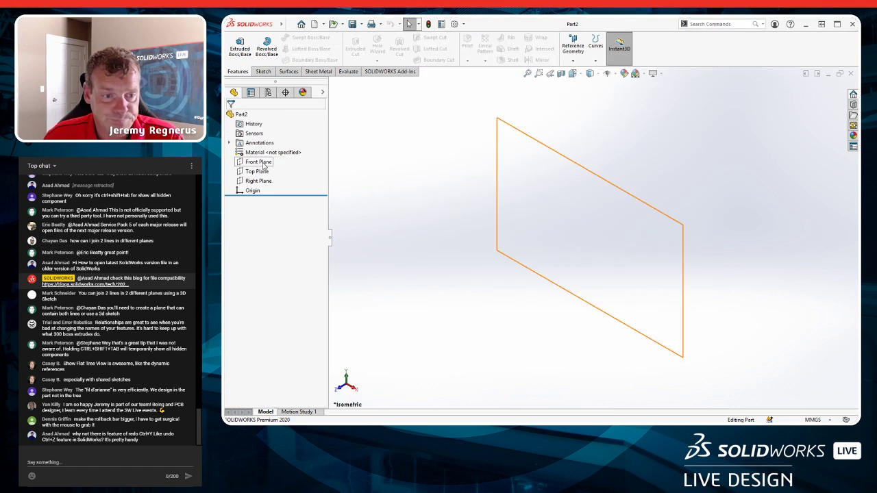
click(259, 162)
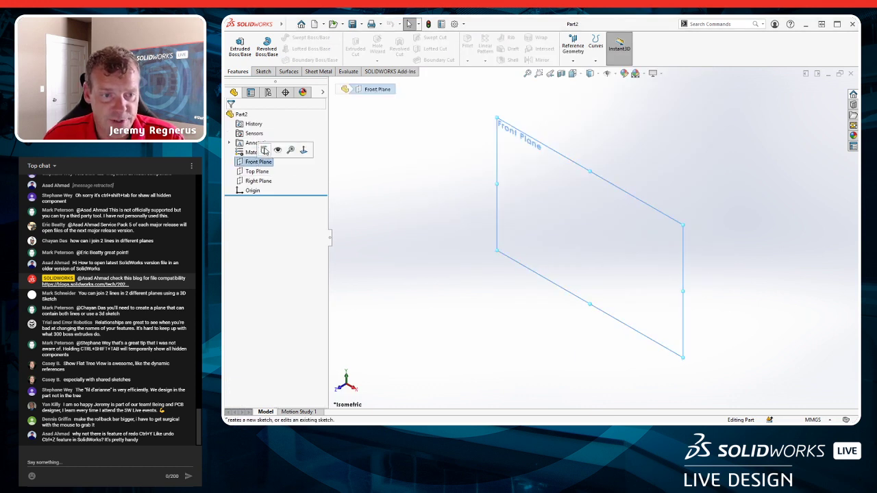
Start a sketch on the Front Plane with the Line tool ready.
key(l)
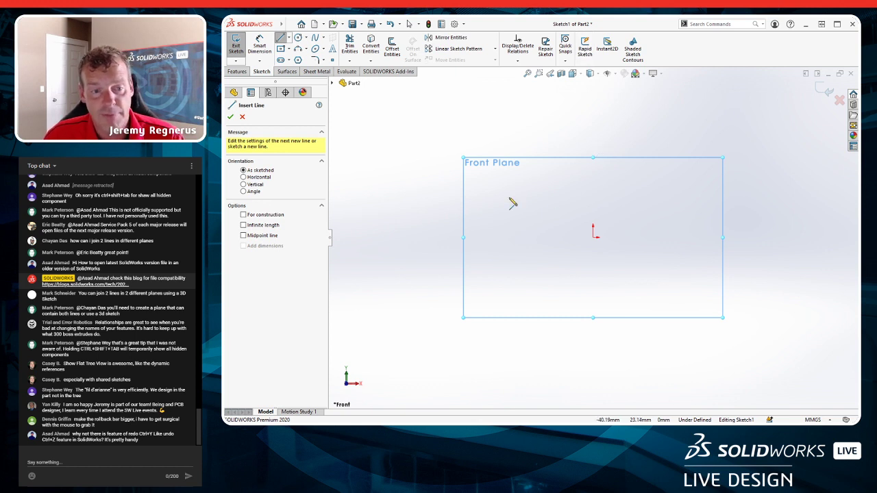
key(Escape)
key(s)
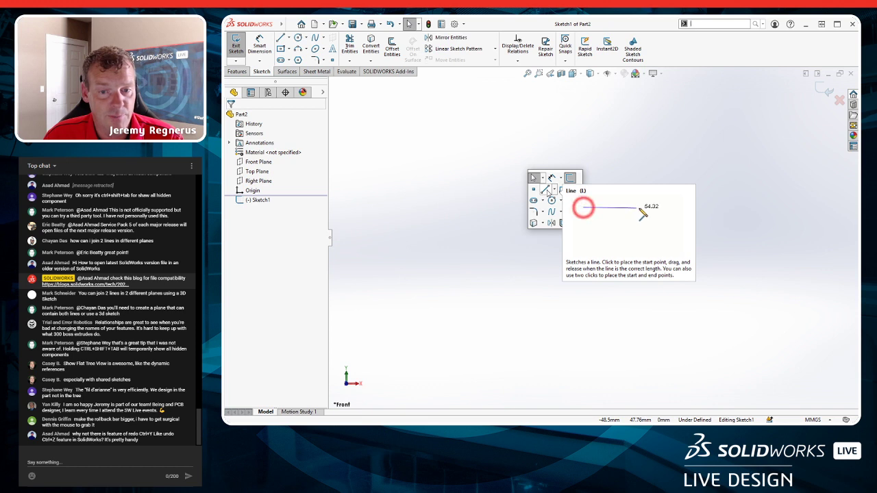
text(s)
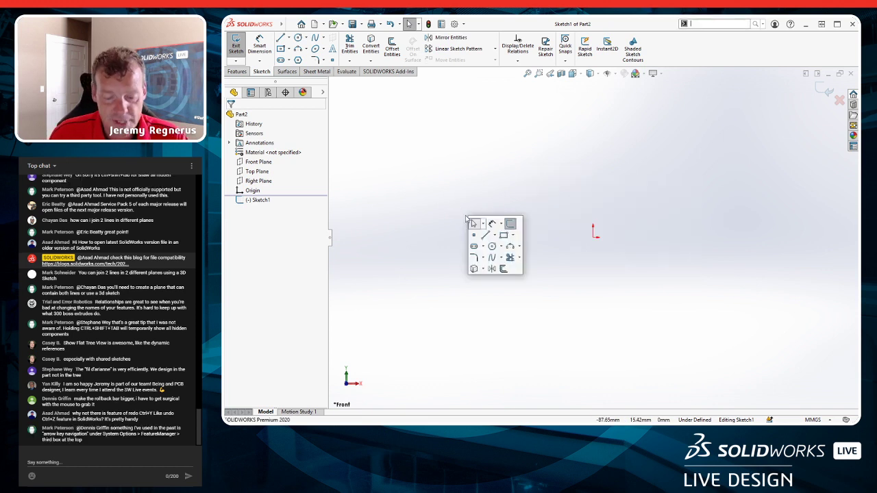
text(line)
key(Return)
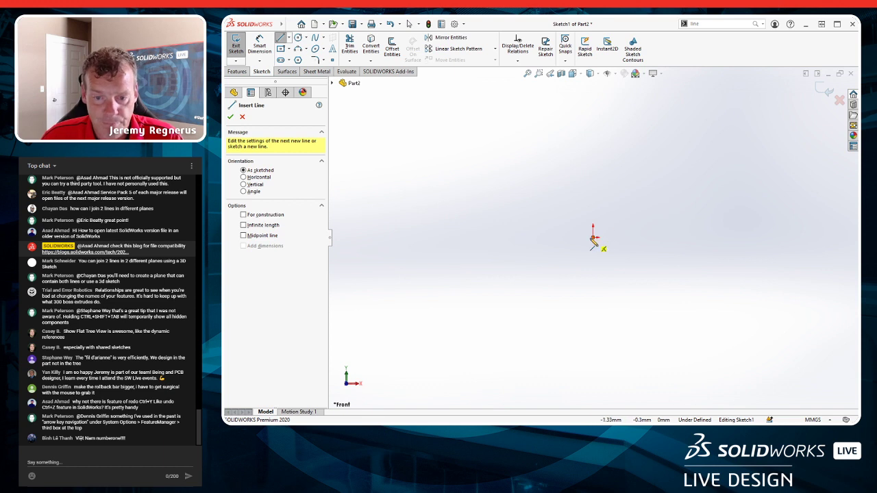
Draw a closed three-step line profile starting and ending at the origin.
click(594, 237)
click(593, 118)
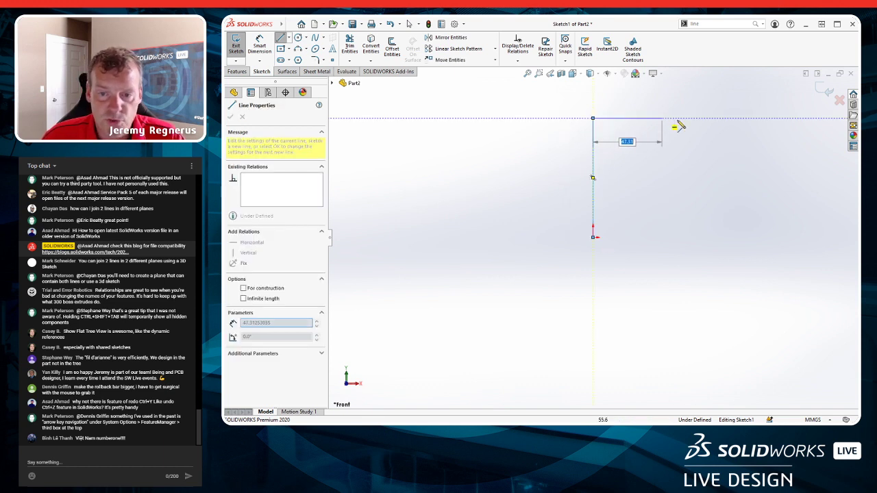
click(680, 119)
click(680, 152)
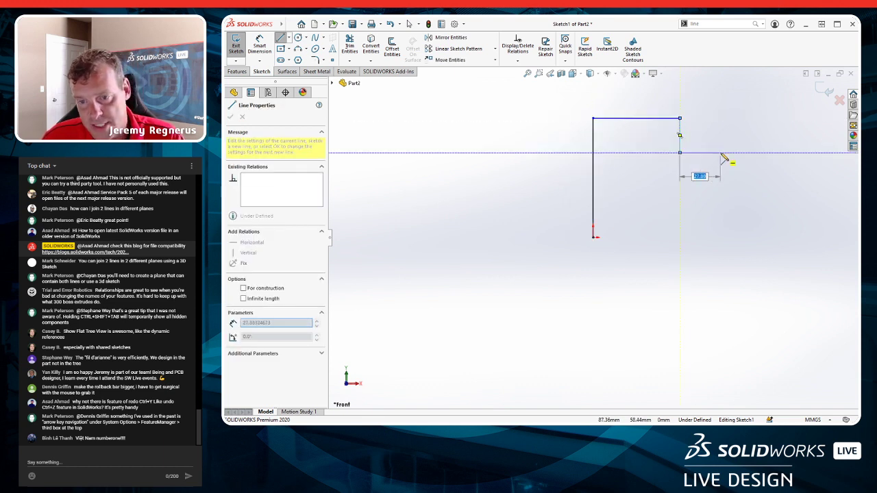
click(719, 152)
click(720, 188)
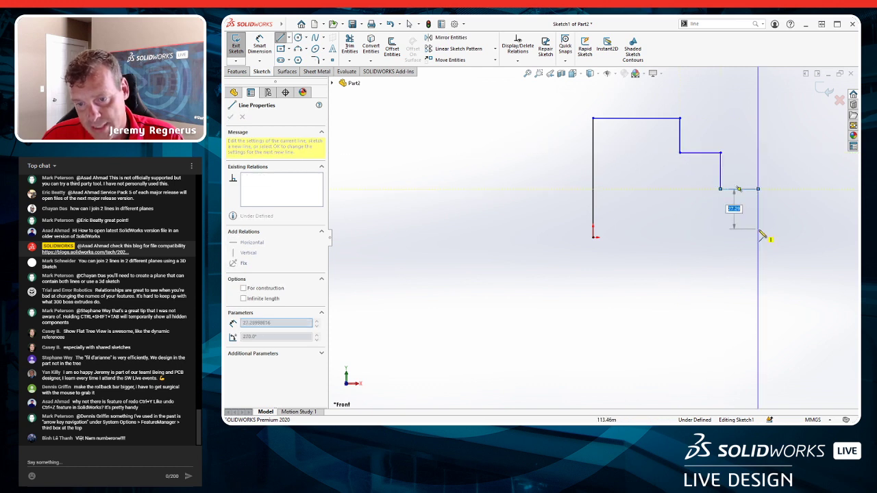
click(758, 237)
click(593, 237)
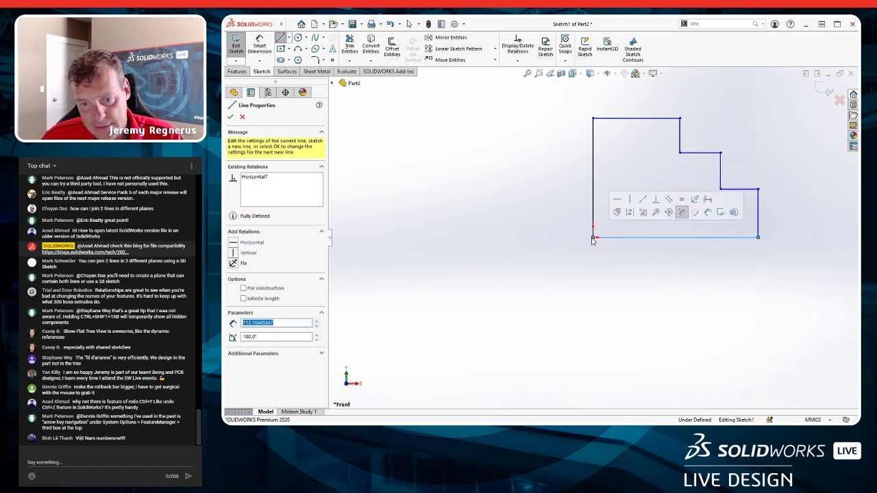
key(Escape)
Centre the profile in view and switch to Smart Dimension.
ctrl+middle_drag(649, 190, 593, 216)
key(s)
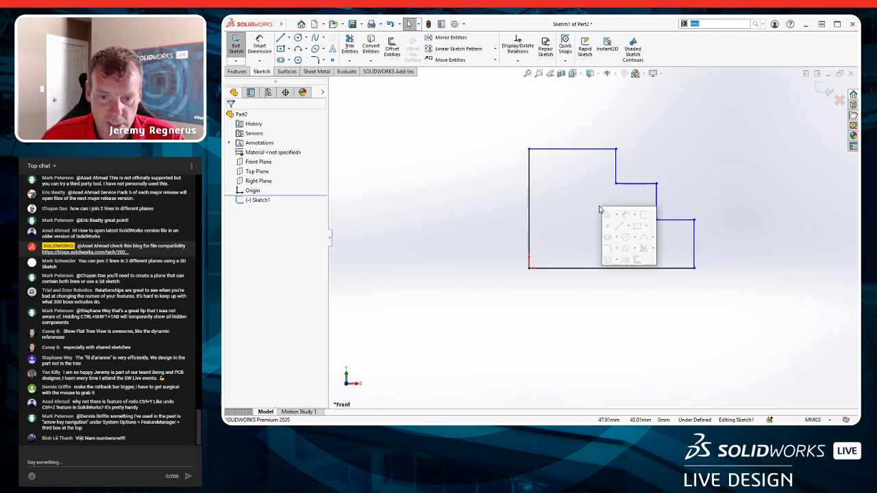
click(626, 216)
Dimension the left edge height, the bottom width as 110 and the right edge as 30.
click(529, 212)
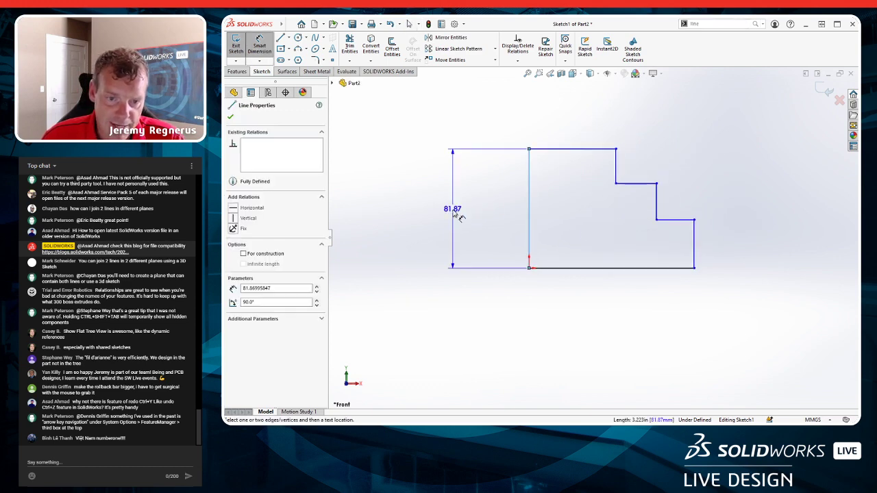
click(452, 208)
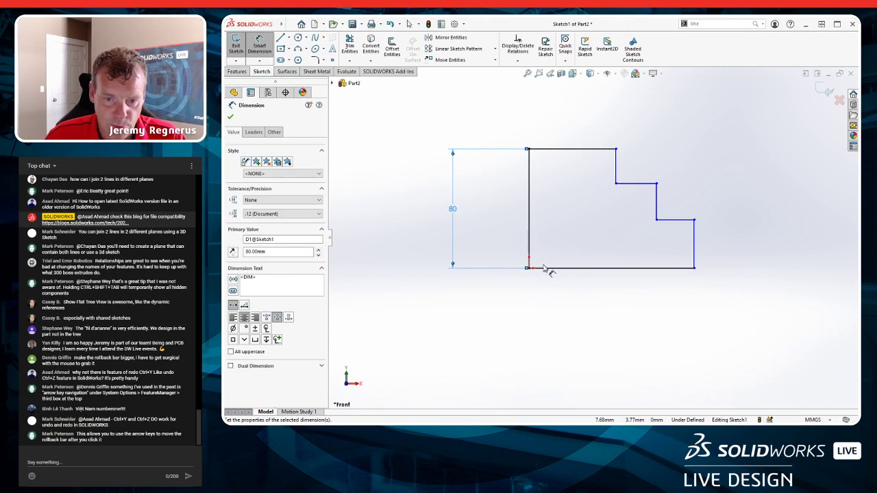
click(581, 269)
click(582, 319)
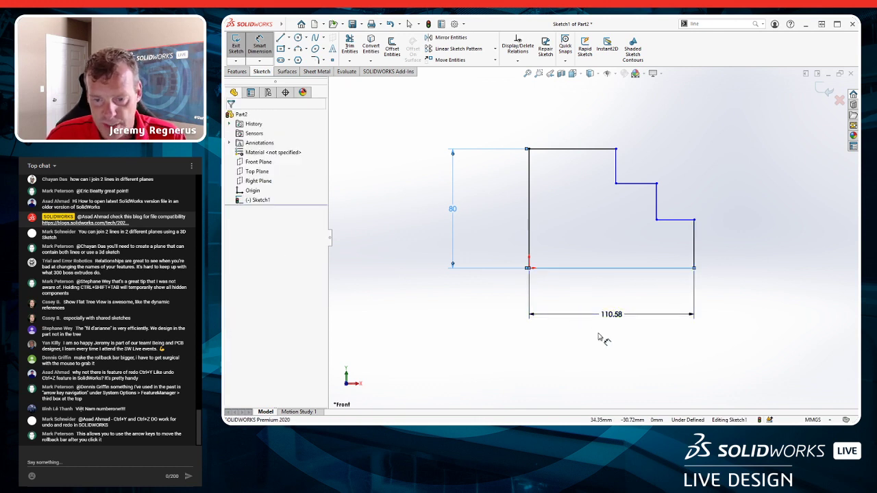
text(110)
key(Return)
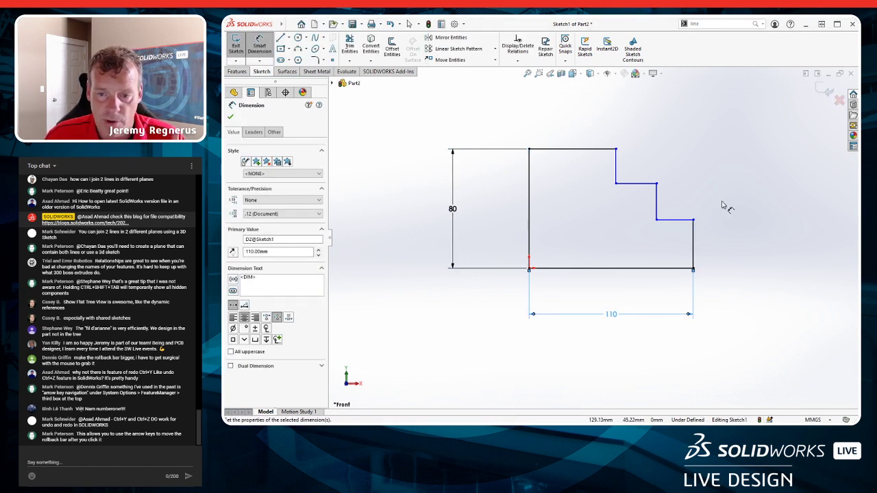
ctrl+middle_drag(757, 195, 617, 277)
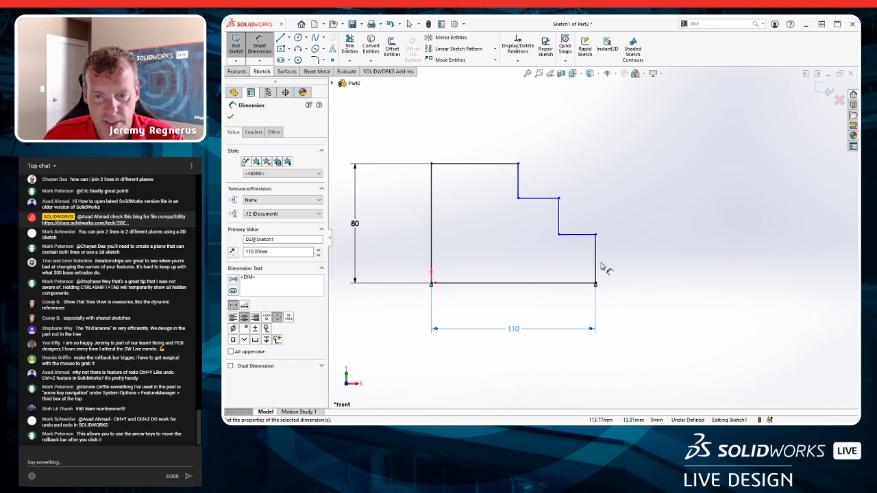
click(596, 264)
click(652, 261)
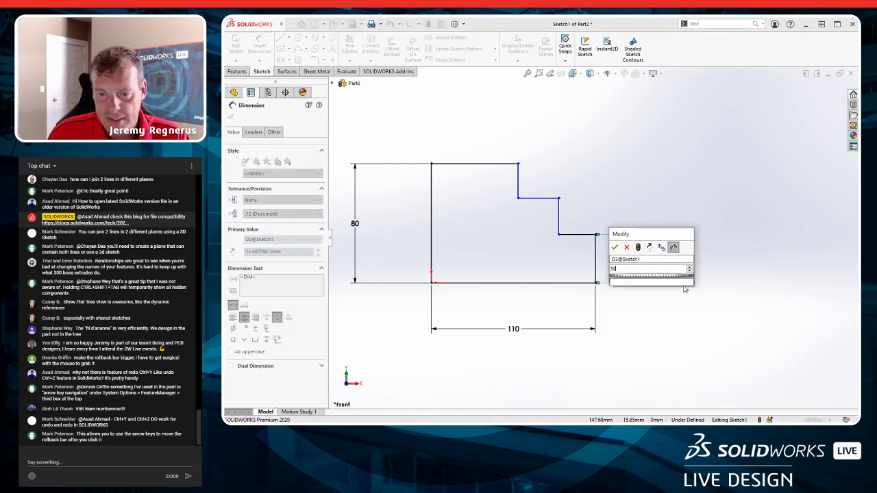
text(30)
key(Return)
Add a 20 step depth from the top line and a 50 top width.
click(499, 164)
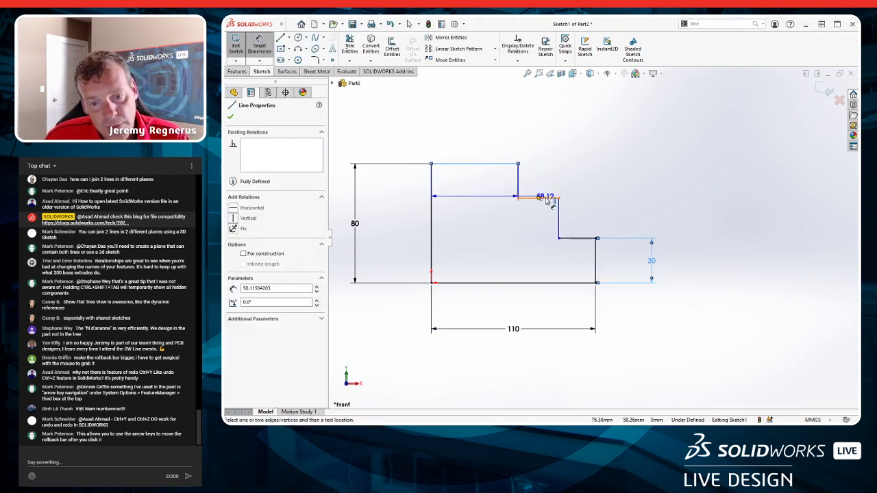
click(529, 198)
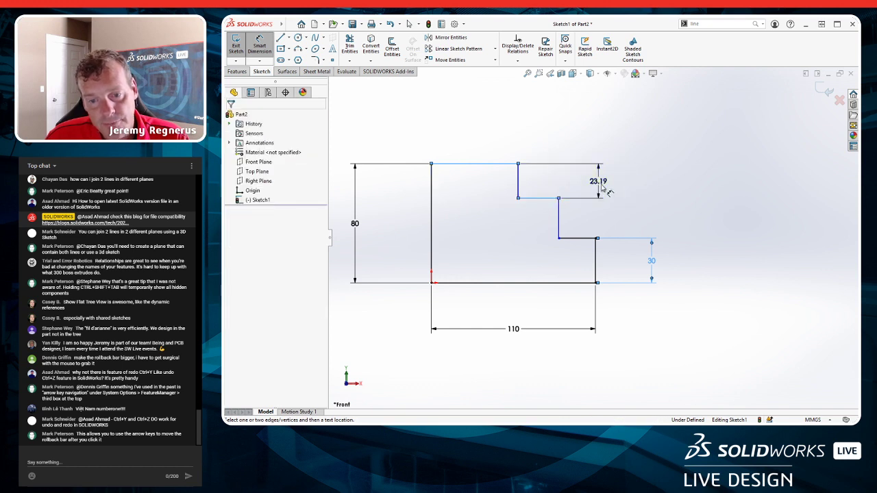
click(599, 192)
text(20)
key(Return)
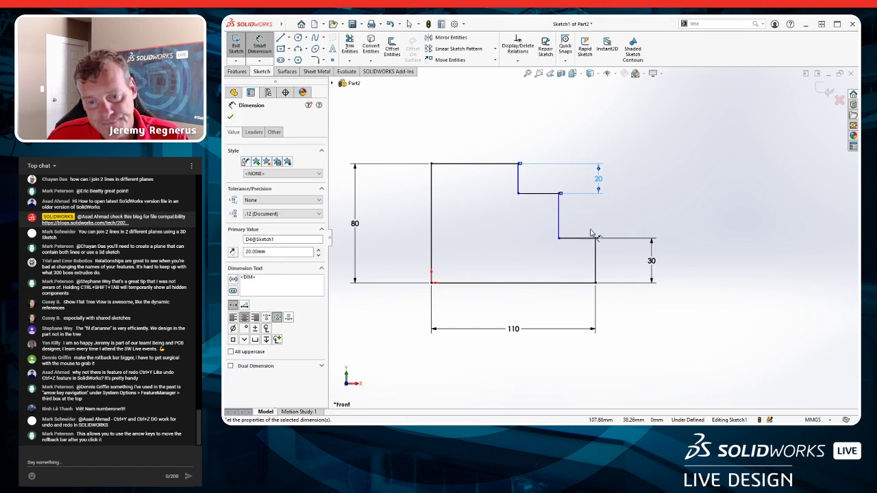
click(480, 163)
click(472, 132)
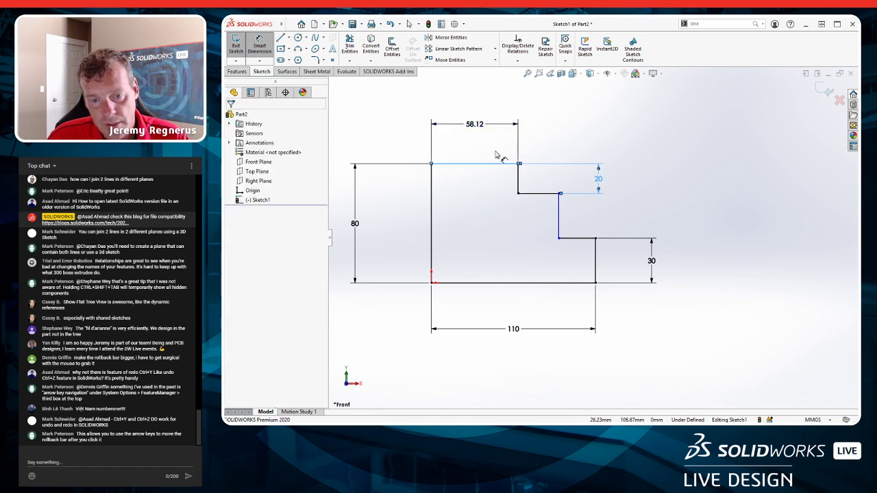
text(50)
key(Return)
key(Escape)
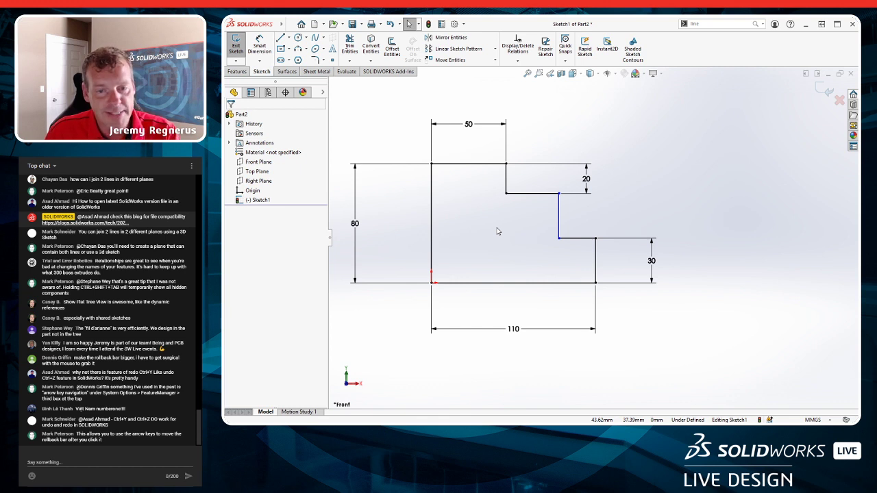
Nudge the middle step, then dimension its vertical line 75 from the left edge.
drag(559, 193, 549, 194)
click(725, 221)
key(s)
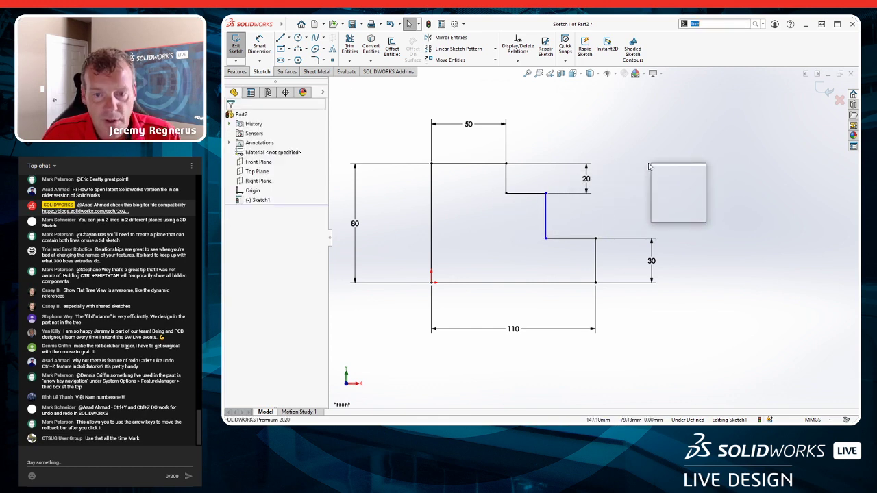
click(676, 171)
click(546, 216)
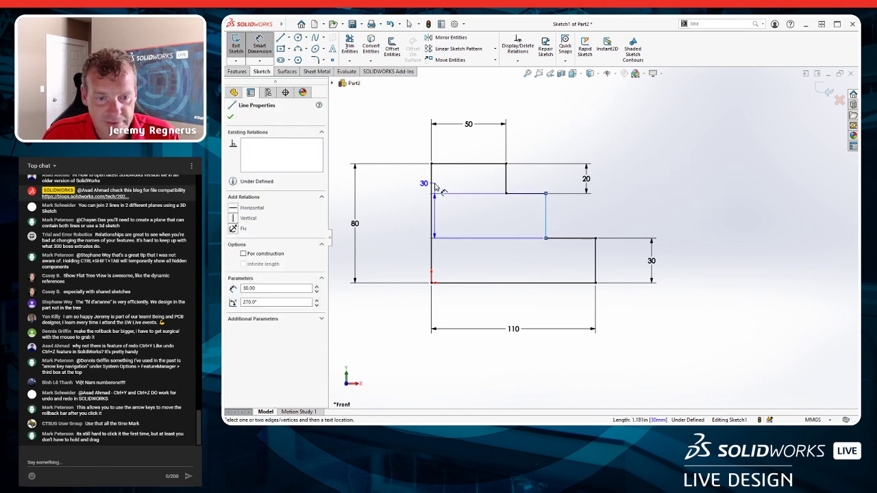
click(432, 189)
click(485, 110)
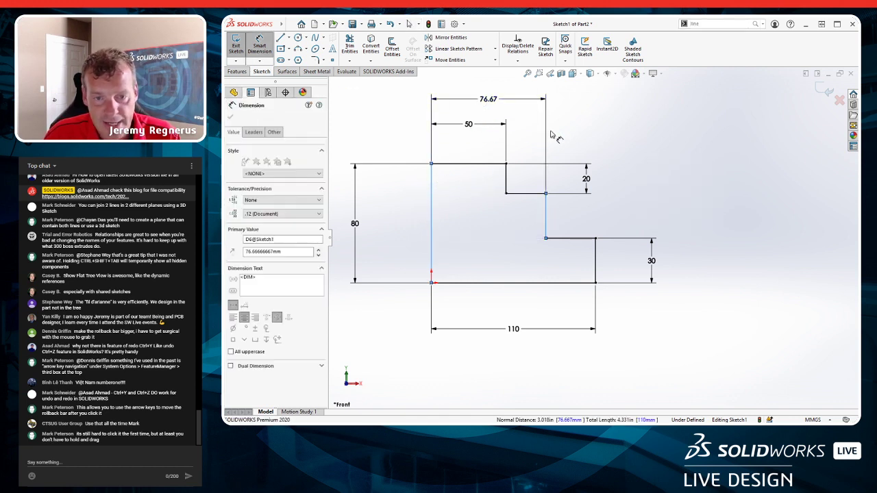
text(75)
key(Return)
key(Escape)
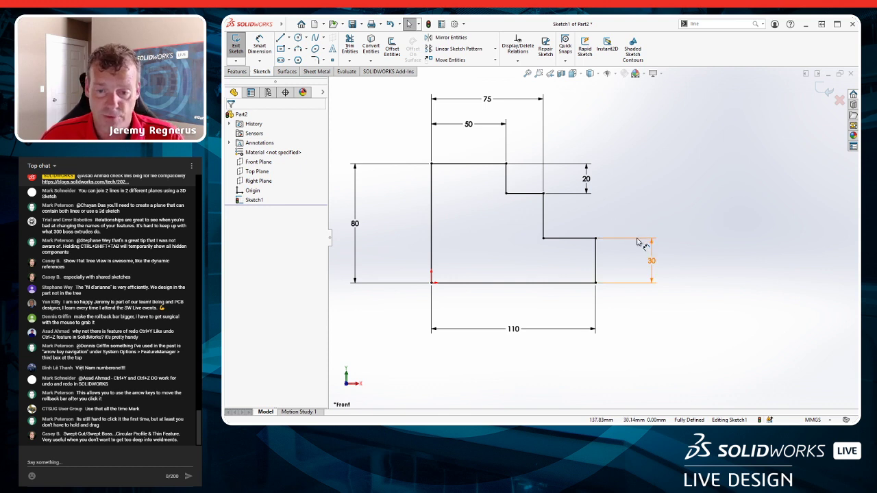
Add a 60 height dimension on the right side, replacing the conflicting 30.
click(651, 261)
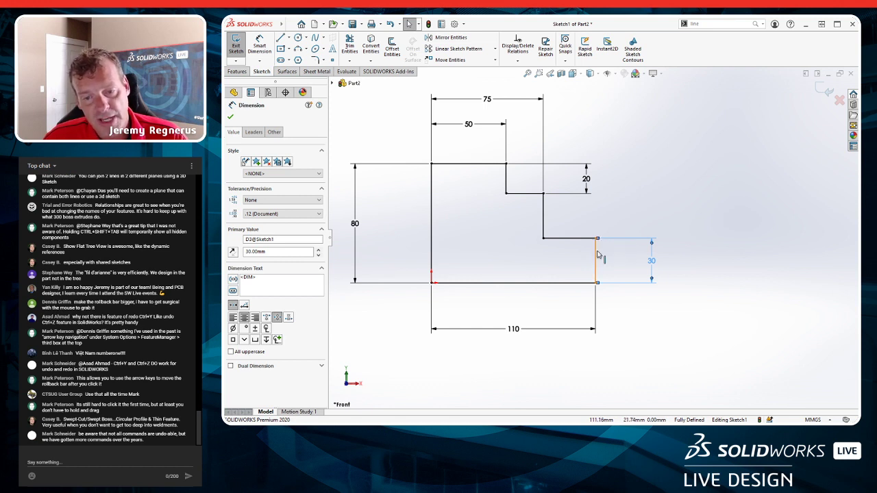
scroll(596, 240, down, 2)
scroll(515, 214, down, 1)
scroll(587, 180, down, 1)
scroll(591, 180, up, 4)
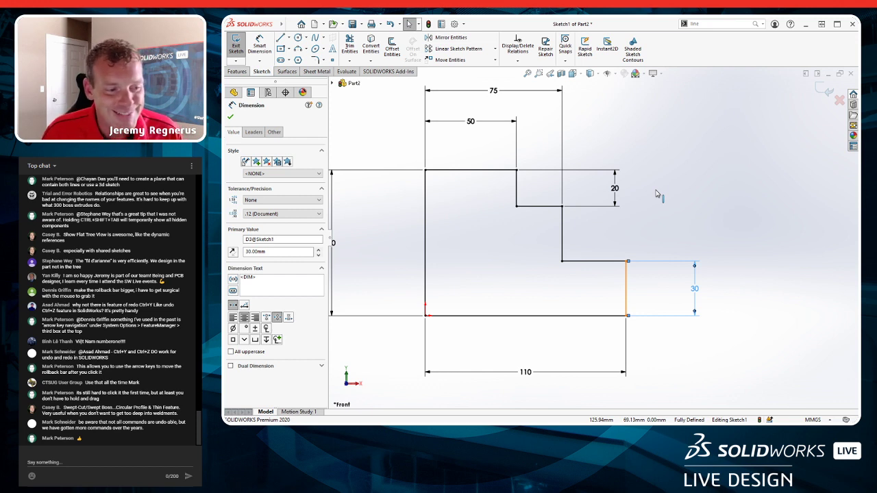
click(628, 262)
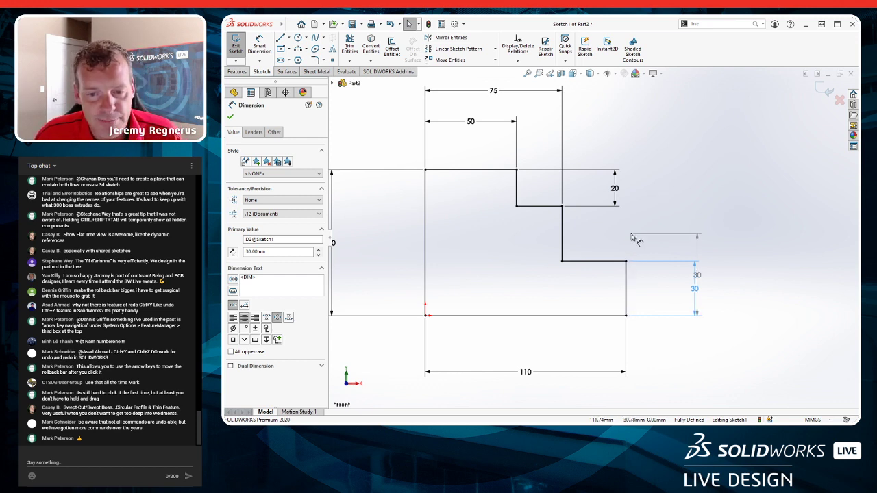
click(553, 211)
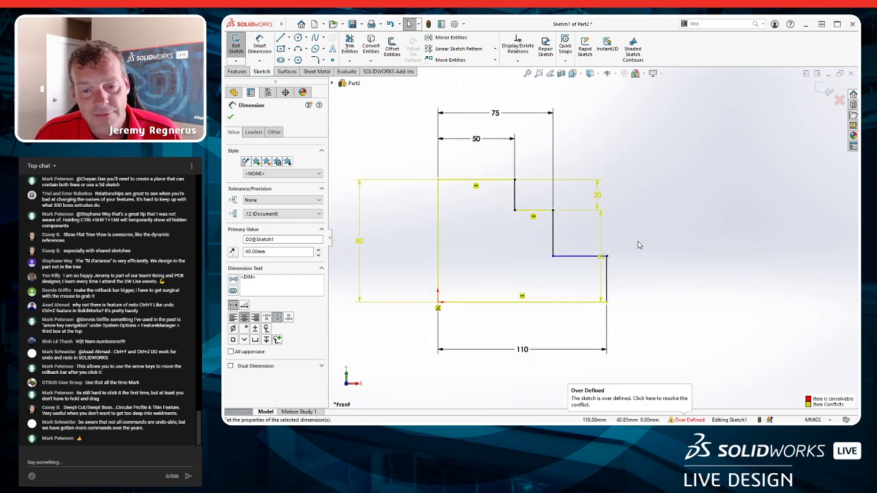
scroll(638, 244, up, 2)
key(Escape)
Move the 60 dimension outward and re-anchor the 20 dimension to the lower step as 50.
drag(600, 248, 659, 250)
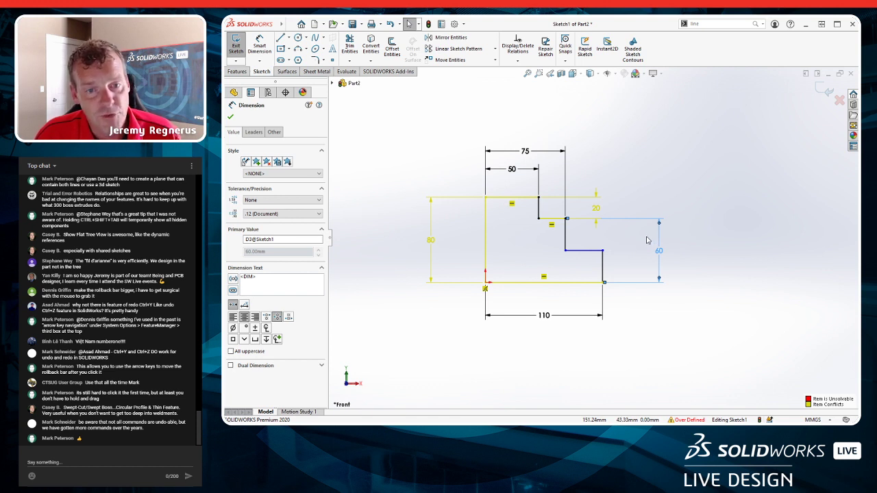
click(568, 222)
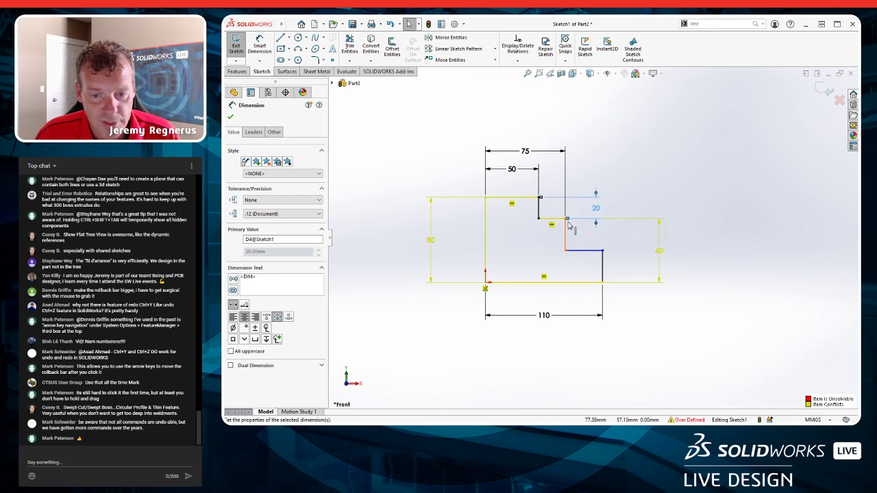
mouse_move(568, 225)
mouse_down()
mouse_move(587, 255)
mouse_move(627, 229)
mouse_up()
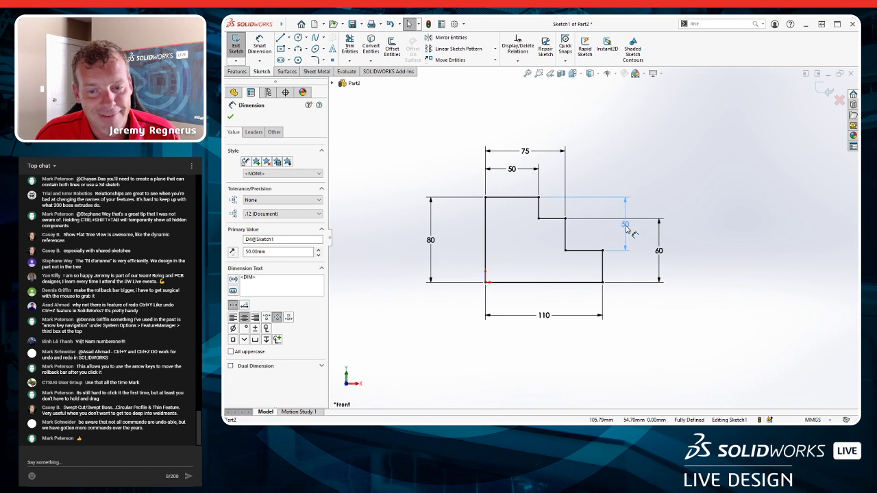
click(631, 271)
scroll(608, 233, down, 5)
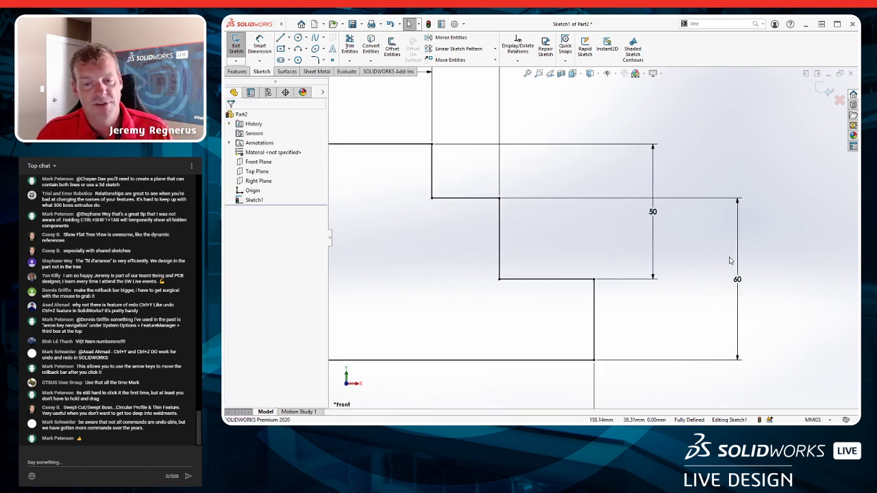
key(f)
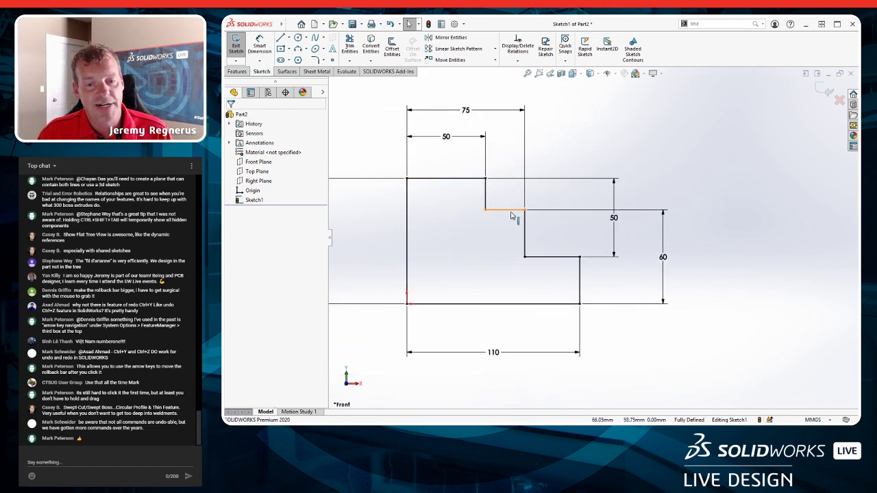
key(ctrl+y)
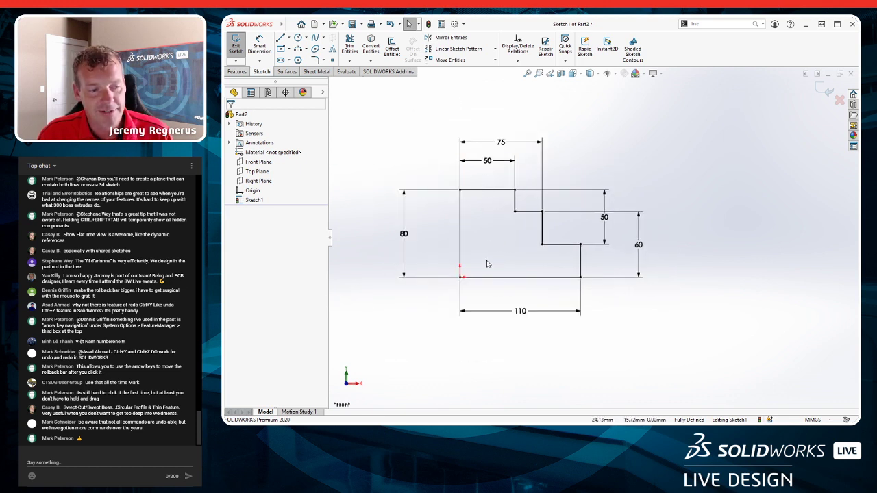
scroll(504, 255, down, 2)
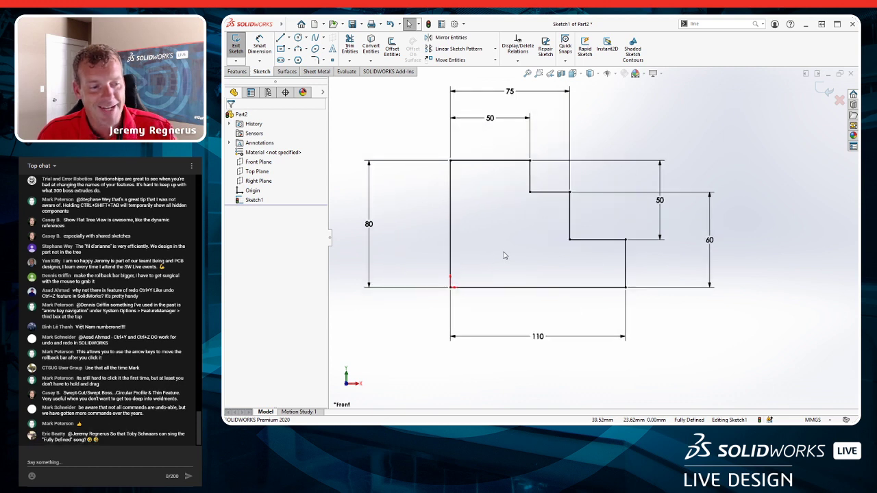
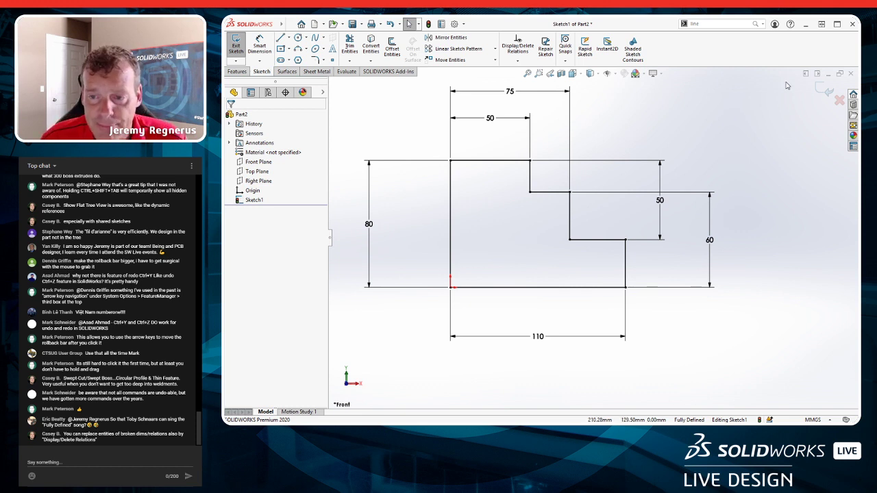
Extrude the stepped profile into Boss-Extrude1, then begin Sketch2 on the block's front face.
click(828, 92)
mouse_move(655, 174)
middle_down()
mouse_move(609, 225)
mouse_move(611, 176)
middle_up()
click(611, 176)
click(637, 178)
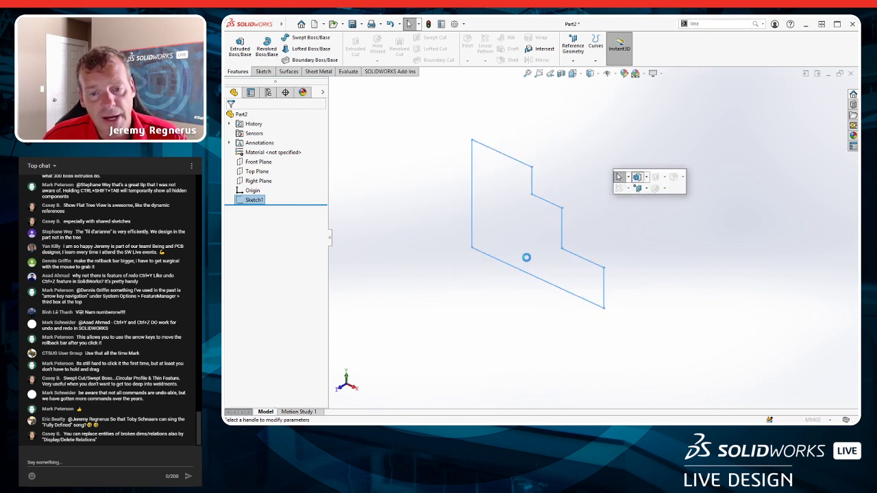
drag(522, 235, 470, 288)
key(Return)
click(443, 264)
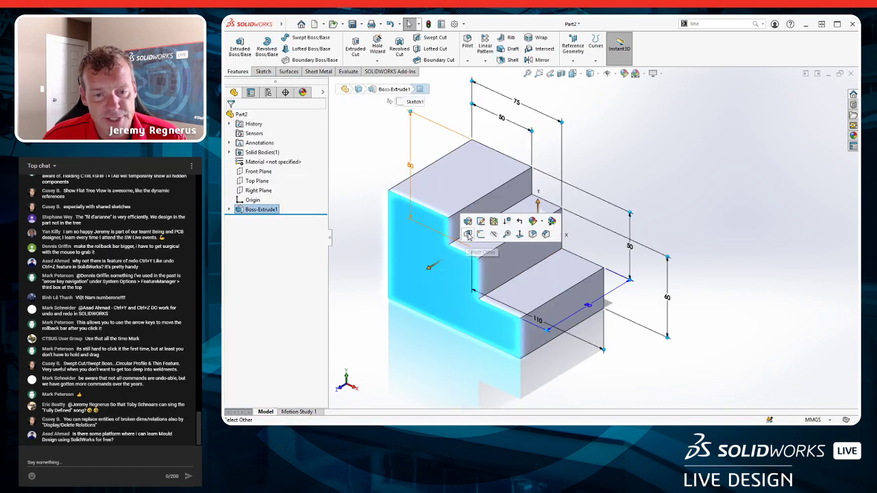
click(555, 233)
Draw a Ø30 circle on the front face, deleting a stray first circle.
key(s)
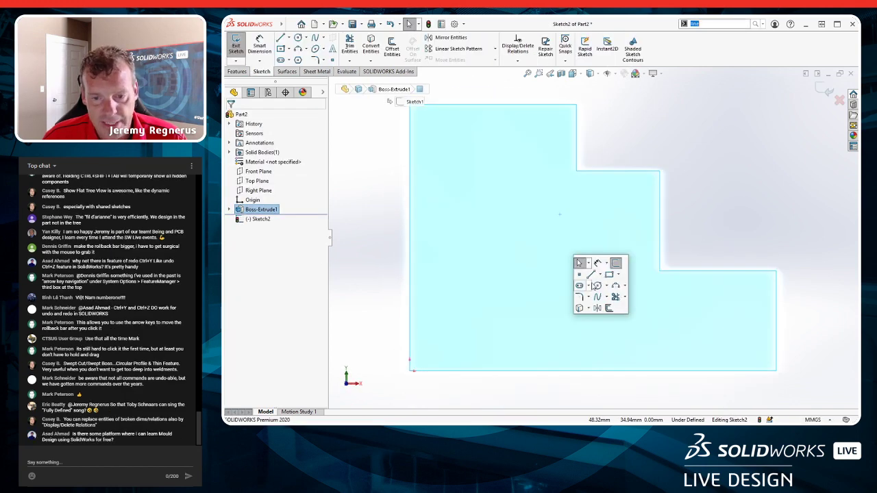
click(582, 272)
click(559, 261)
click(559, 314)
key(Escape)
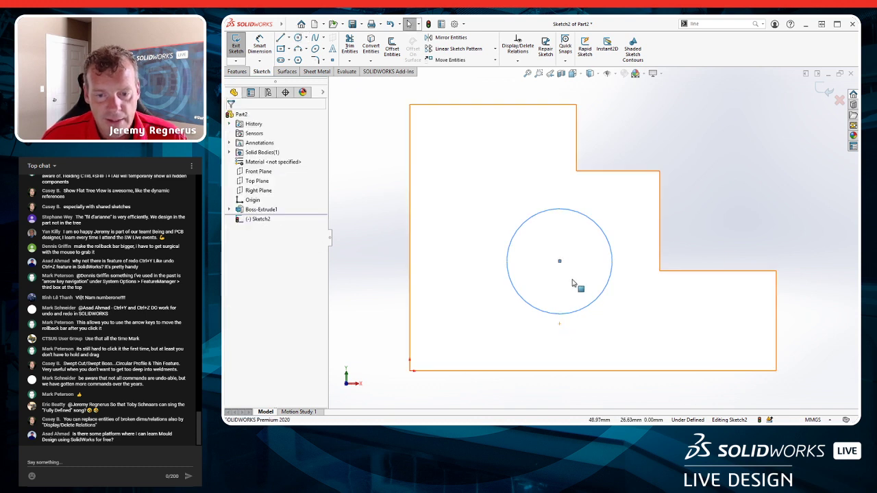
click(580, 314)
key(Delete)
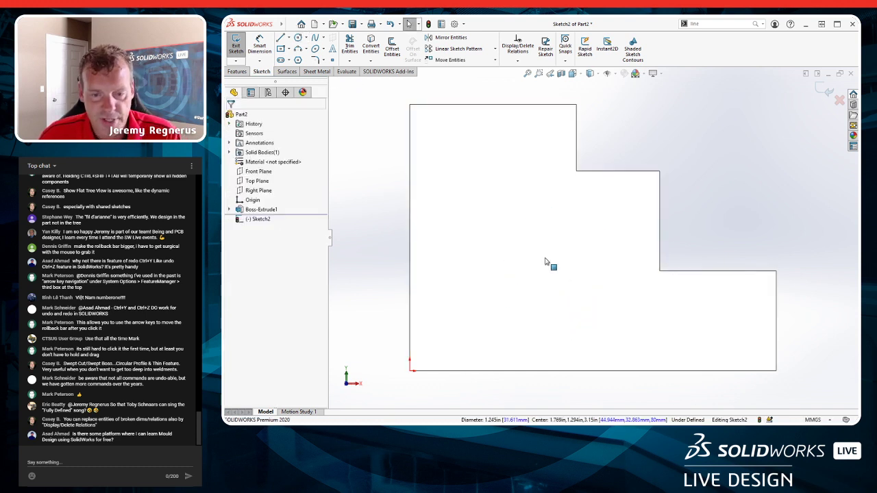
key(s)
click(558, 240)
click(555, 235)
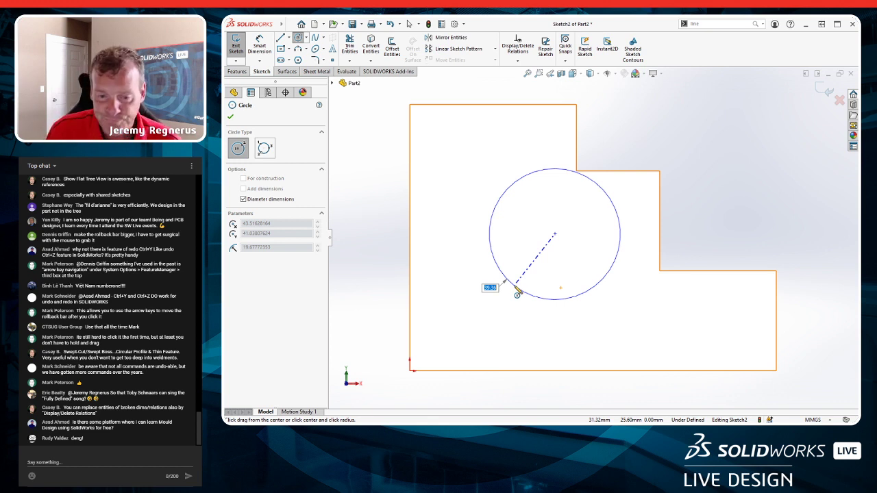
text(30)
key(Return)
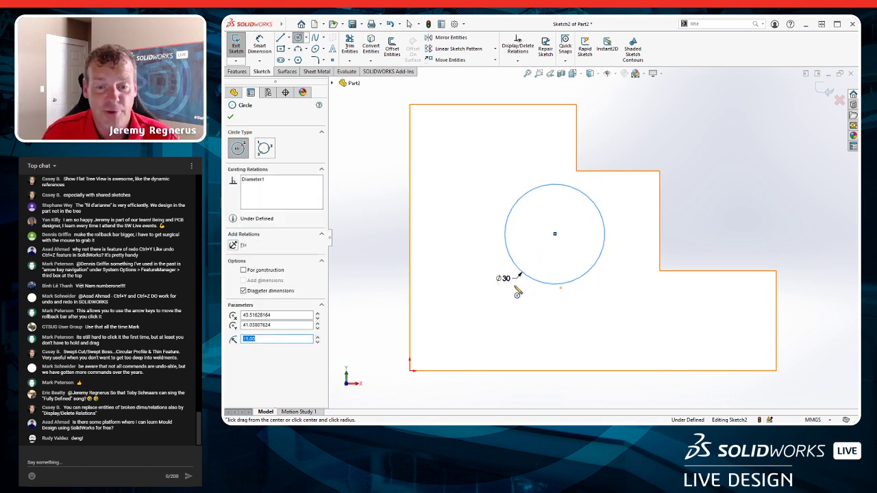
key(Escape)
key(f)
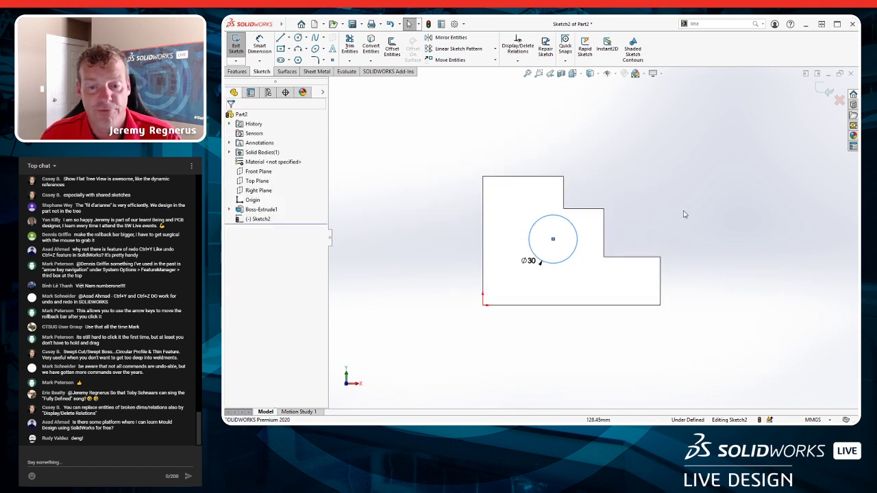
Dimension the circle 15 mm from the top edge and 30 mm from the step edge.
key(s)
click(658, 184)
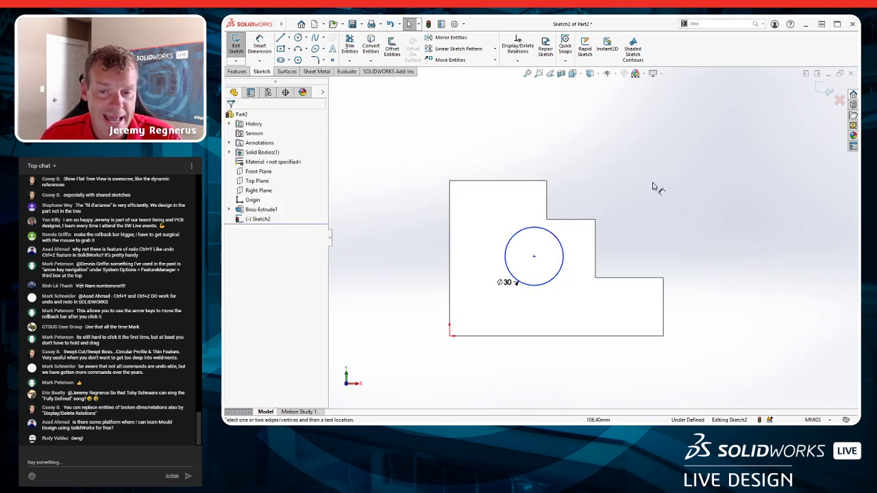
click(557, 235)
click(579, 219)
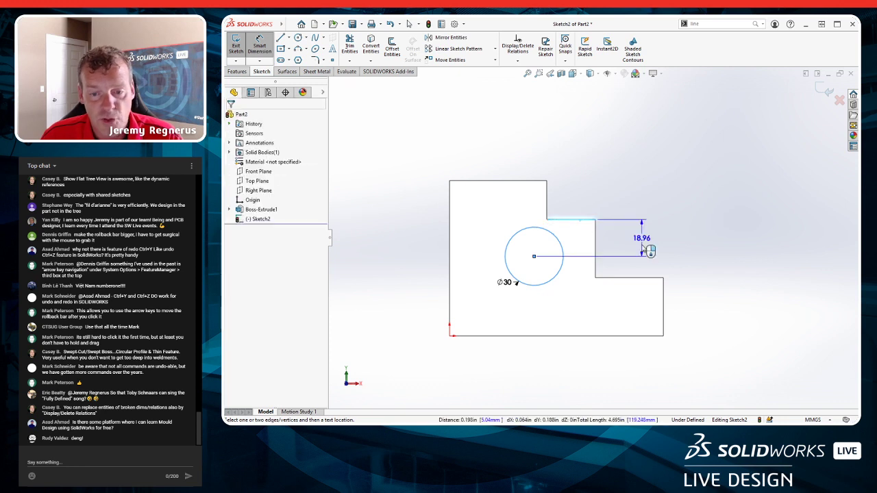
click(647, 250)
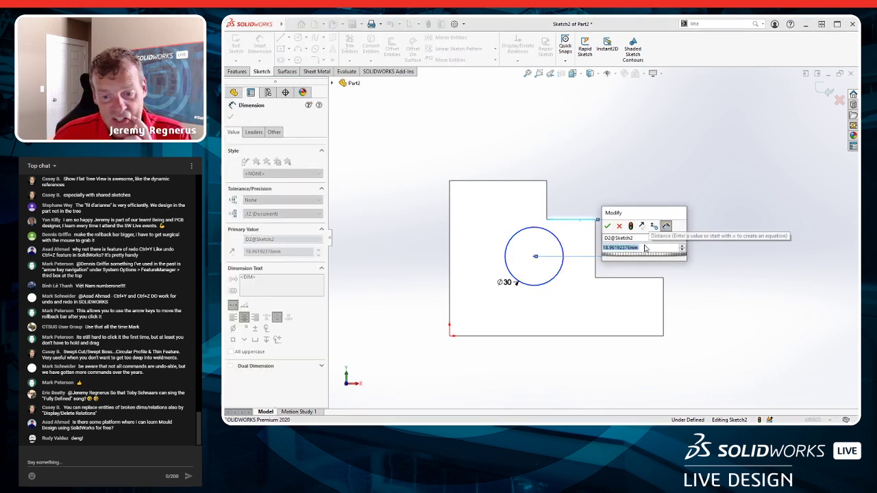
text(15)
key(Return)
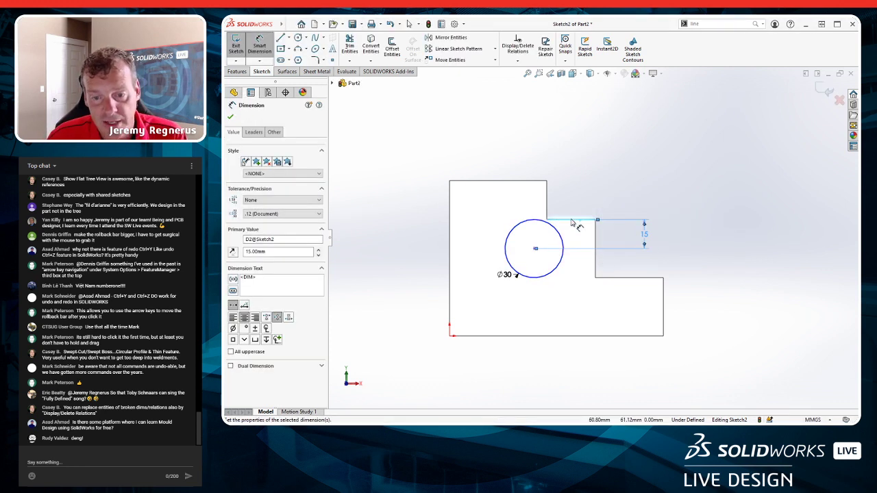
click(598, 237)
click(566, 240)
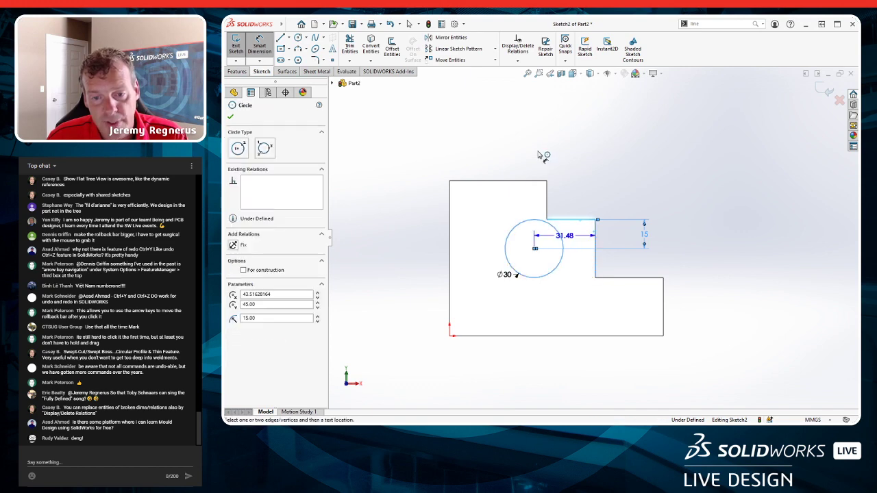
click(545, 147)
text(30)
key(Return)
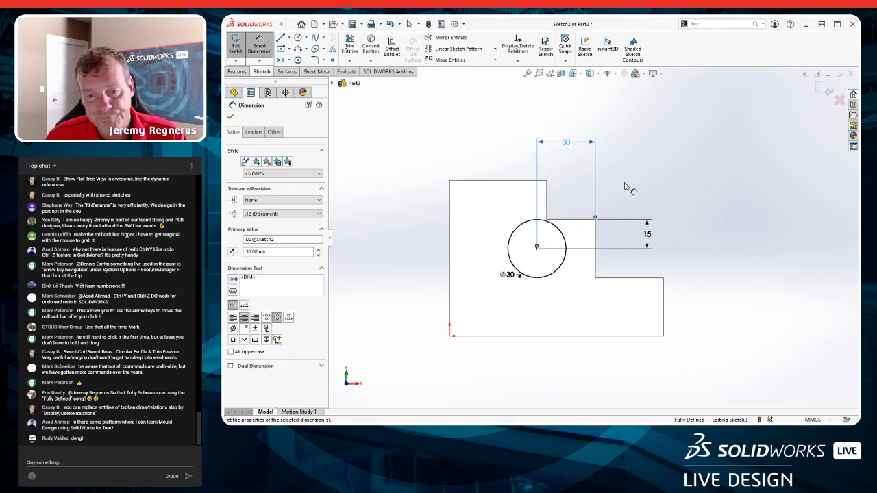
key(Escape)
key(ctrl+7)
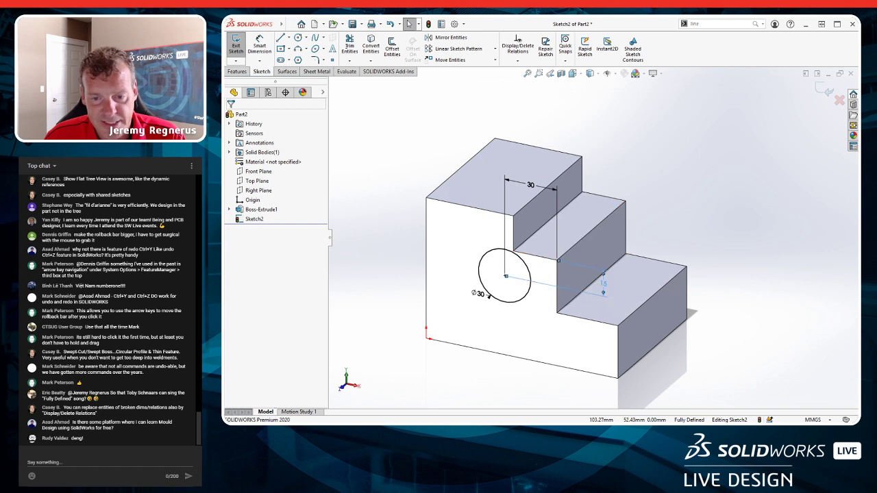
Change the circle's vertical distance from 15 mm to 18 mm.
click(606, 288)
double_click(606, 288)
text(18)
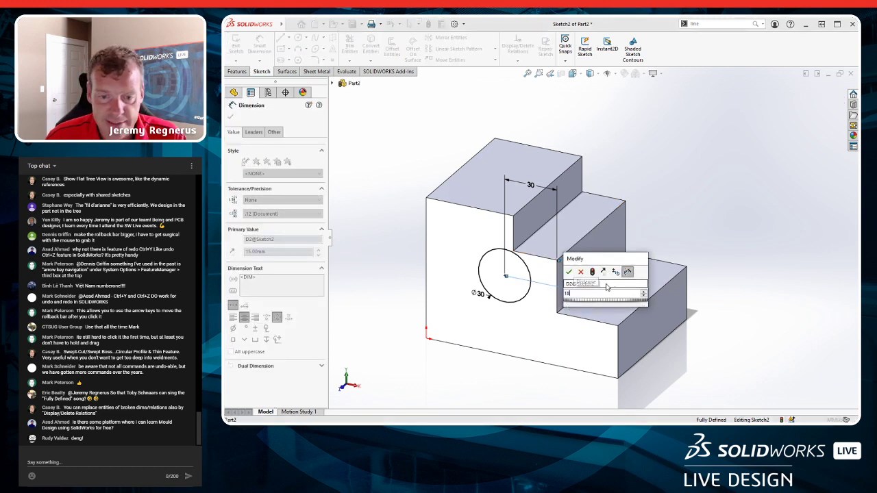
key(Return)
key(Escape)
Cut the circle Through All in both directions as Cut-Extrude1.
key(d)
click(644, 171)
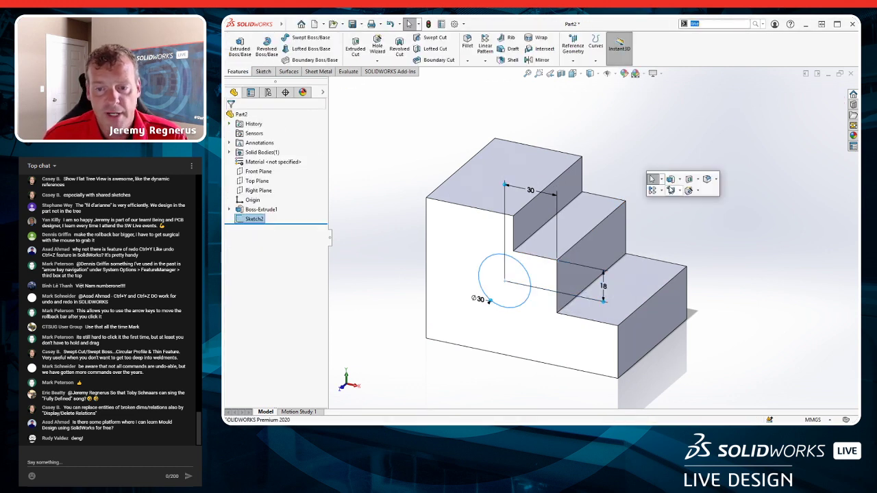
click(688, 179)
right_click(666, 219)
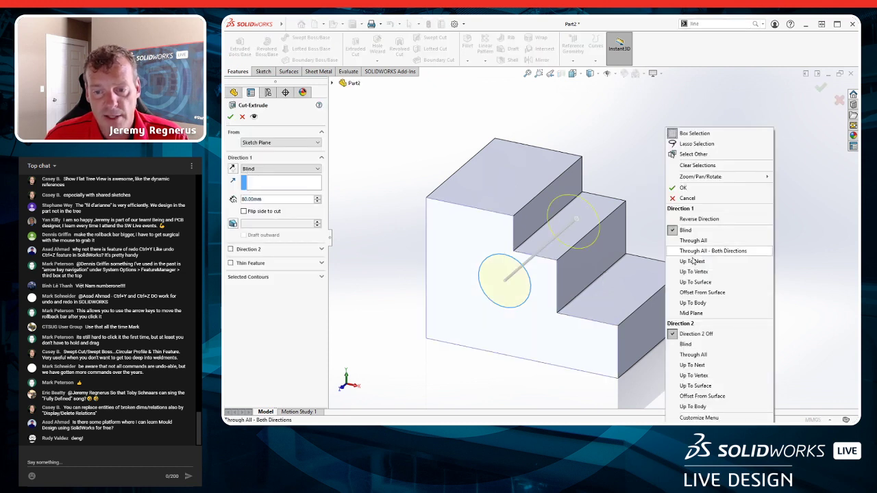
click(699, 251)
key(Return)
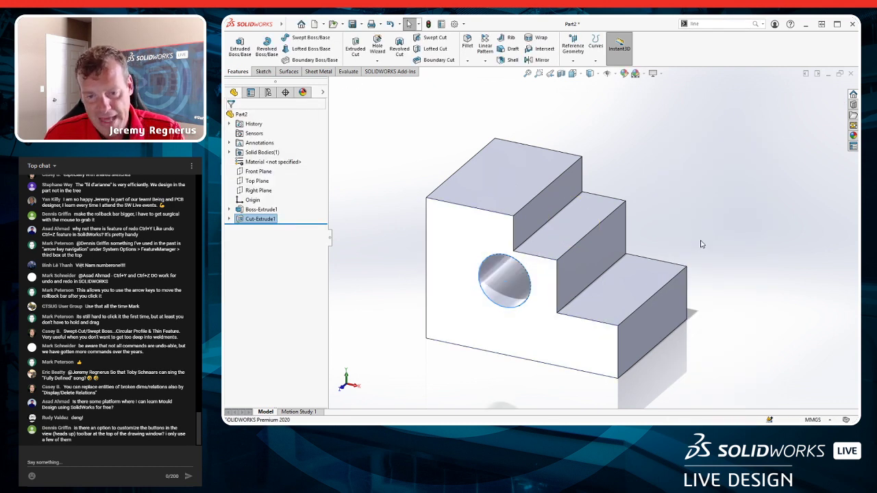
In Sketch1, delete the inner step lines and 60 dimension, then join the endpoints into an L.
click(229, 209)
click(267, 193)
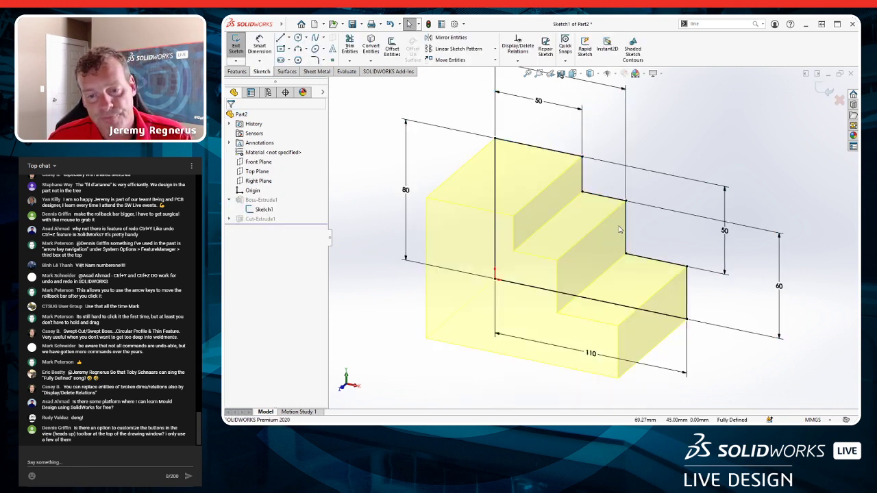
drag(616, 212, 616, 210)
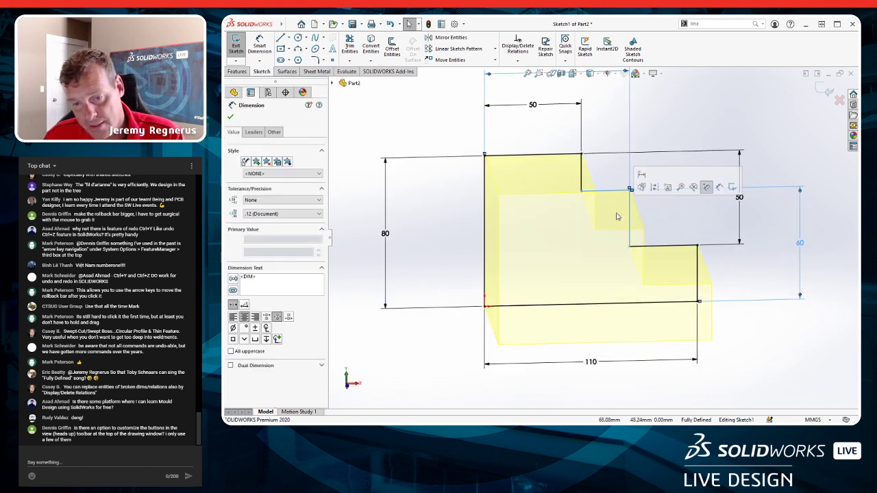
key(Delete)
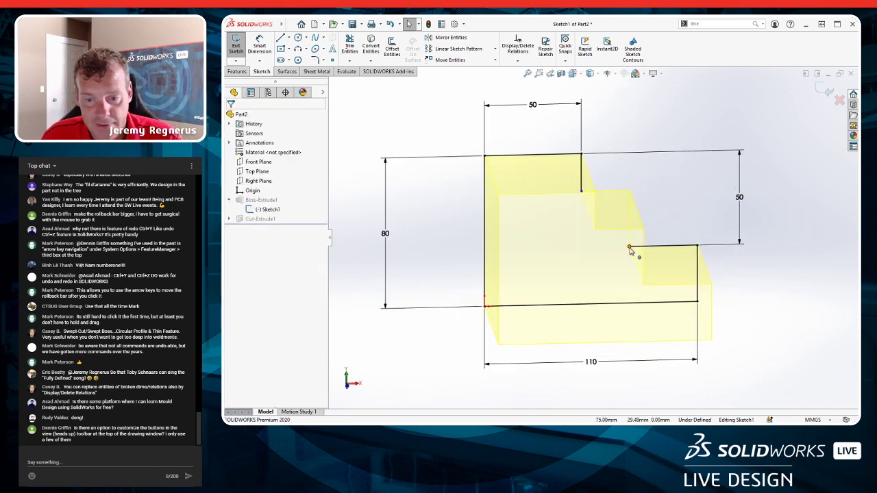
drag(630, 245, 581, 247)
drag(581, 191, 588, 252)
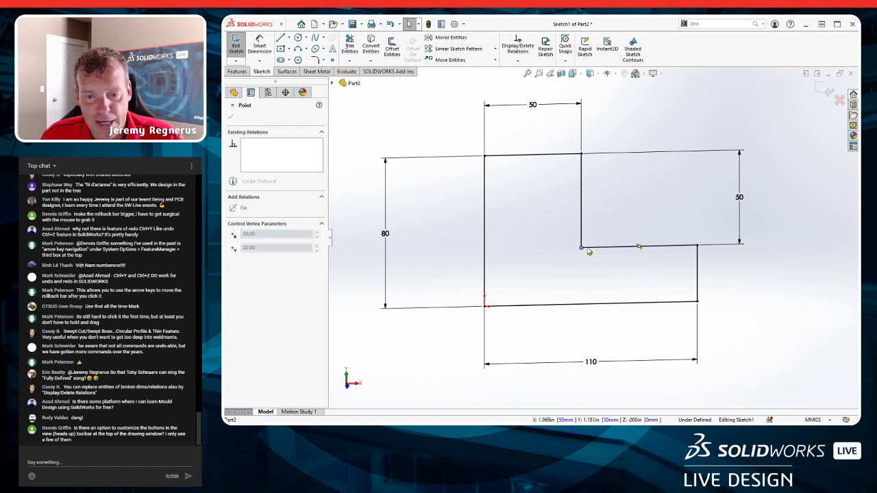
Rebuild the model despite the warning and select the hole's sketch.
click(829, 91)
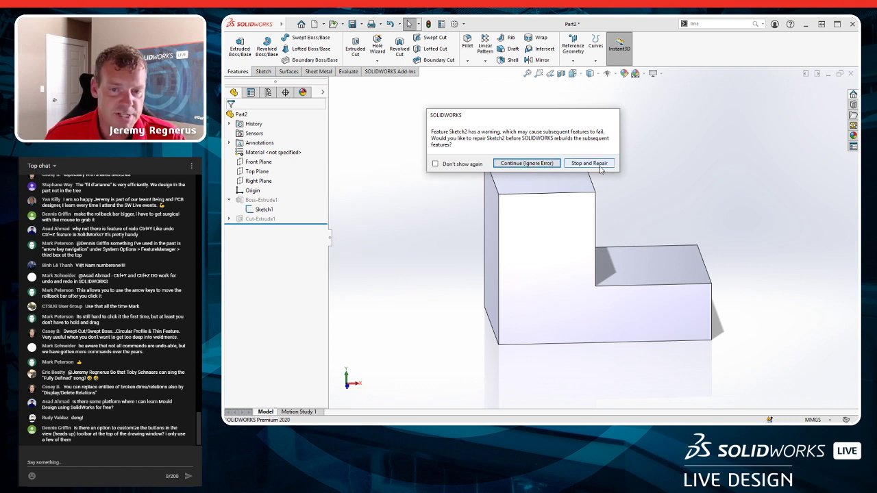
click(540, 169)
click(229, 209)
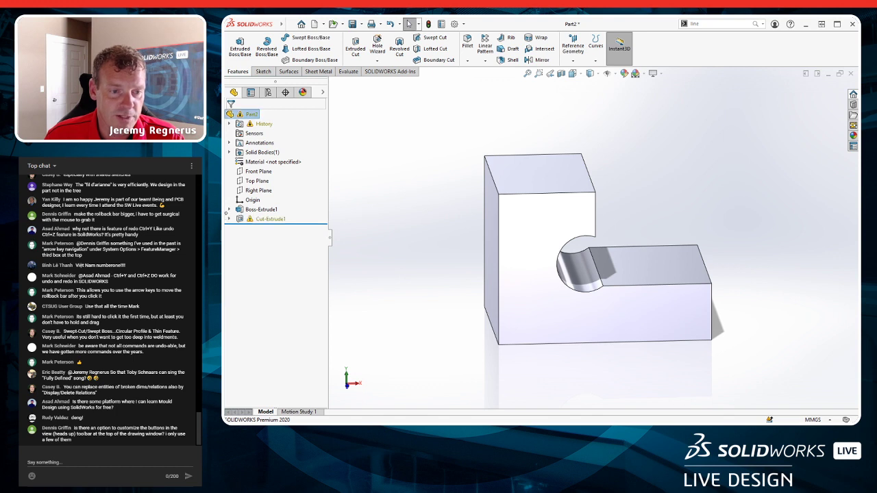
middle_drag(333, 233, 601, 290)
click(229, 218)
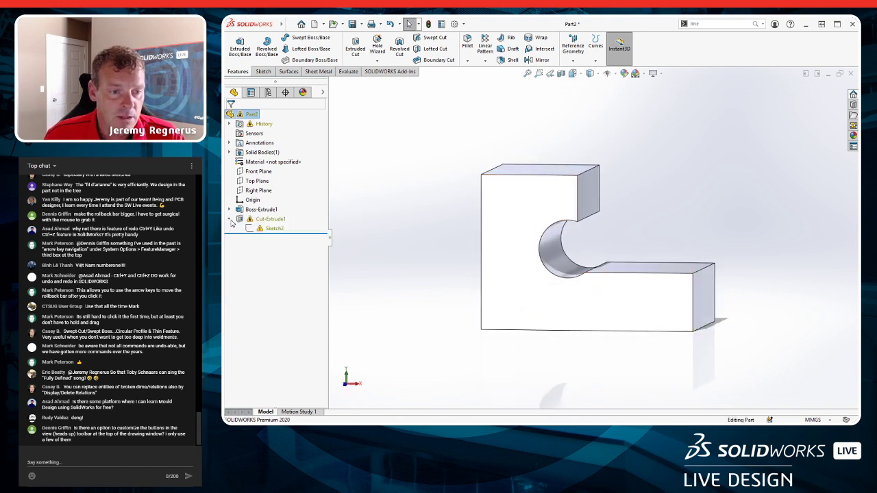
click(264, 228)
Re-anchor the hole's dimensions to the left and bottom edges, moving the 45 and 12 labels clear.
click(269, 202)
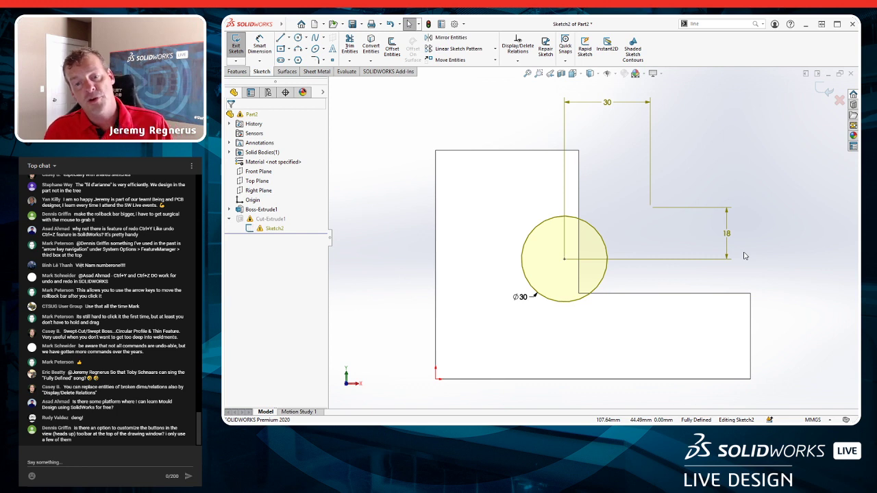
click(653, 143)
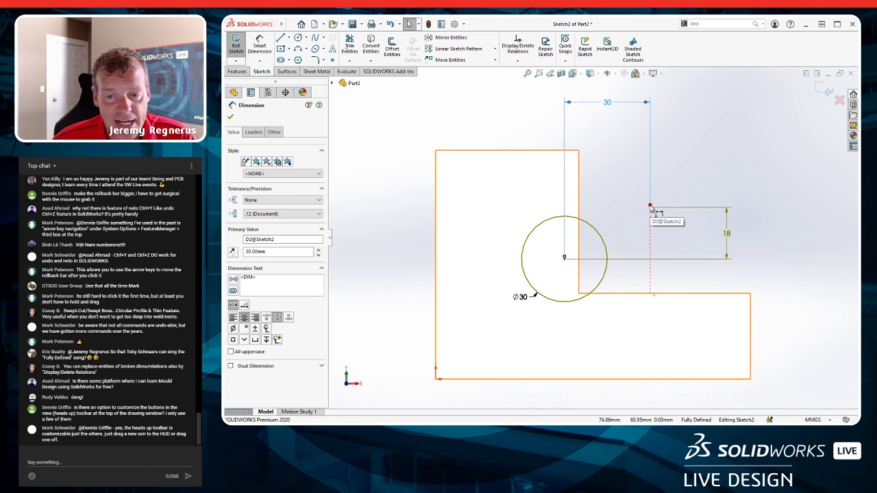
drag(650, 206, 435, 169)
drag(626, 110, 500, 112)
click(499, 133)
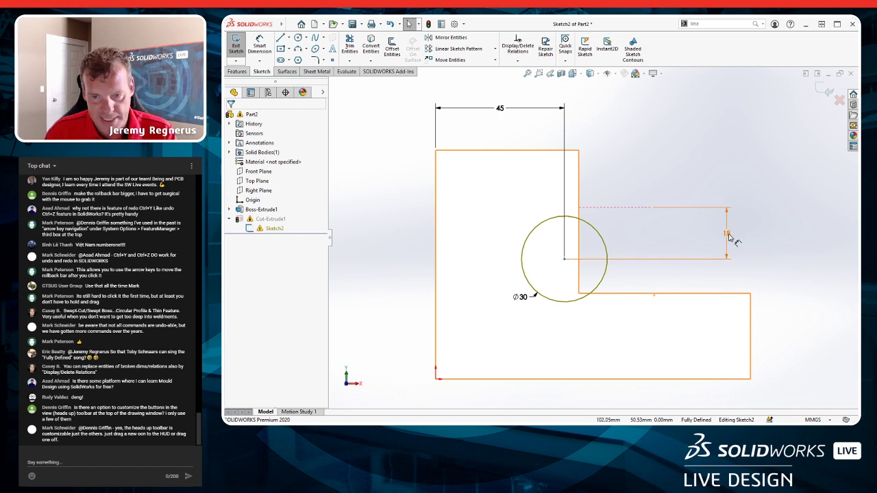
click(693, 208)
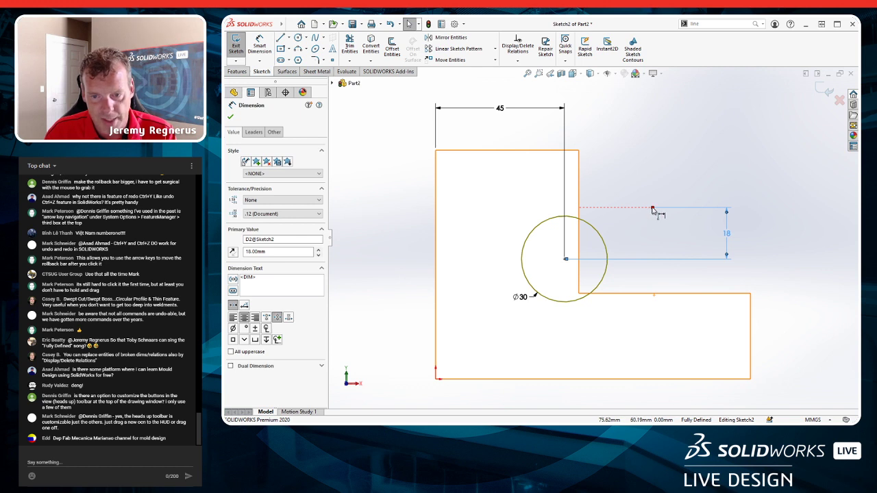
drag(653, 209, 748, 303)
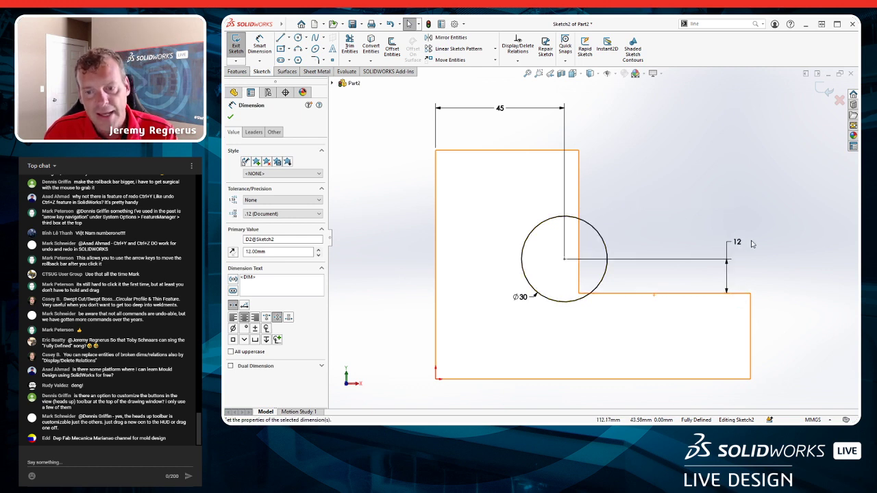
drag(750, 243, 773, 278)
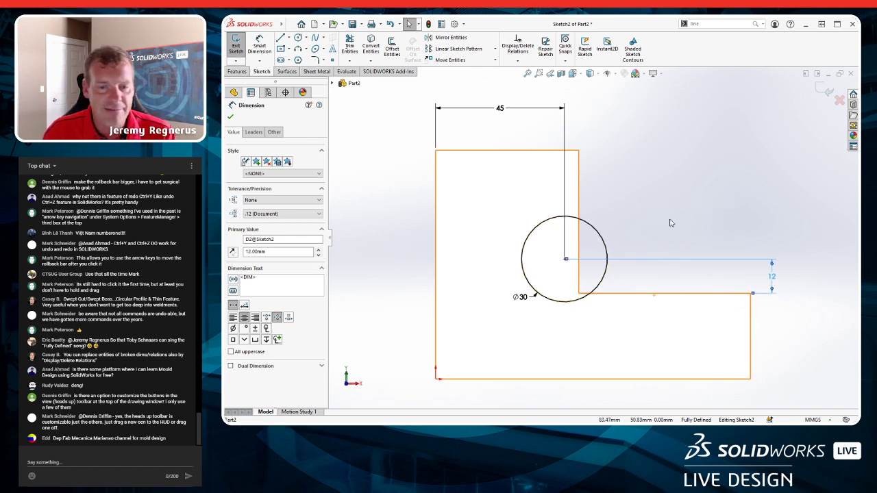
click(671, 223)
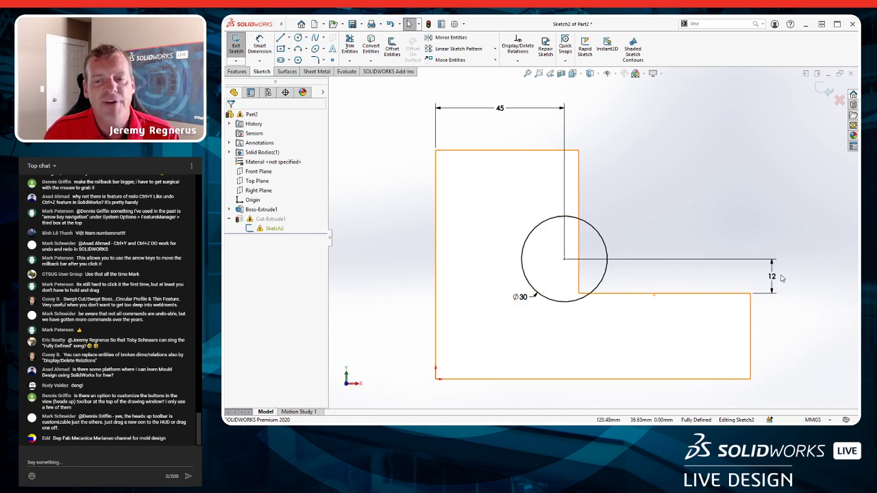
Change the 45 mm offset to 30 mm and exit the sketch.
double_click(501, 109)
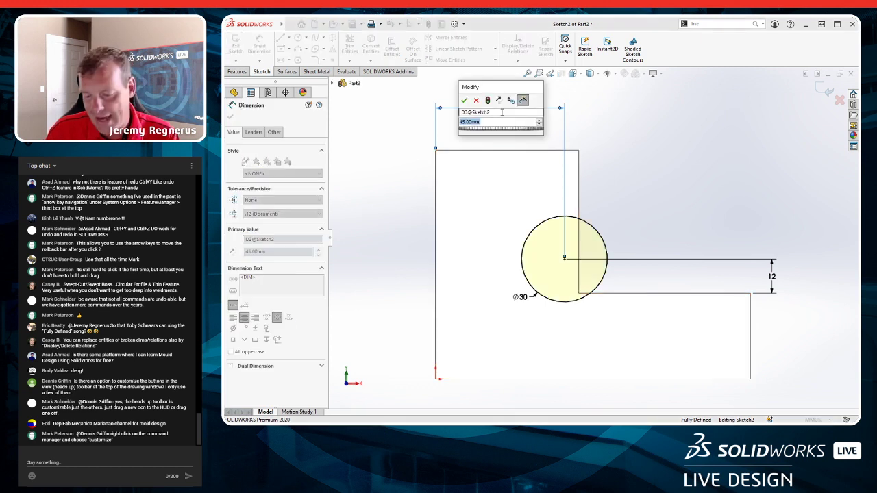
text(30)
key(Return)
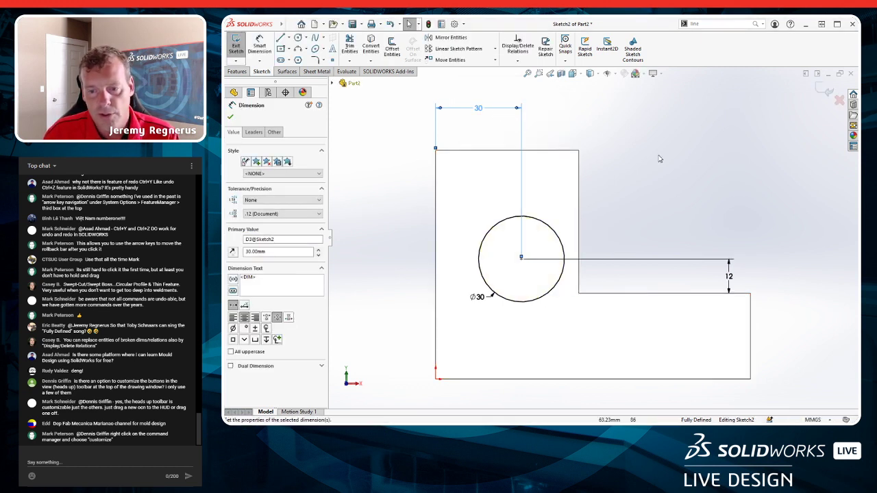
click(826, 89)
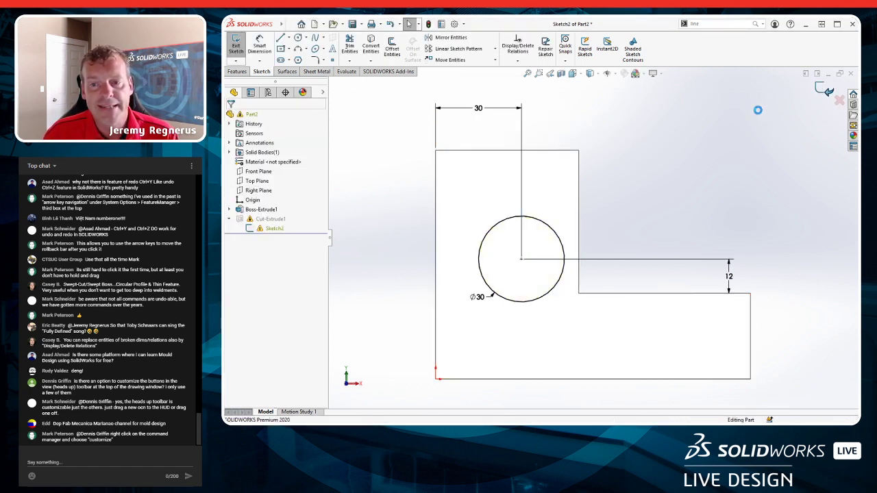
click(826, 89)
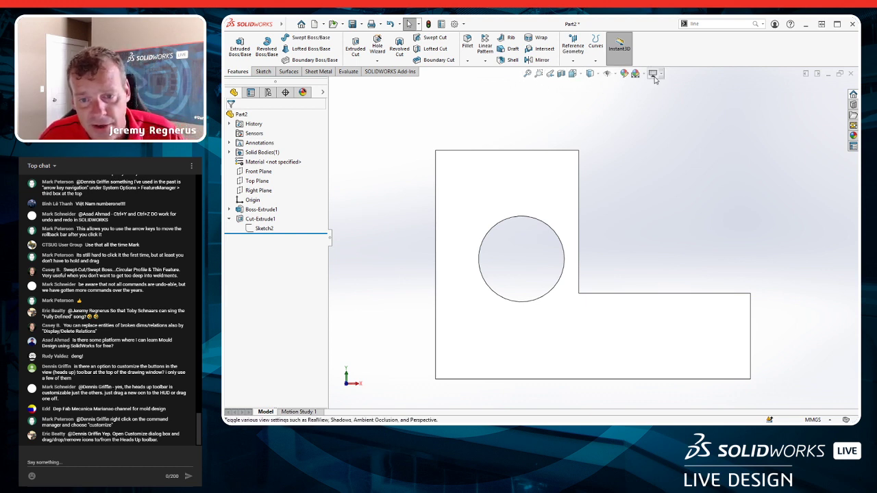
Zoom in on the hole, return to isometric view, and search commands for 'zoom'.
click(540, 76)
drag(594, 129, 525, 186)
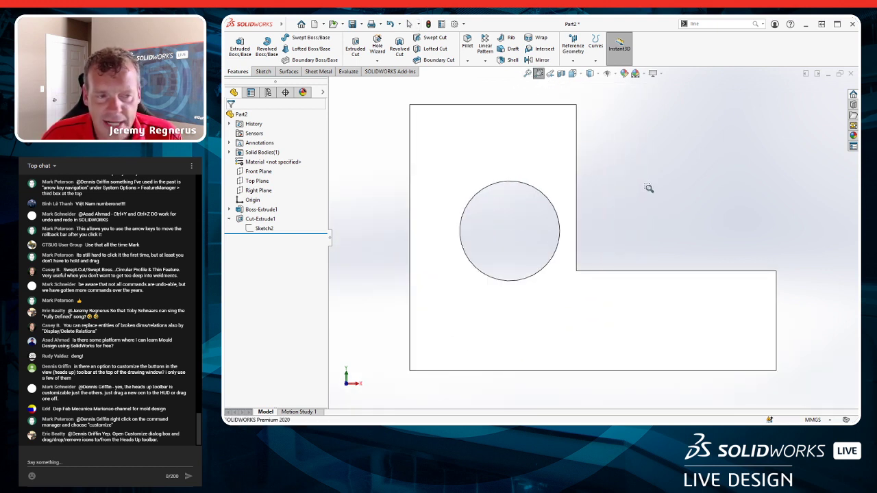
key(ctrl+7)
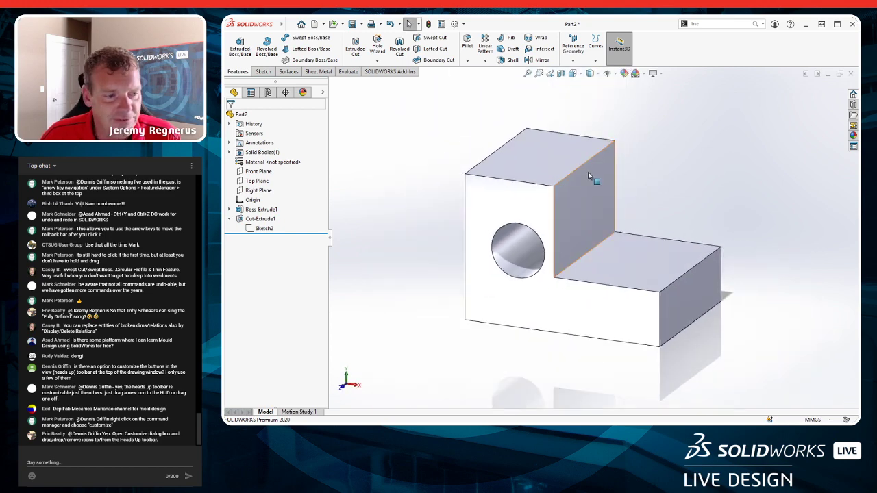
click(713, 26)
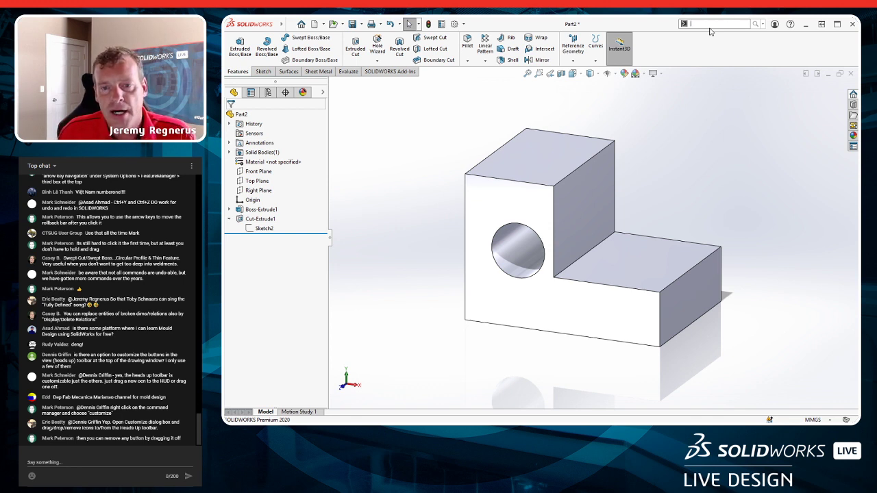
text(zoom)
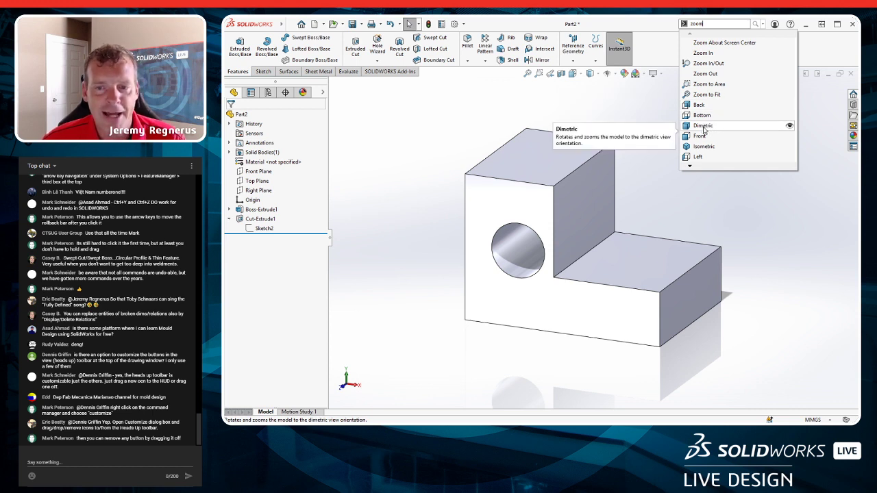
Drag the Dimetric search result toward the toolbar, then show the CommandManager context menu.
drag(704, 129, 536, 78)
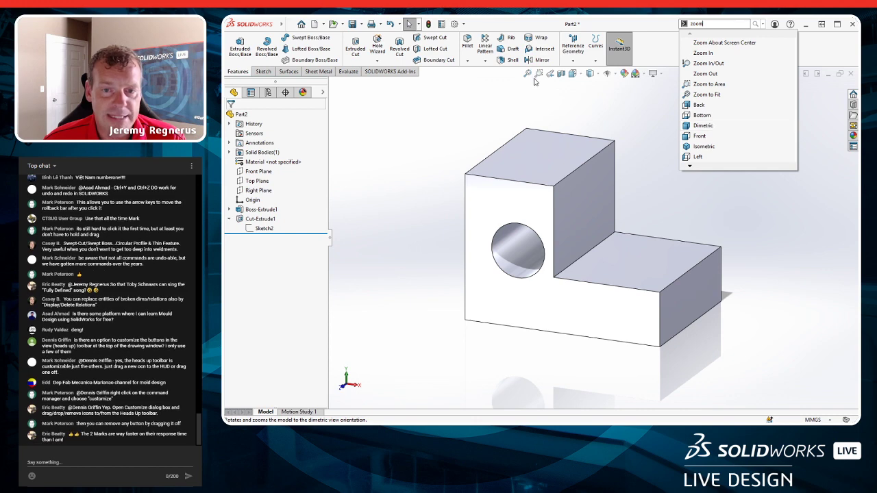
right_click(720, 49)
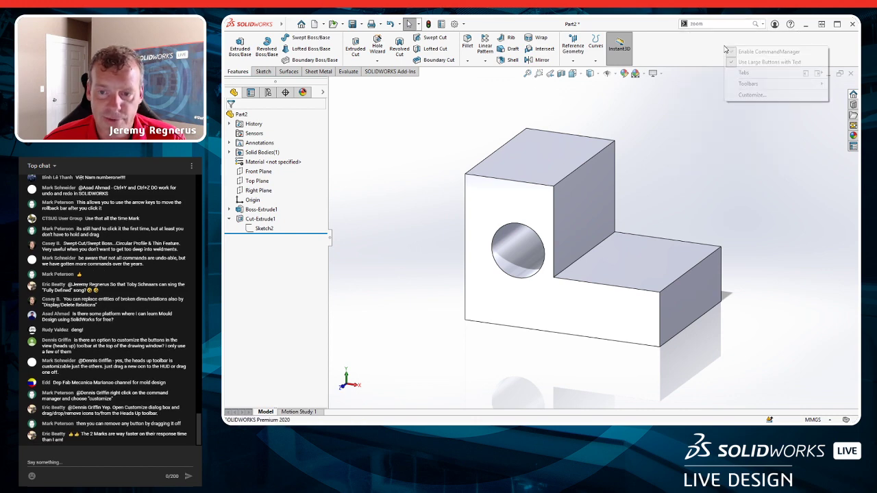
Add the Dimetric button from Customize's Standard Views commands to the heads-up view toolbar.
click(757, 96)
drag(551, 95, 779, 116)
click(666, 131)
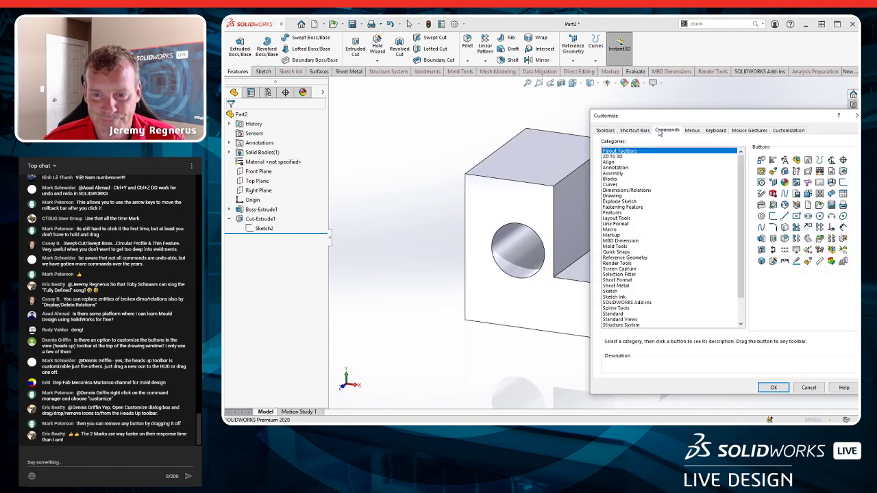
scroll(627, 203, down, 2)
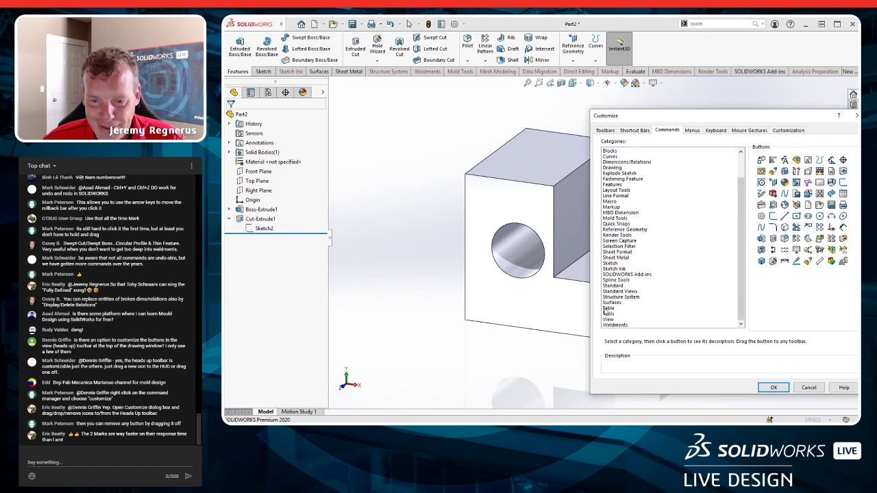
click(610, 319)
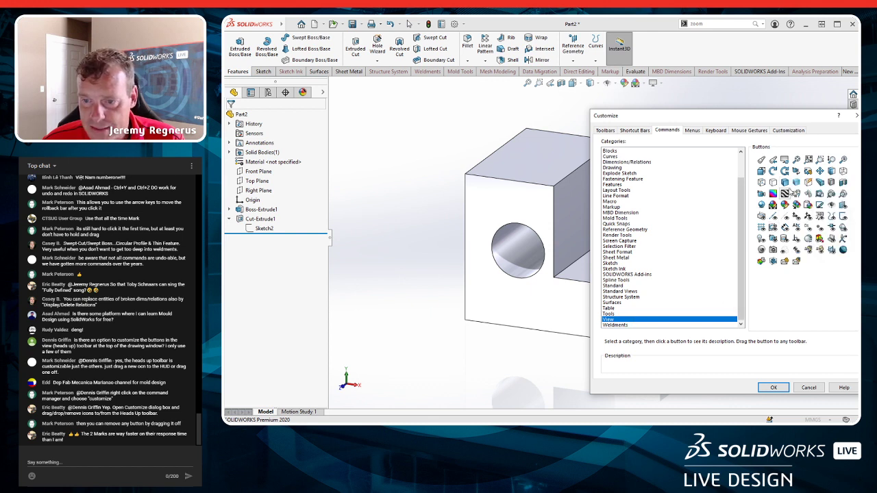
scroll(654, 247, up, 2)
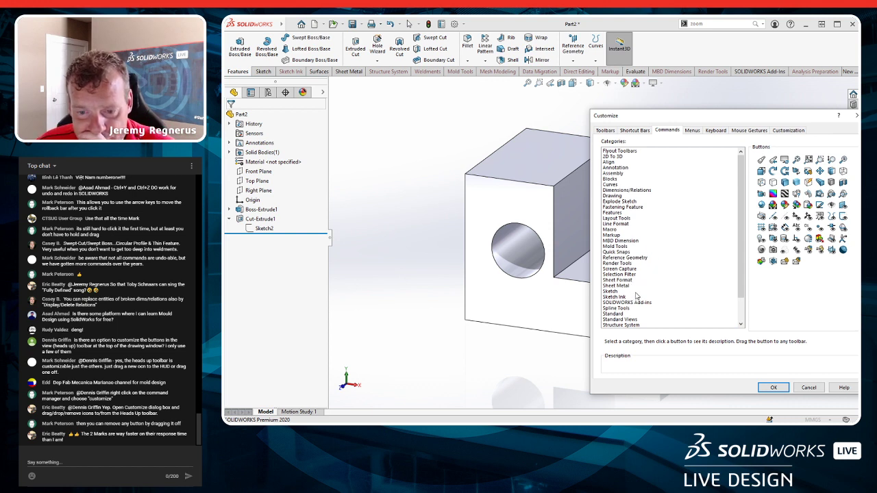
click(623, 320)
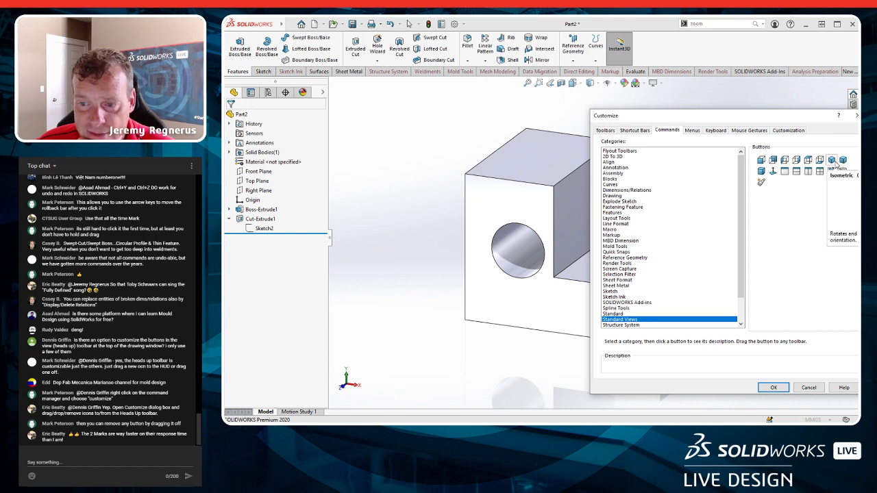
drag(761, 171, 526, 85)
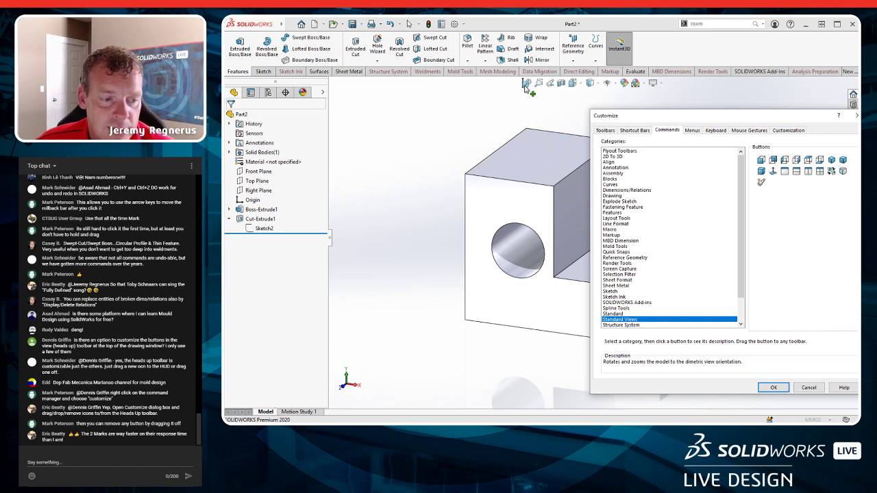
drag(526, 86, 523, 84)
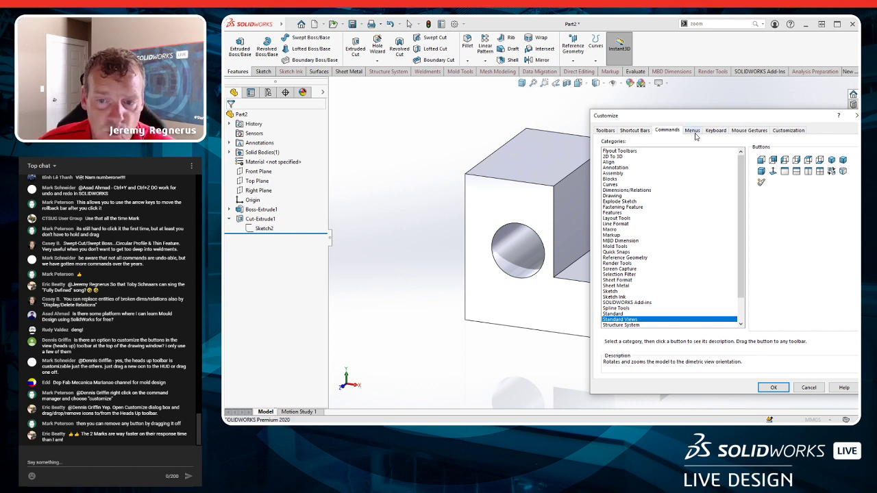
click(809, 387)
Fit the model, switch to Isometric view, and remove the Dimetric button from the heads-up toolbar.
click(521, 73)
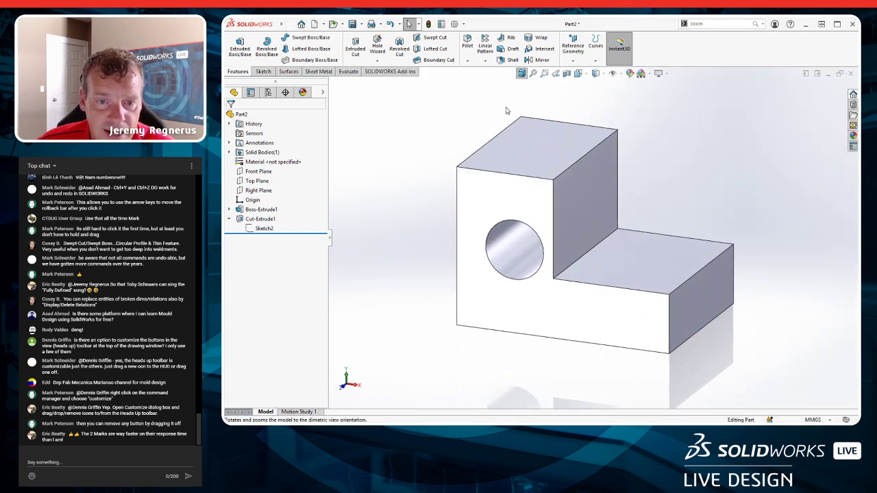
click(580, 74)
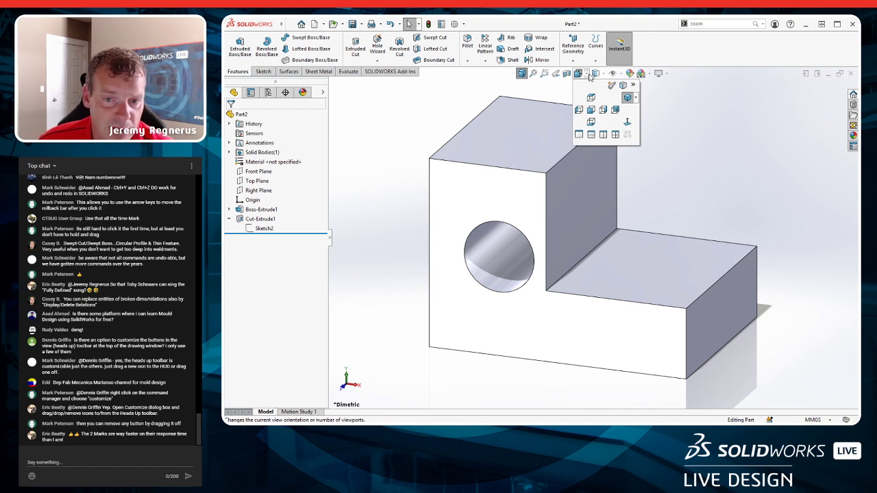
click(635, 97)
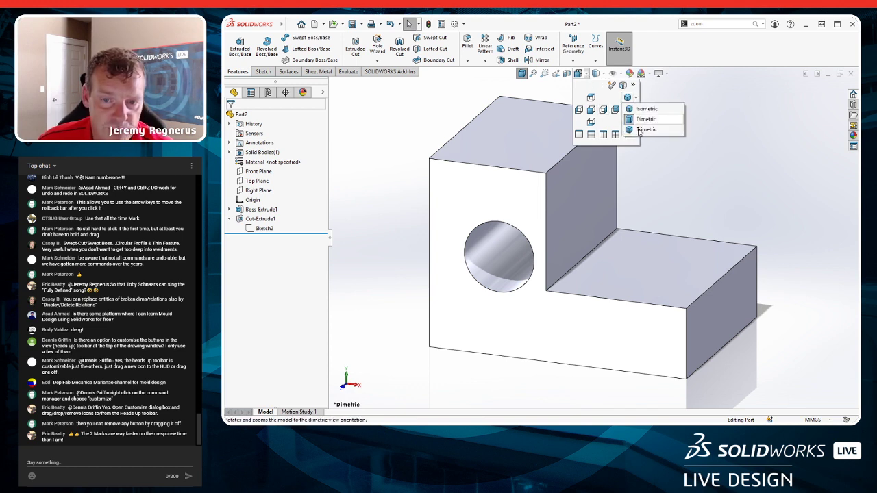
click(632, 109)
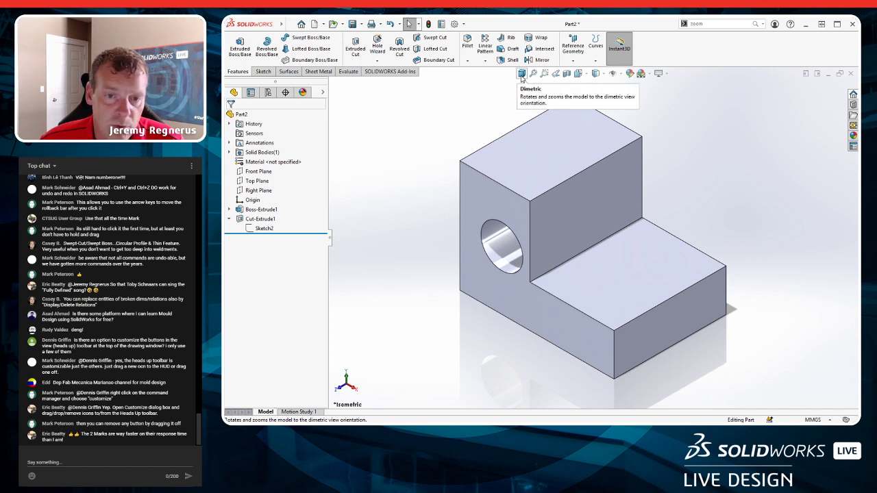
drag(521, 76, 438, 138)
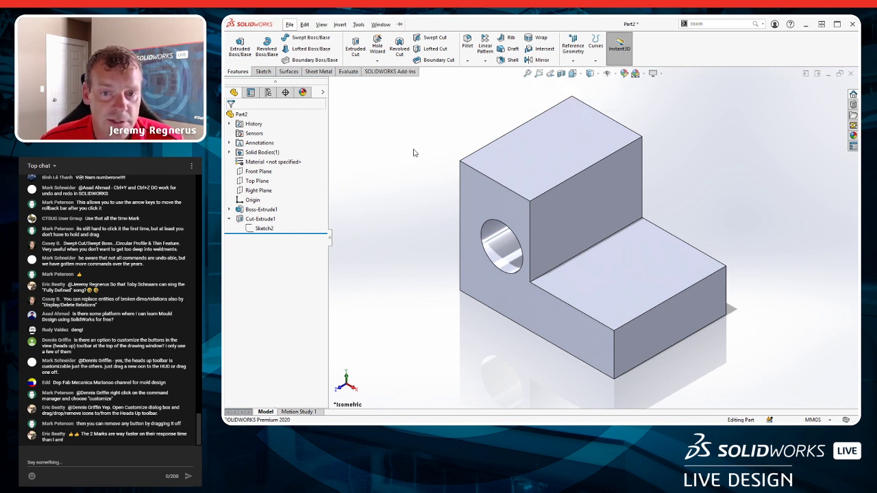
Remove the Reference Geometry command from the feature tools and search commands for 'reference'.
drag(574, 44, 447, 139)
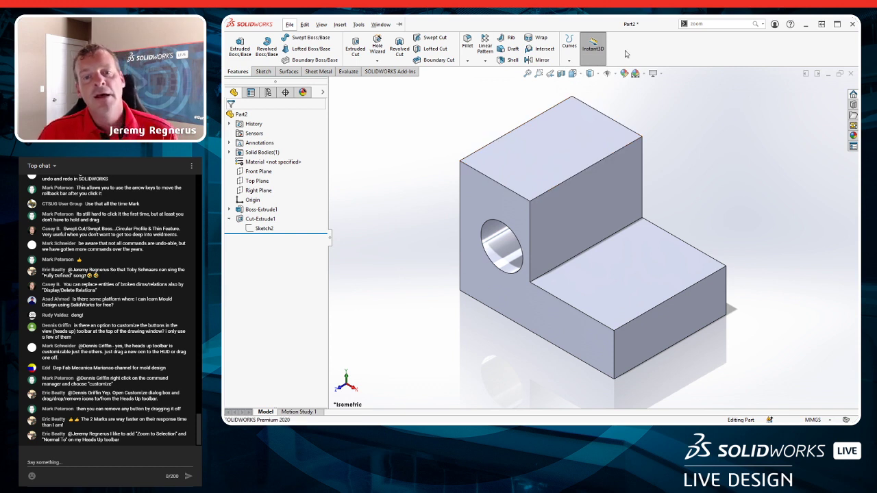
click(723, 24)
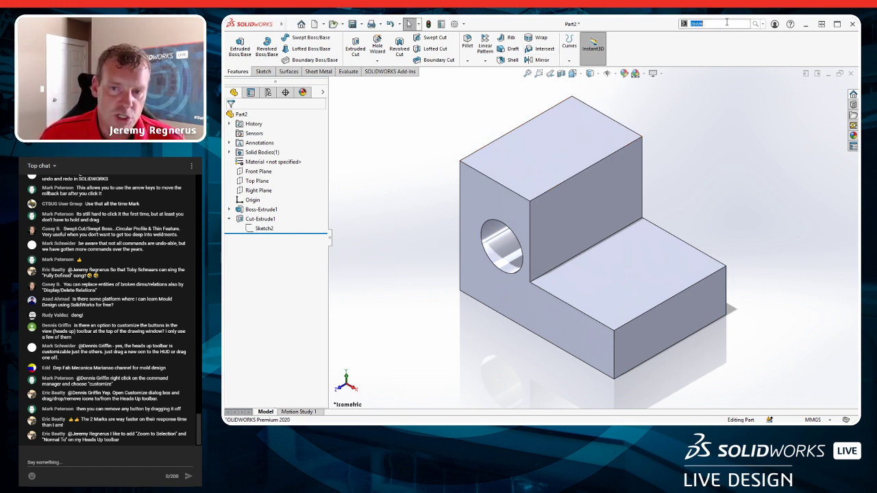
text(reference)
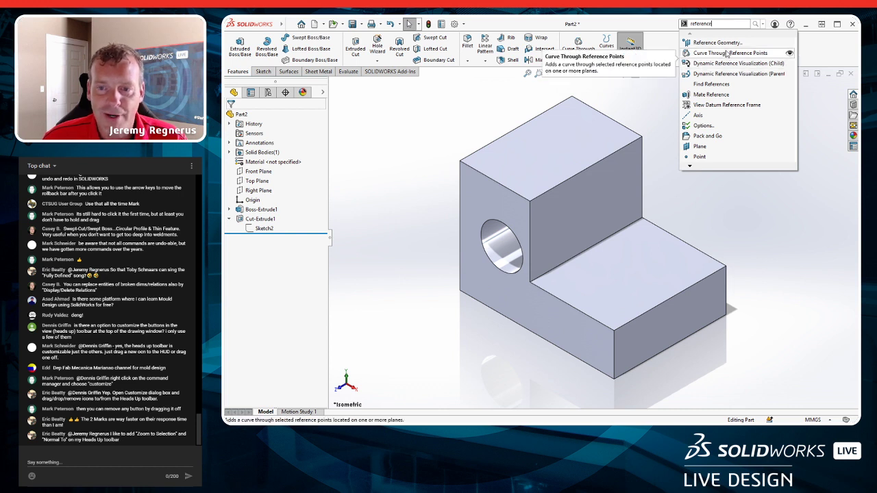
click(657, 110)
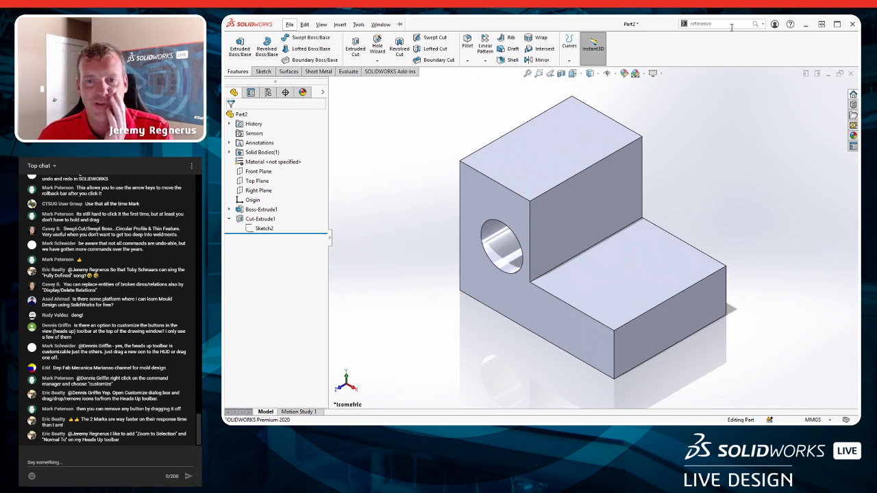
click(711, 24)
text(r)
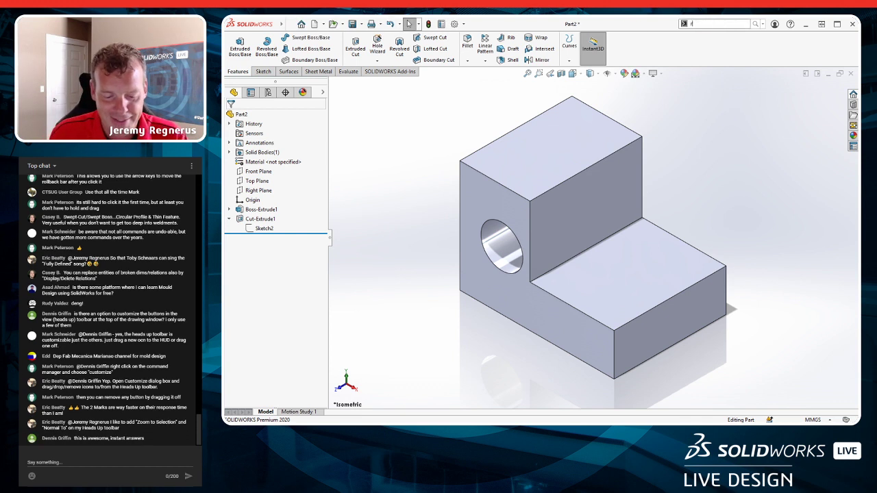
text(eference)
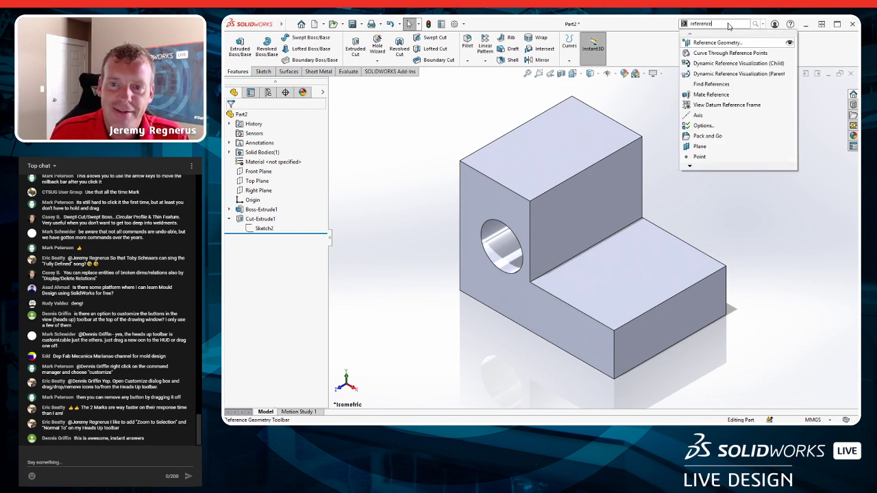
click(743, 60)
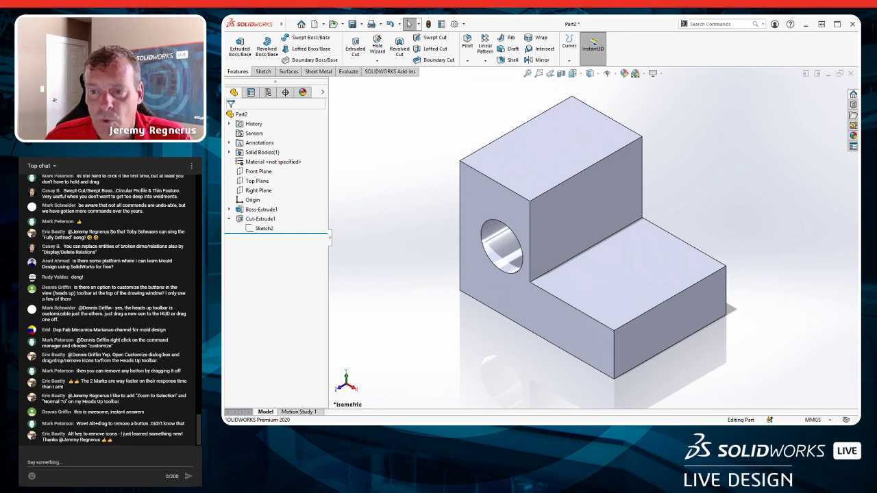
click(850, 72)
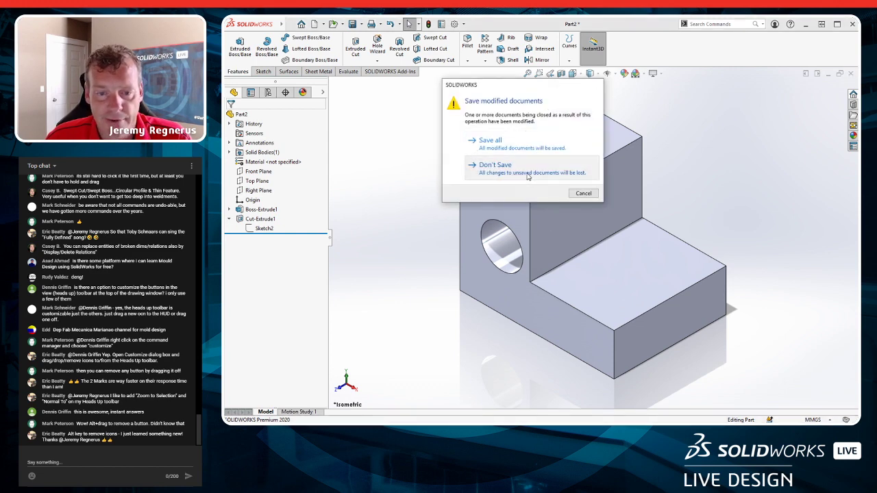
click(493, 170)
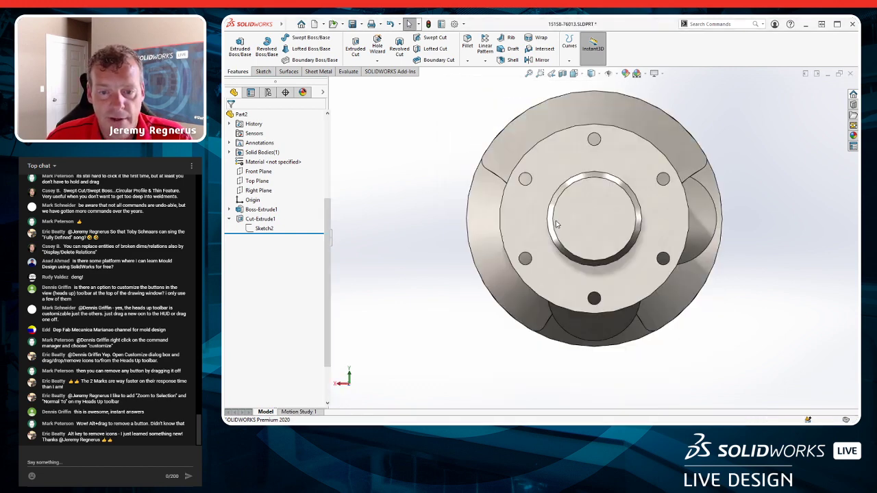
click(850, 73)
click(545, 158)
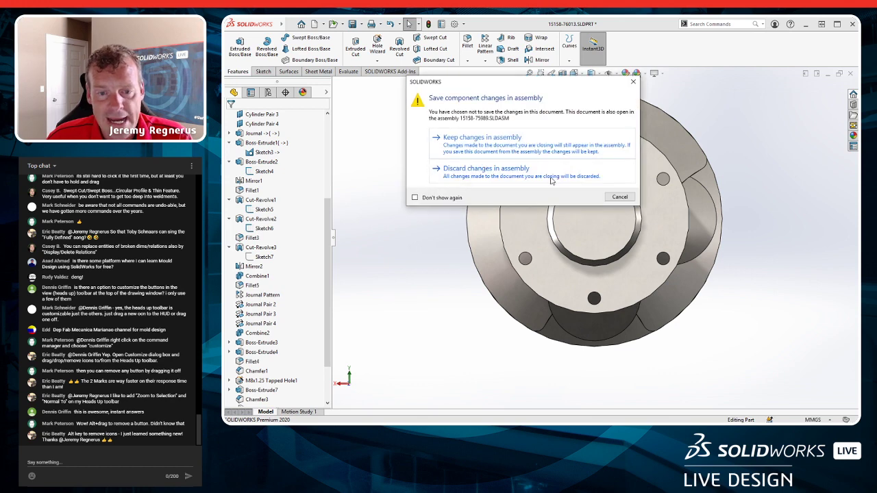
click(520, 176)
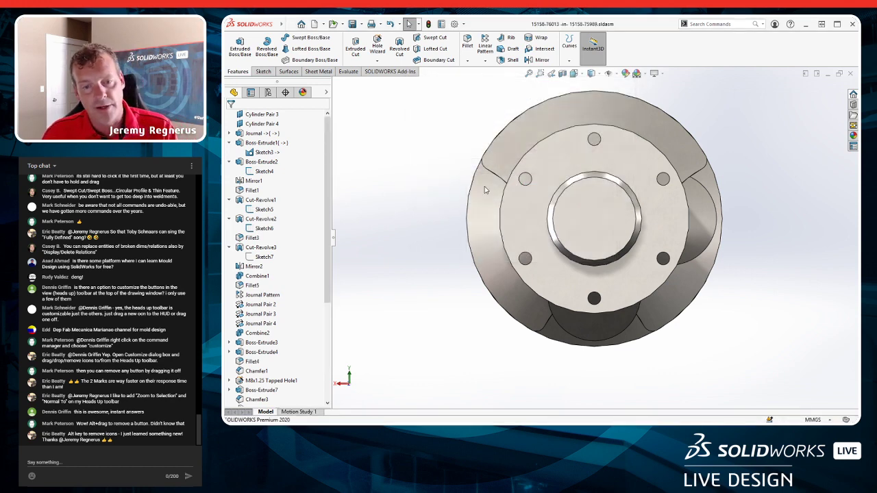
click(851, 73)
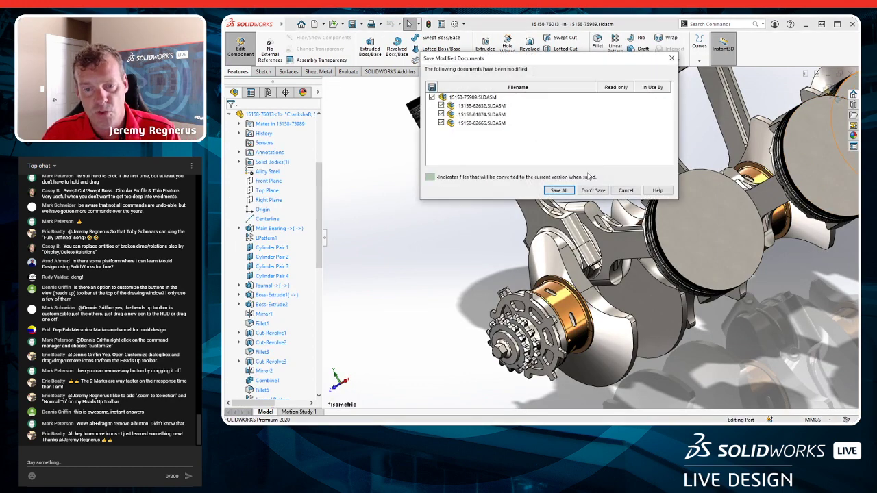
click(592, 189)
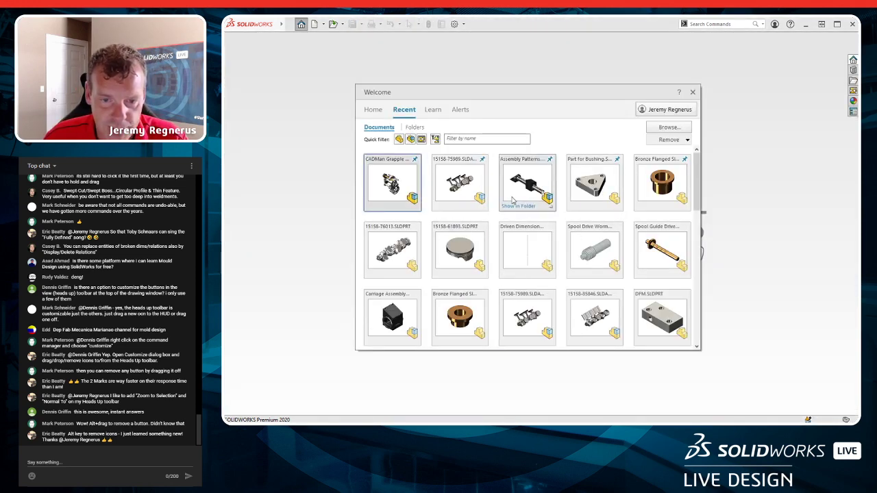
Dismiss the Welcome window to show the Assembly Patterns assembly with its Rail, Carriage and End Cap sub-assemblies.
key(Escape)
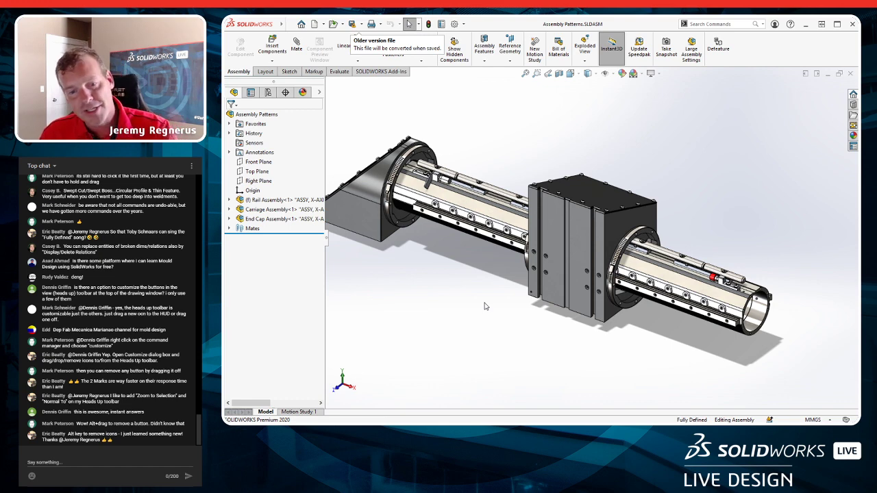
Open the Carriage Assembly subassembly and zoom to the CBORE holes on the carriage block's side face.
click(274, 209)
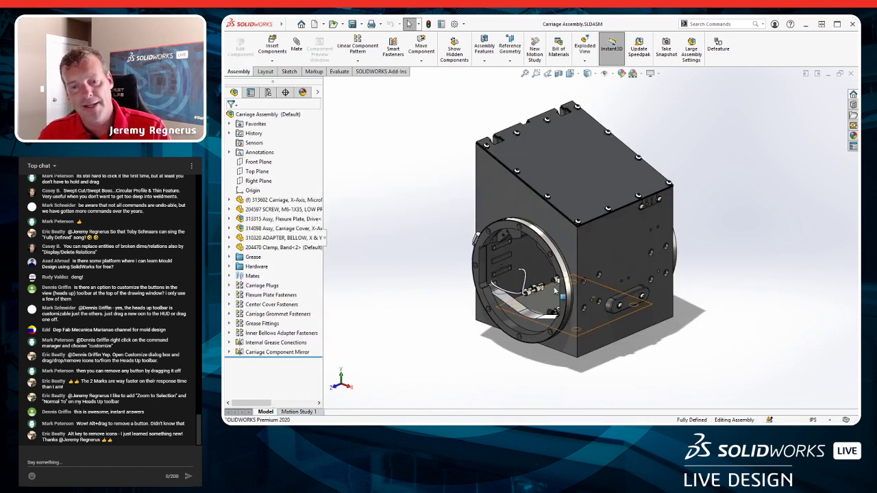
middle_drag(613, 283, 576, 288)
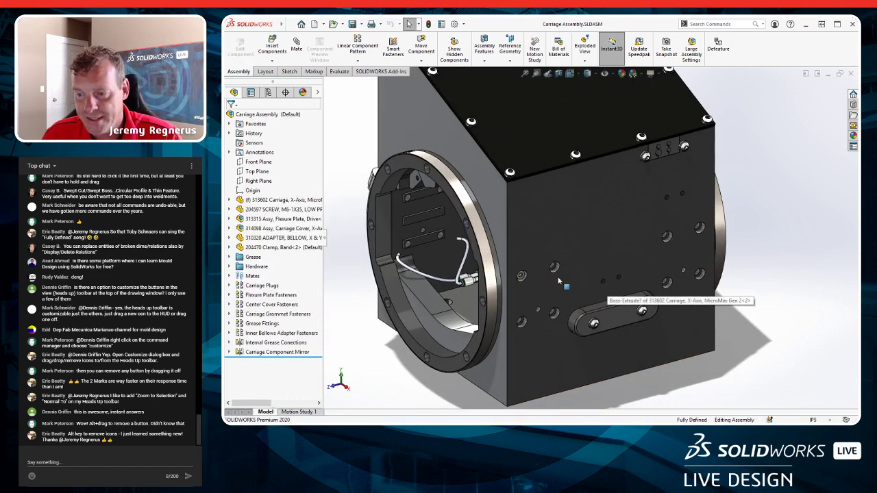
scroll(559, 281, up, 1)
scroll(559, 281, down, 4)
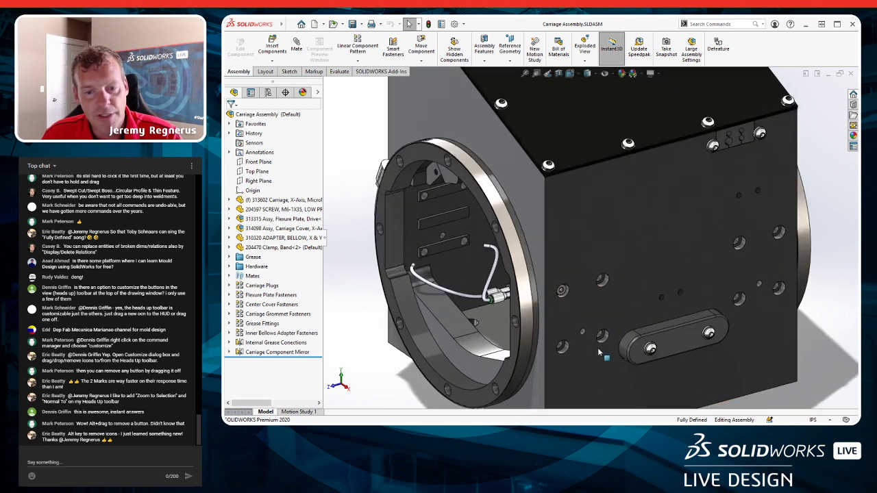
ctrl+middle_drag(583, 320, 609, 294)
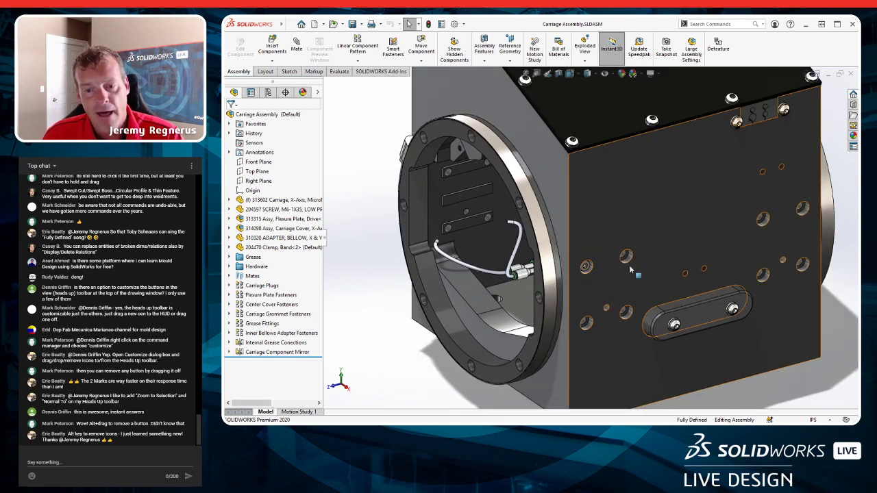
scroll(629, 266, down, 3)
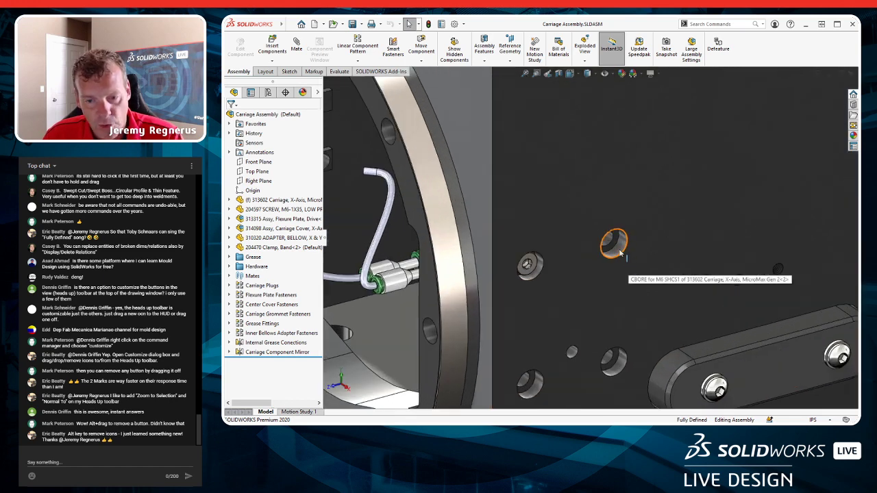
scroll(618, 255, up, 4)
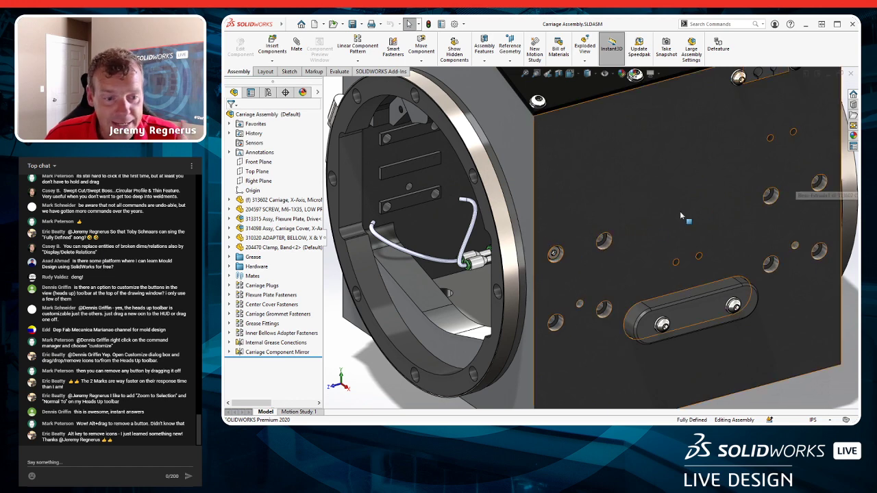
click(637, 197)
click(657, 141)
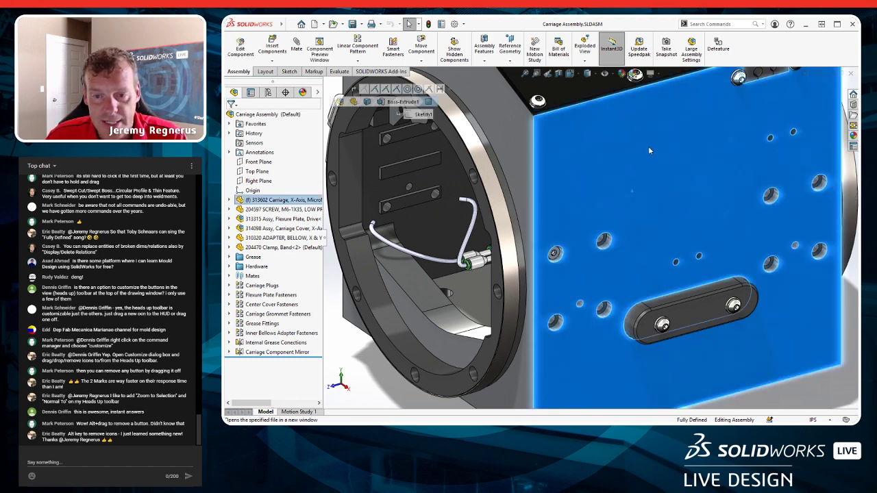
scroll(610, 221, down, 10)
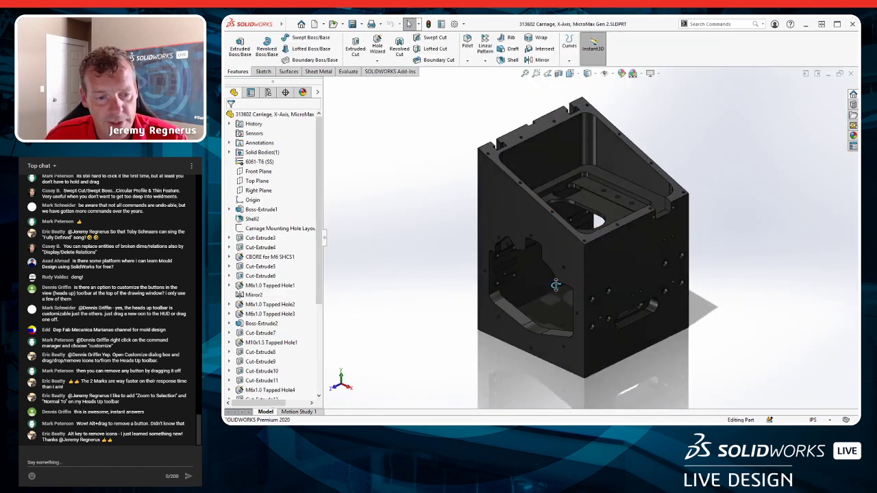
click(620, 245)
scroll(462, 274, up, 5)
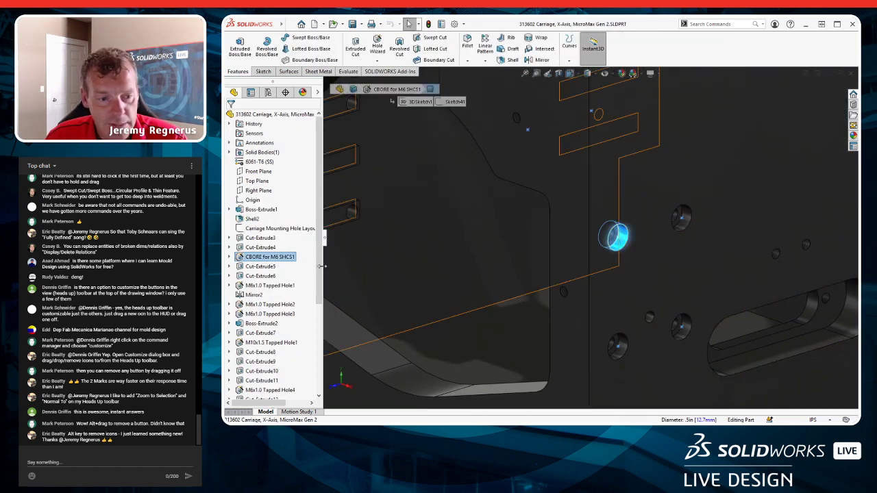
scroll(466, 274, up, 5)
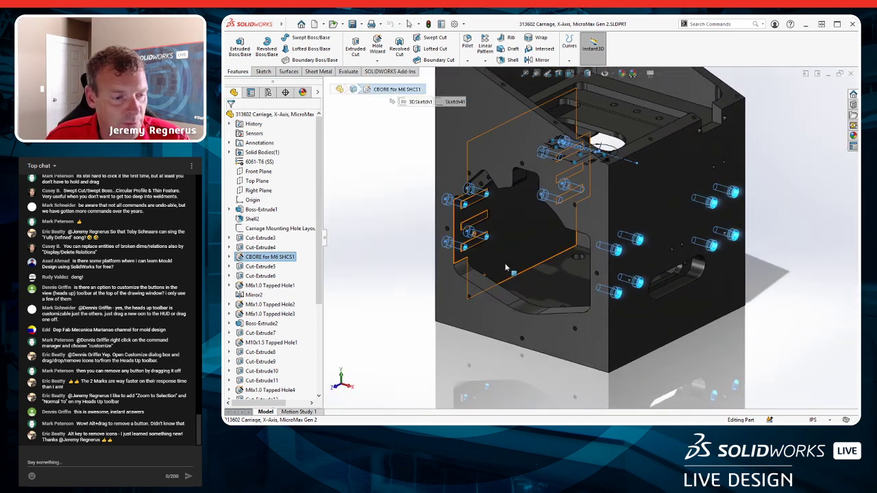
middle_drag(491, 265, 507, 269)
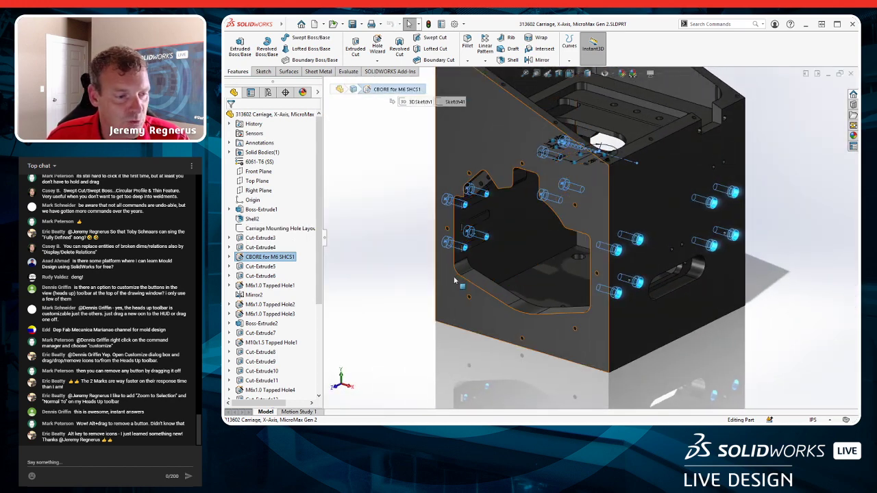
click(229, 257)
click(261, 266)
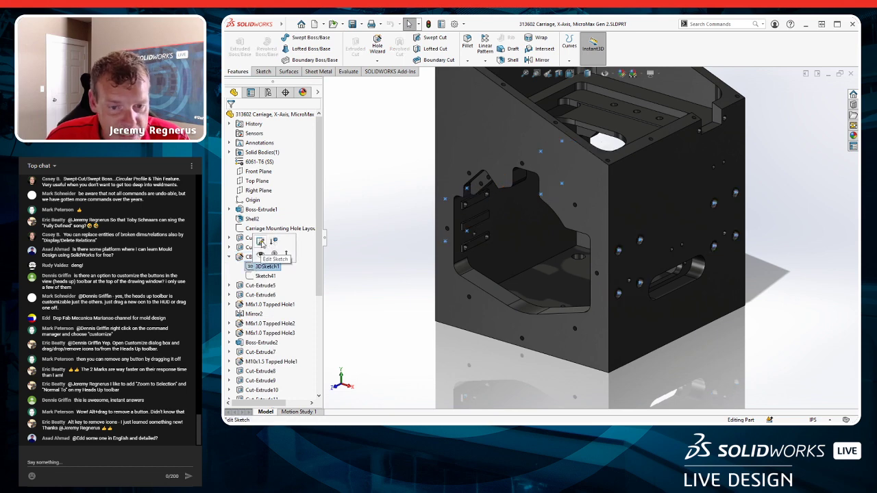
click(256, 241)
mouse_move(429, 266)
middle_down()
mouse_move(407, 228)
mouse_move(424, 251)
mouse_move(421, 268)
middle_up()
middle_drag(395, 229, 396, 250)
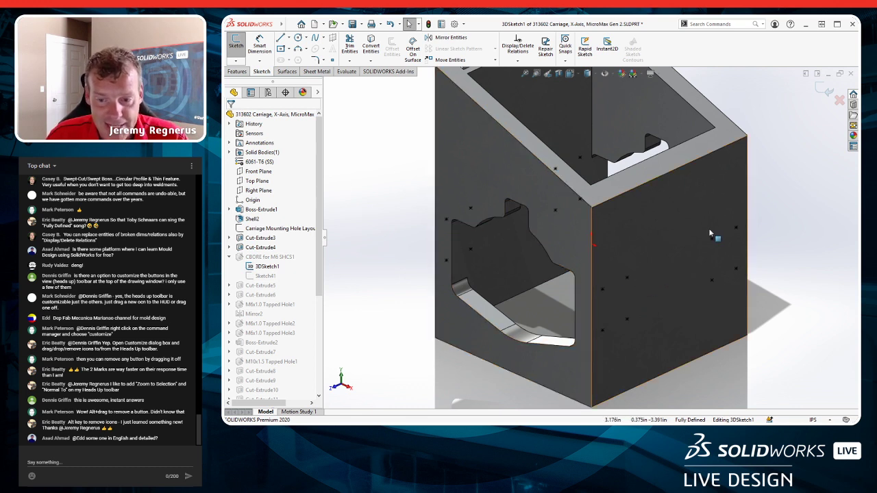
click(828, 91)
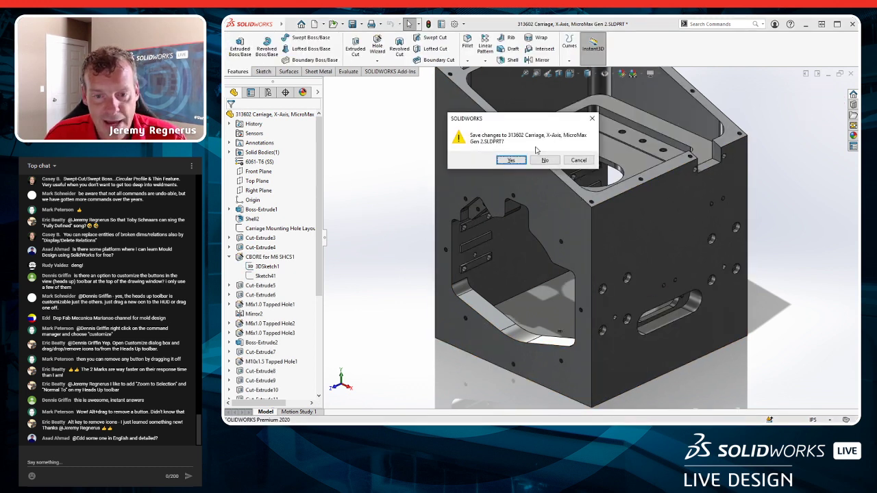
click(520, 163)
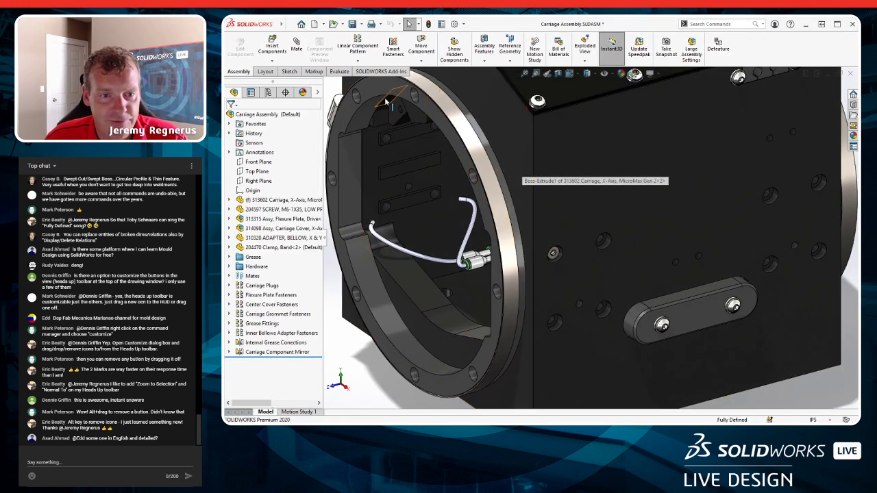
Start a Pattern Driven Component Pattern with the M6 screw as the component to pattern.
click(360, 62)
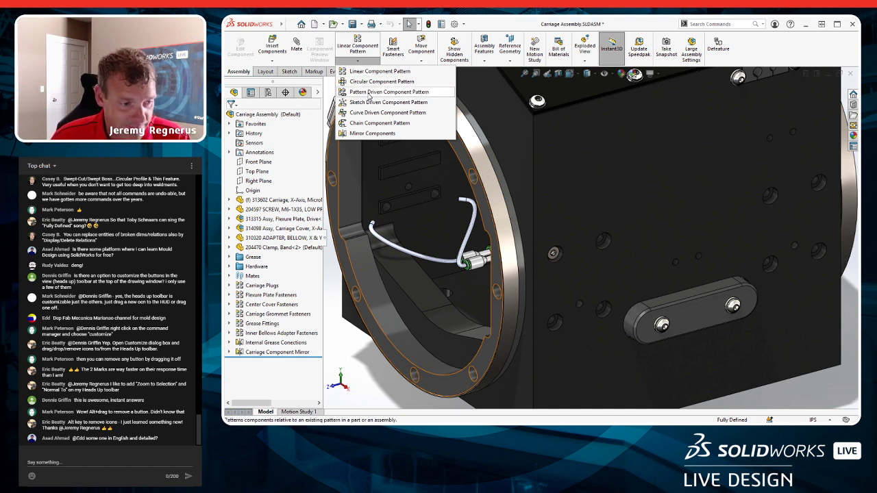
click(370, 91)
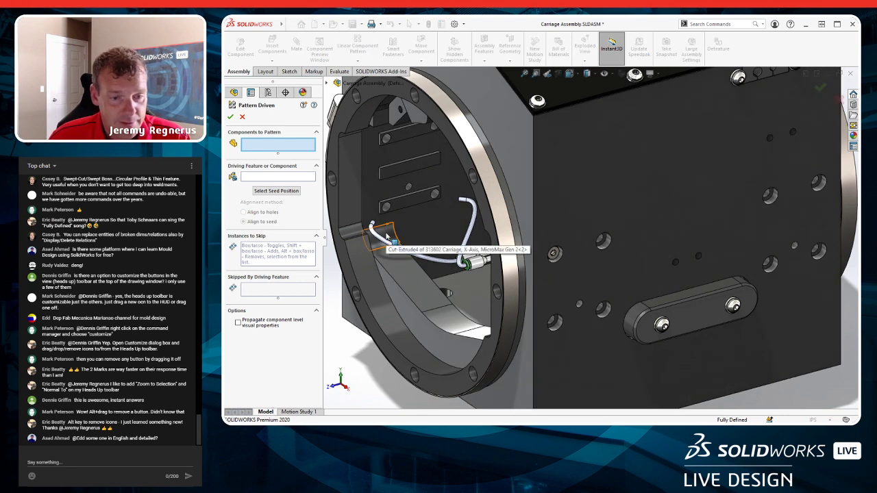
click(556, 256)
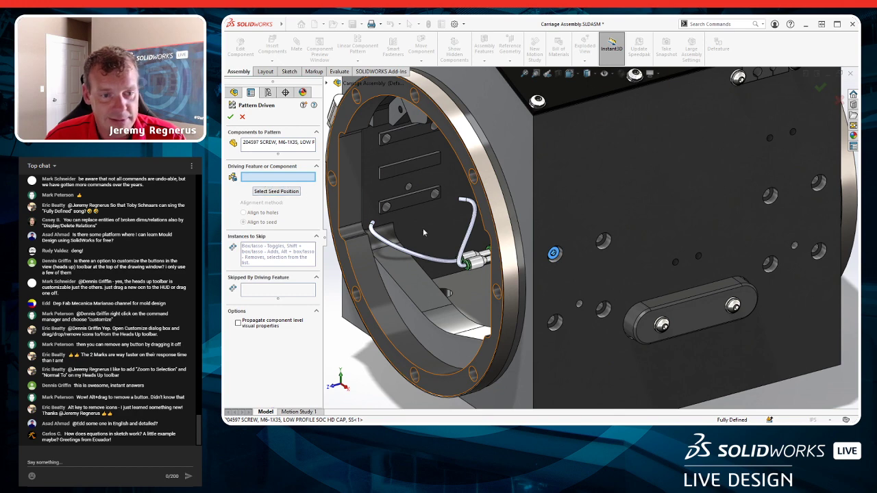
scroll(581, 275, down, 4)
Use the counterbore holes as the driving feature and set the seed position at the screw's hole.
click(639, 203)
scroll(599, 313, up, 4)
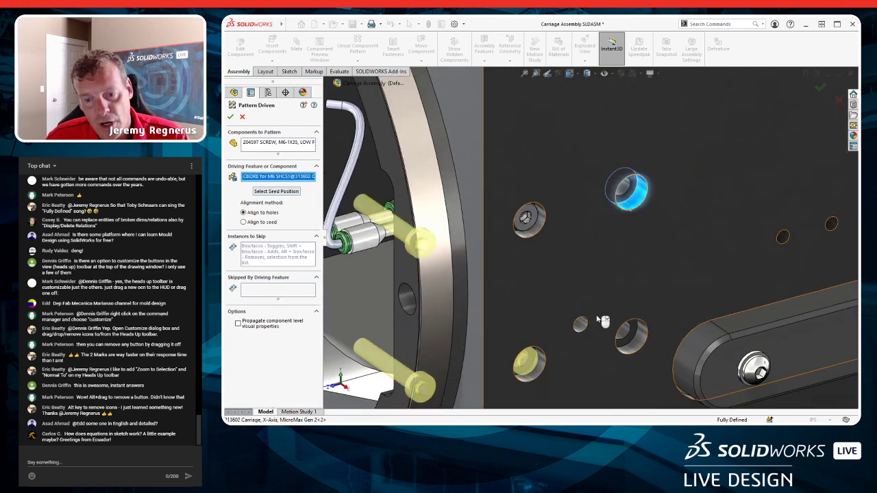
scroll(599, 312, up, 2)
middle_drag(650, 270, 384, 357)
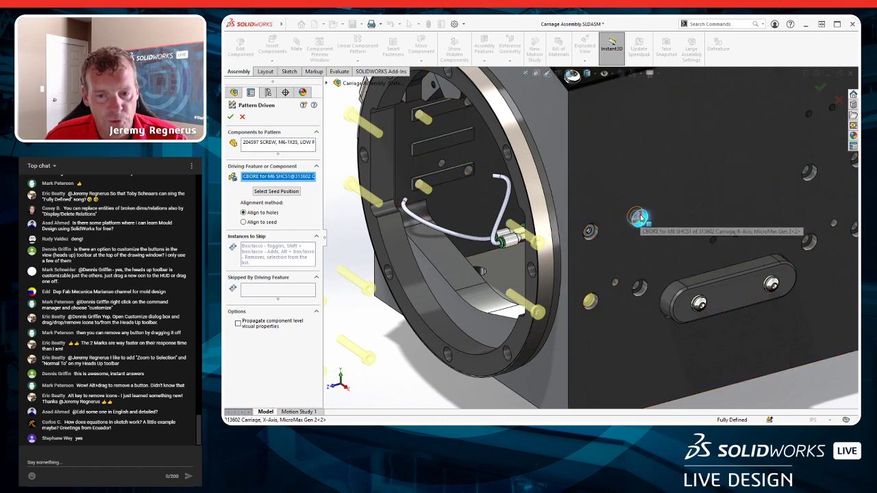
click(271, 193)
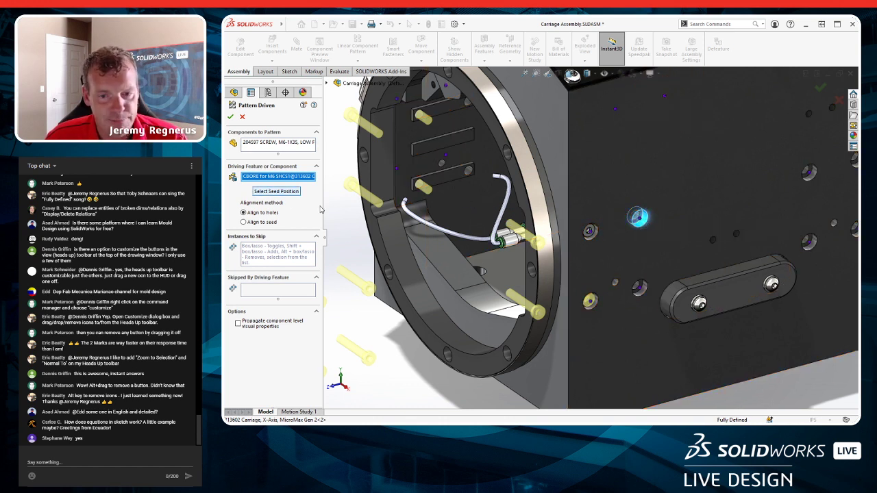
middle_drag(616, 281, 561, 256)
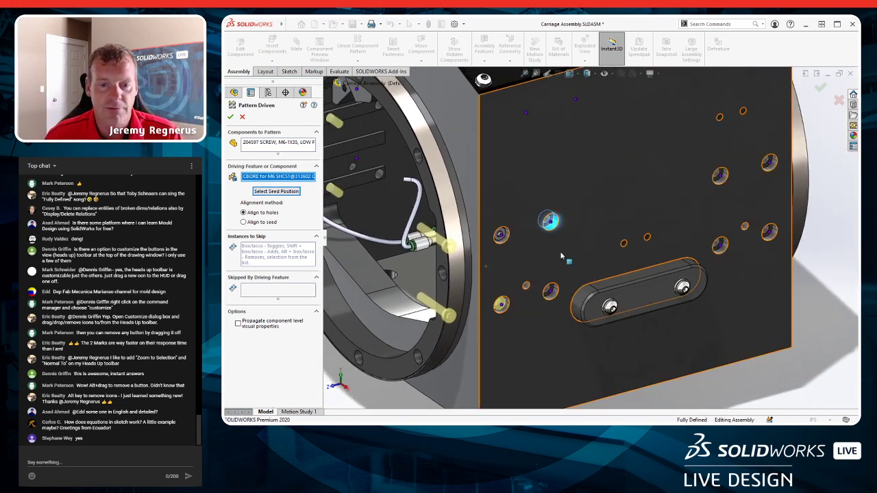
click(501, 236)
scroll(600, 279, up, 3)
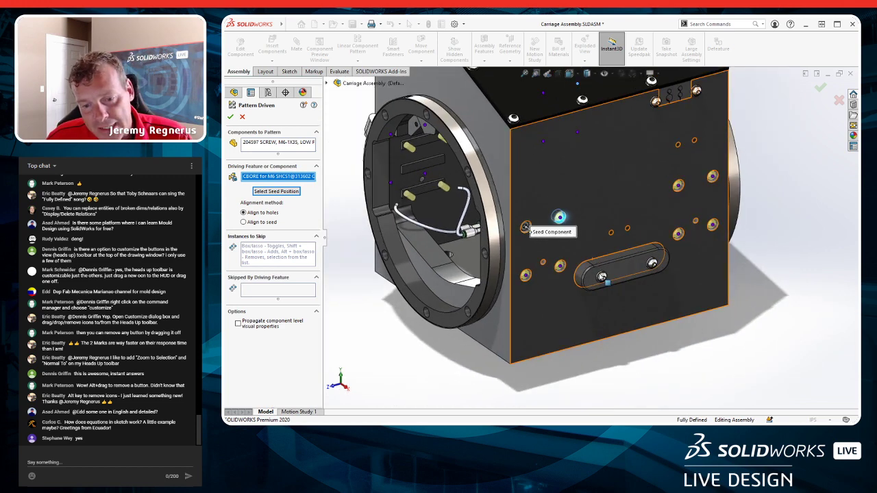
scroll(589, 261, down, 6)
scroll(580, 239, up, 2)
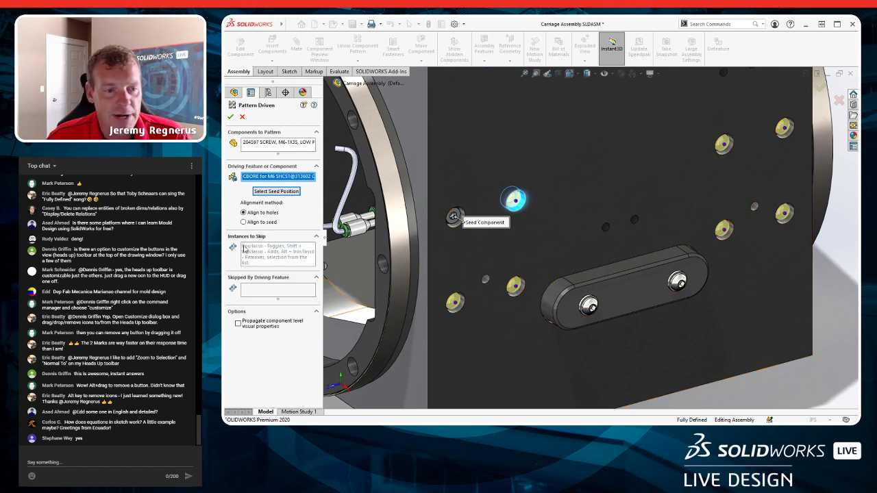
Try aligning the pattern instances to the seed screw and inspect the previewed bolts.
click(257, 222)
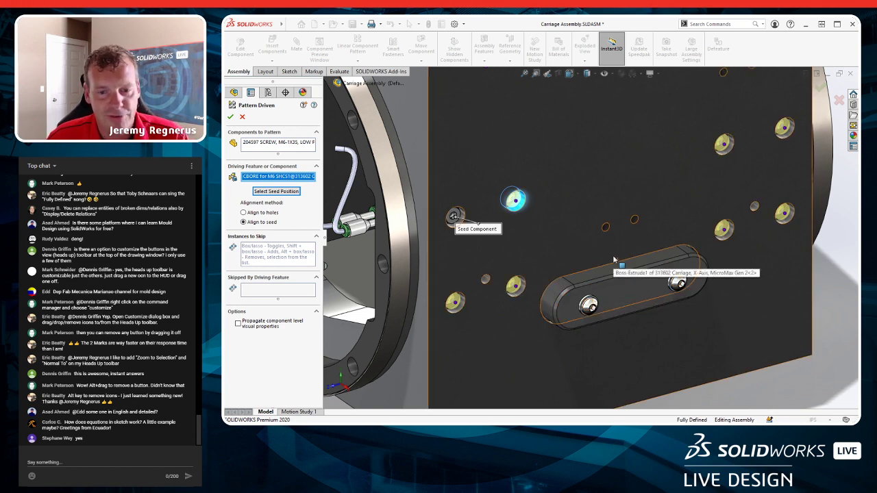
scroll(613, 261, up, 5)
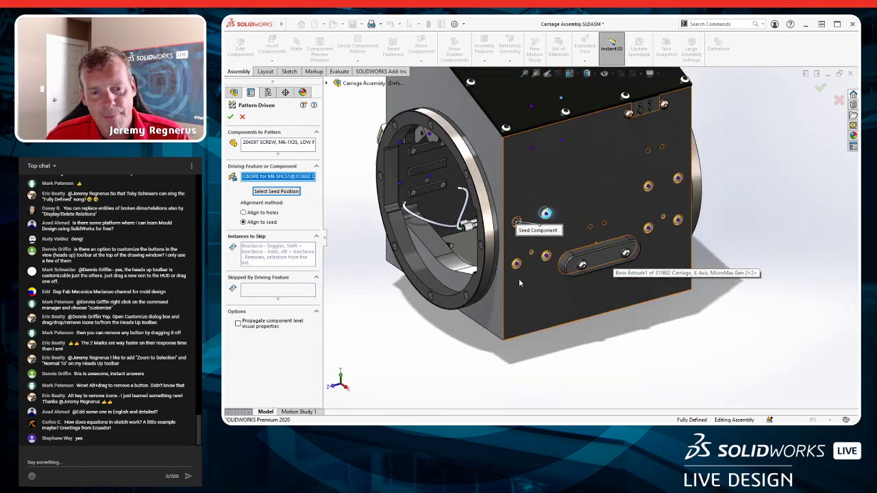
middle_drag(726, 247, 683, 242)
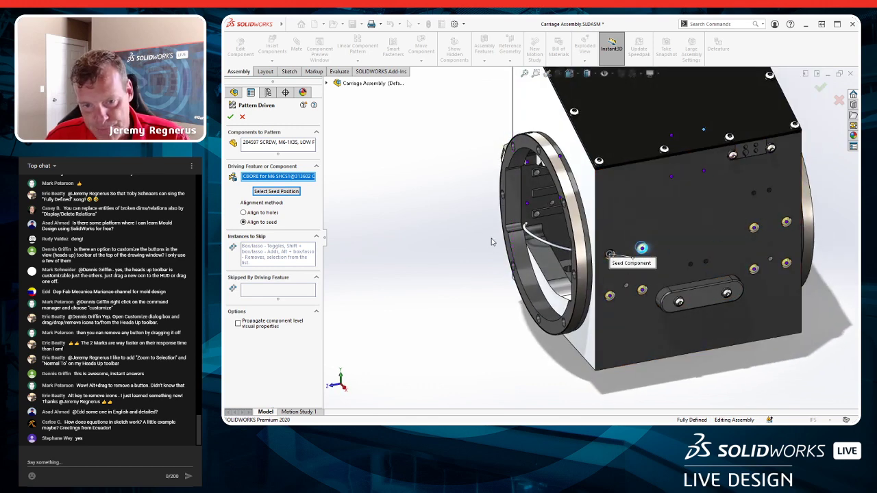
ctrl+middle_drag(492, 242, 486, 261)
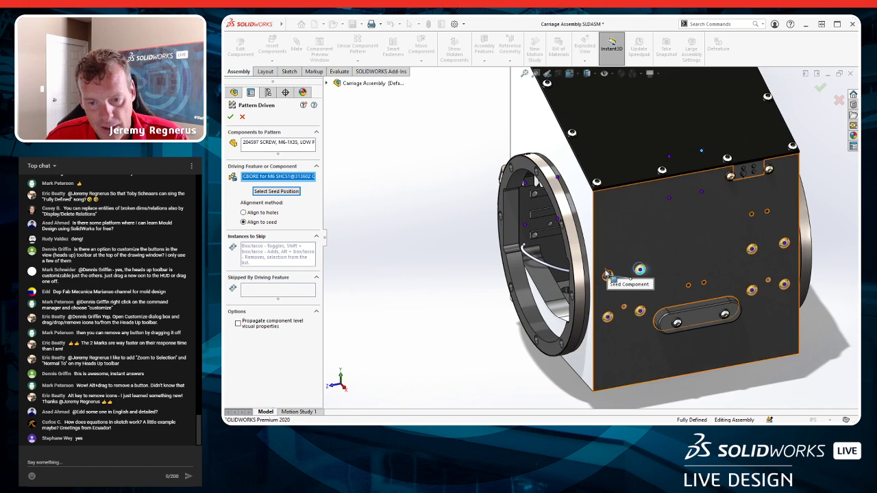
middle_drag(693, 269, 562, 206)
scroll(509, 239, down, 4)
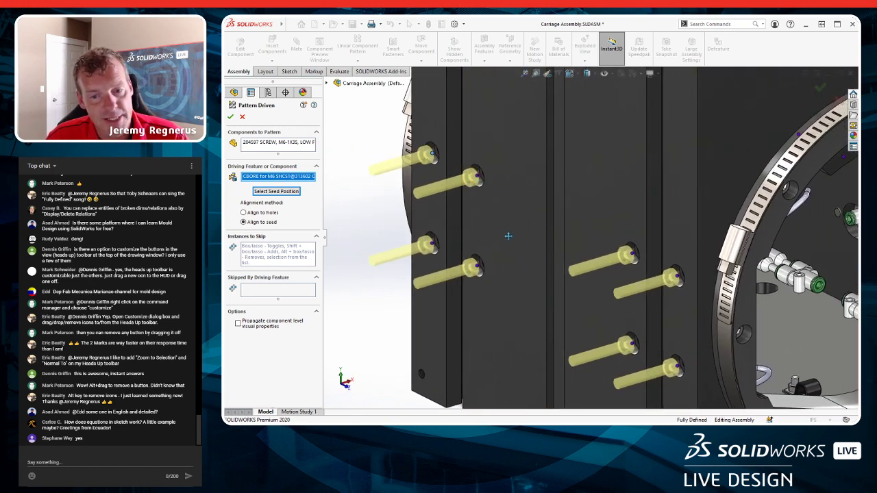
middle_drag(510, 238, 509, 243)
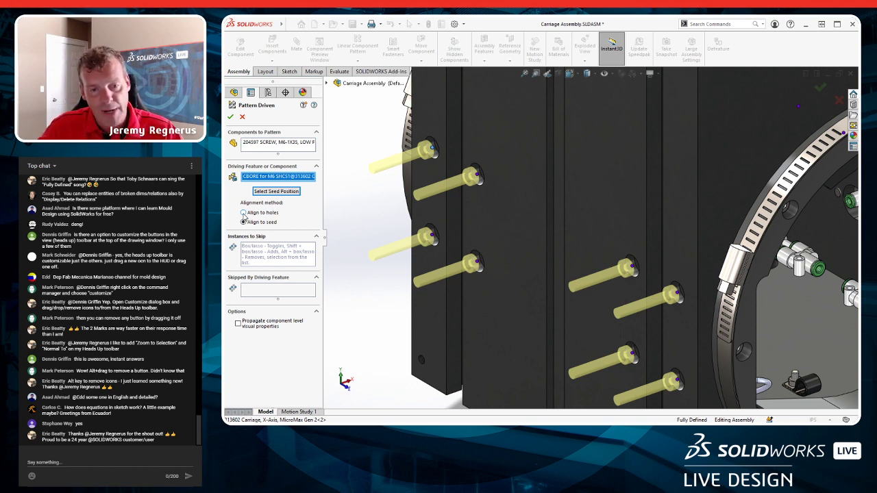
Switch back to aligning to holes and create DerivedHolePattern1.
click(244, 214)
scroll(505, 246, up, 5)
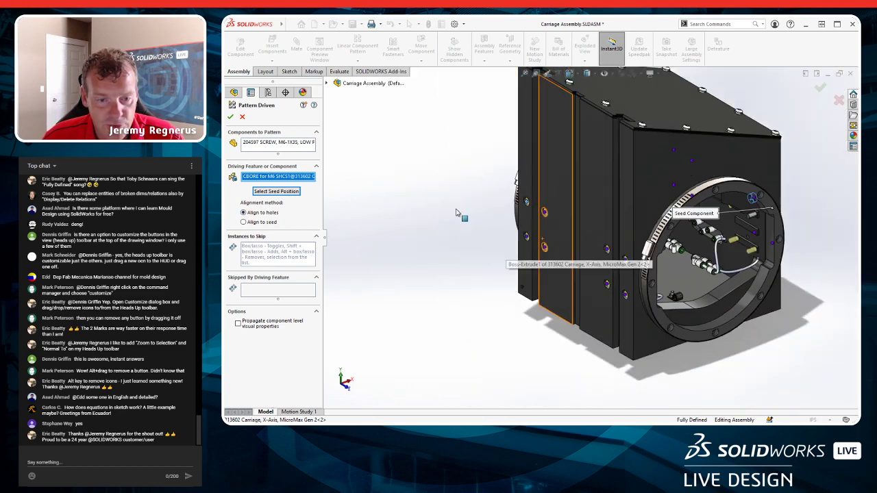
click(230, 117)
Orbit the carriage to its flat side face and drop down the component pattern types list.
middle_drag(593, 248, 501, 291)
click(361, 62)
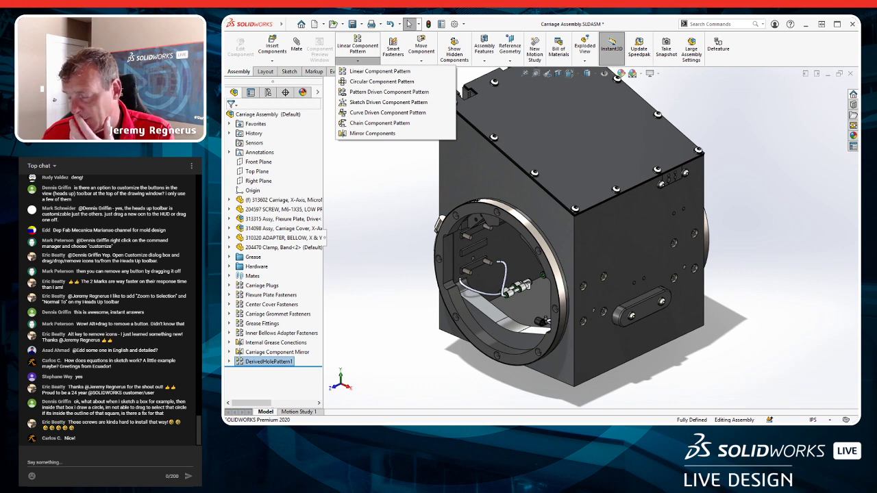
Close the Carriage Assembly with Discard All, confirming each subassembly's discard prompt.
click(743, 143)
click(850, 74)
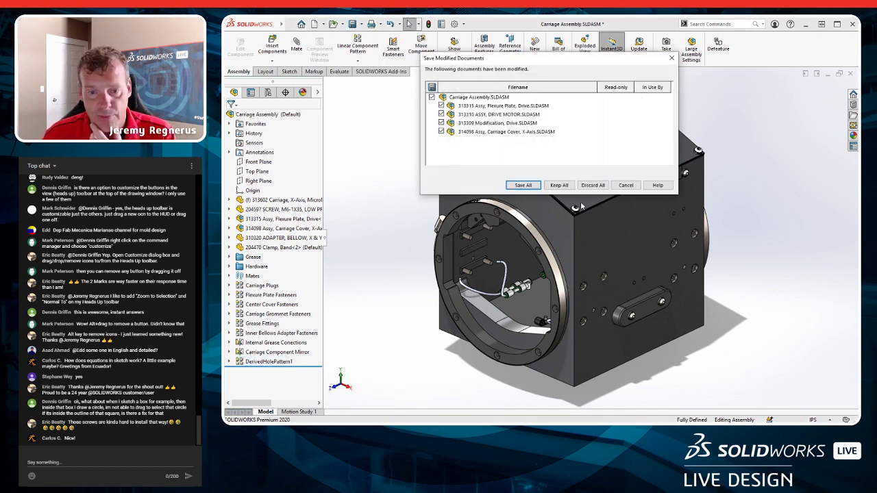
click(627, 186)
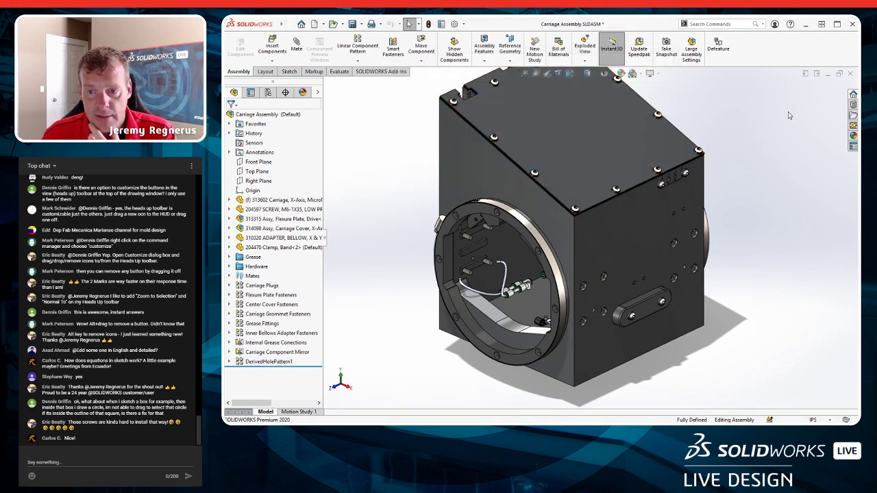
click(850, 74)
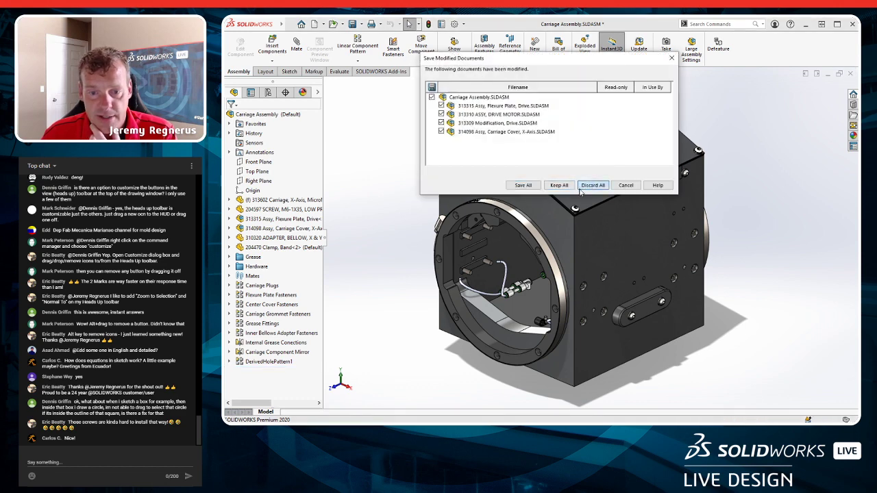
click(581, 185)
click(552, 169)
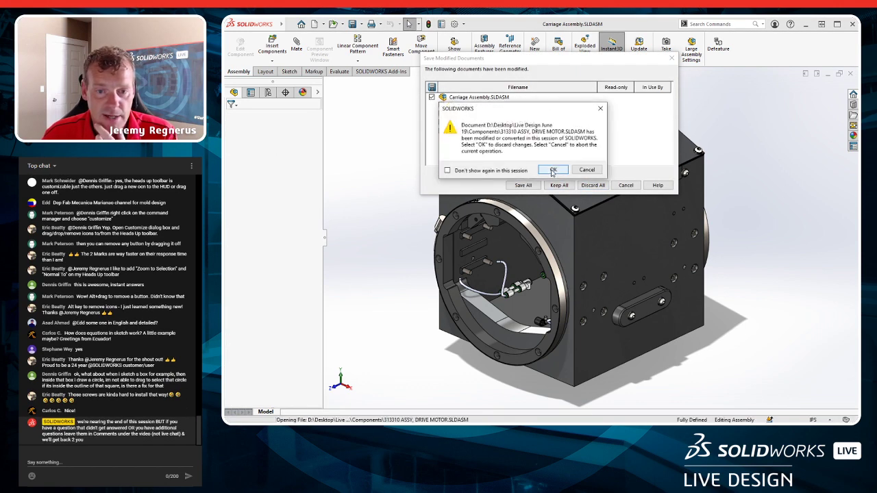
click(552, 170)
click(553, 170)
click(552, 169)
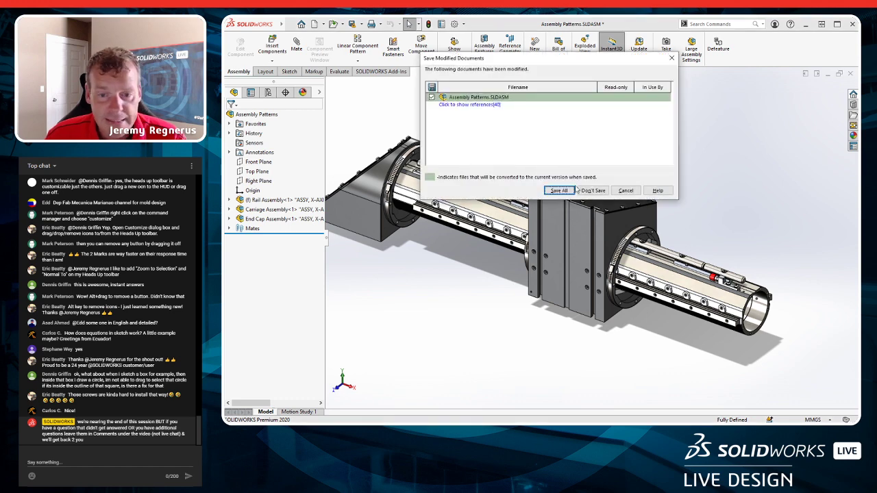
Cancel the save prompt to keep Assembly Patterns open, then close its window again.
click(623, 192)
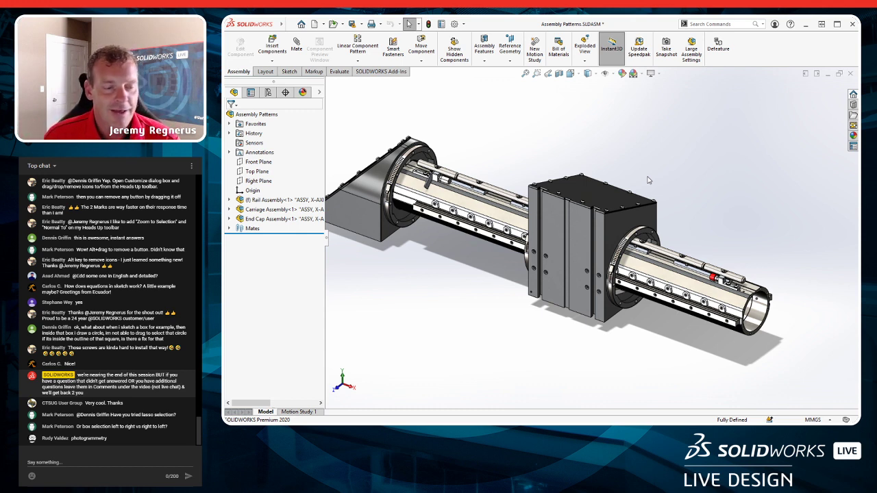
click(850, 74)
Close Assembly Patterns without saving and open the CADMan Grapple Launcher Spool assembly.
click(593, 190)
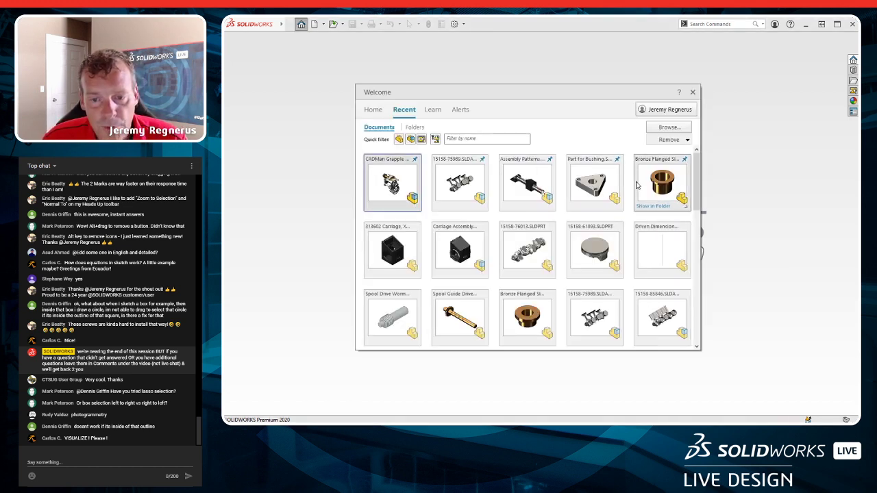
click(468, 228)
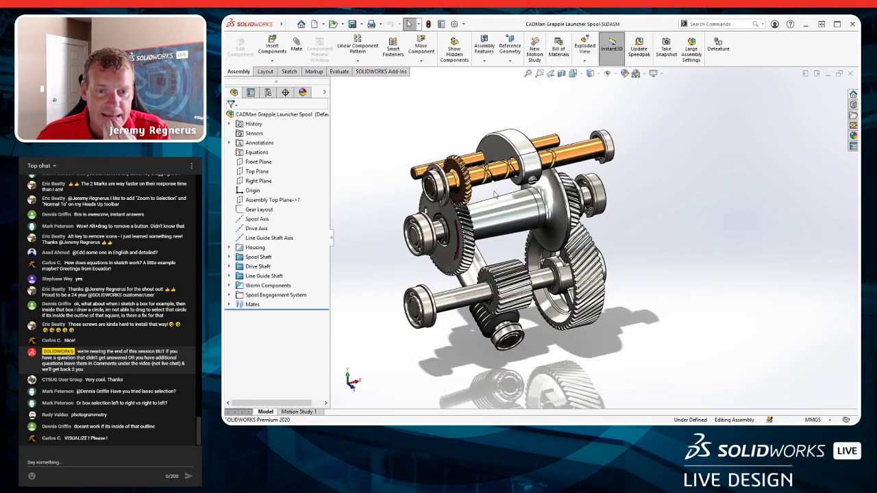
scroll(503, 331, up, 4)
scroll(503, 331, up, 2)
Select the worm component and open it as the Spool Drive Worm part.
click(573, 233)
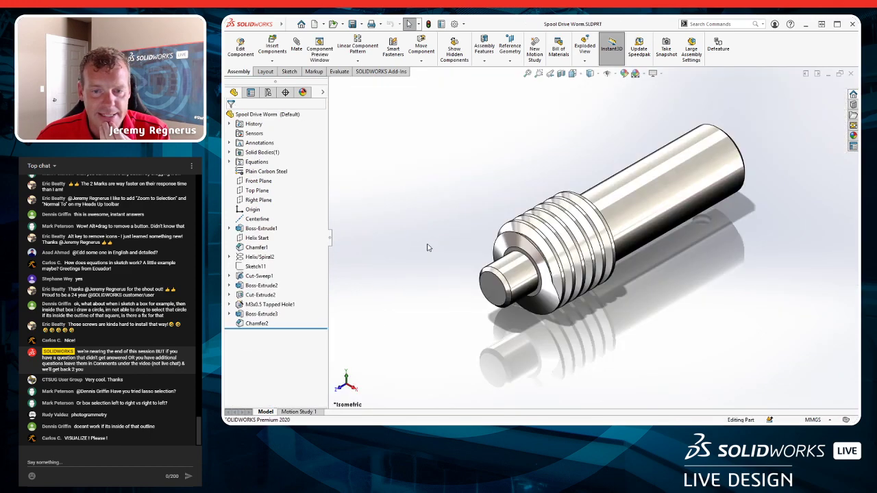
key(ctrl+1)
scroll(579, 198, up, 3)
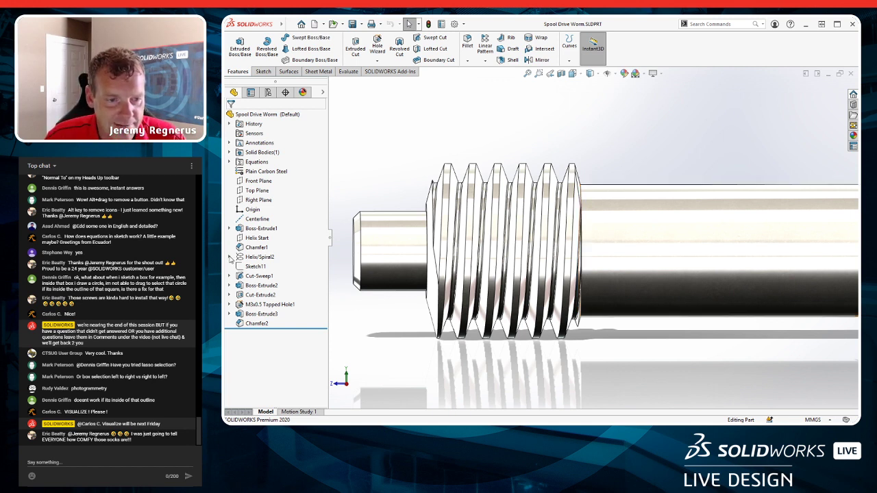
Roll the worm back to just after Helix/Spiral2 and inspect the helix and its Sketch9.
drag(302, 327, 254, 264)
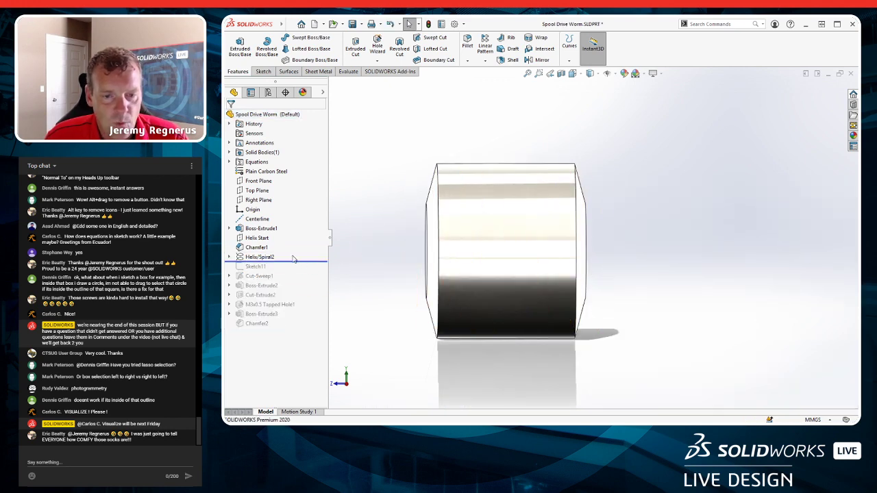
middle_drag(564, 228, 558, 245)
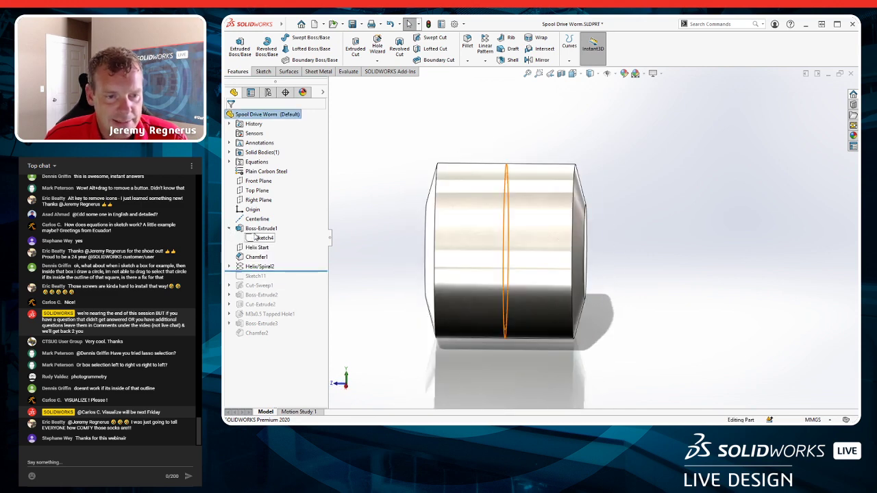
click(237, 229)
click(230, 257)
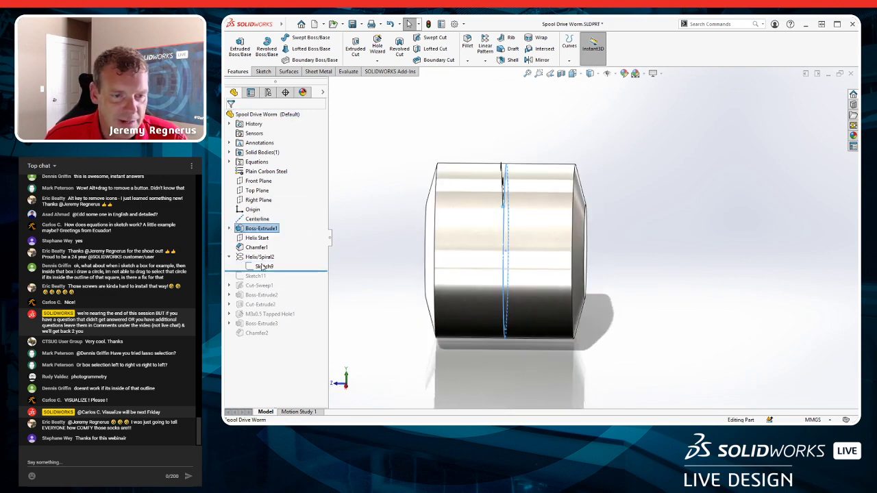
click(264, 267)
middle_drag(418, 268, 461, 277)
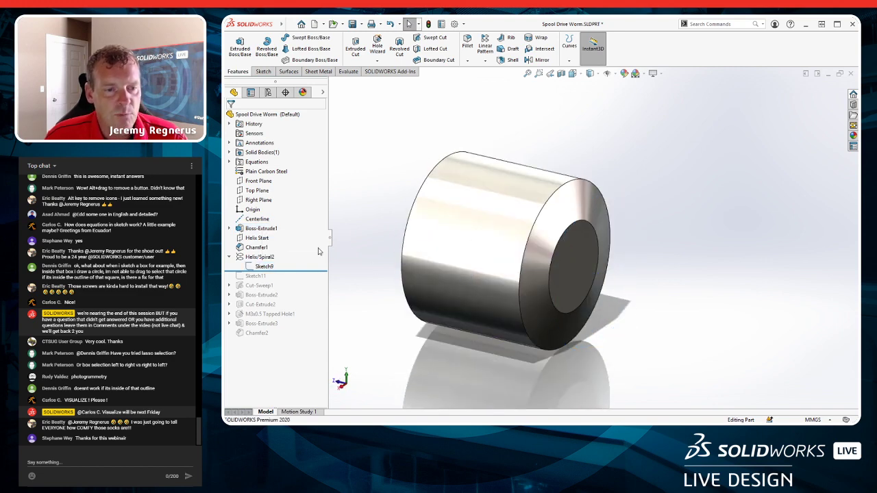
click(259, 257)
click(348, 193)
key(ctrl+4)
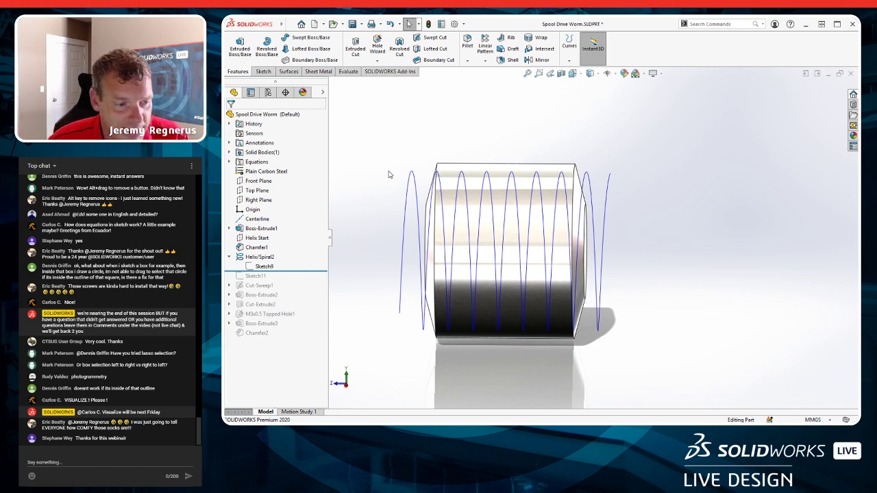
Roll forward past Sketch11 (0.94 dimension) and Cut-Sweep1, selecting thread profile Sketch7.
drag(299, 272, 276, 281)
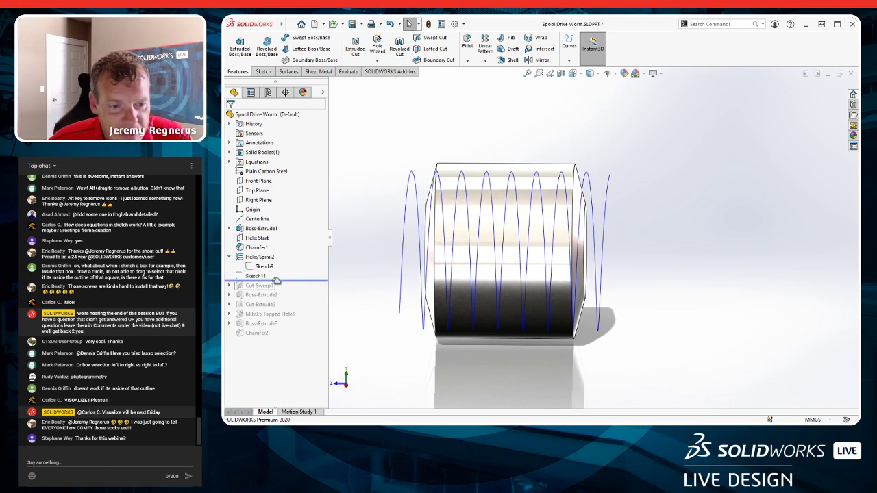
click(257, 276)
mouse_move(521, 288)
middle_down()
mouse_move(634, 366)
mouse_move(568, 181)
mouse_move(592, 215)
middle_up()
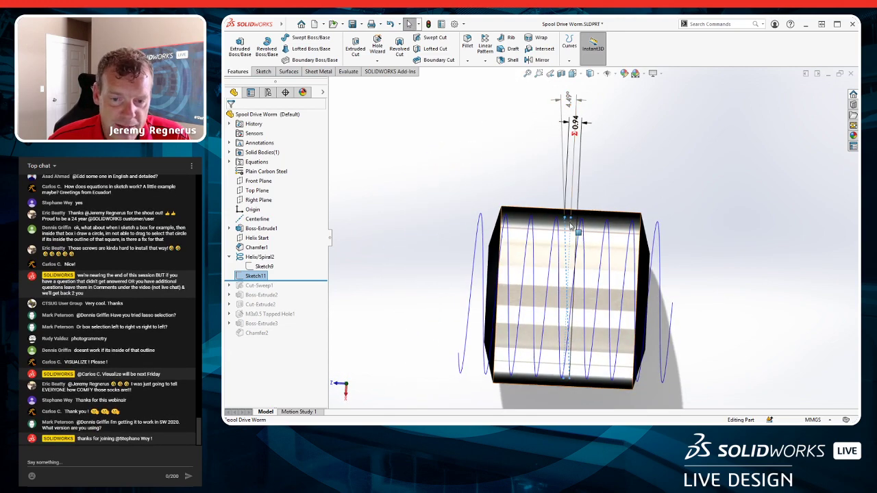
mouse_move(280, 280)
mouse_down()
mouse_move(280, 290)
mouse_move(248, 290)
mouse_up()
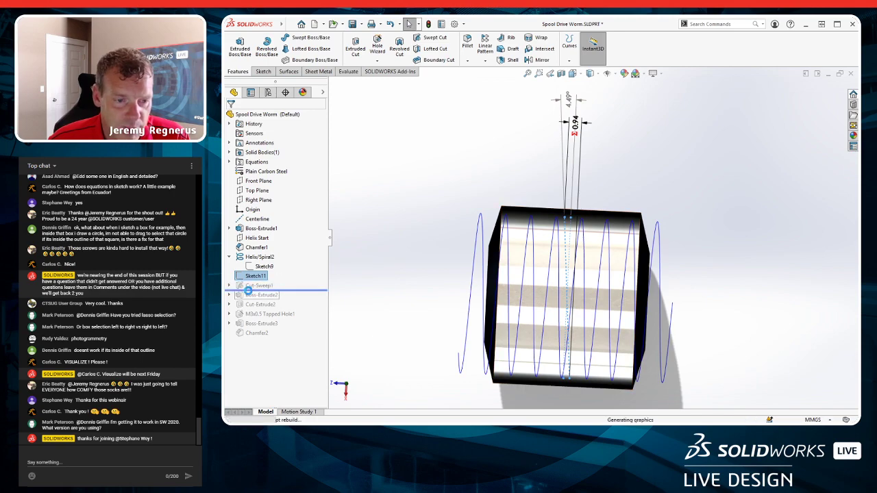
click(264, 295)
middle_drag(711, 297, 747, 288)
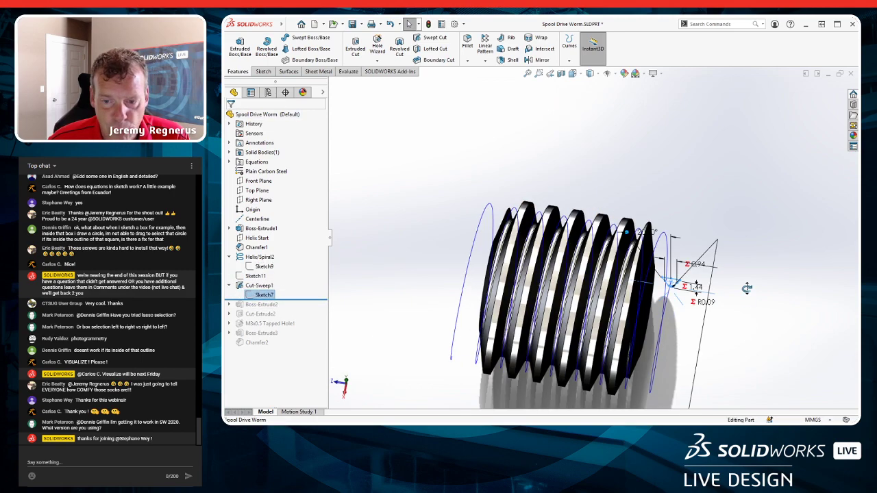
key(ctrl+8)
scroll(676, 236, down, 5)
scroll(676, 237, up, 3)
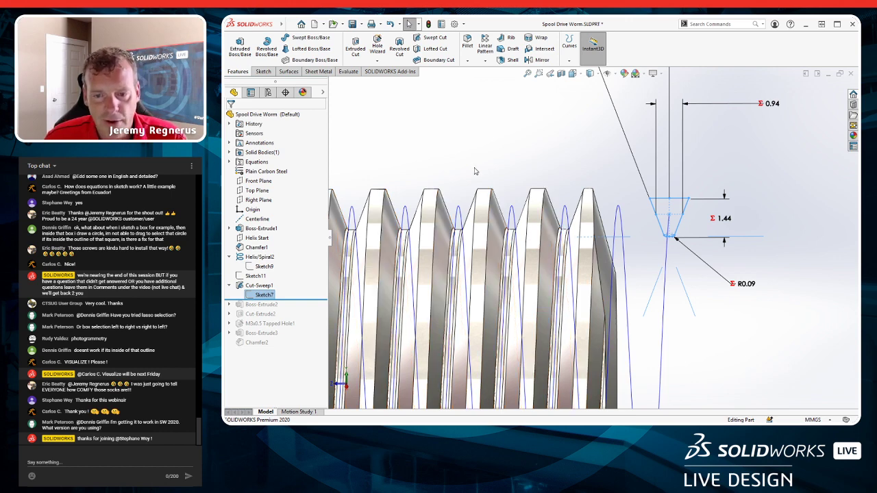
scroll(474, 171, up, 5)
middle_drag(516, 303, 567, 308)
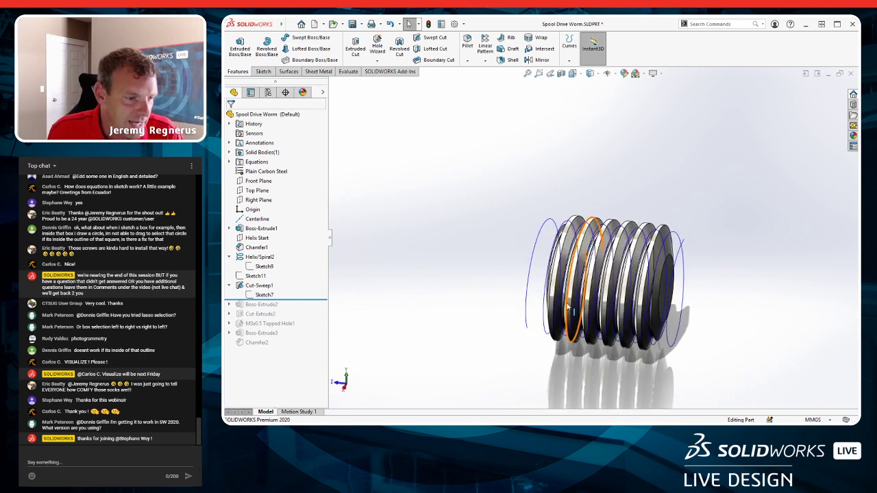